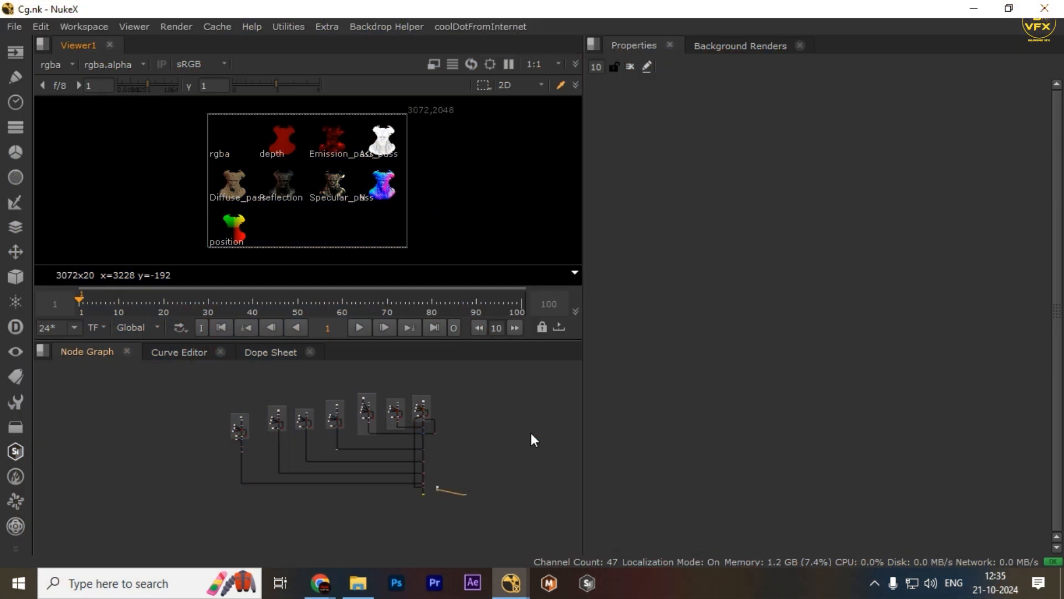
# Open the project settings and survey the existing pass node graph around the Read1 node
pyautogui.press('s')
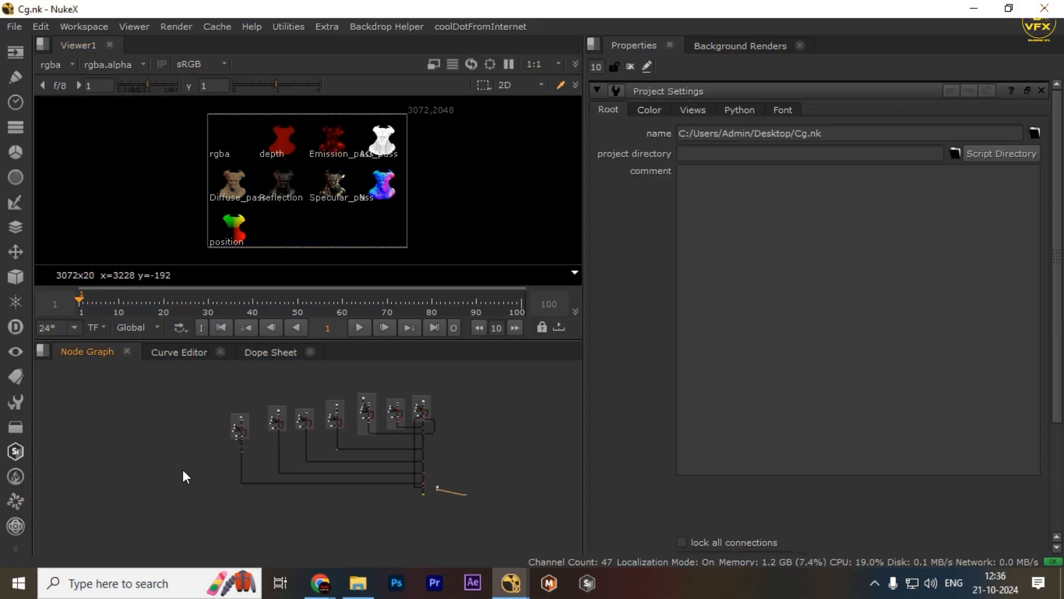
pyautogui.scroll(-3, 314, 457)
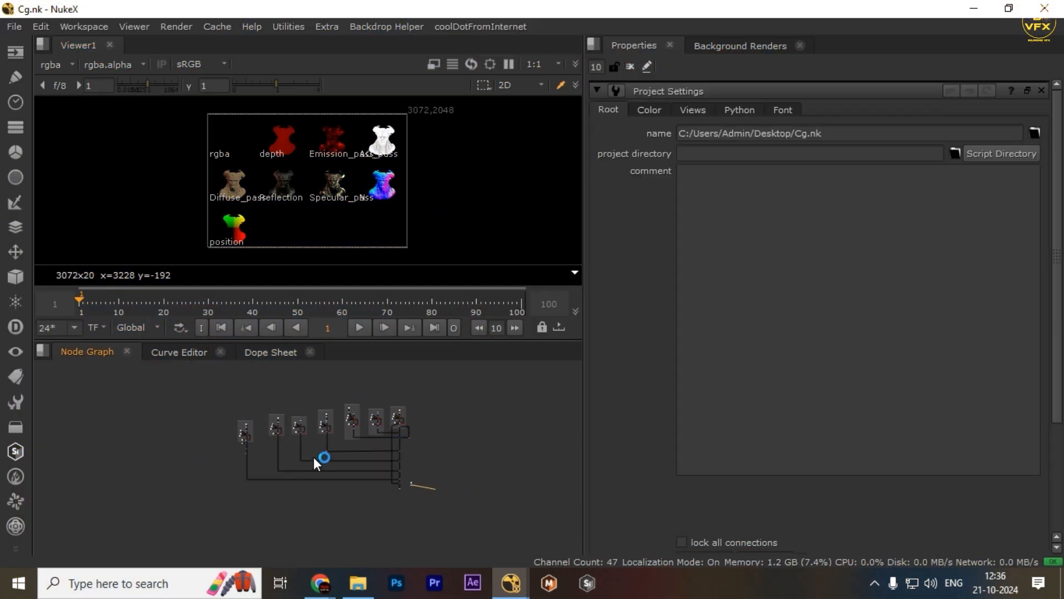
pyautogui.moveTo(94, 397); pyautogui.dragTo(360, 502)
pyautogui.scroll(5, 338, 480)
pyautogui.scroll(4, 396, 473)
pyautogui.click(435, 467)
pyautogui.scroll(8, 435, 469)
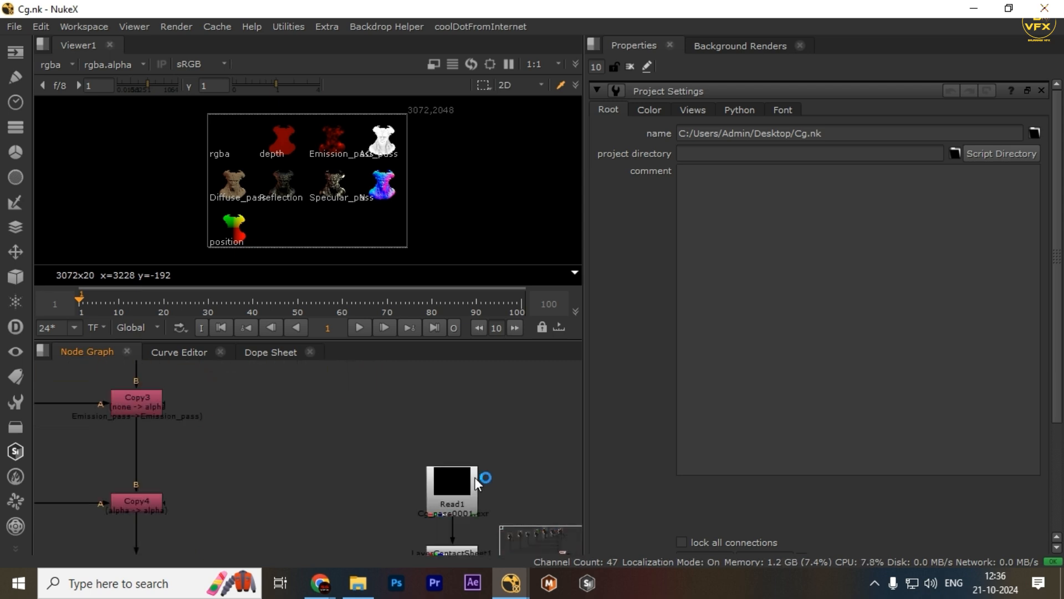
# Display the Read1 node's output in the viewer
pyautogui.moveTo(474, 476); pyautogui.dragTo(403, 459, button='middle')
pyautogui.moveTo(457, 411); pyautogui.dragTo(333, 524)
pyautogui.press('1')
pyautogui.keyDown('shift'); pyautogui.click(371, 531); pyautogui.keyUp('shift')
pyautogui.scroll(-1, 371, 531)
pyautogui.moveTo(371, 531); pyautogui.dragTo(311, 464, button='middle')
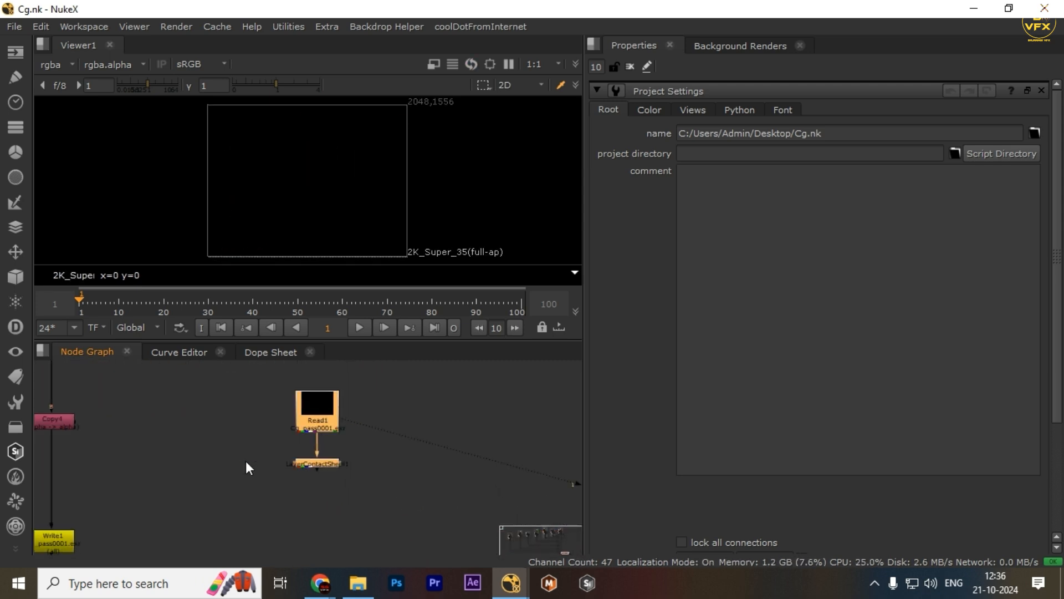
# Review the project's frame range and format settings and open the Read1 node's properties
pyautogui.moveTo(245, 460); pyautogui.dragTo(468, 528)
pyautogui.scroll(-3, 885, 457)
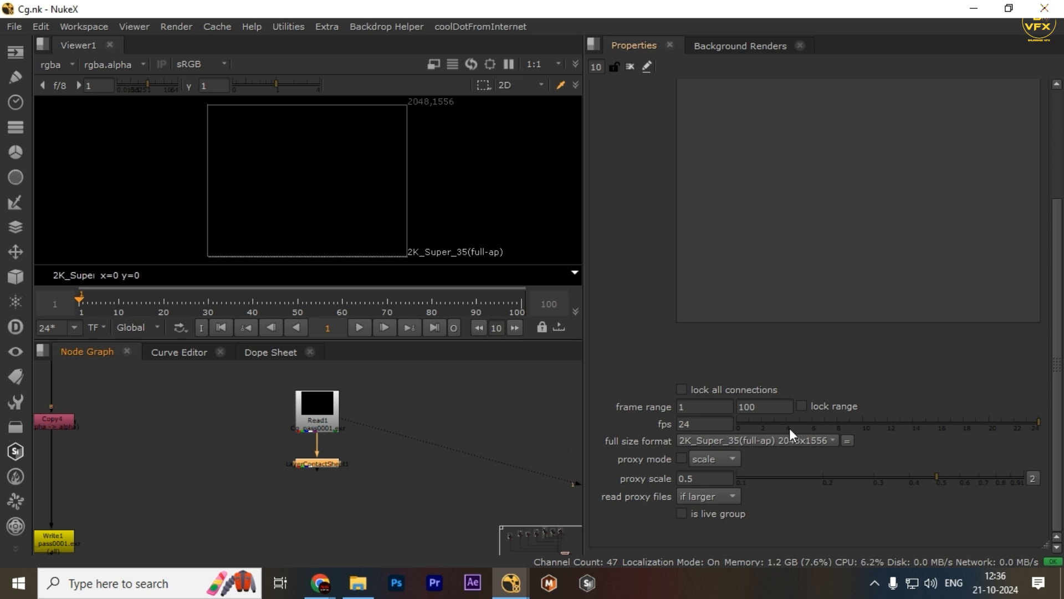
pyautogui.scroll(-7, 327, 465)
pyautogui.moveTo(214, 485); pyautogui.dragTo(269, 498, button='middle')
pyautogui.scroll(4, 269, 497)
pyautogui.doubleClick(490, 432)
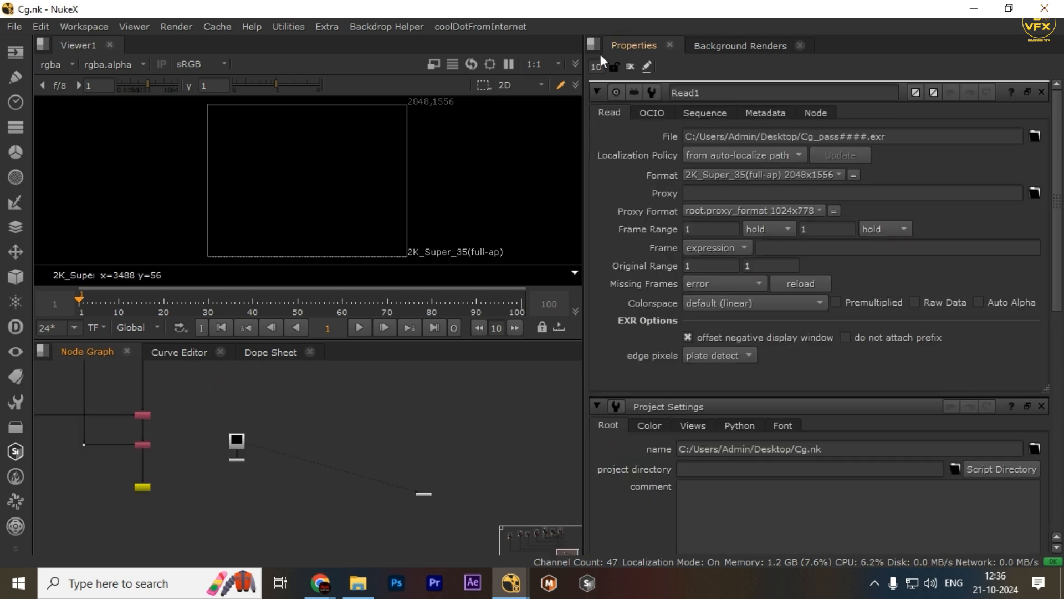
# Limit the number of open node property panels to 1
pyautogui.doubleClick(596, 67)
pyautogui.write('1')
pyautogui.press('Return')
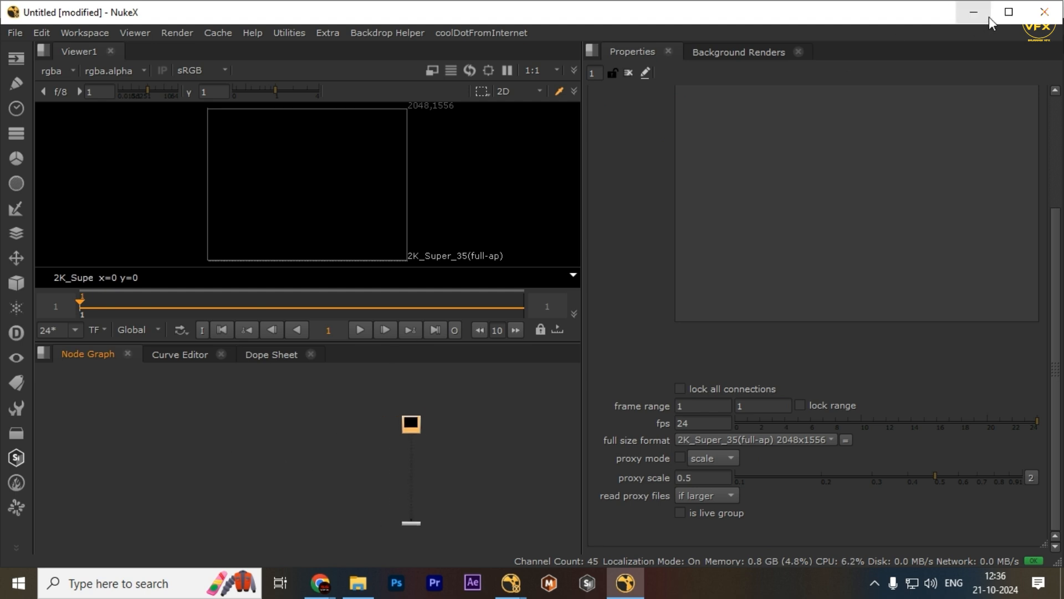
# Maximize the untitled script's window and list the layers contained in its Cg_pass0001.exr read node
pyautogui.click(1008, 12)
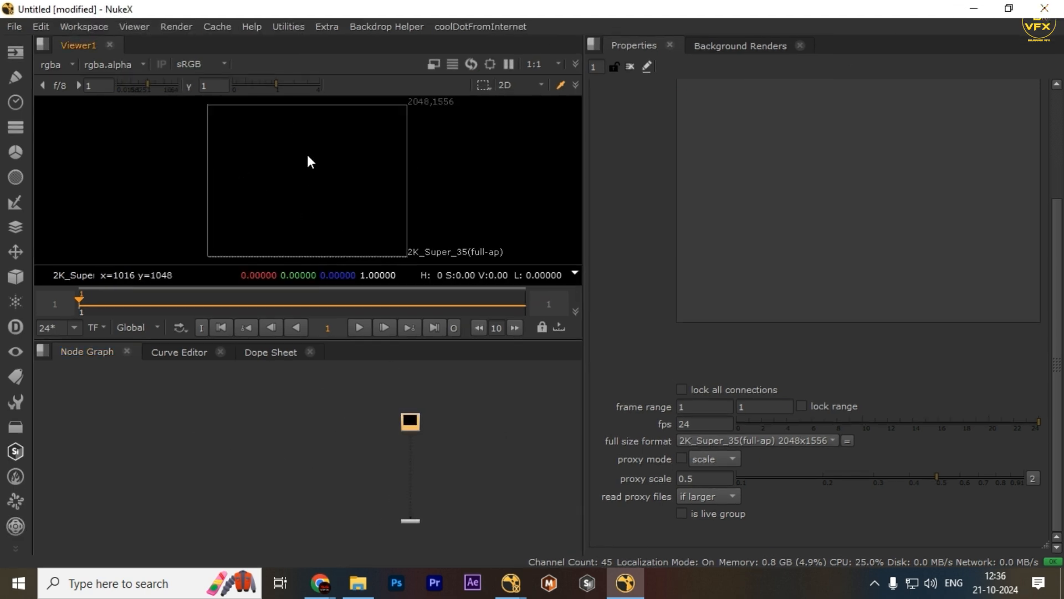
pyautogui.moveTo(501, 393); pyautogui.dragTo(274, 471)
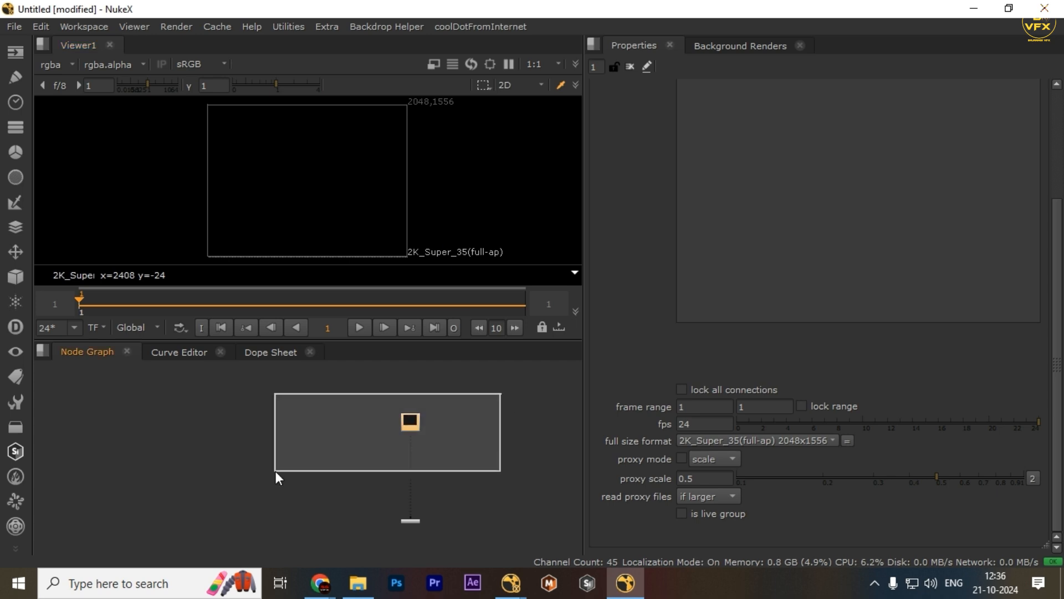
pyautogui.moveTo(423, 417); pyautogui.dragTo(404, 498, button='middle')
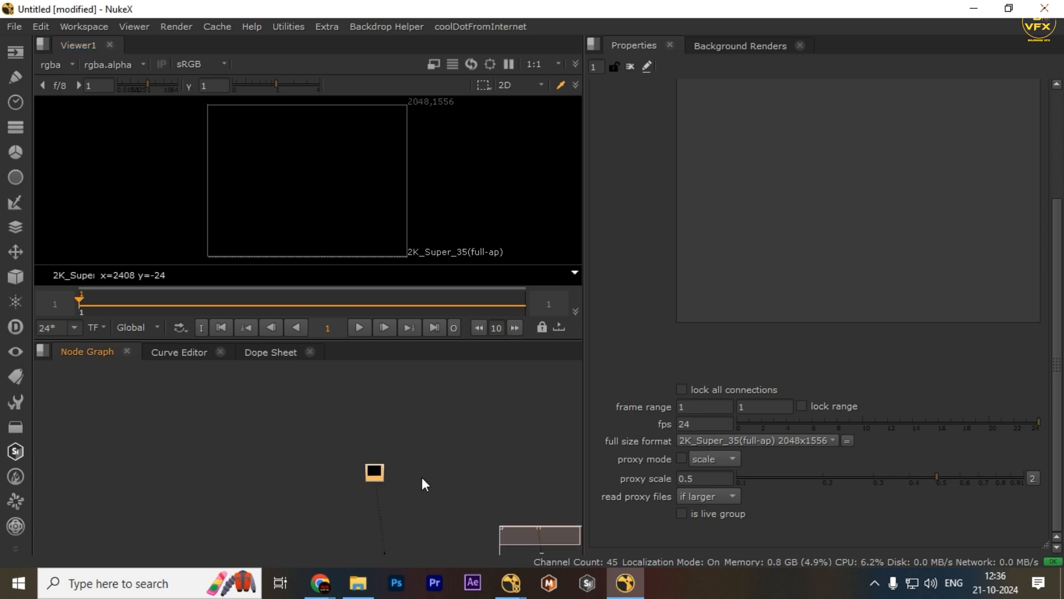
pyautogui.scroll(5, 383, 483)
pyautogui.scroll(2, 388, 483)
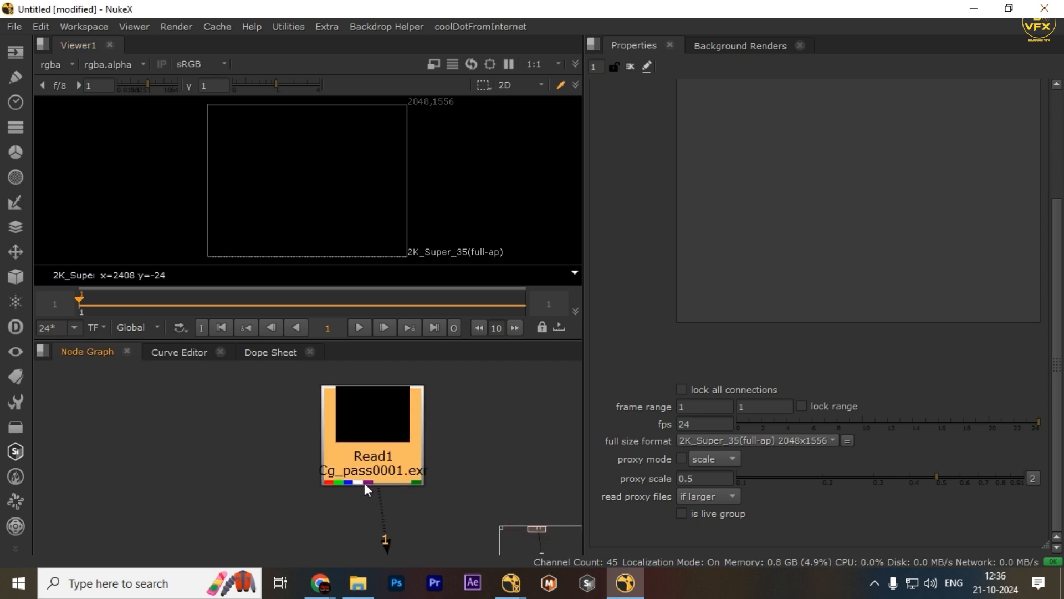
pyautogui.scroll(-4, 421, 484)
pyautogui.hotkey('shift', 'h')
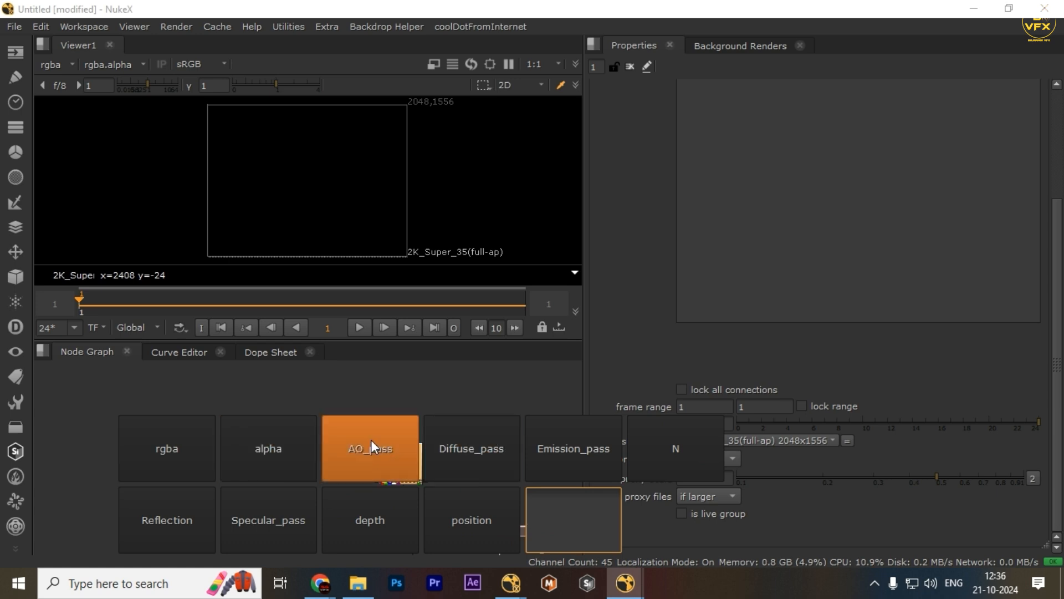
pyautogui.click(486, 382)
pyautogui.scroll(-4, 461, 408)
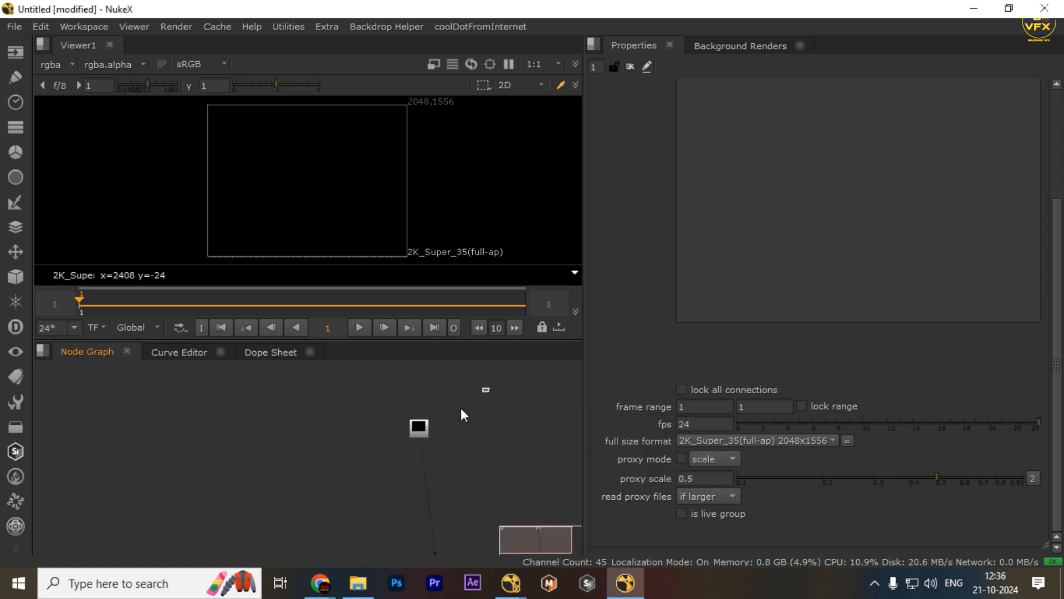
# Add a LayerContactSheet node to Read1 and place it a short distance below
pyautogui.moveTo(411, 423); pyautogui.dragTo(418, 403)
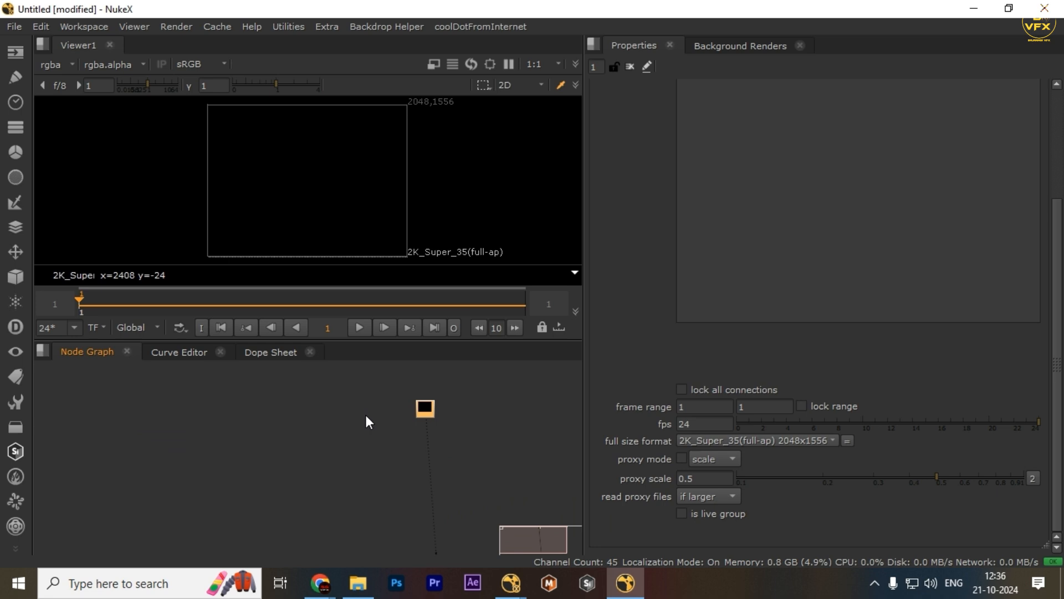
pyautogui.press('Tab')
pyautogui.write('layer')
pyautogui.press('Return')
pyautogui.scroll(3, 418, 410)
pyautogui.moveTo(510, 484); pyautogui.dragTo(492, 430, button='middle')
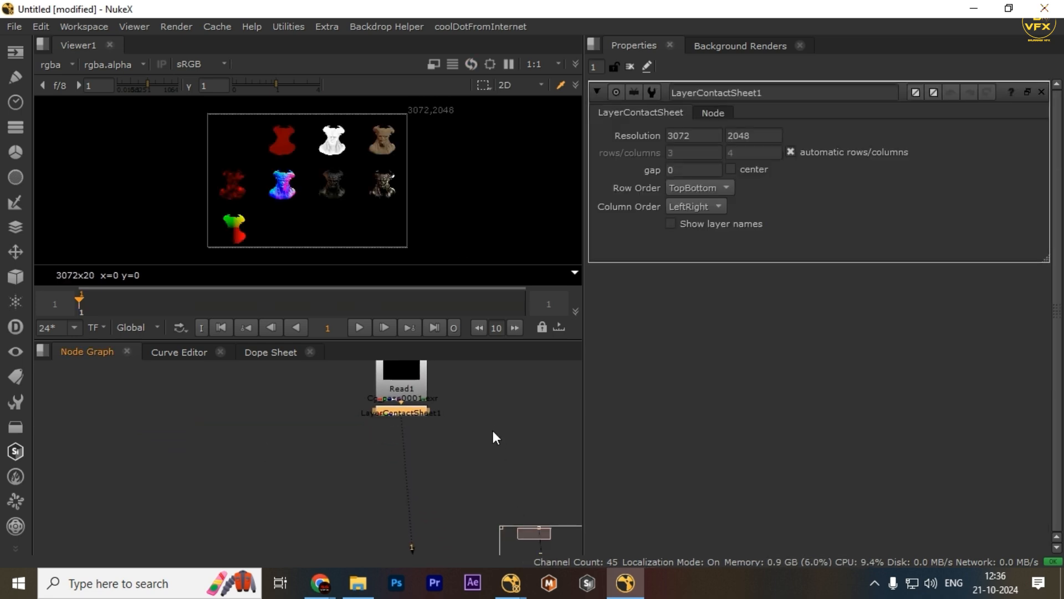
pyautogui.moveTo(415, 412); pyautogui.dragTo(411, 473)
pyautogui.scroll(3, 409, 474)
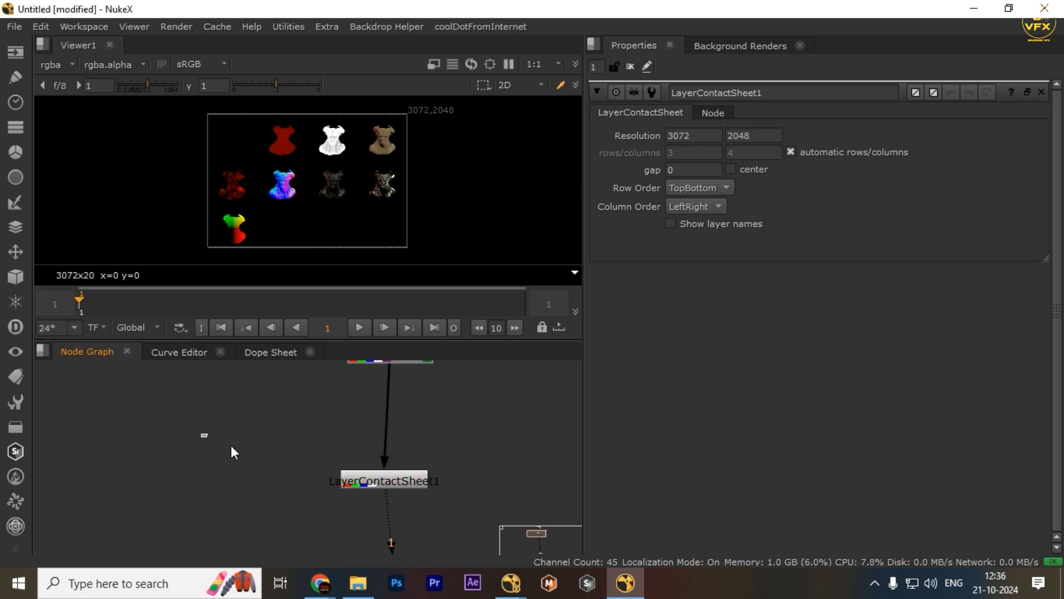
# Turn on layer names for the LayerContactSheet1 node
pyautogui.press('space')
pyautogui.press('space')
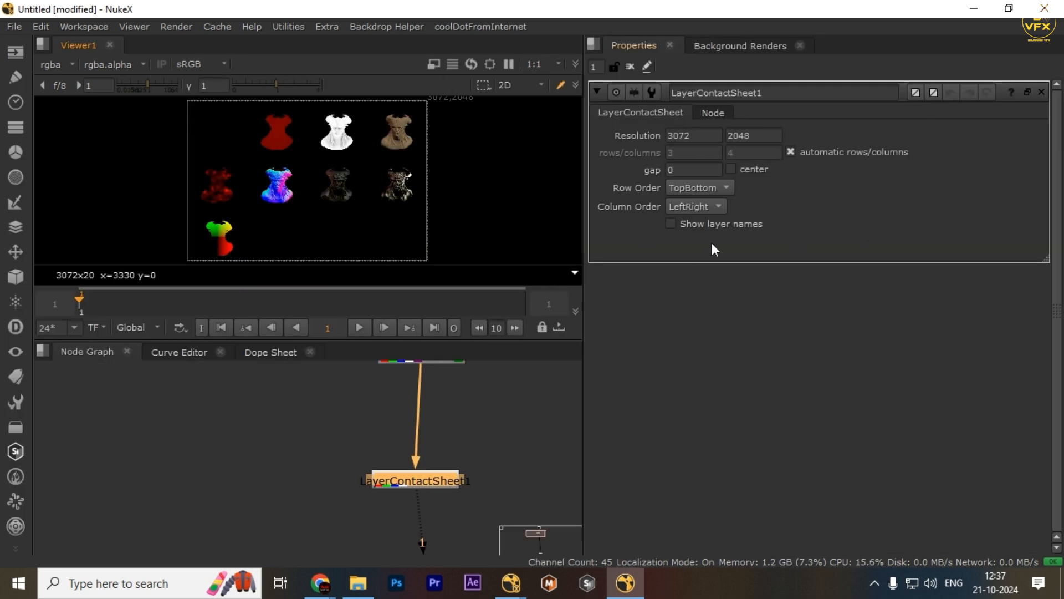
pyautogui.click(714, 224)
# Examine the labelled render passes of the contact sheet in the enlarged viewer
pyautogui.press('space')
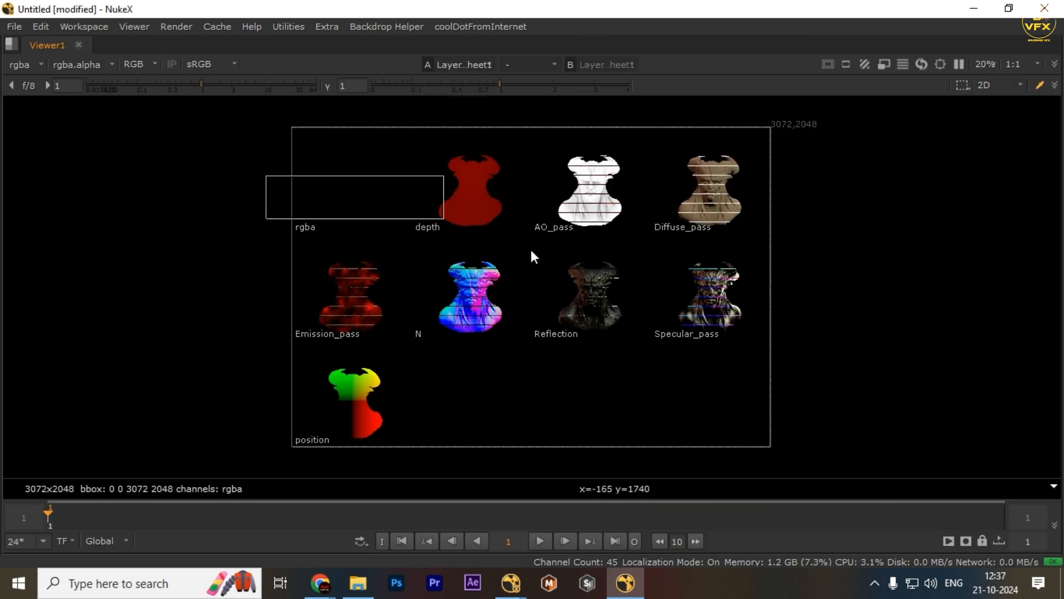
pyautogui.scroll(3, 487, 304)
pyautogui.scroll(-3, 490, 313)
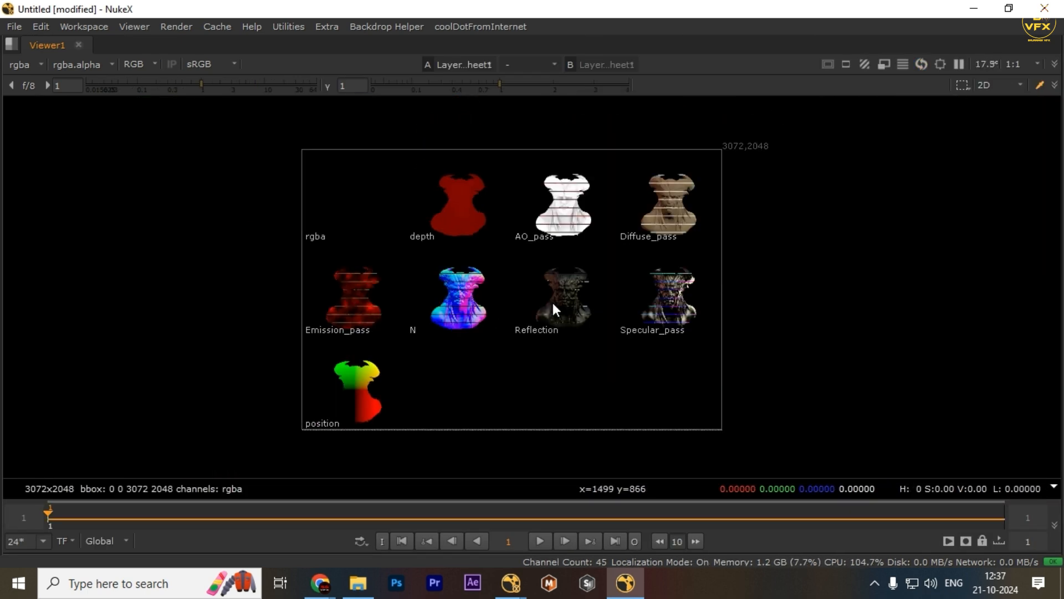
pyautogui.scroll(2, 554, 322)
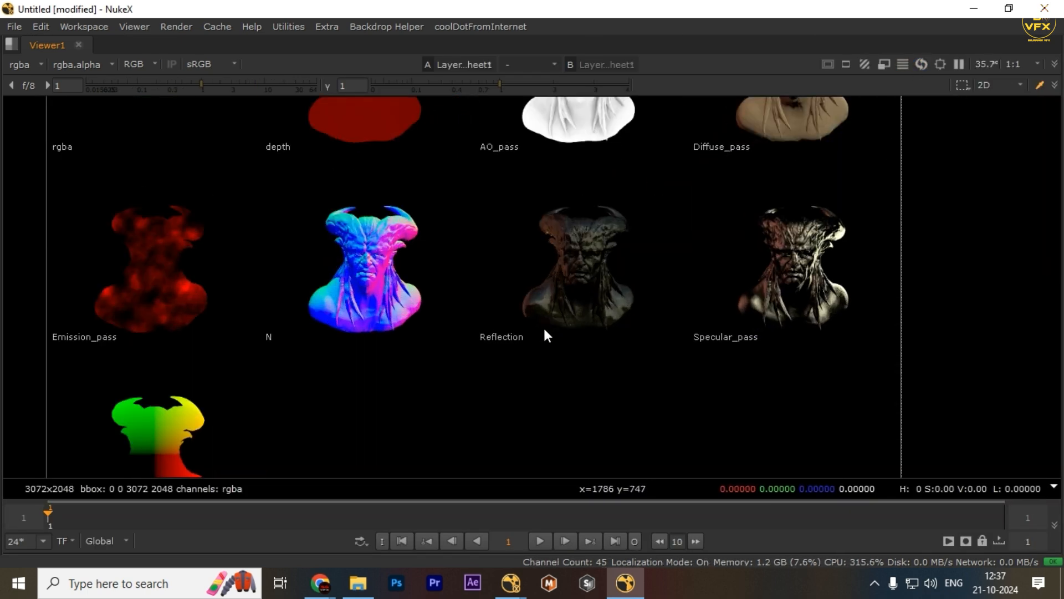
pyautogui.scroll(-2, 543, 326)
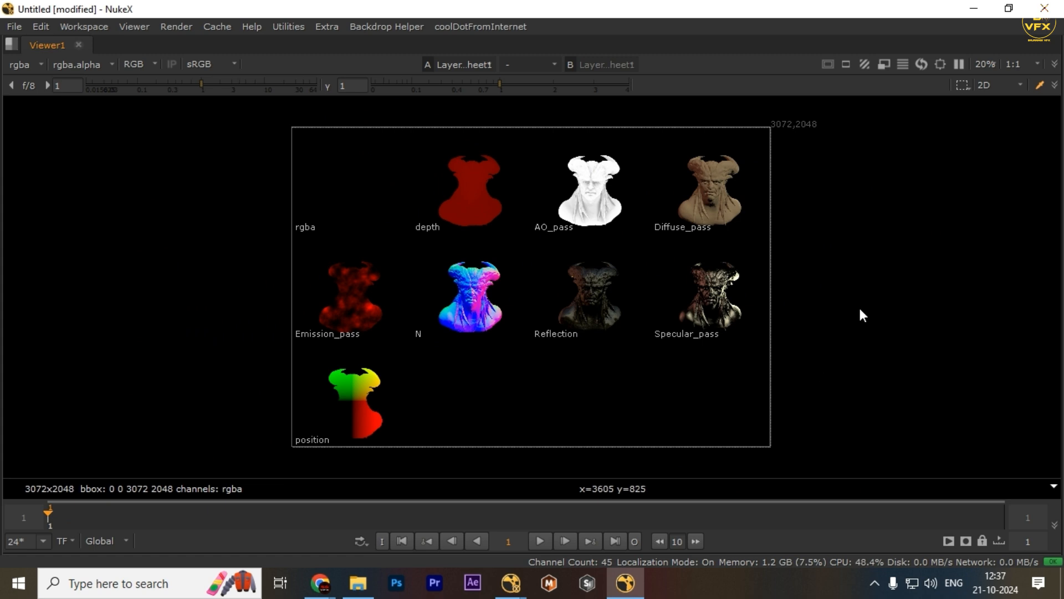
pyautogui.keyDown('ctrl'); pyautogui.keyDown('shift'); pyautogui.moveTo(762, 140); pyautogui.dragTo(272, 398); pyautogui.keyUp('shift'); pyautogui.keyUp('ctrl')
pyautogui.press('space')
# Move the LayerContactSheet1 node up beside Read1, keeping the area below Read1 free
pyautogui.scroll(-3, 387, 436)
pyautogui.moveTo(357, 457); pyautogui.dragTo(331, 449, button='middle')
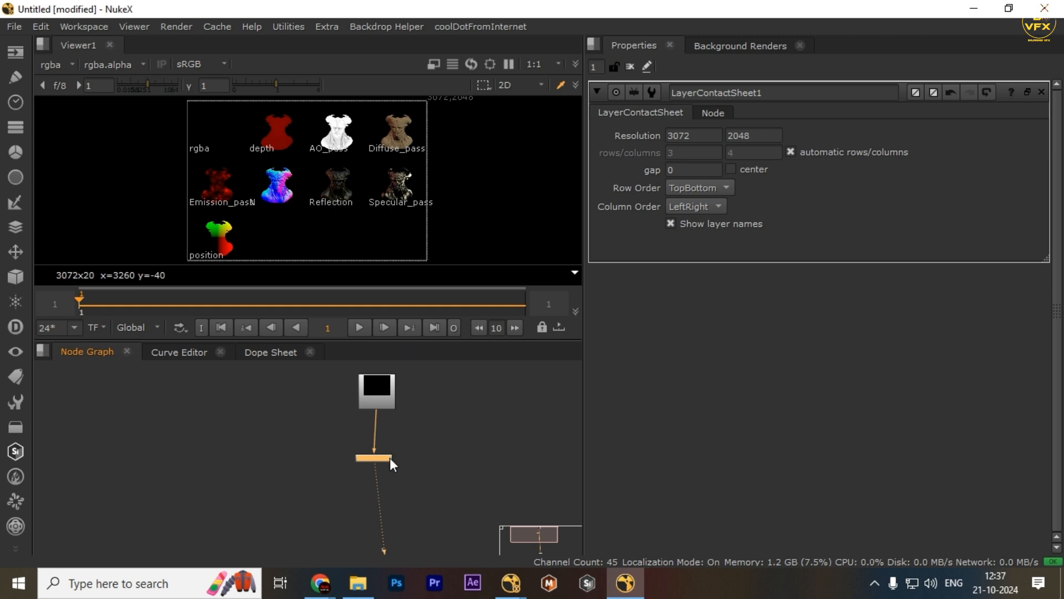
pyautogui.moveTo(390, 457); pyautogui.dragTo(481, 390)
pyautogui.click(329, 460)
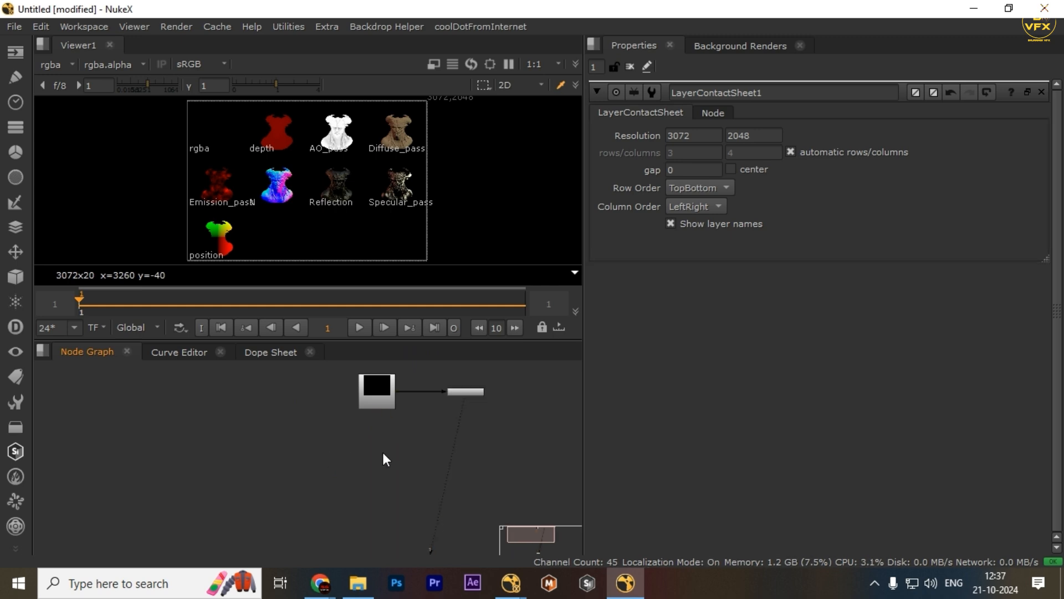
# Add a Shuffle node fed by Read1 and align it below the read node
pyautogui.press('Tab')
pyautogui.write('shu')
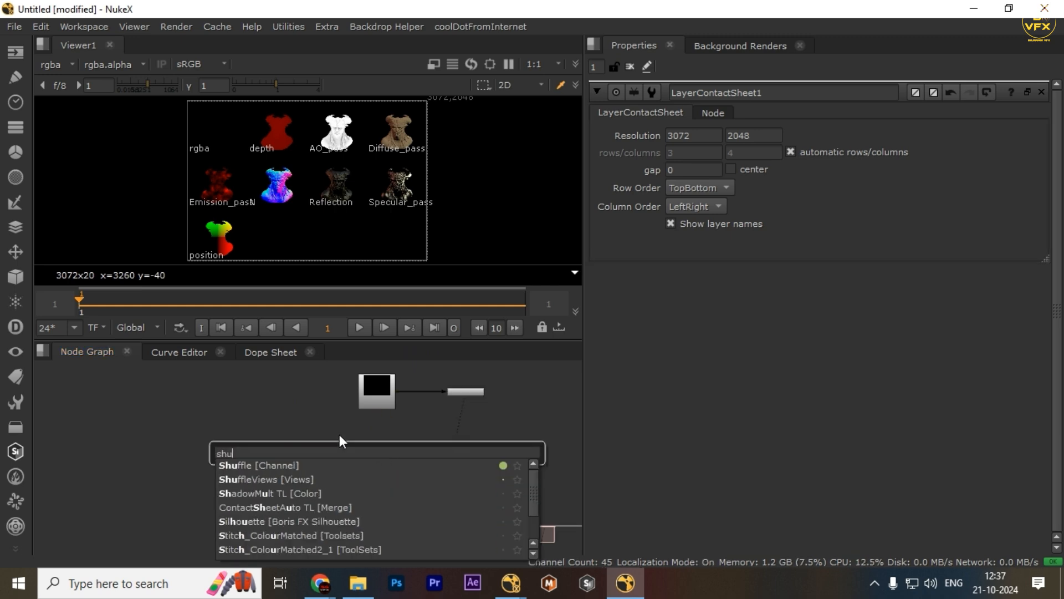
pyautogui.click(266, 464)
pyautogui.scroll(3, 381, 426)
pyautogui.moveTo(349, 413); pyautogui.dragTo(364, 374)
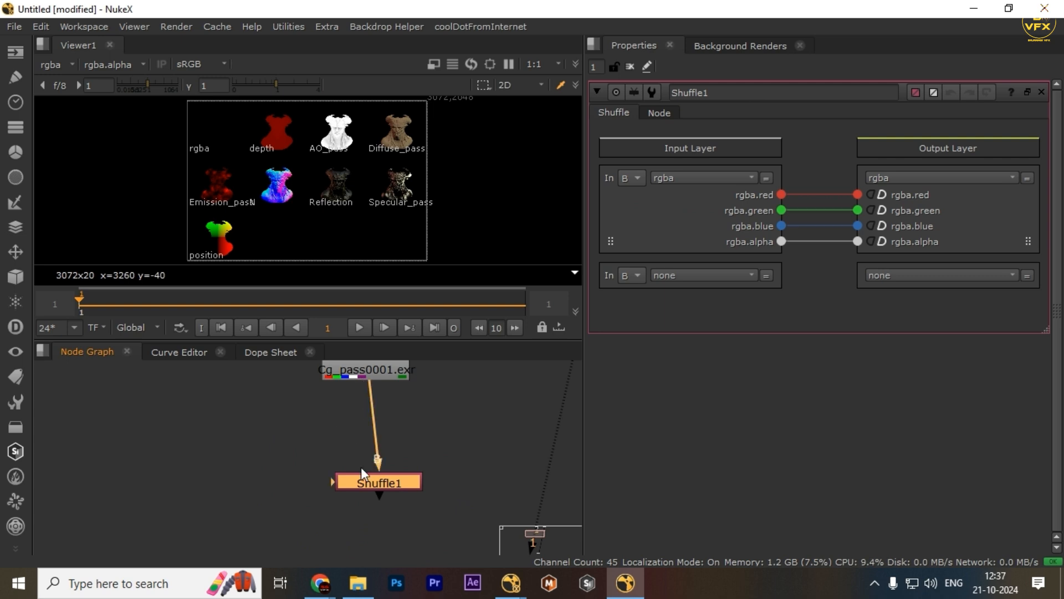
pyautogui.moveTo(371, 481); pyautogui.dragTo(361, 499)
pyautogui.scroll(-3, 365, 424)
pyautogui.moveTo(365, 424); pyautogui.dragTo(374, 494, button='middle')
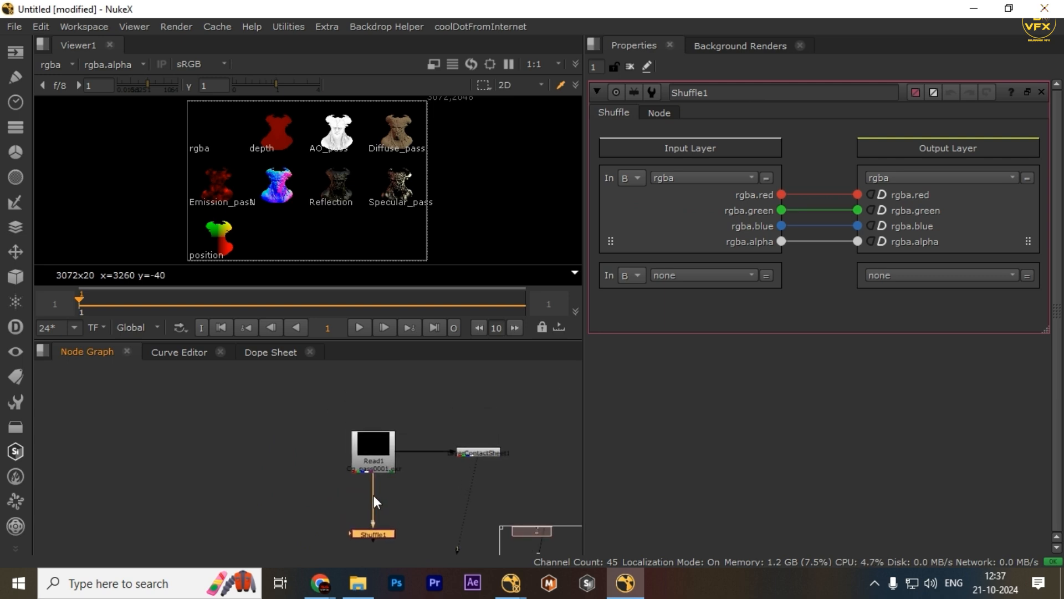
# Insert an Unpremult node directly after Read1, ahead of the Shuffle and LayerContactSheet nodes
pyautogui.click(465, 454)
pyautogui.moveTo(375, 458); pyautogui.dragTo(372, 428)
pyautogui.press('Tab')
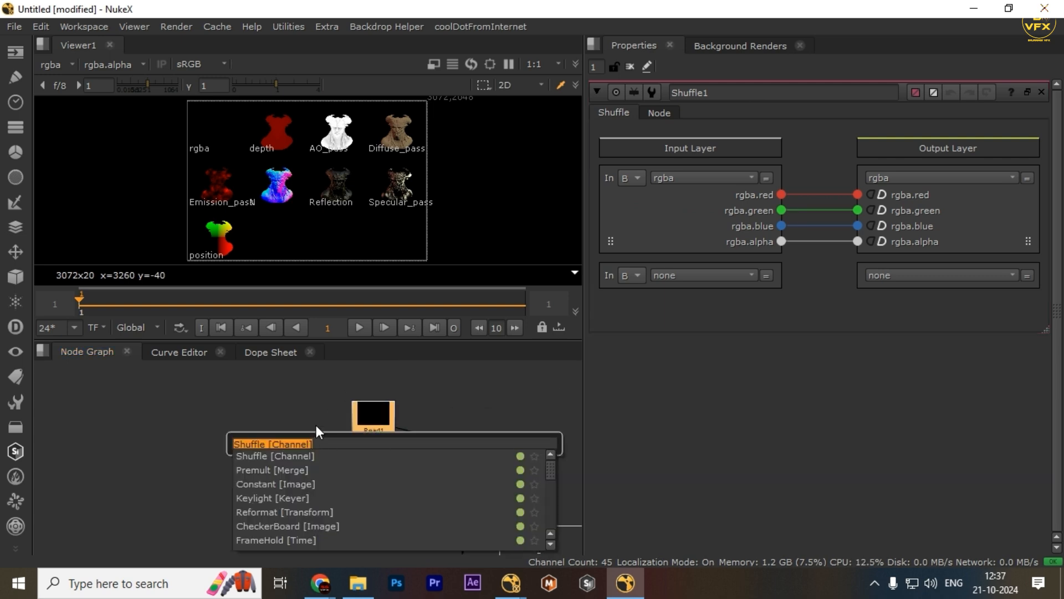
pyautogui.write('unpre')
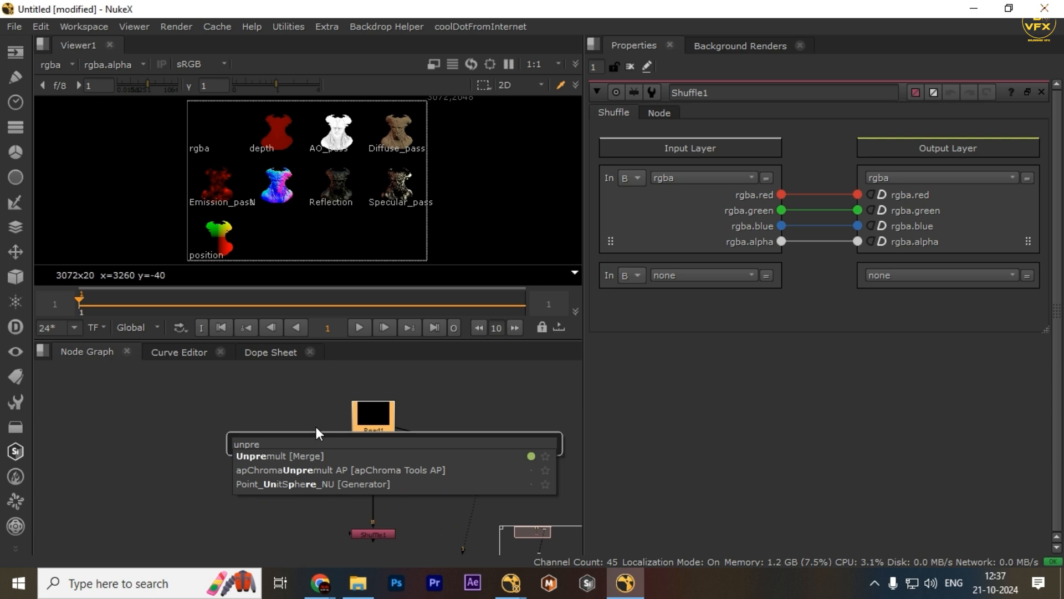
pyautogui.press('Return')
pyautogui.scroll(3, 396, 440)
pyautogui.scroll(-4, 437, 464)
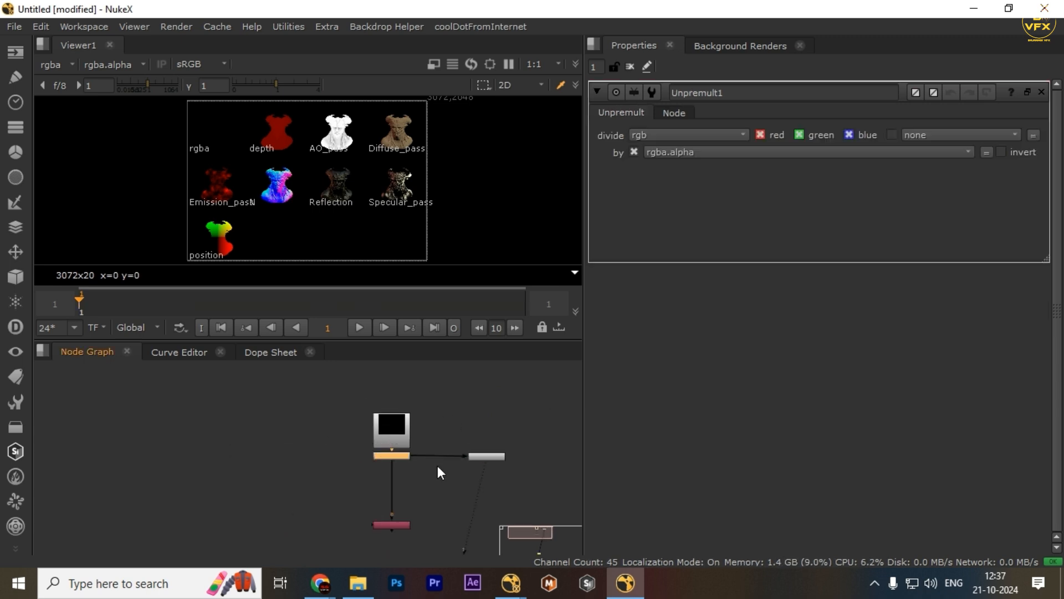
pyautogui.moveTo(455, 447); pyautogui.dragTo(313, 411, button='middle')
pyautogui.scroll(3, 313, 412)
pyautogui.moveTo(314, 409); pyautogui.dragTo(545, 459)
pyautogui.scroll(-2, 428, 430)
pyautogui.scroll(4, 199, 504)
pyautogui.moveTo(159, 479); pyautogui.dragTo(580, 550)
pyautogui.scroll(-2, 542, 520)
pyautogui.moveTo(576, 436); pyautogui.dragTo(467, 468, button='middle')
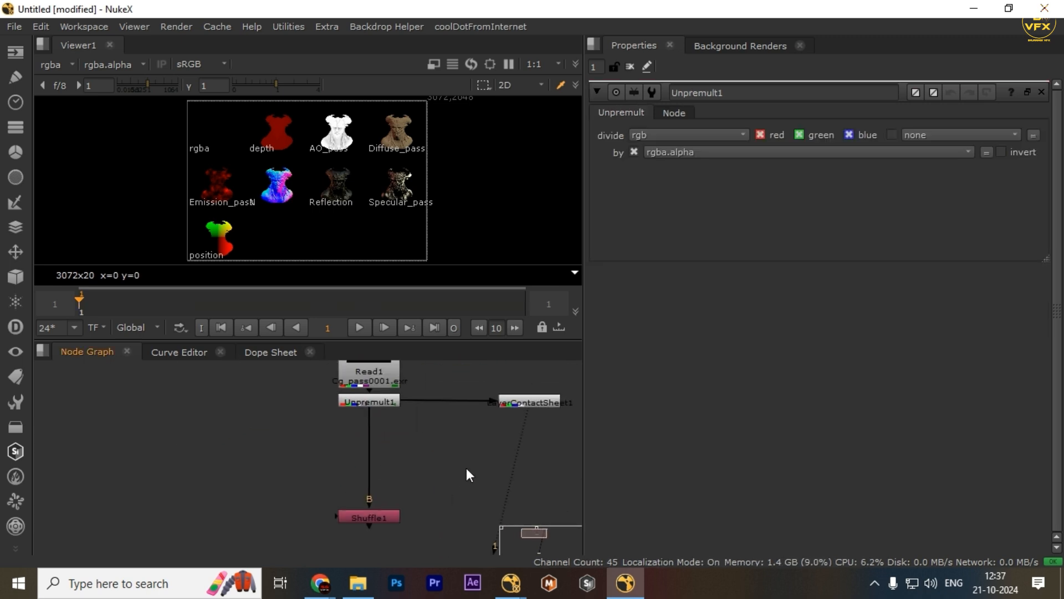
pyautogui.moveTo(466, 469); pyautogui.dragTo(334, 537)
# Set the Unpremult1 node to divide all channels by rgba.alpha
pyautogui.click(644, 135)
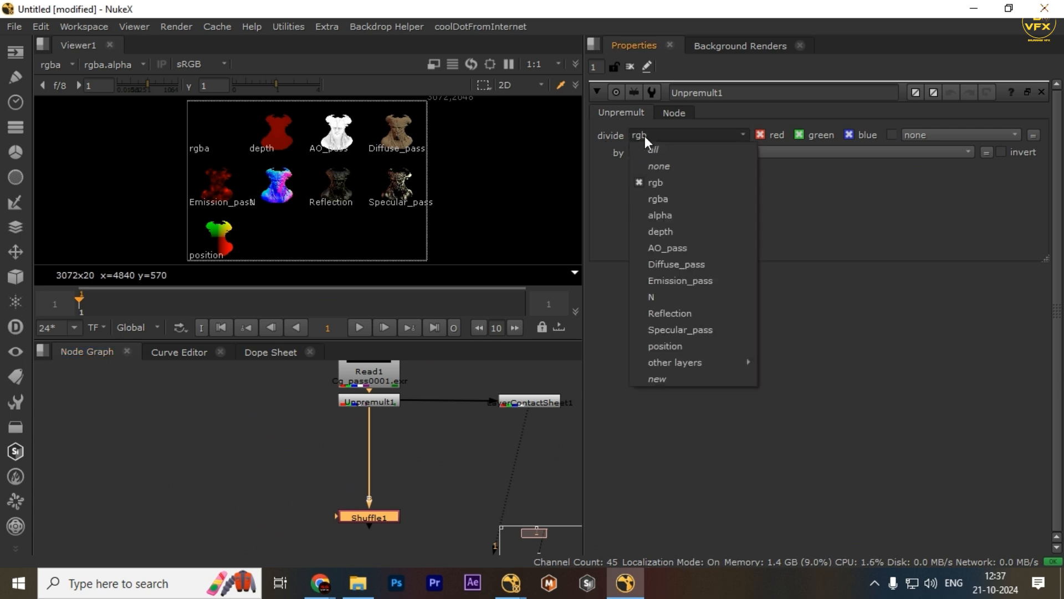
pyautogui.click(682, 135)
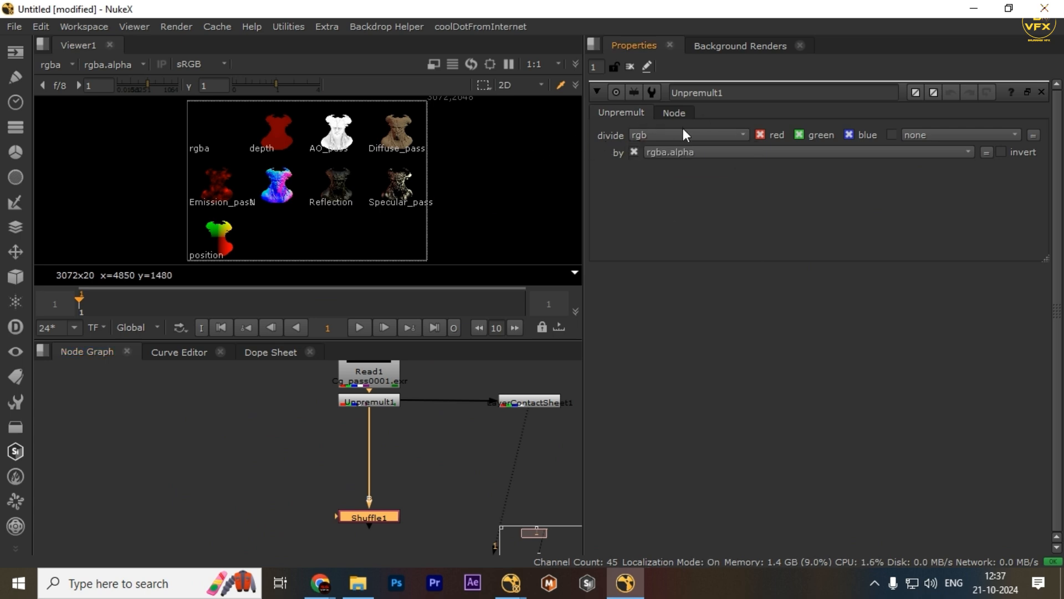
pyautogui.click(682, 135)
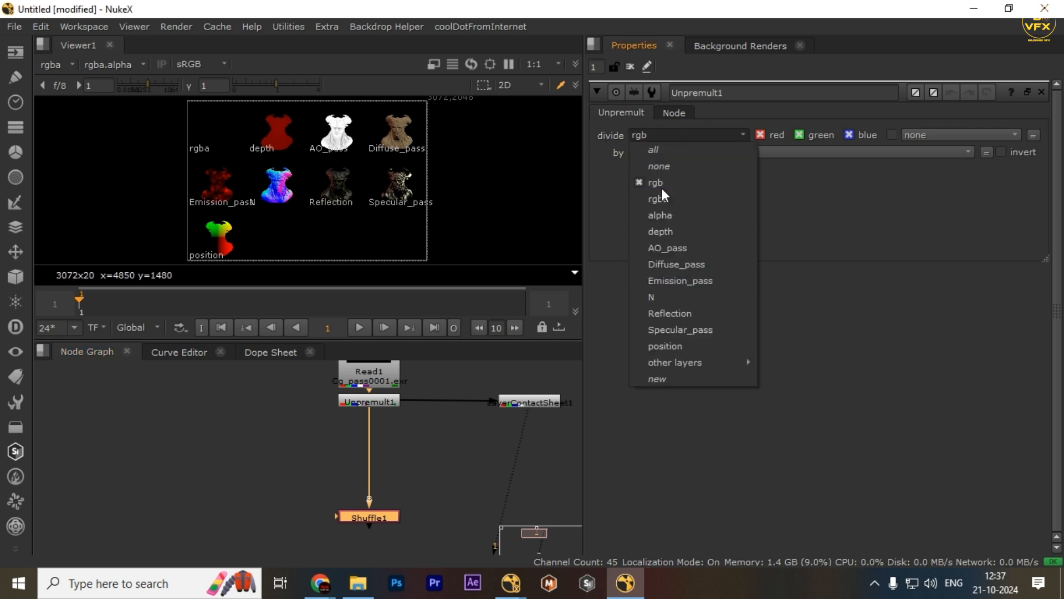
pyautogui.click(658, 149)
# Display the Shuffle1 node's output in the viewer
pyautogui.scroll(-2, 317, 484)
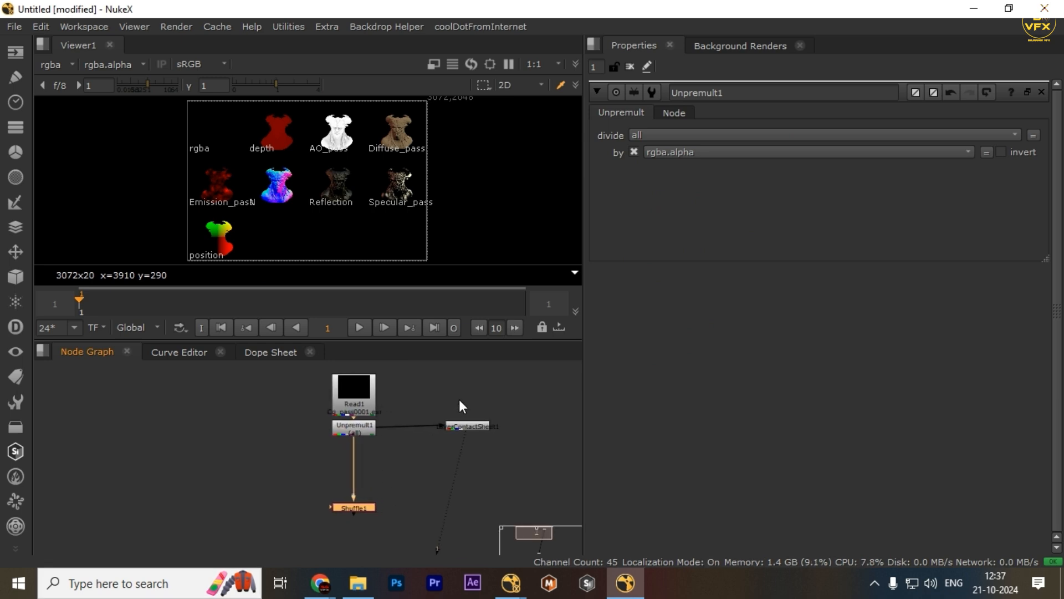
pyautogui.click(471, 426)
pyautogui.click(273, 480)
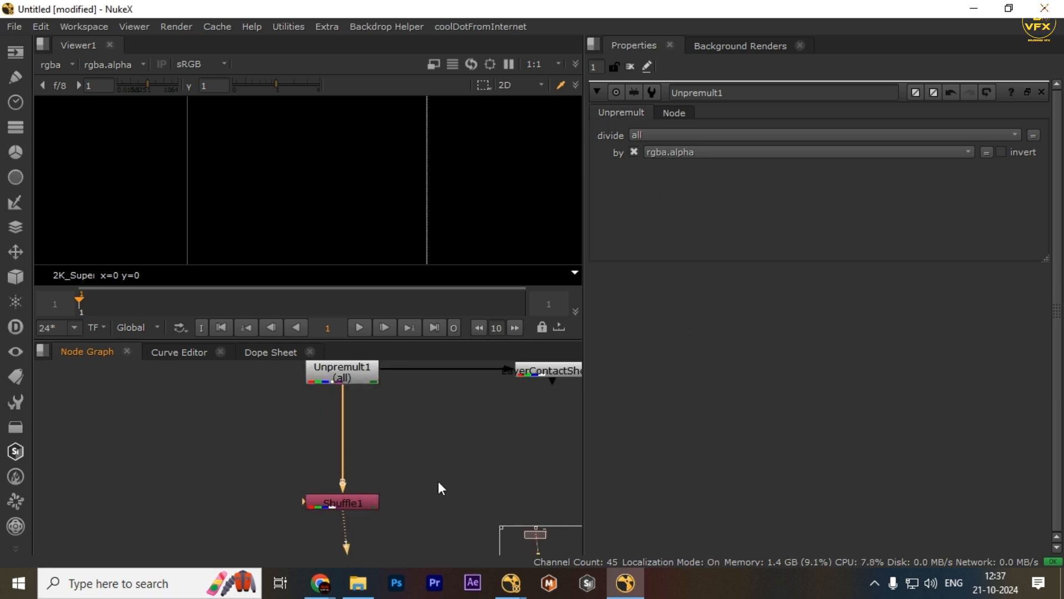
# Set Shuffle1's input layer to Diffuse_pass and fit the rendered bust in the viewer
pyautogui.doubleClick(308, 474)
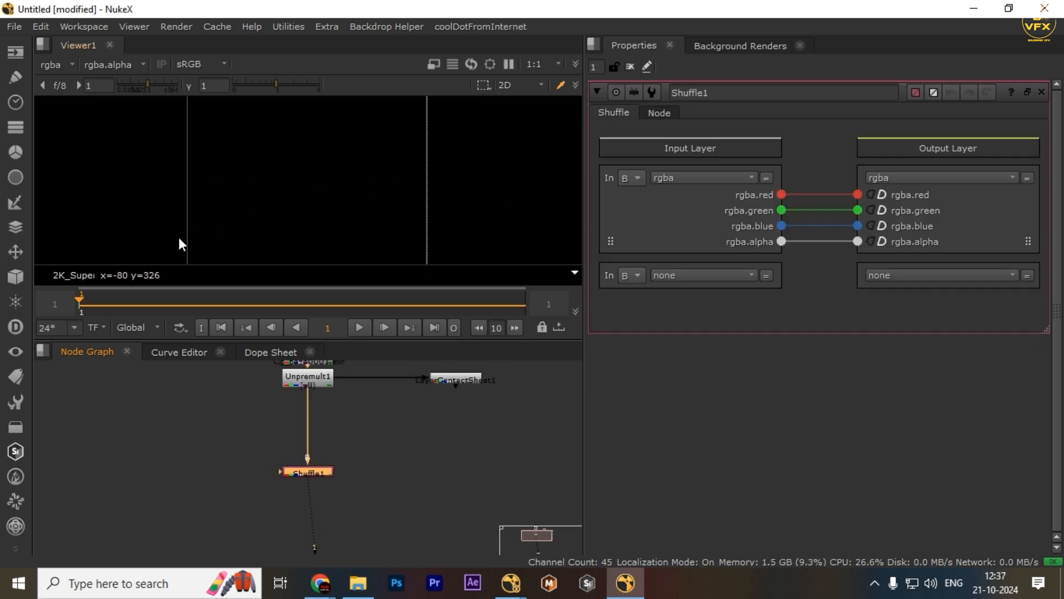
pyautogui.click(720, 178)
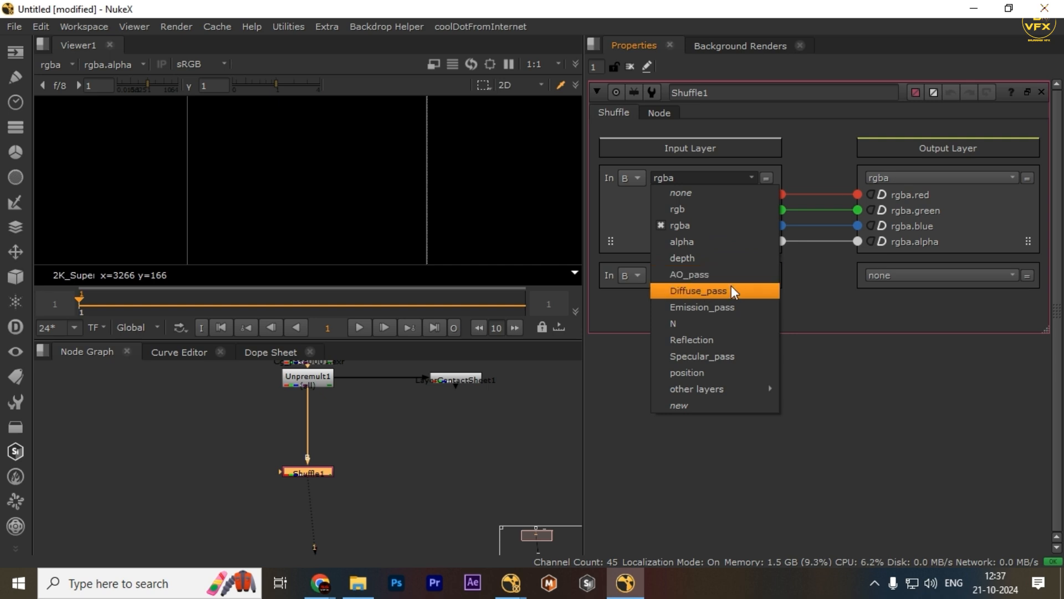
pyautogui.click(699, 290)
pyautogui.moveTo(210, 433); pyautogui.dragTo(456, 533)
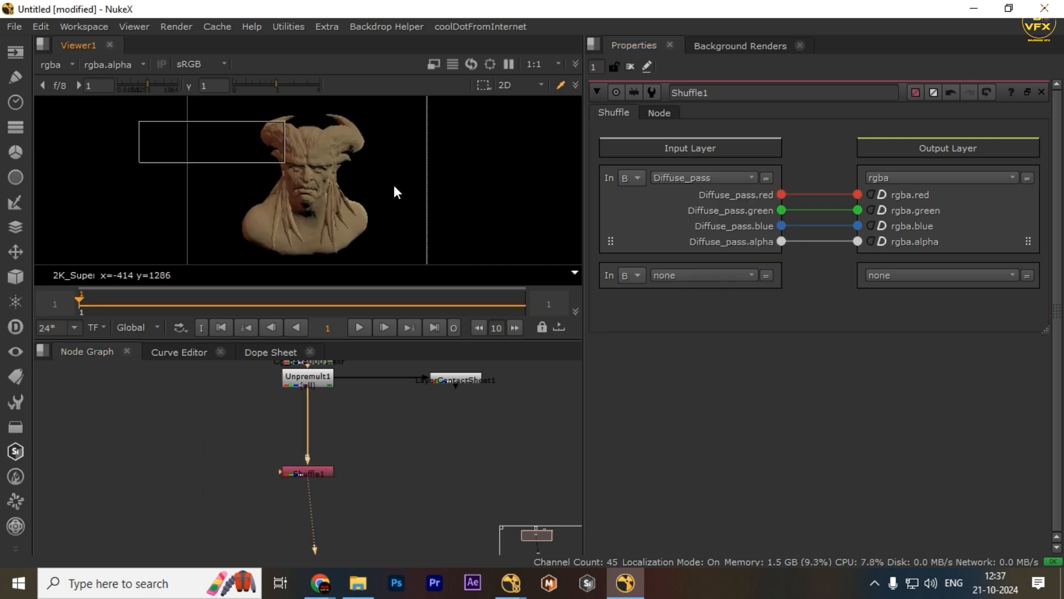
pyautogui.press('f')
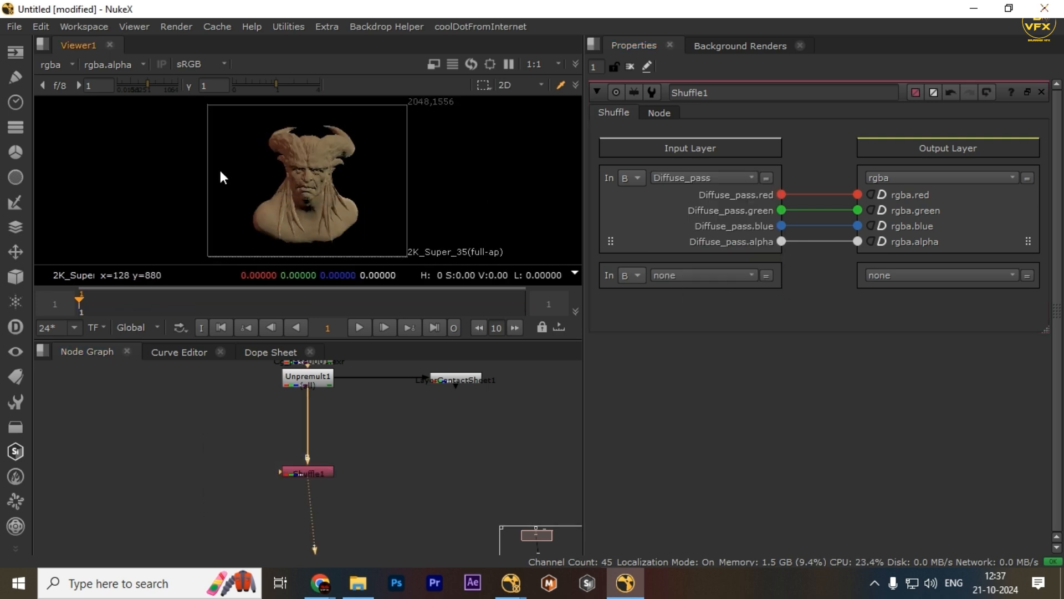
pyautogui.scroll(-2, 441, 407)
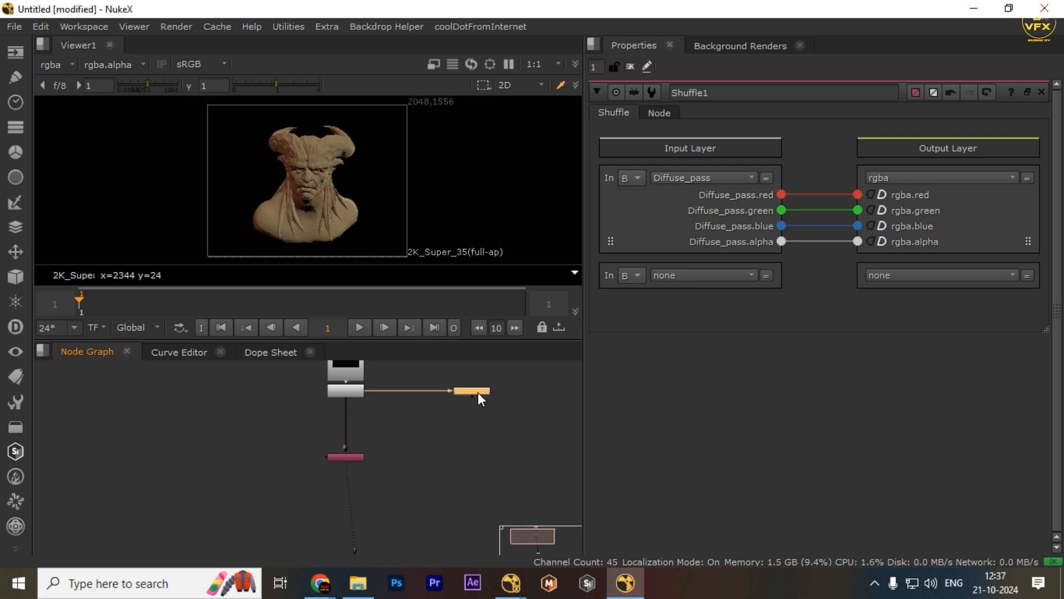
# Move Shuffle1 further below Unpremult1 and insert a Dot in the pipe between them
pyautogui.click(345, 457)
pyautogui.scroll(1, 357, 463)
pyautogui.moveTo(355, 453); pyautogui.dragTo(361, 494)
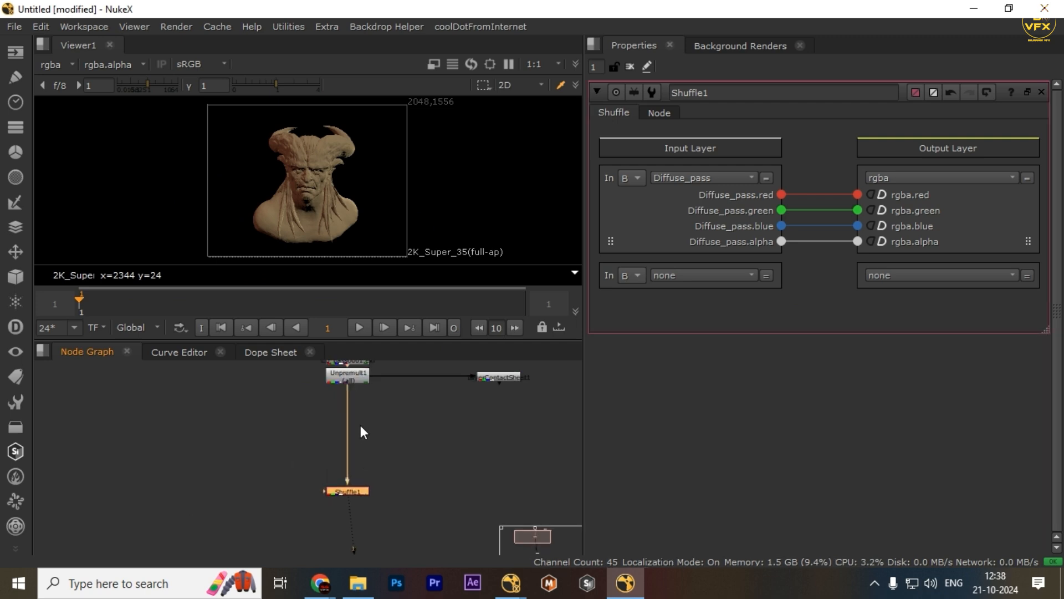
pyautogui.click(389, 420)
pyautogui.scroll(3, 354, 435)
pyautogui.keyDown('ctrl'); pyautogui.click(345, 441); pyautogui.keyUp('ctrl')
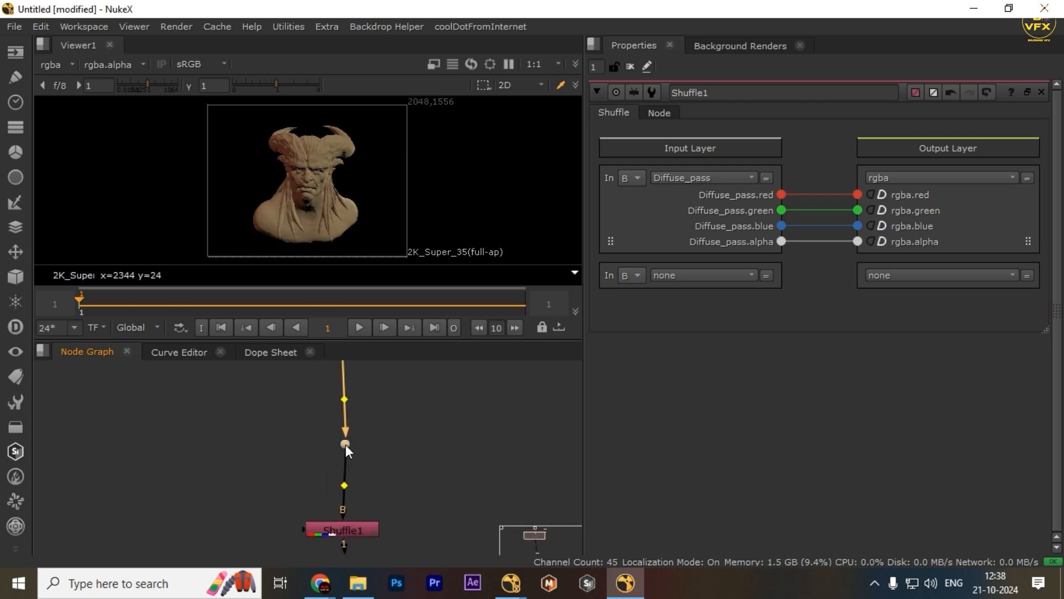
pyautogui.scroll(-3, 348, 440)
pyautogui.moveTo(401, 473); pyautogui.dragTo(386, 457, button='middle')
pyautogui.click(387, 457)
pyautogui.click(343, 476)
pyautogui.click(424, 493)
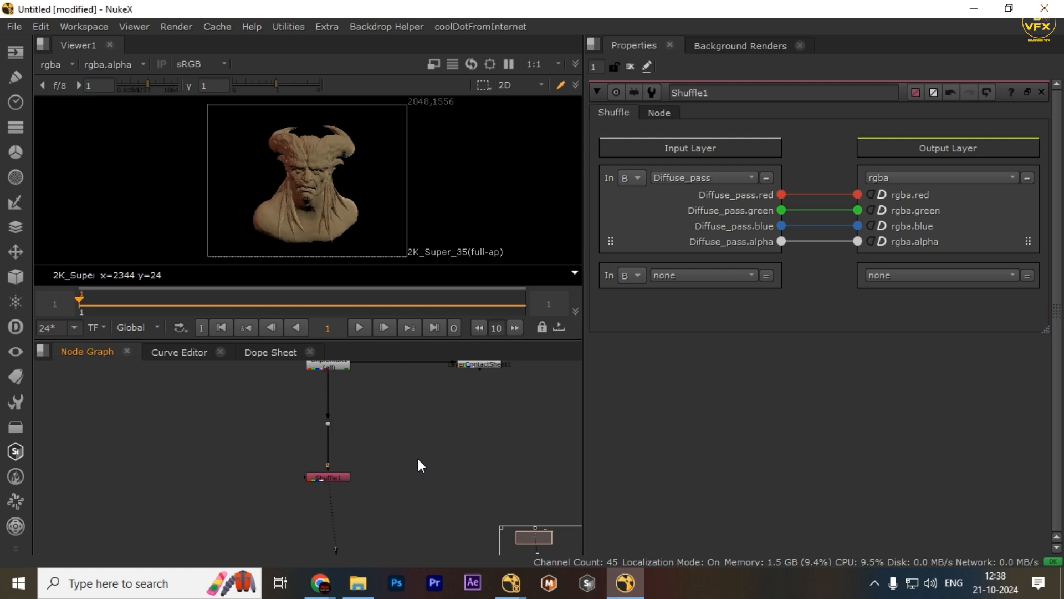
# Add a copy of Shuffle1 beside it, connected to the Dot under Unpremult1 through a right-angle elbow Dot
pyautogui.click(343, 476)
pyautogui.hotkey('ctrl', 'v')
pyautogui.keyDown('shift'); pyautogui.moveTo(397, 402); pyautogui.dragTo(264, 431); pyautogui.keyUp('shift')
pyautogui.press('y')
pyautogui.click(264, 431)
pyautogui.moveTo(464, 429); pyautogui.dragTo(355, 505)
pyautogui.hotkey('alt', 'd')
# Set Shuffle2's input layer to Specular_pass and display its output in the viewer
pyautogui.doubleClick(412, 472)
pyautogui.click(679, 178)
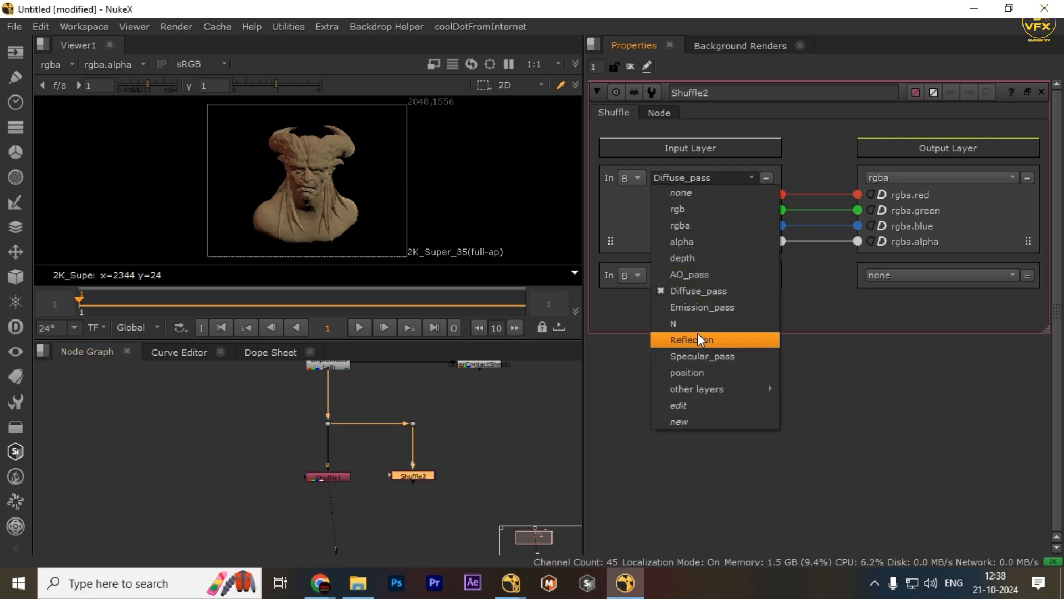
pyautogui.click(698, 356)
pyautogui.moveTo(476, 450); pyautogui.dragTo(372, 508)
pyautogui.press('1')
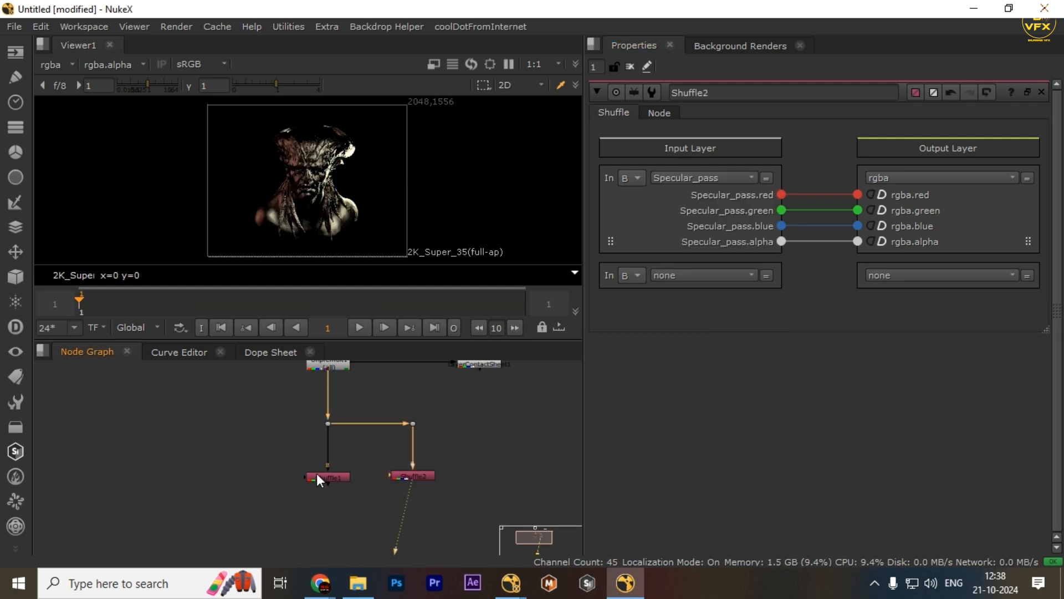
# Compare the diffuse output of Shuffle1 with the specular output of Shuffle2 in the viewer
pyautogui.scroll(1, 317, 474)
pyautogui.moveTo(317, 473); pyautogui.dragTo(302, 426, button='middle')
pyautogui.moveTo(246, 407); pyautogui.dragTo(328, 442)
pyautogui.press('1')
pyautogui.moveTo(478, 402); pyautogui.dragTo(421, 442)
pyautogui.press('1')
pyautogui.moveTo(363, 477); pyautogui.dragTo(384, 477, button='middle')
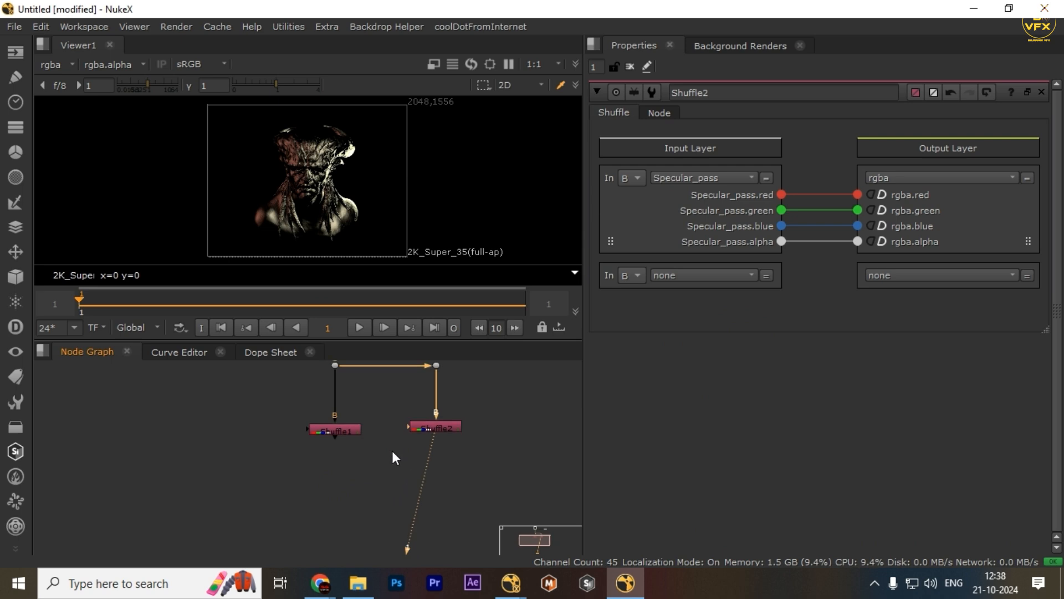
# Add a Merge node combining Shuffle1 as the B input and Shuffle2 as the A input
pyautogui.scroll(-1, 458, 421)
pyautogui.moveTo(459, 424); pyautogui.dragTo(417, 491, button='middle')
pyautogui.moveTo(464, 403); pyautogui.dragTo(431, 522)
pyautogui.scroll(2, 378, 503)
pyautogui.press('m')
pyautogui.keyDown('shift'); pyautogui.click(290, 421); pyautogui.keyUp('shift')
pyautogui.scroll(-2, 332, 444)
pyautogui.moveTo(336, 471); pyautogui.dragTo(329, 450, button='middle')
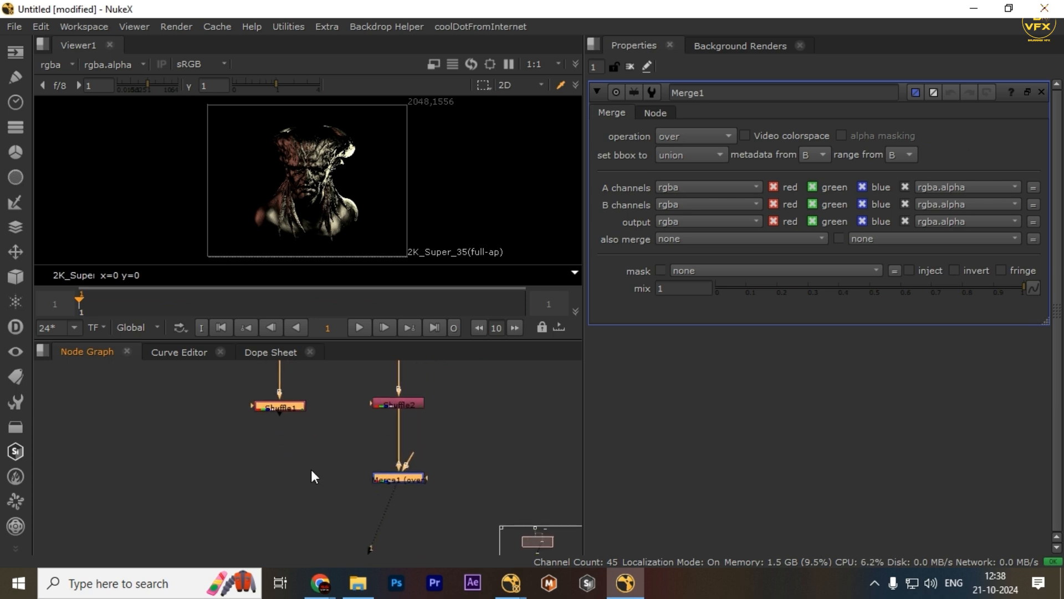
pyautogui.press('y')
pyautogui.click(324, 470)
pyautogui.click(398, 478)
pyautogui.press('l')
pyautogui.click(400, 440)
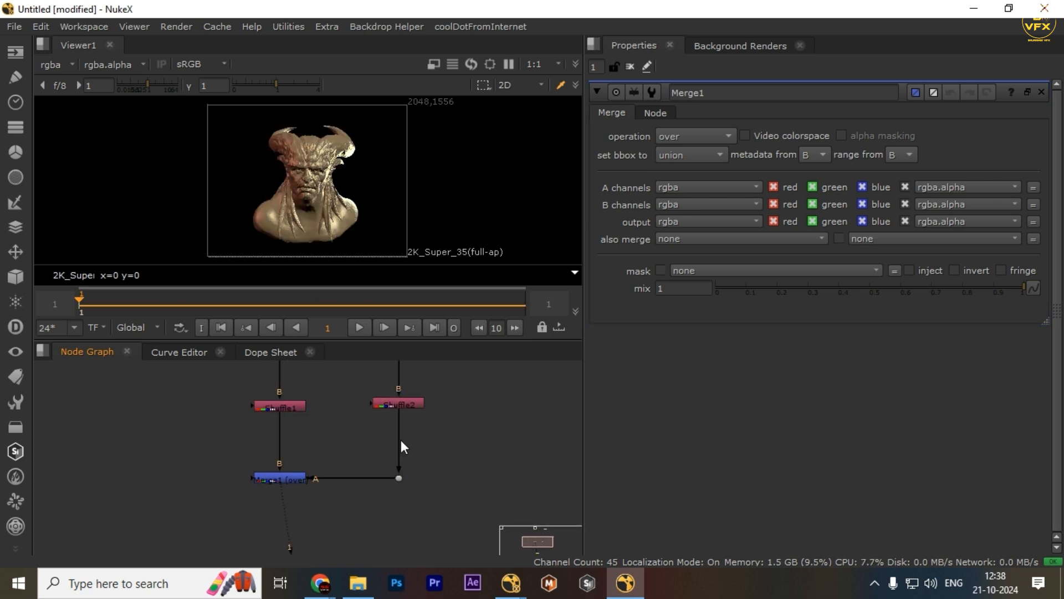
# Move Merge1 below Shuffle2 and route its B pipe through an elbow Dot placed under Shuffle1
pyautogui.moveTo(275, 480); pyautogui.dragTo(394, 527)
pyautogui.click(388, 485)
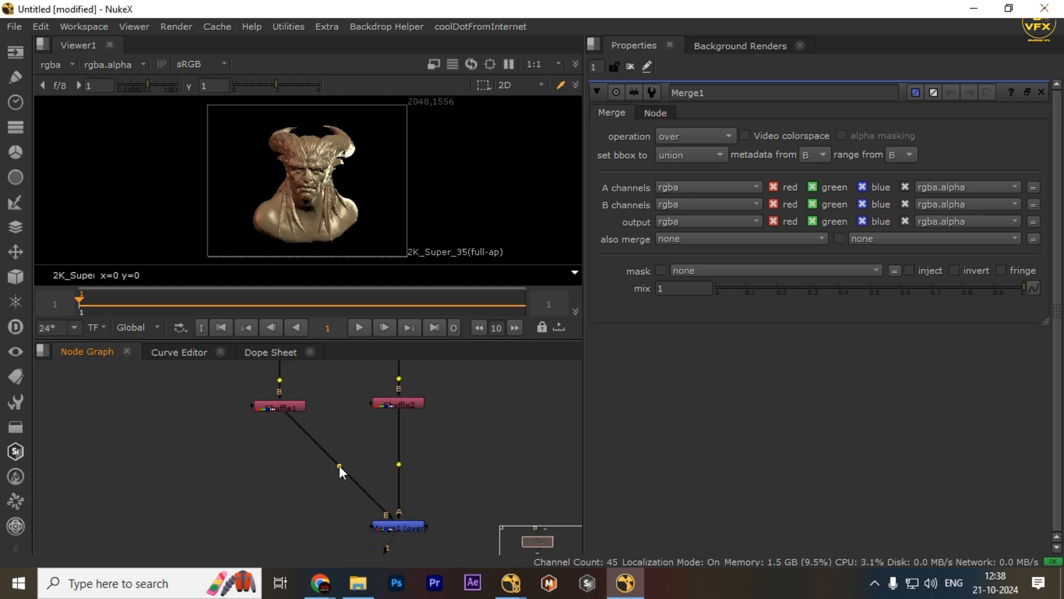
pyautogui.keyDown('ctrl'); pyautogui.moveTo(339, 468); pyautogui.dragTo(282, 522); pyautogui.keyUp('ctrl')
pyautogui.moveTo(317, 498); pyautogui.dragTo(290, 454, button='middle')
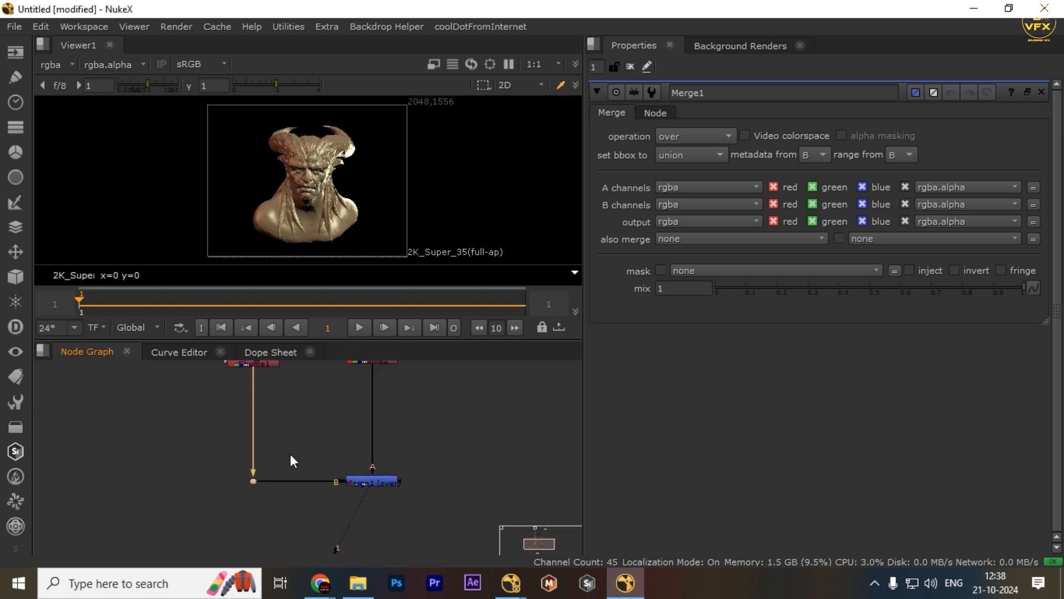
pyautogui.click(327, 443)
# Set Merge1's operation to plus and move the node slightly closer to Shuffle2
pyautogui.click(383, 485)
pyautogui.click(374, 480)
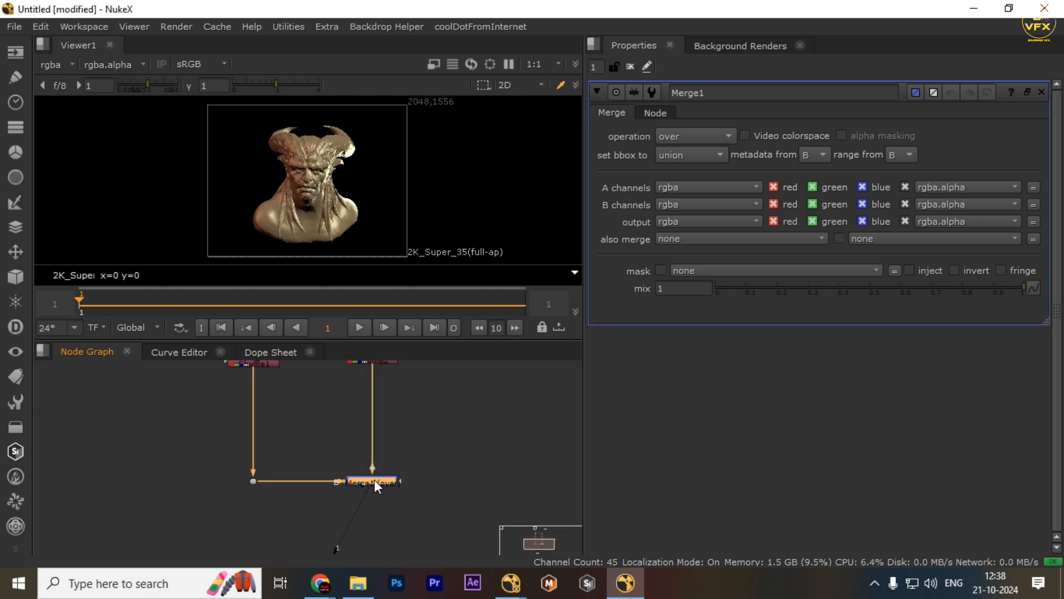
pyautogui.click(704, 131)
pyautogui.click(698, 401)
pyautogui.click(308, 475)
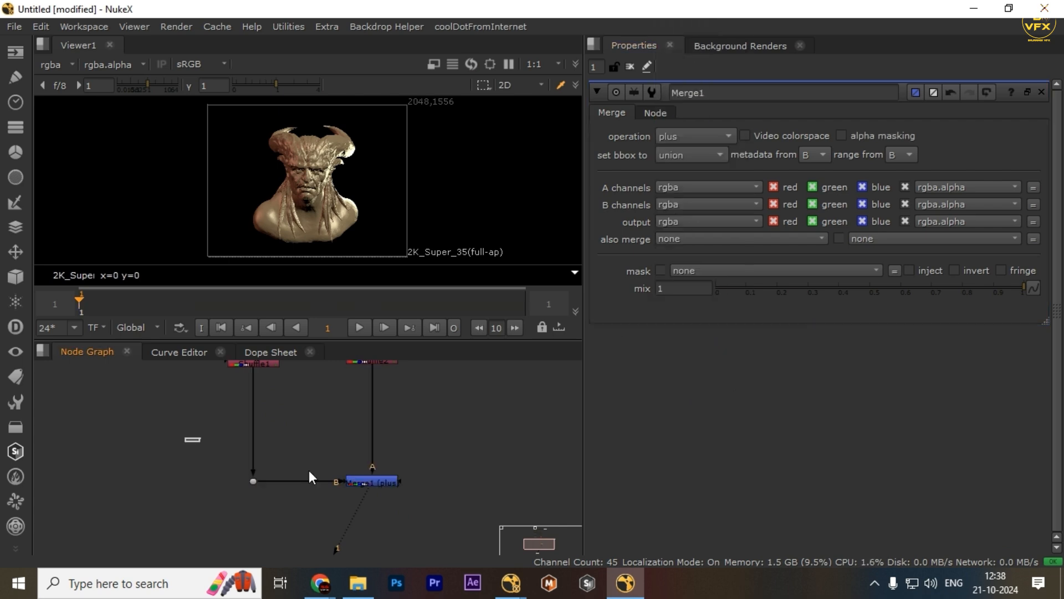
pyautogui.click(367, 481)
pyautogui.scroll(-4, 365, 476)
pyautogui.moveTo(367, 477); pyautogui.dragTo(370, 471)
pyautogui.scroll(4, 333, 409)
pyautogui.click(295, 427)
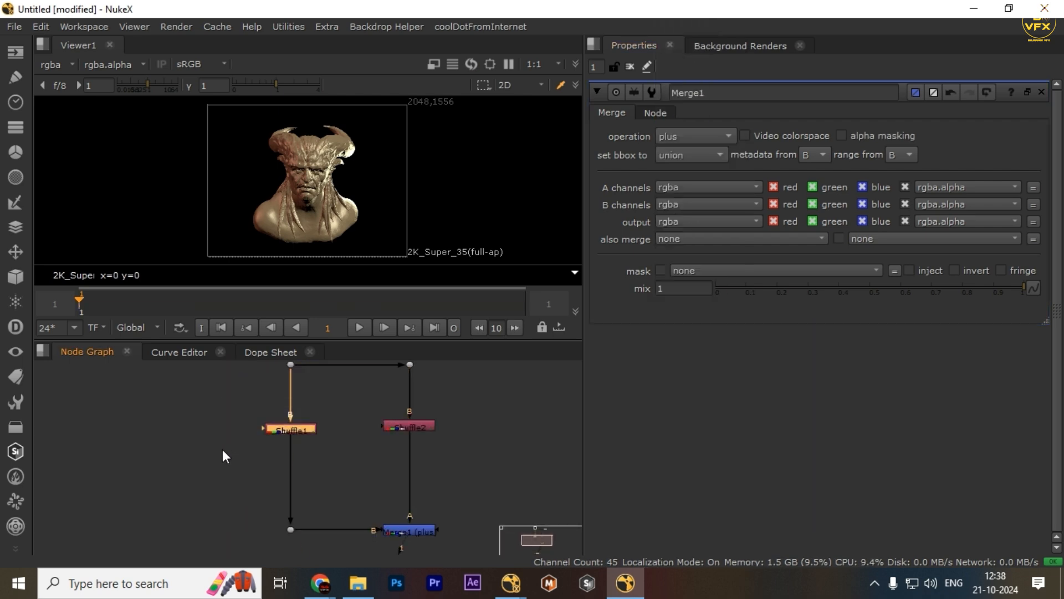
# Examine the separate outputs of Shuffle1 and Shuffle2 and the combined Merge1 result in the viewer
pyautogui.scroll(2, 424, 426)
pyautogui.moveTo(499, 375); pyautogui.dragTo(300, 476)
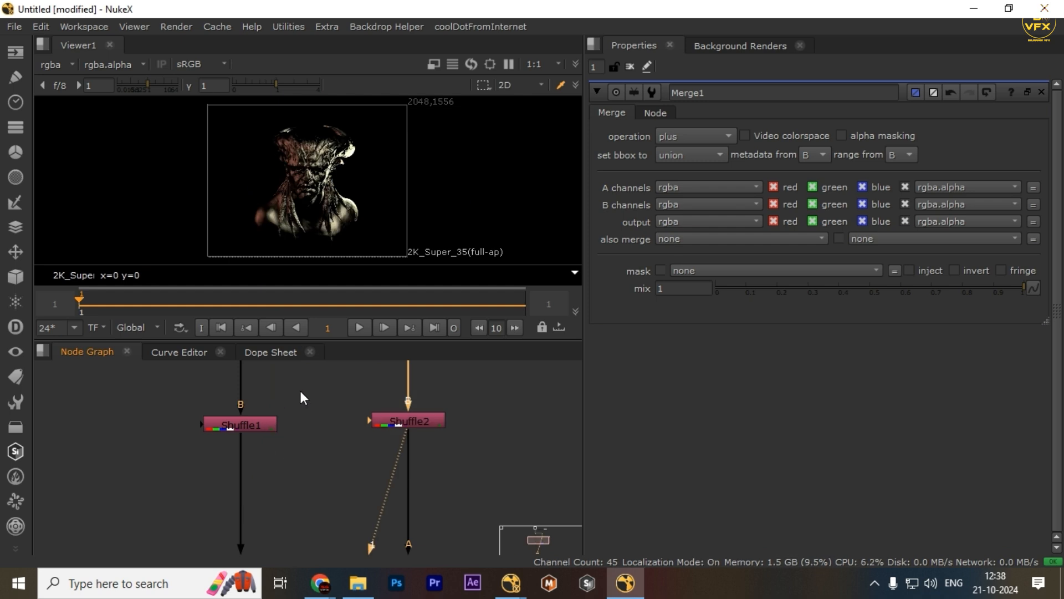
pyautogui.moveTo(300, 391); pyautogui.dragTo(90, 516)
pyautogui.press('1')
pyautogui.click(408, 422)
pyautogui.press('1')
pyautogui.moveTo(429, 537); pyautogui.dragTo(384, 478, button='middle')
pyautogui.scroll(1, 382, 478)
pyautogui.moveTo(473, 457); pyautogui.dragTo(252, 564)
pyautogui.moveTo(248, 441); pyautogui.dragTo(467, 510)
pyautogui.press('1')
pyautogui.click(327, 443)
pyautogui.scroll(-3, 324, 441)
pyautogui.moveTo(268, 402); pyautogui.dragTo(306, 491, button='middle')
pyautogui.moveTo(128, 413); pyautogui.dragTo(491, 505)
# Shift Merge1 and its elbow Dot upward, closer to the two Shuffle nodes
pyautogui.moveTo(465, 464); pyautogui.dragTo(280, 505)
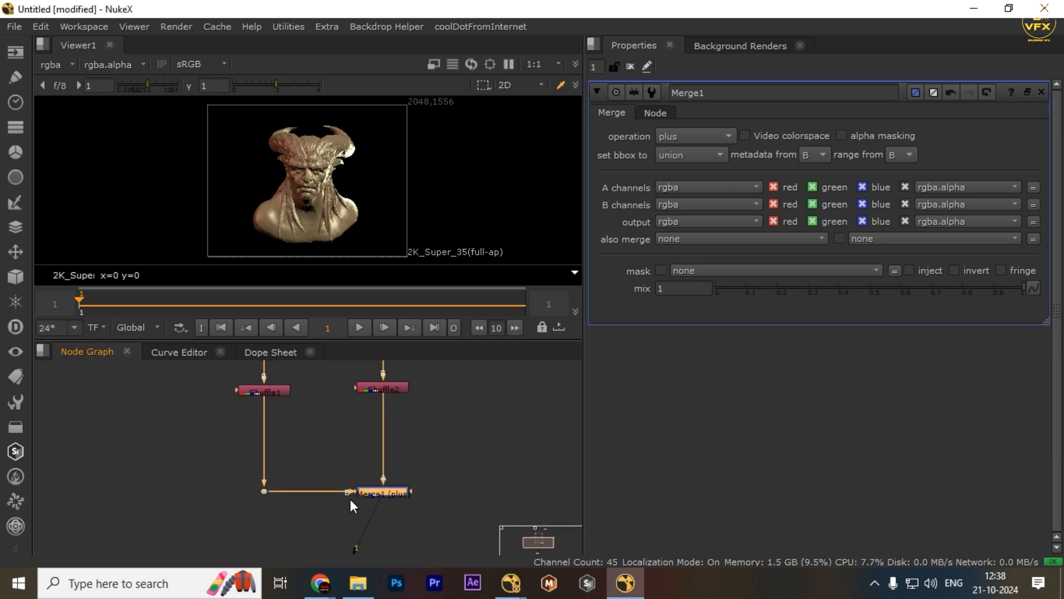
pyautogui.moveTo(399, 487); pyautogui.dragTo(400, 467)
pyautogui.moveTo(484, 434); pyautogui.dragTo(253, 493)
pyautogui.moveTo(391, 471); pyautogui.dragTo(389, 506, button='middle')
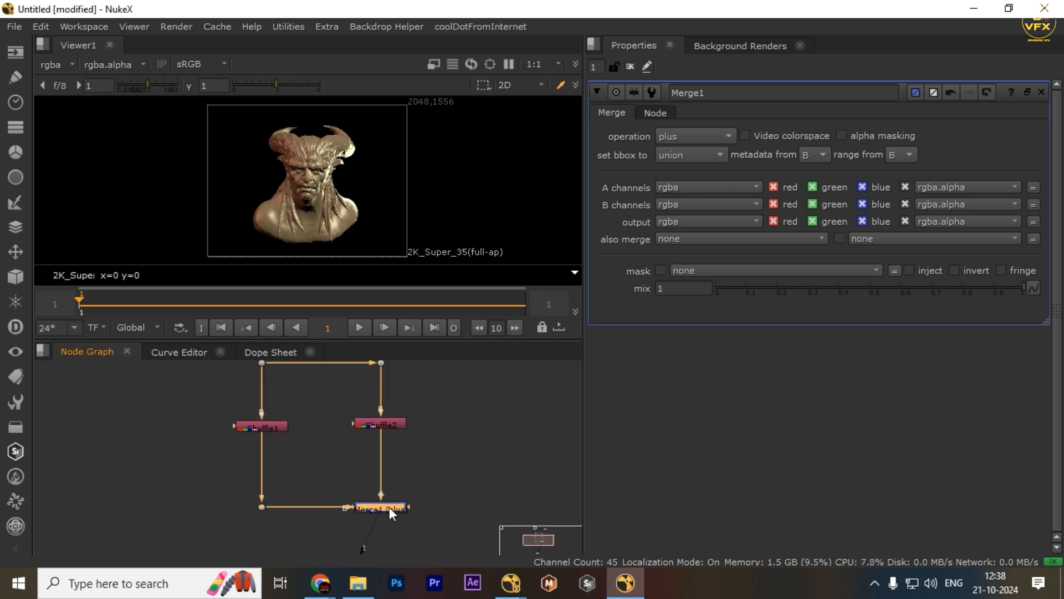
pyautogui.moveTo(389, 507); pyautogui.dragTo(390, 495)
pyautogui.moveTo(493, 446); pyautogui.dragTo(56, 558)
pyautogui.moveTo(363, 491); pyautogui.dragTo(363, 483)
pyautogui.moveTo(482, 459); pyautogui.dragTo(332, 530)
pyautogui.scroll(-3, 295, 473)
pyautogui.click(376, 477)
pyautogui.scroll(3, 376, 477)
pyautogui.moveTo(397, 475); pyautogui.dragTo(296, 534)
pyautogui.moveTo(339, 486); pyautogui.dragTo(339, 482)
pyautogui.moveTo(345, 492); pyautogui.dragTo(320, 518, button='middle')
pyautogui.scroll(-1, 320, 518)
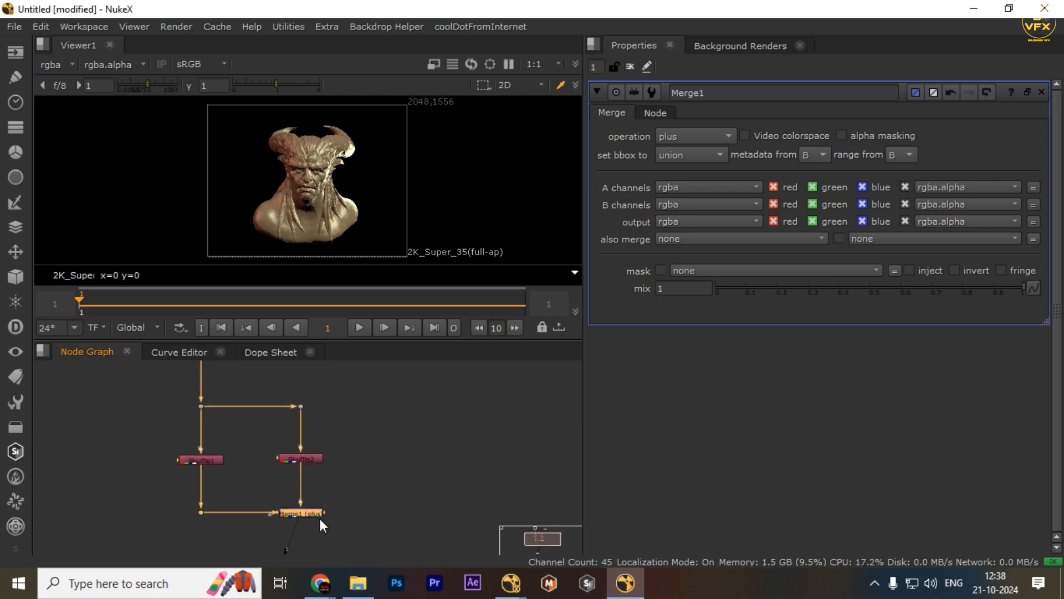
# Add another copy of Shuffle1 beyond Shuffle2, fed from Shuffle2's upper Dot through a new elbow Dot
pyautogui.scroll(4, 437, 421)
pyautogui.press('Tab')
pyautogui.press('Return')
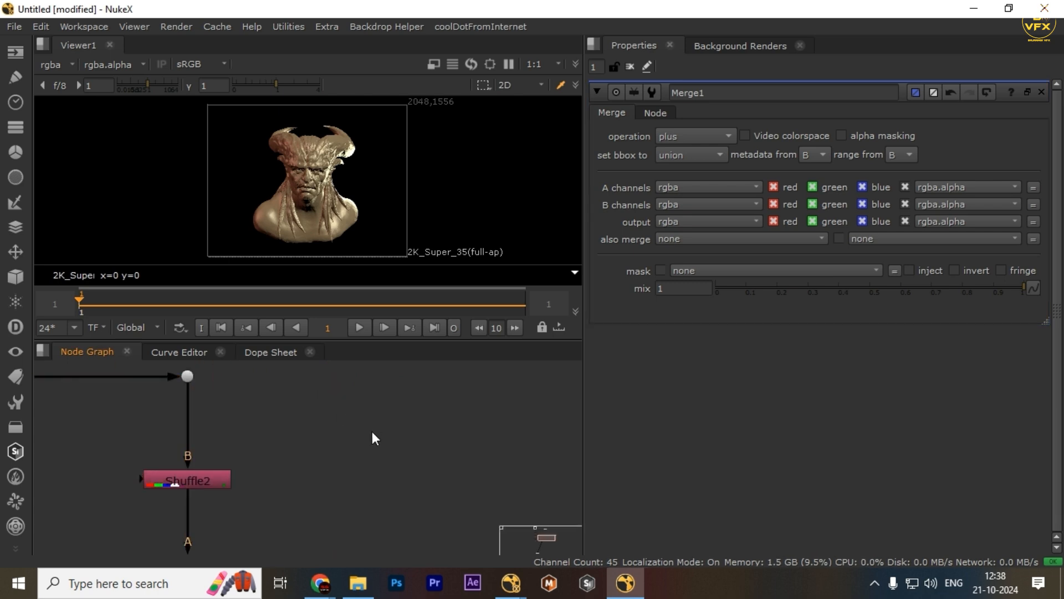
pyautogui.scroll(-4, 370, 455)
pyautogui.moveTo(330, 406); pyautogui.dragTo(280, 436)
pyautogui.press('y')
pyautogui.click(336, 449)
pyautogui.moveTo(377, 474); pyautogui.dragTo(380, 486)
pyautogui.press('.')
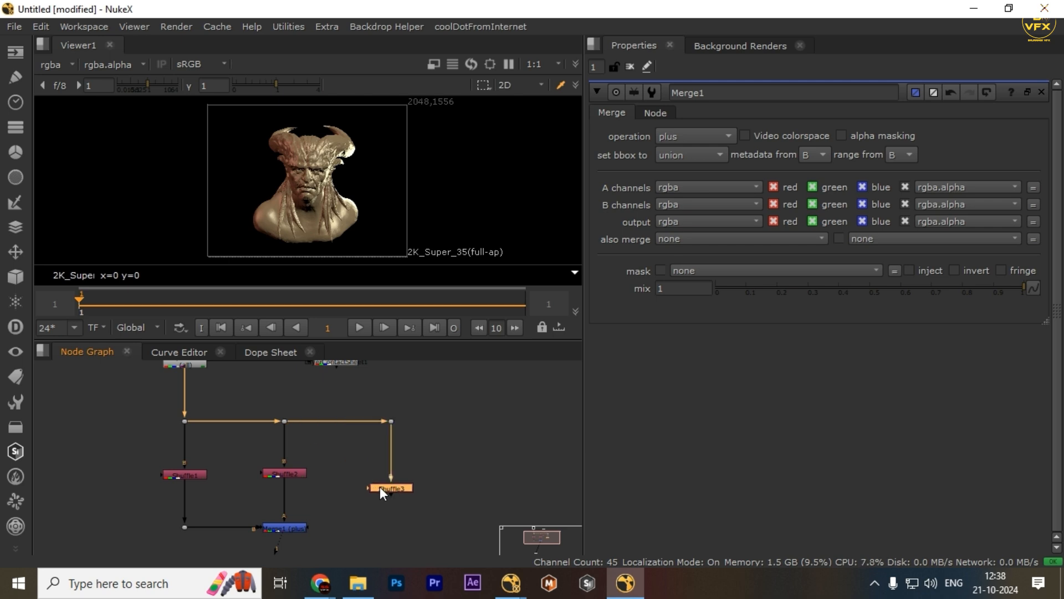
# Display Shuffle3 in the viewer and set its input layer to Reflection
pyautogui.doubleClick(380, 487)
pyautogui.press('1')
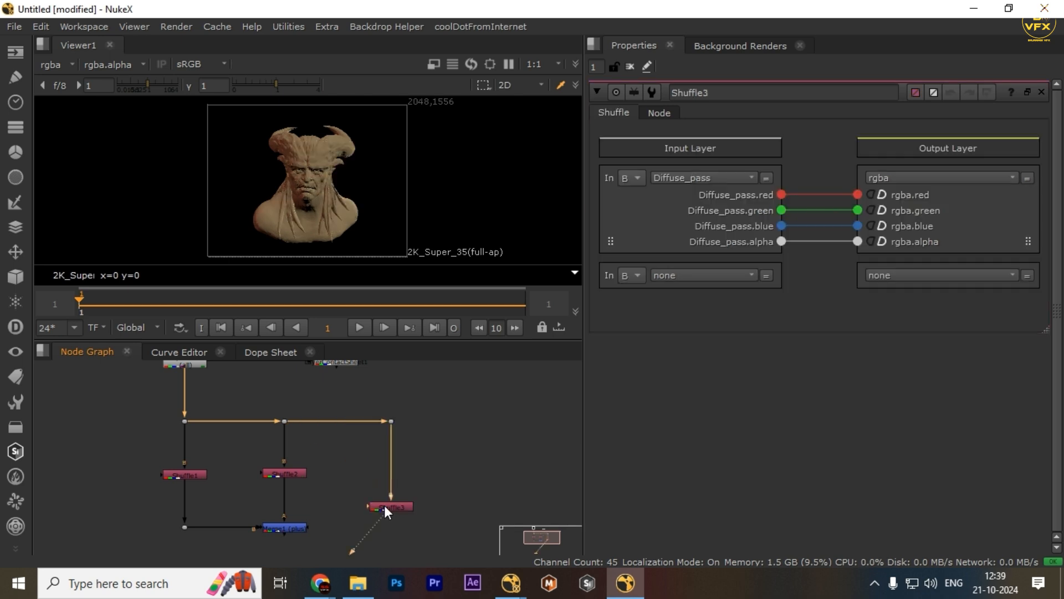
pyautogui.click(693, 176)
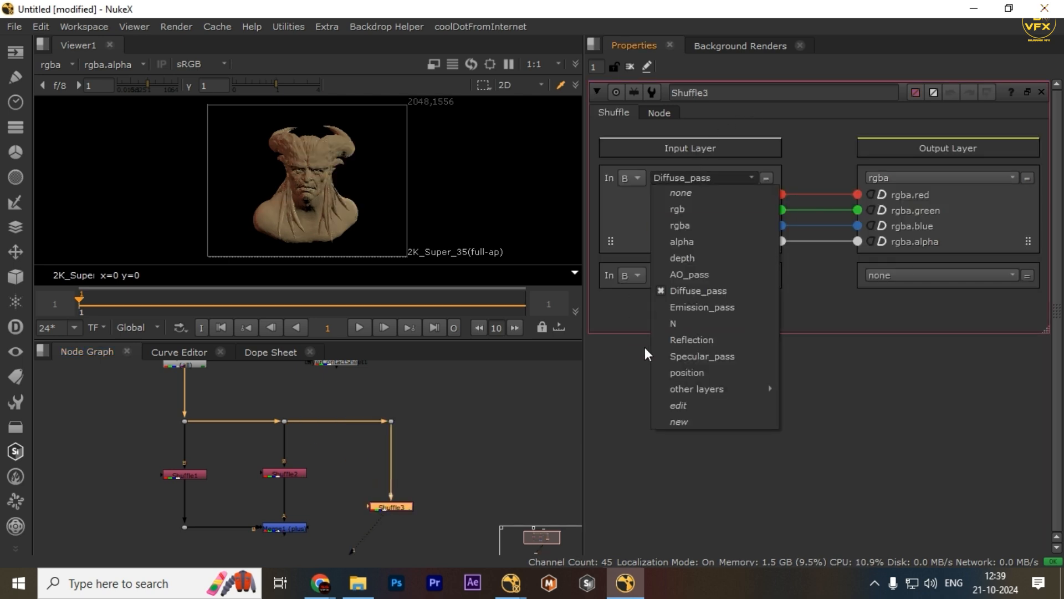
pyautogui.click(692, 340)
# Merge Shuffle3 as the A input with Merge1 as the B input, using the plus operation
pyautogui.scroll(-1, 358, 398)
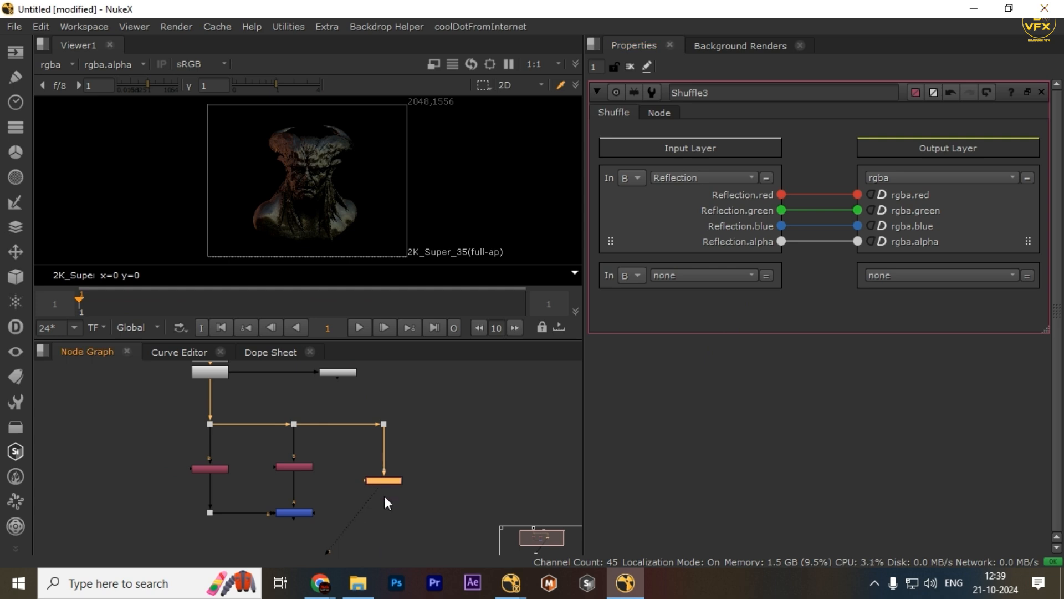
pyautogui.scroll(3, 384, 495)
pyautogui.keyDown('shift'); pyautogui.click(317, 487); pyautogui.keyUp('shift')
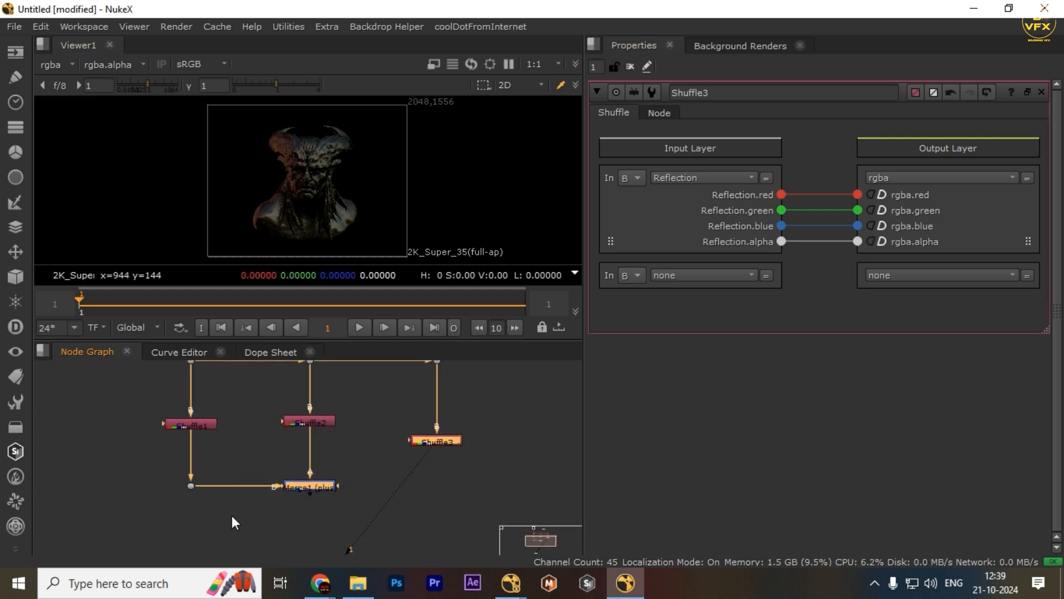
pyautogui.press('m')
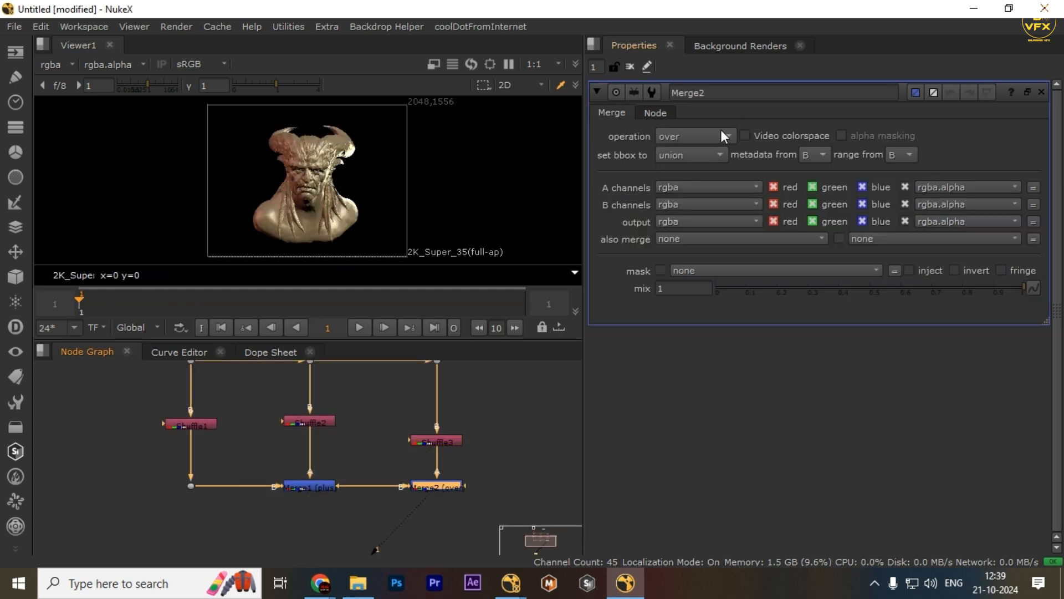
pyautogui.click(720, 136)
pyautogui.click(689, 384)
# Examine the combined diffuse, specular and reflection result of Merge2 in the viewer
pyautogui.click(465, 458)
pyautogui.click(436, 435)
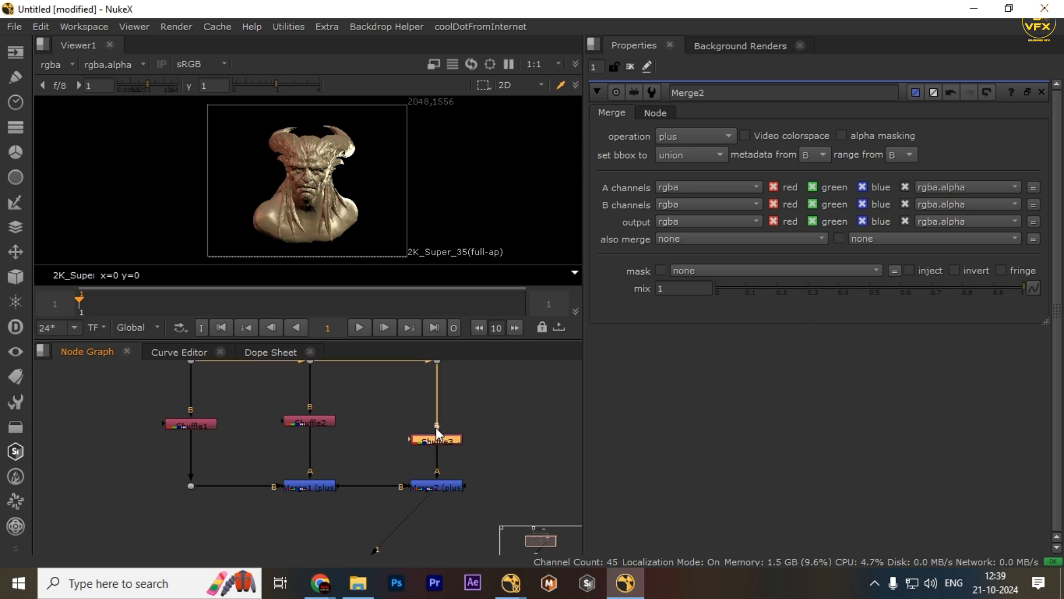
pyautogui.click(436, 487)
pyautogui.scroll(-1, 434, 494)
pyautogui.moveTo(435, 494); pyautogui.dragTo(357, 466, button='middle')
pyautogui.moveTo(174, 124); pyautogui.dragTo(403, 174)
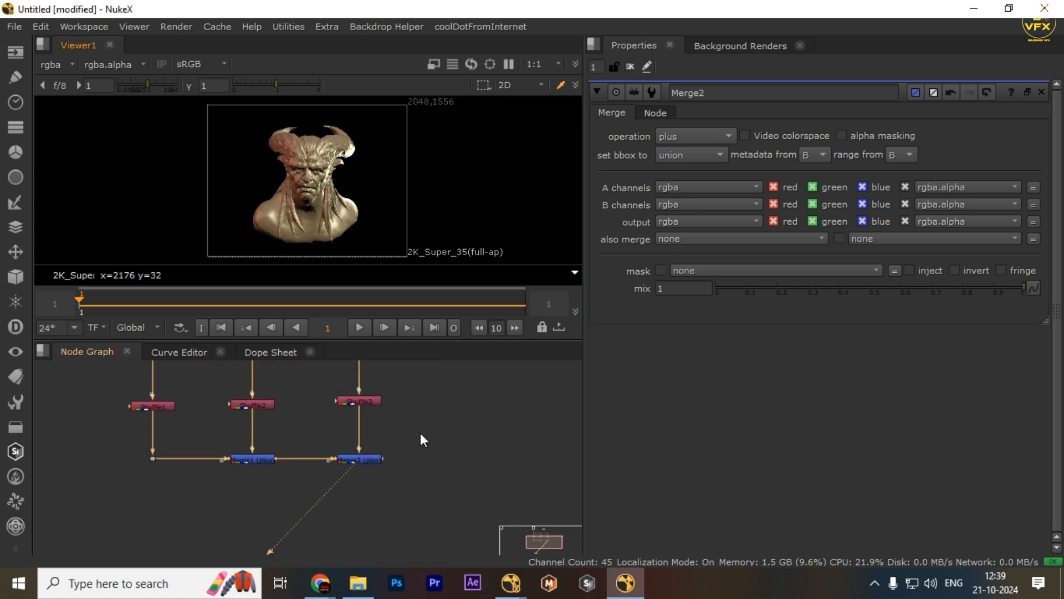
pyautogui.click(372, 458)
pyautogui.moveTo(323, 141); pyautogui.dragTo(430, 181)
pyautogui.moveTo(355, 463); pyautogui.dragTo(341, 529, button='middle')
# Add a copy of Shuffle3 beside it, fed from Shuffle3's upper Dot through an elbow Dot, and display it
pyautogui.click(345, 467)
pyautogui.click(430, 467)
pyautogui.hotkey('ctrl', 'v')
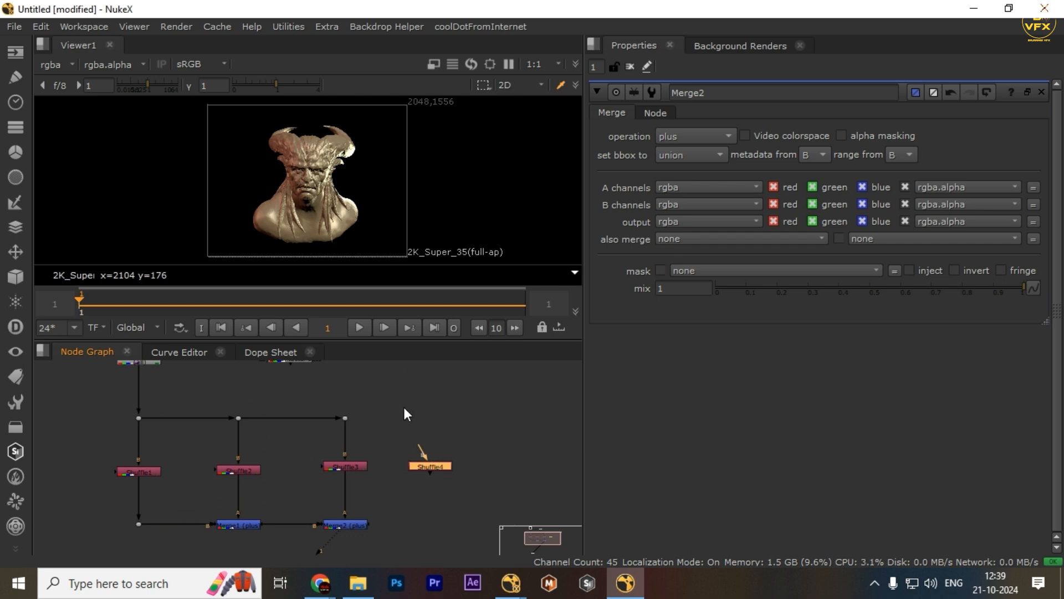
pyautogui.keyDown('shift'); pyautogui.moveTo(401, 398); pyautogui.dragTo(332, 426); pyautogui.keyUp('shift')
pyautogui.press('y')
pyautogui.click(433, 428)
pyautogui.moveTo(423, 462); pyautogui.dragTo(438, 464)
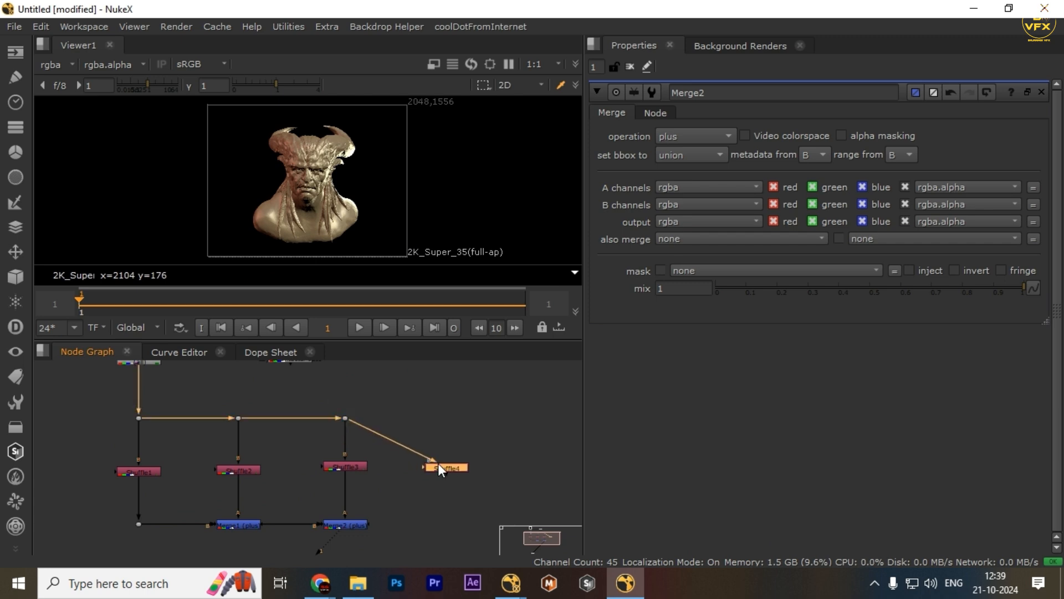
pyautogui.hotkey('alt', '.')
pyautogui.press('1')
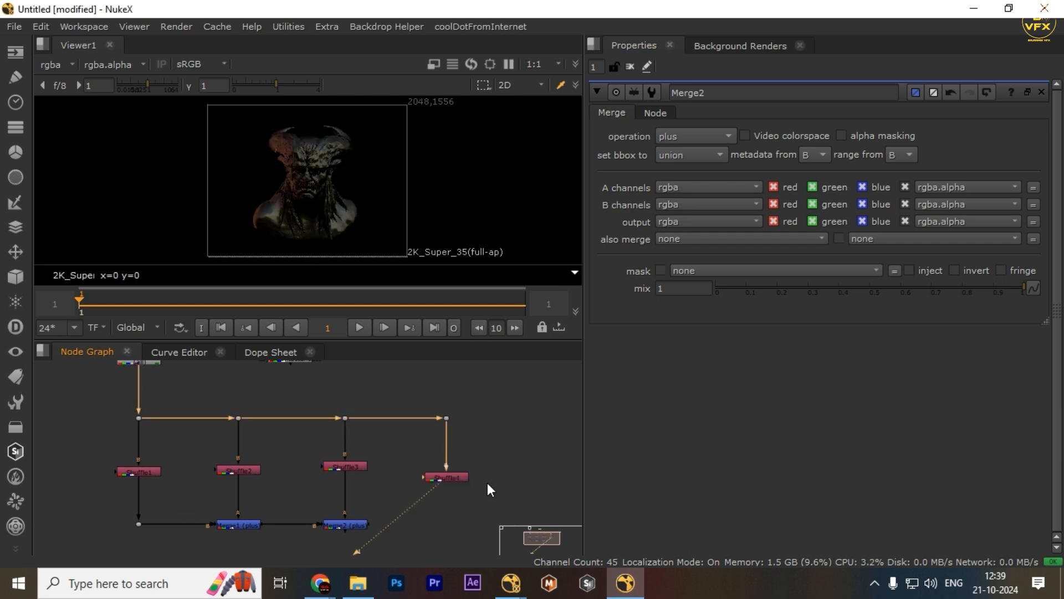
# Set the input layer of Shuffle4 to Emission_pass
pyautogui.doubleClick(442, 476)
pyautogui.click(734, 178)
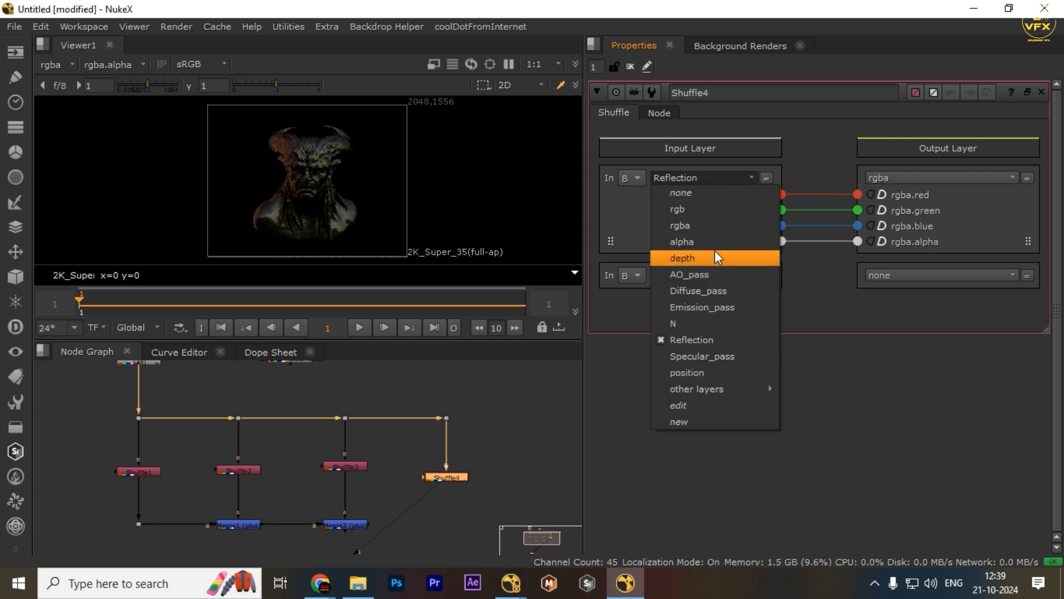
pyautogui.click(404, 491)
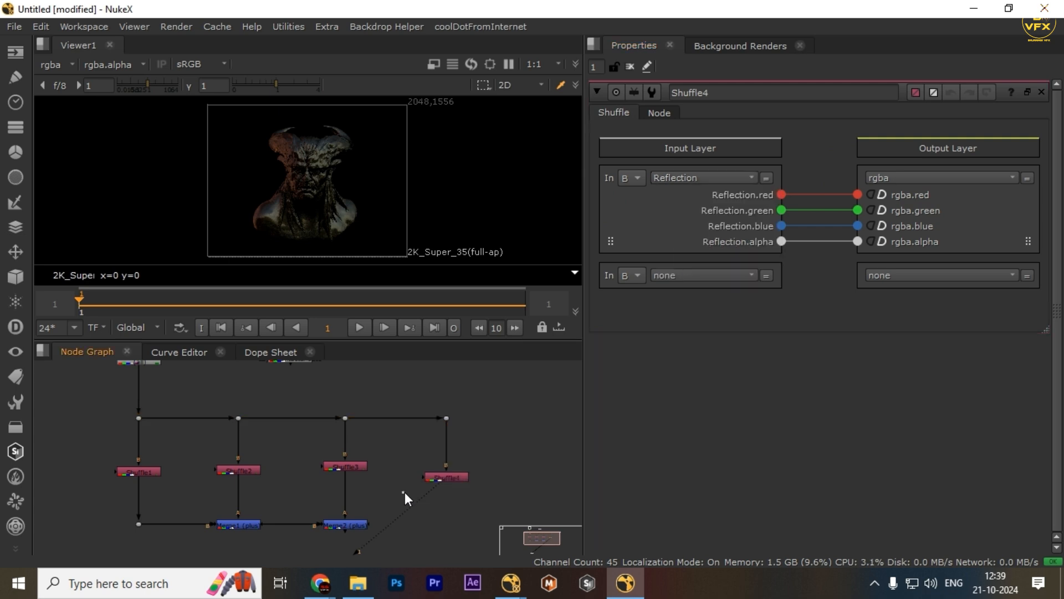
pyautogui.click(446, 477)
pyautogui.moveTo(490, 502); pyautogui.dragTo(511, 444, button='middle')
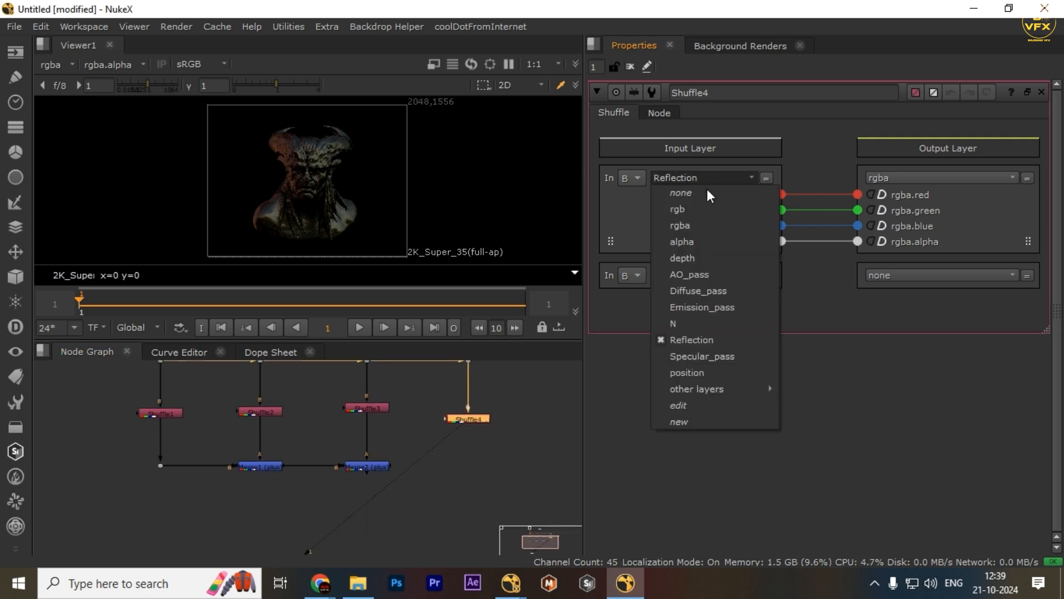
pyautogui.click(709, 308)
pyautogui.click(384, 408)
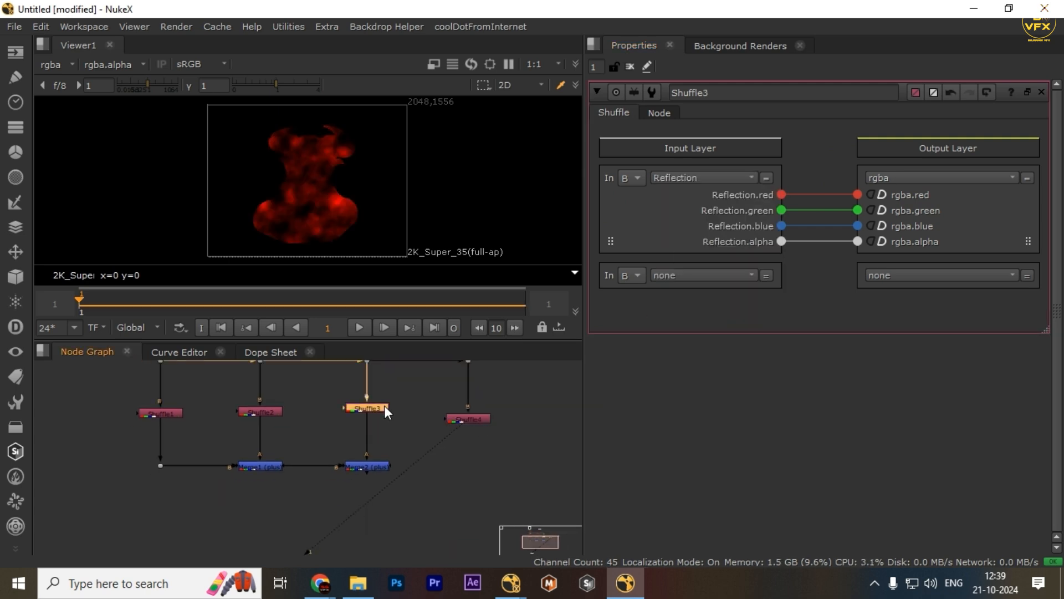
pyautogui.click(474, 418)
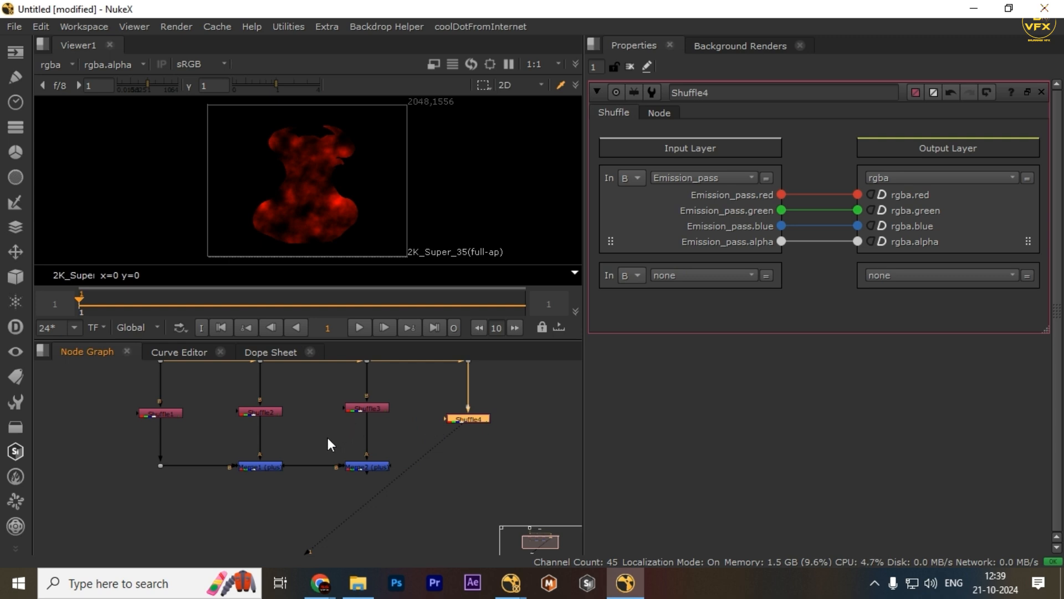
# Merge Shuffle4 as the A input with Merge2 as the B input, using the plus operation
pyautogui.press('m')
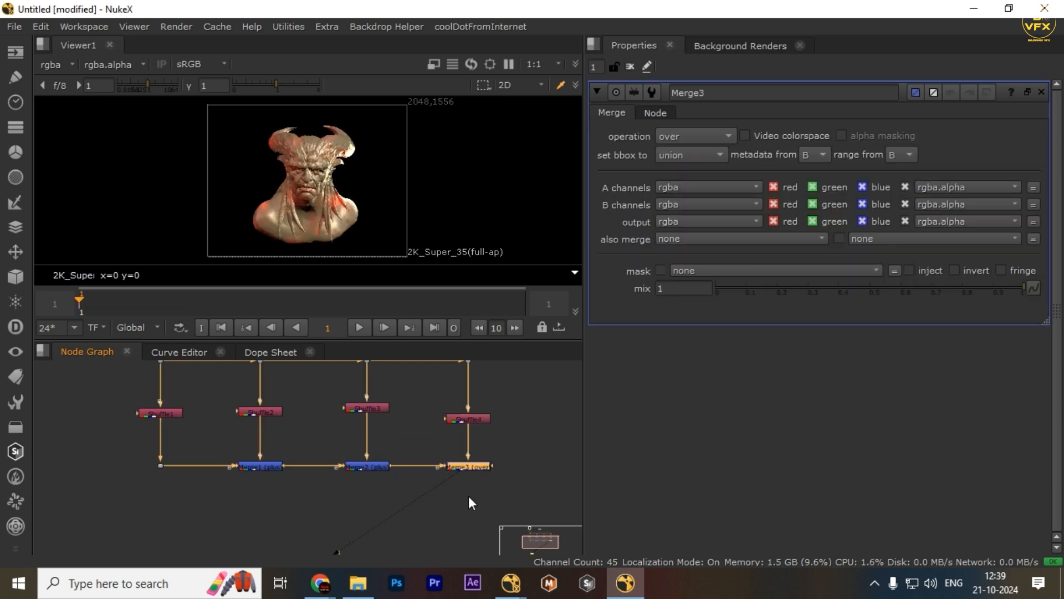
pyautogui.click(716, 133)
pyautogui.click(687, 434)
pyautogui.scroll(-2, 435, 451)
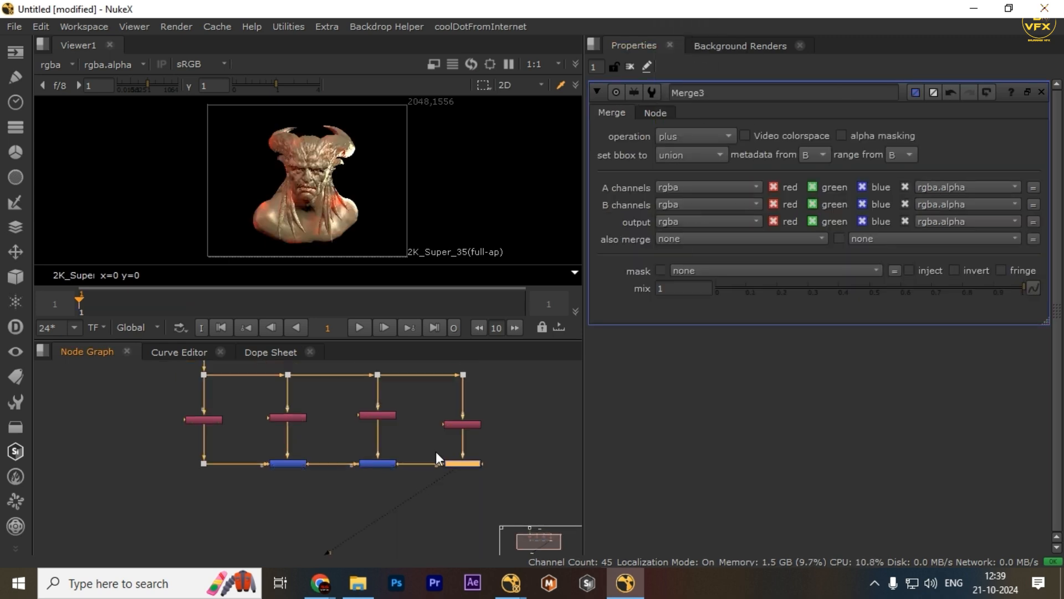
pyautogui.click(458, 441)
pyautogui.moveTo(545, 456); pyautogui.dragTo(98, 518)
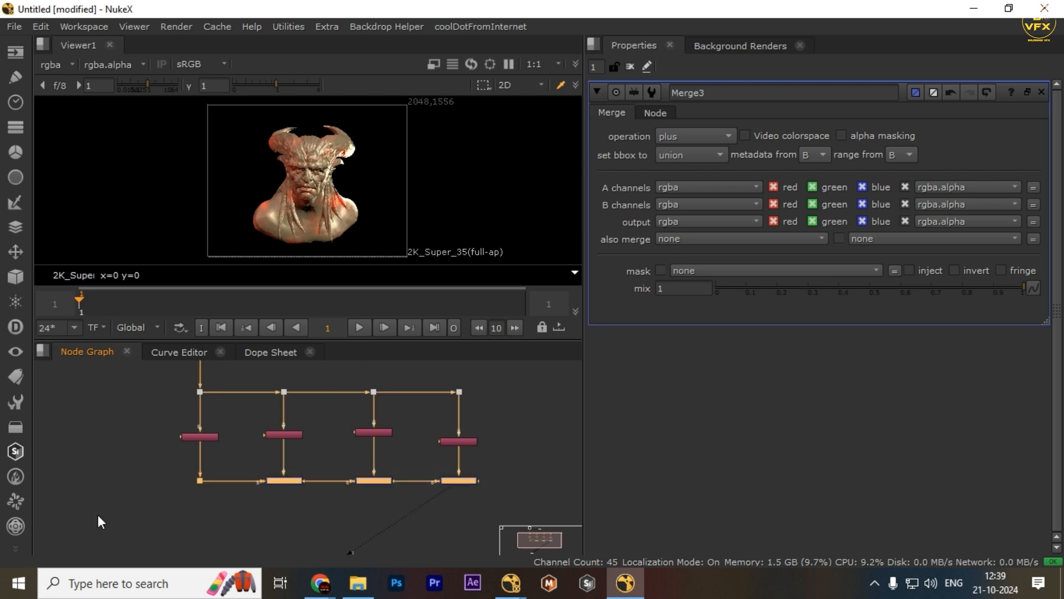
pyautogui.scroll(-1, 391, 451)
pyautogui.click(410, 465)
pyautogui.scroll(3, 477, 423)
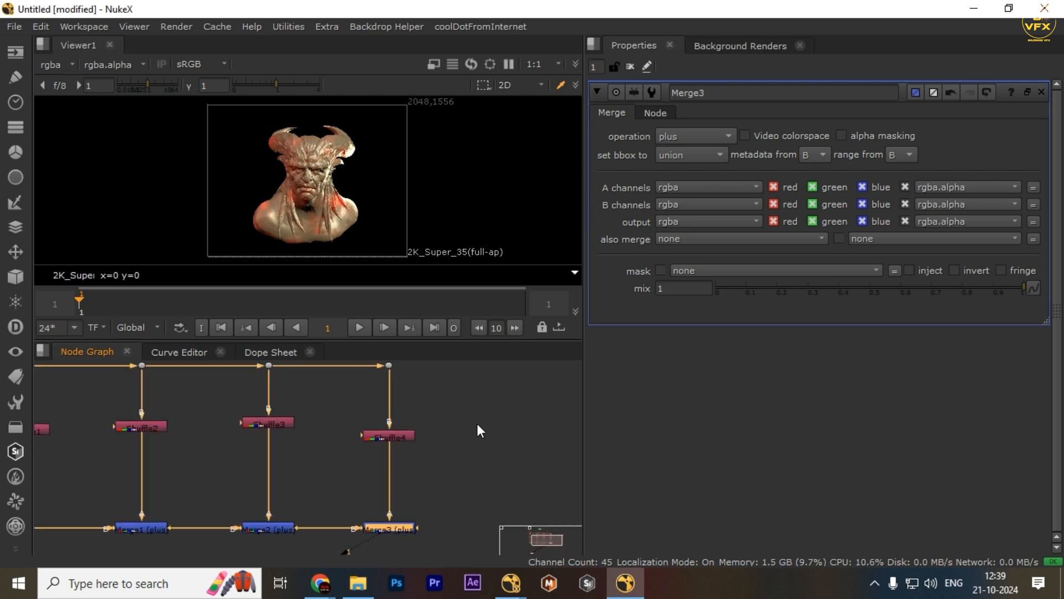
# Add a copy of Shuffle4 beside it, fed from Shuffle4's upper Dot through an elbow Dot
pyautogui.moveTo(476, 397); pyautogui.dragTo(354, 454)
pyautogui.click(498, 438)
pyautogui.hotkey('ctrl', 'v')
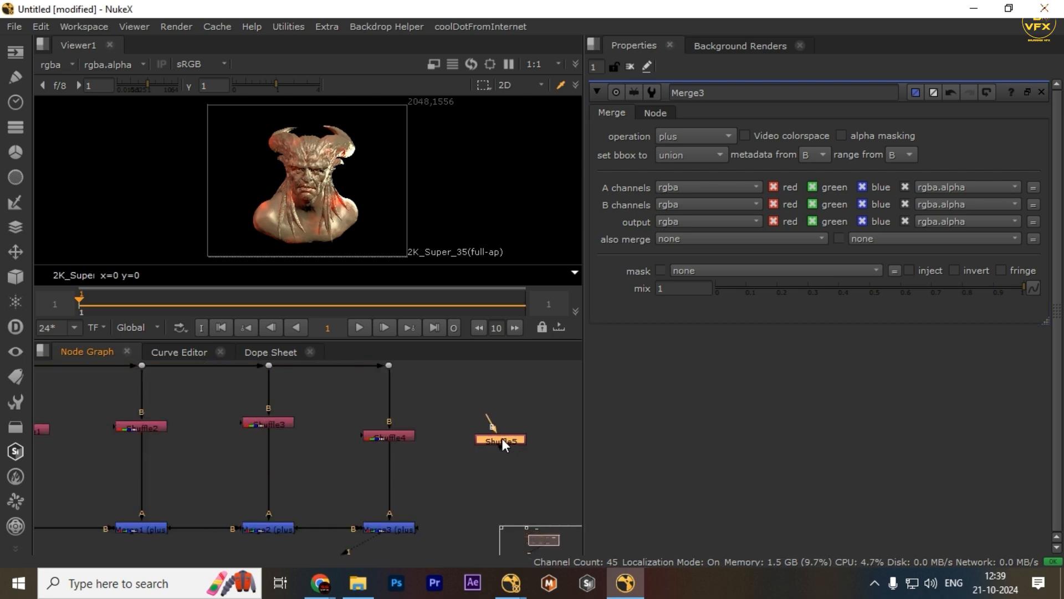
pyautogui.moveTo(501, 438); pyautogui.dragTo(520, 438)
pyautogui.scroll(-1, 507, 441)
pyautogui.moveTo(489, 439); pyautogui.dragTo(478, 463, button='middle')
pyautogui.moveTo(441, 376); pyautogui.dragTo(373, 424)
pyautogui.press('.')
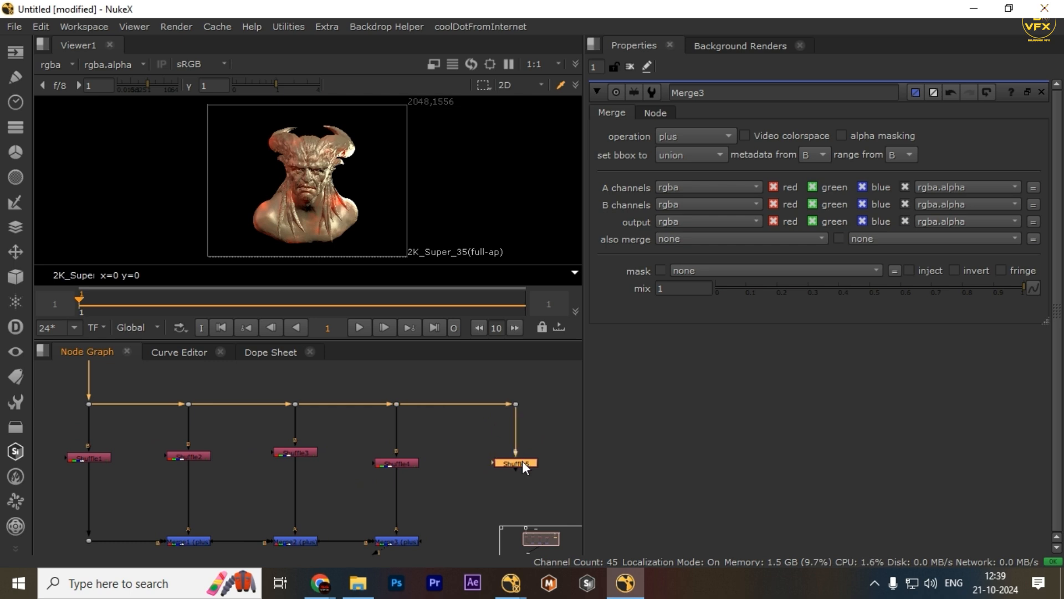
# Display Shuffle5 in the viewer and set its input layer to AO_pass
pyautogui.doubleClick(514, 465)
pyautogui.press('1')
pyautogui.click(688, 179)
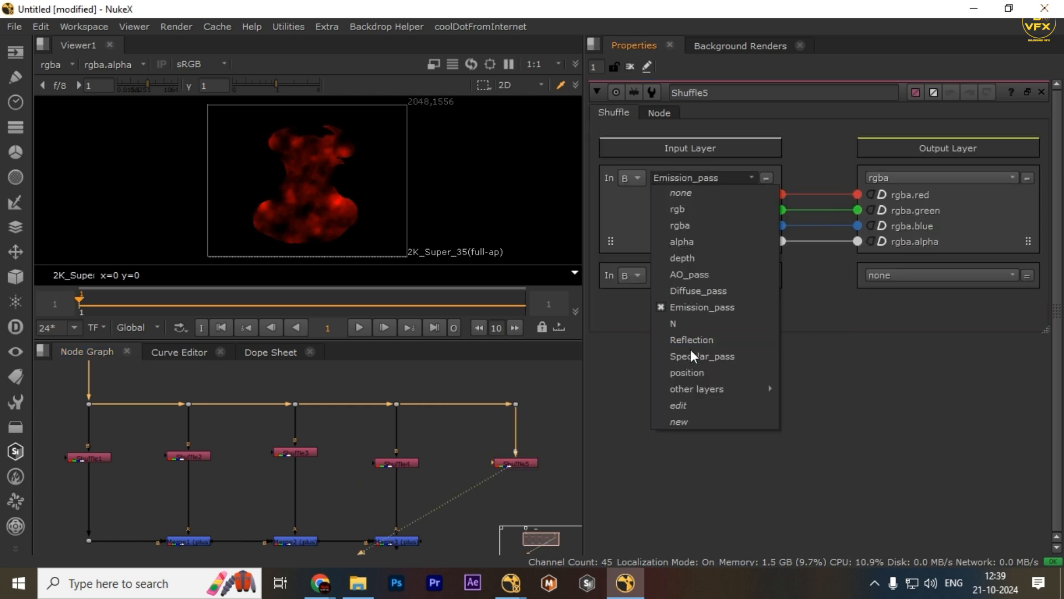
pyautogui.click(687, 273)
pyautogui.moveTo(507, 433); pyautogui.dragTo(446, 384, button='middle')
pyautogui.click(452, 413)
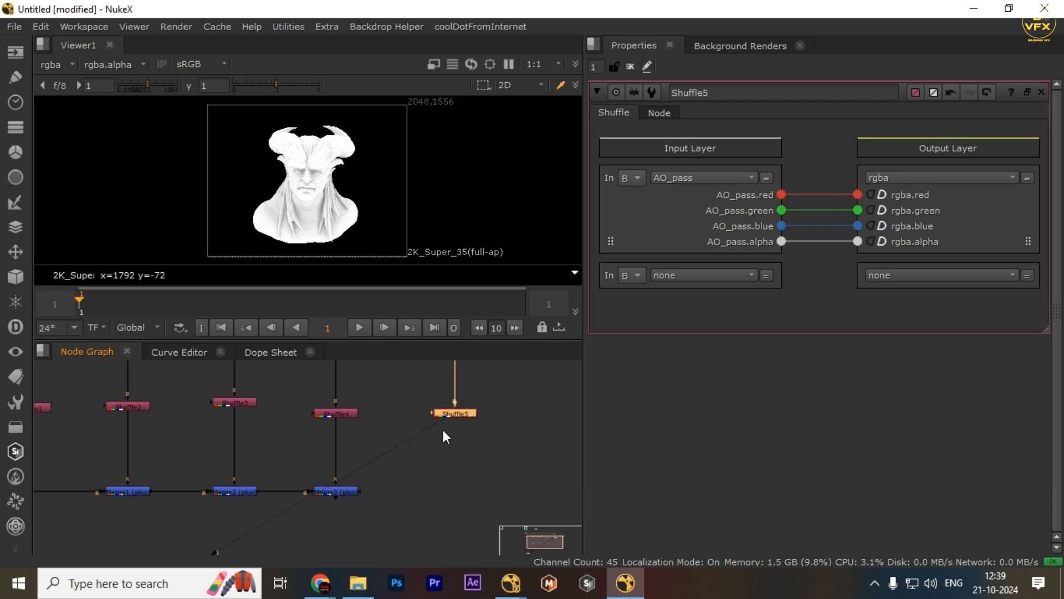
# Examine the ambient occlusion pass of Shuffle5 in the viewer alongside the other shuffle and merge branches
pyautogui.moveTo(443, 430); pyautogui.dragTo(480, 386, button='middle')
pyautogui.scroll(-3, 455, 466)
pyautogui.scroll(3, 443, 421)
pyautogui.moveTo(440, 412); pyautogui.dragTo(566, 469)
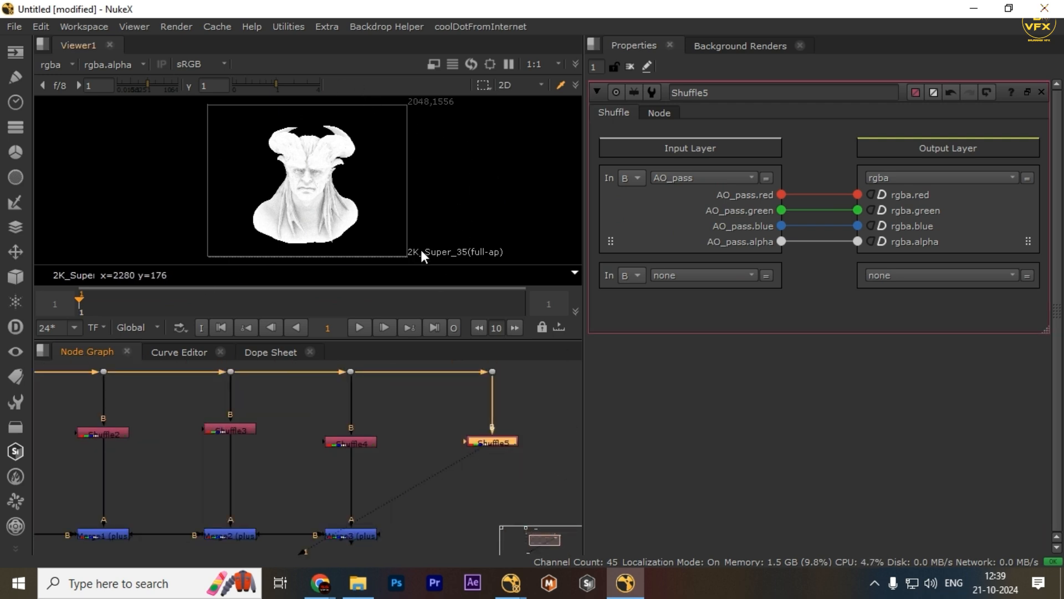
pyautogui.scroll(-3, 433, 450)
pyautogui.moveTo(388, 481); pyautogui.dragTo(369, 426, button='middle')
pyautogui.moveTo(300, 429); pyautogui.dragTo(390, 471)
pyautogui.moveTo(442, 432); pyautogui.dragTo(434, 492, button='middle')
pyautogui.moveTo(407, 430); pyautogui.dragTo(541, 490)
pyautogui.moveTo(285, 195); pyautogui.dragTo(387, 224)
pyautogui.moveTo(223, 159); pyautogui.dragTo(383, 200)
pyautogui.scroll(3, 450, 492)
pyautogui.moveTo(518, 407); pyautogui.dragTo(408, 455)
pyautogui.moveTo(388, 433); pyautogui.dragTo(353, 443, button='middle')
pyautogui.scroll(-2, 321, 457)
pyautogui.scroll(1, 366, 437)
pyautogui.moveTo(375, 391); pyautogui.dragTo(477, 440)
pyautogui.moveTo(384, 464); pyautogui.dragTo(322, 464, button='middle')
# Merge Shuffle5 as the A input with Merge3 as the B input, using the multiply operation
pyautogui.moveTo(293, 387); pyautogui.dragTo(260, 507)
pyautogui.press('m')
pyautogui.moveTo(392, 522); pyautogui.dragTo(384, 514)
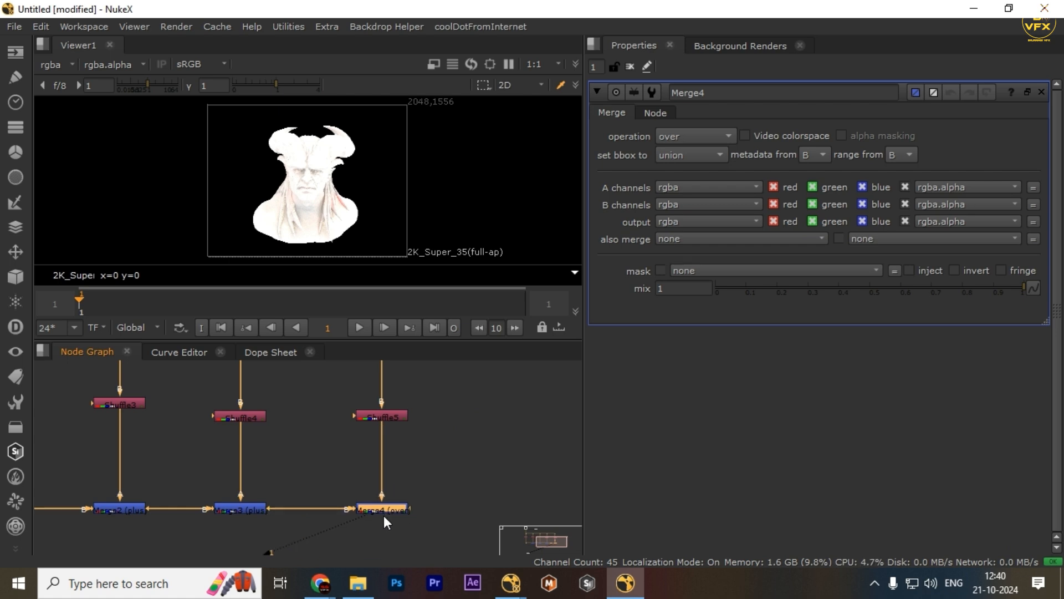
pyautogui.click(696, 136)
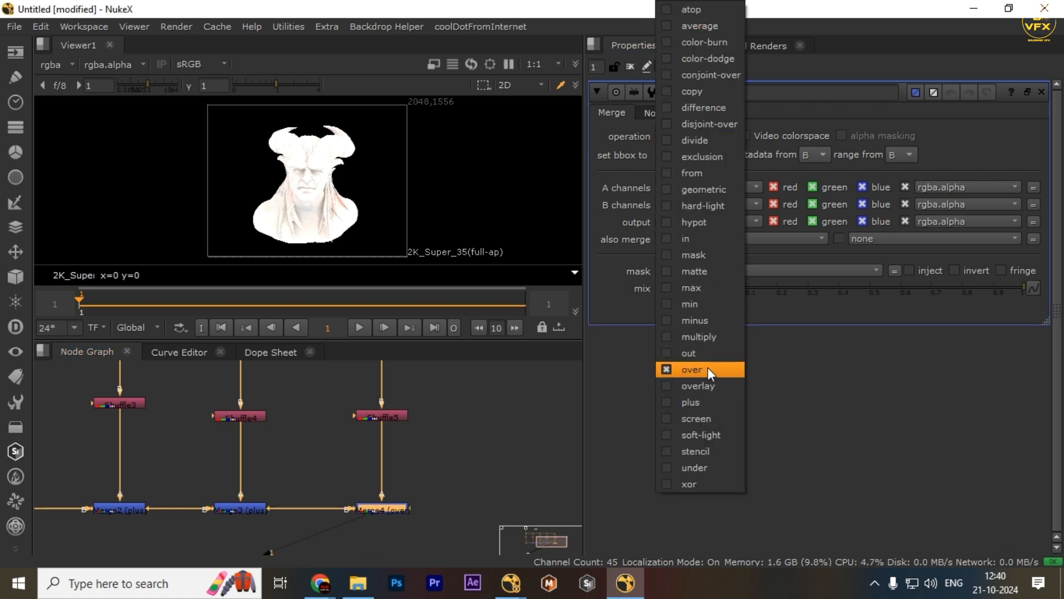
pyautogui.click(705, 338)
pyautogui.click(403, 456)
# Try the plus operation on Merge4 for comparison, and set it back to multiply
pyautogui.click(696, 136)
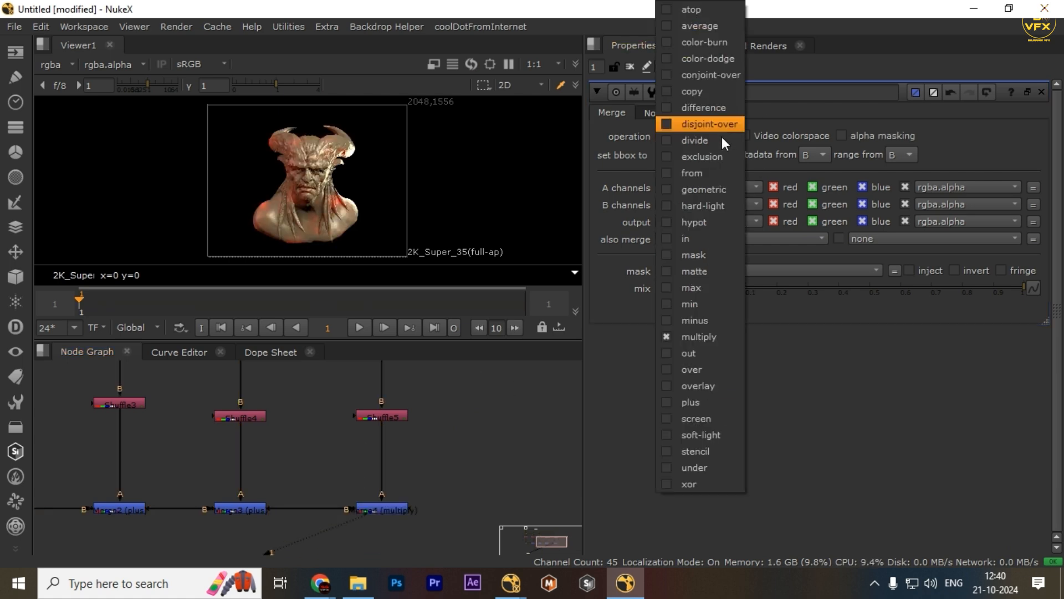
pyautogui.click(693, 404)
pyautogui.click(695, 136)
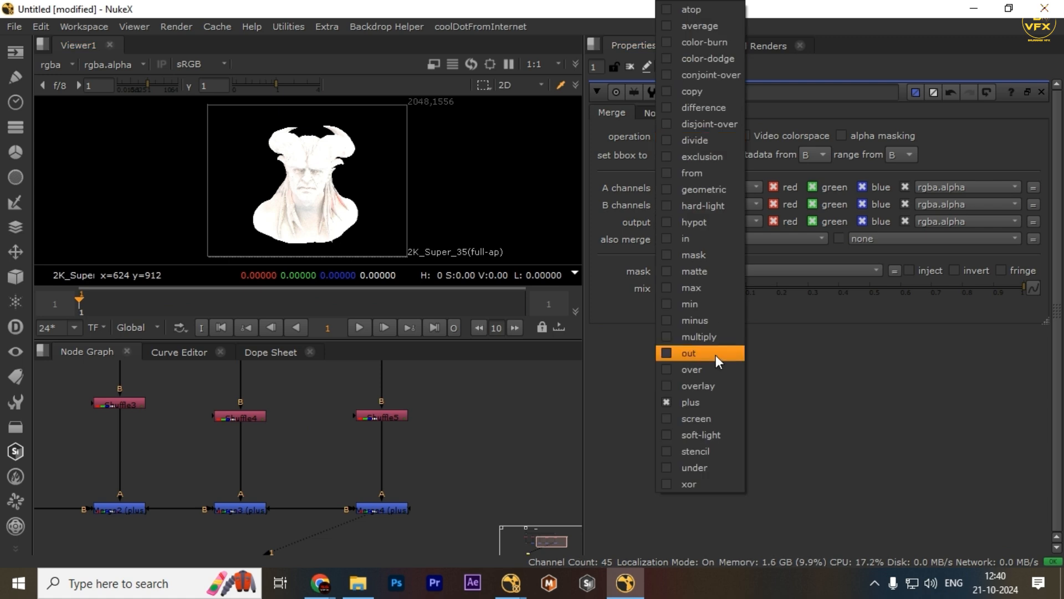
pyautogui.click(712, 352)
# Disable and re-enable Merge4 to compare the image without and with the multiplied AO pass
pyautogui.moveTo(325, 461); pyautogui.dragTo(338, 441, button='middle')
pyautogui.scroll(-4, 414, 464)
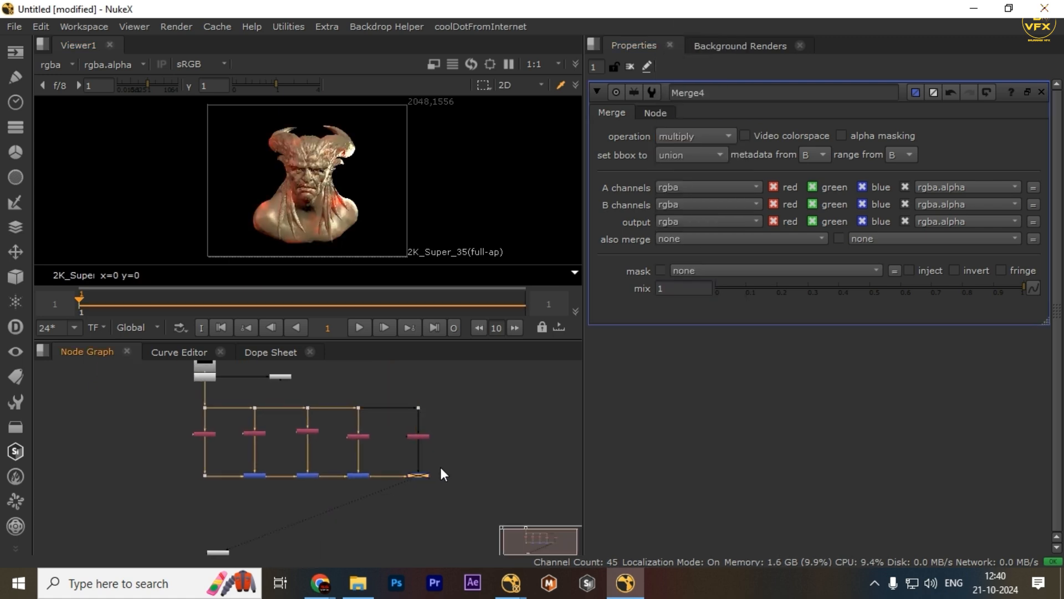
pyautogui.press('d')
pyautogui.press('d')
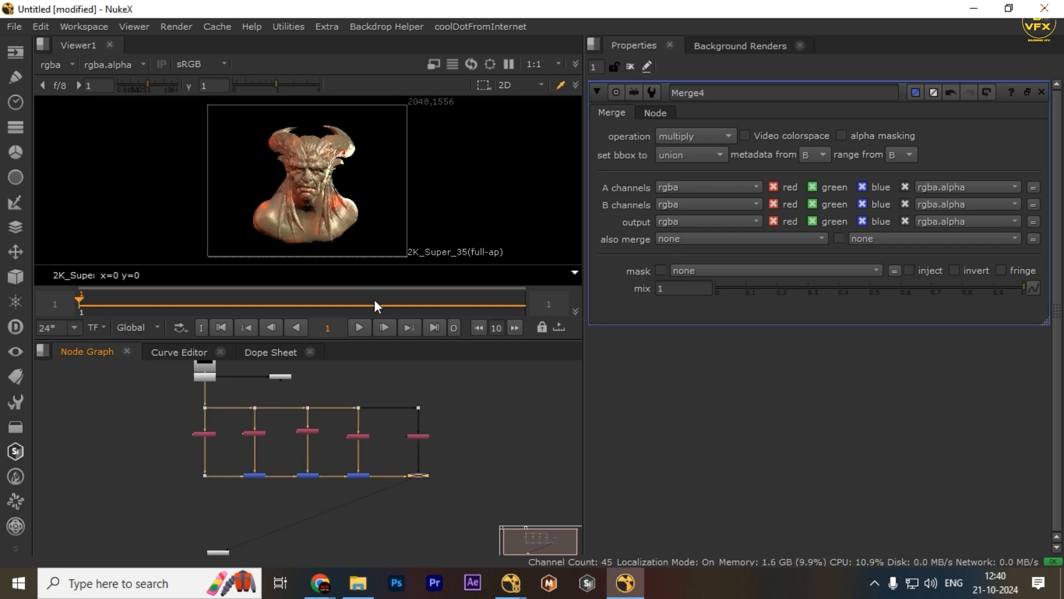
pyautogui.scroll(2, 290, 189)
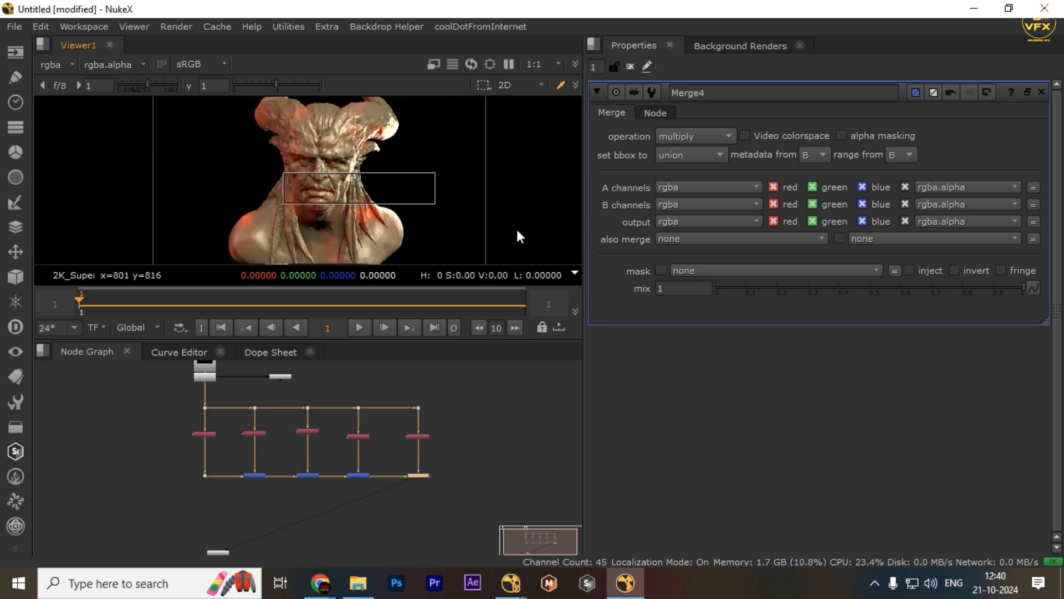
pyautogui.scroll(2, 438, 417)
pyautogui.click(387, 427)
# Display the LayerContactSheet node in the enlarged viewer and examine all available render passes
pyautogui.moveTo(106, 371); pyautogui.dragTo(275, 464, button='middle')
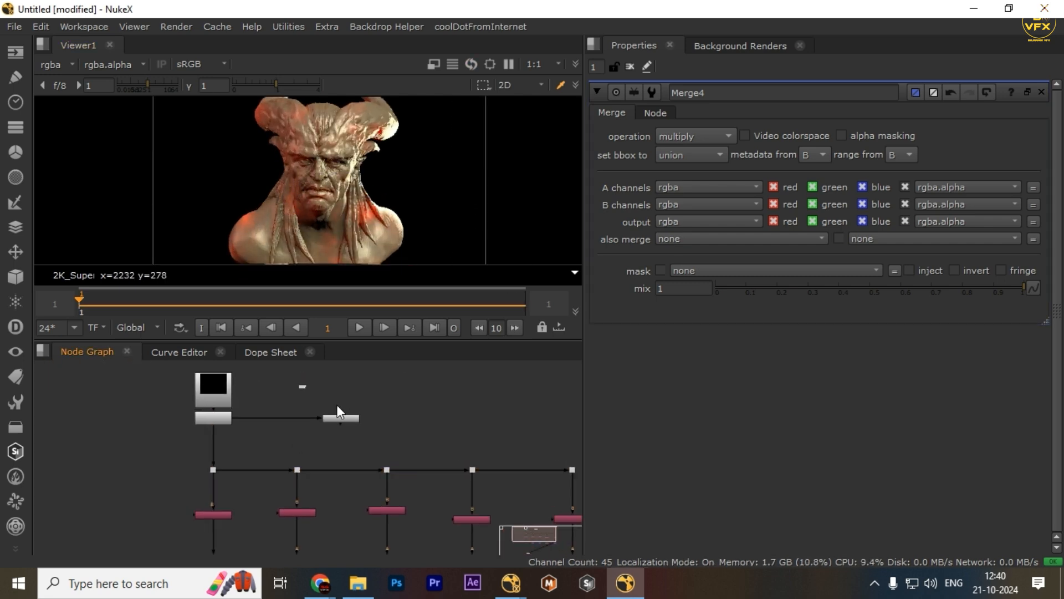
pyautogui.click(340, 418)
pyautogui.press('1')
pyautogui.doubleClick(343, 420)
pyautogui.press('space')
pyautogui.scroll(4, 378, 337)
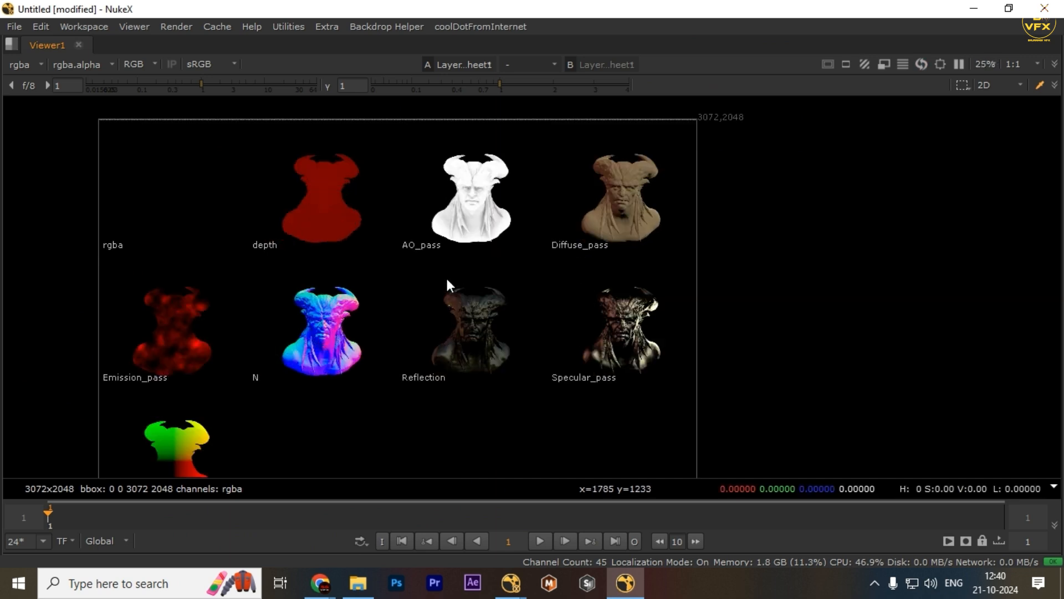
pyautogui.moveTo(530, 371); pyautogui.dragTo(654, 281, button='middle')
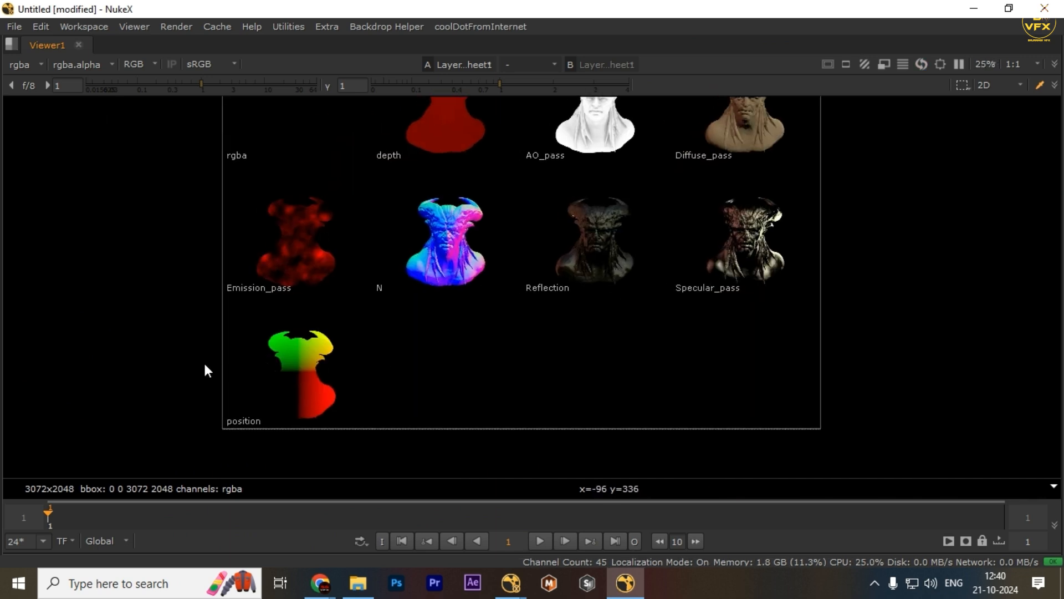
pyautogui.scroll(-1, 418, 257)
pyautogui.moveTo(456, 205); pyautogui.dragTo(480, 328, button='middle')
pyautogui.scroll(2, 471, 310)
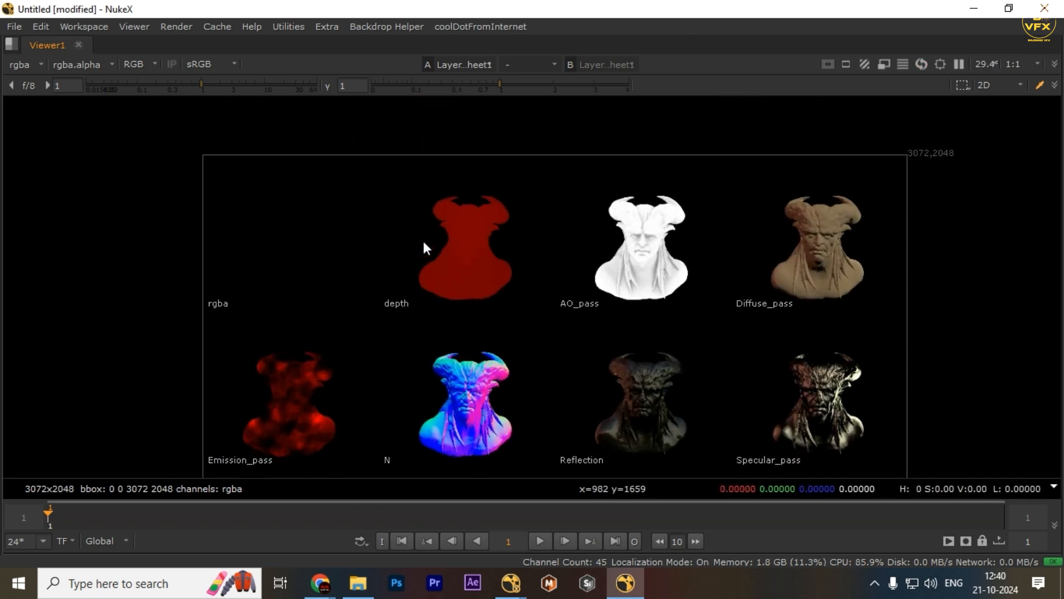
pyautogui.press('space')
# Display Merge4 in the viewer to check the rebuilt image against the passes
pyautogui.scroll(2, 321, 420)
pyautogui.moveTo(471, 470); pyautogui.dragTo(404, 414, button='middle')
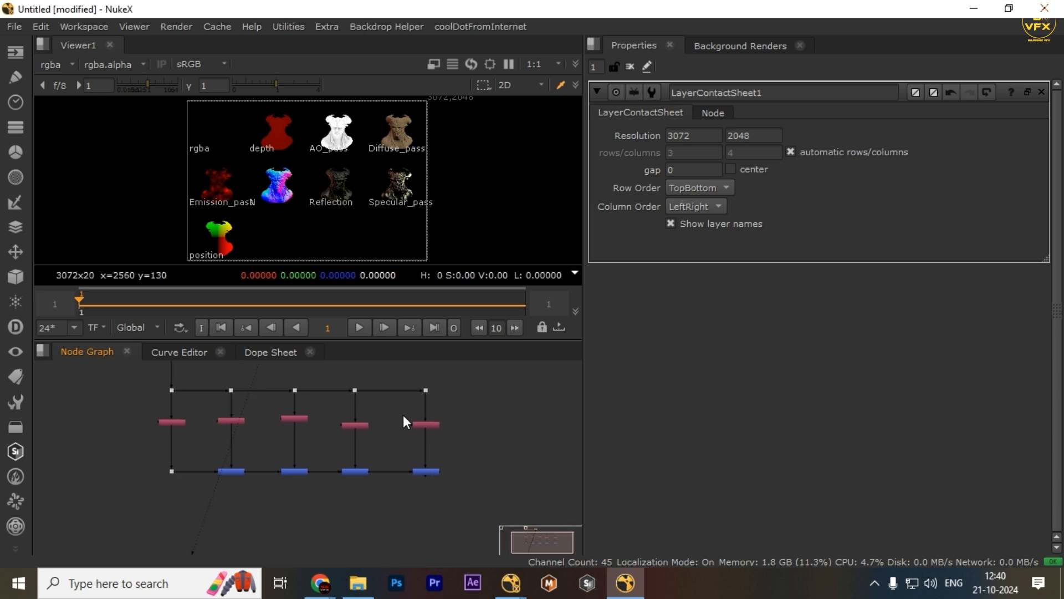
pyautogui.scroll(1, 516, 455)
pyautogui.moveTo(494, 453); pyautogui.dragTo(377, 505)
pyautogui.press('1')
pyautogui.click(456, 489)
pyautogui.moveTo(456, 489); pyautogui.dragTo(508, 484, button='middle')
pyautogui.moveTo(509, 437); pyautogui.dragTo(436, 494)
pyautogui.scroll(-1, 464, 469)
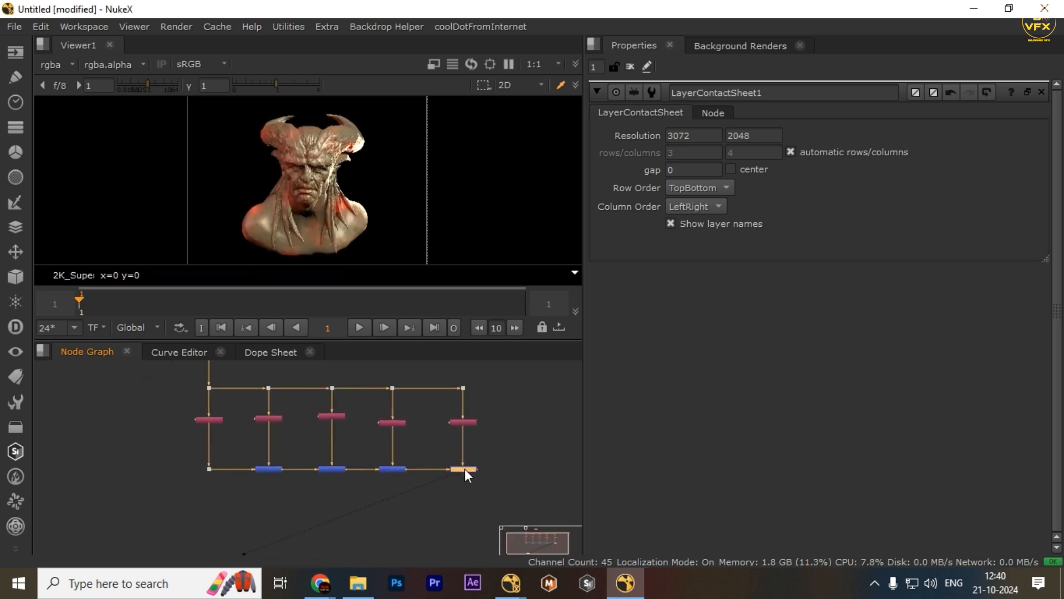
# Move the Viewer node to free space below and to the right of the merge row
pyautogui.moveTo(465, 469); pyautogui.dragTo(410, 513, button='middle')
pyautogui.scroll(-3, 364, 482)
pyautogui.moveTo(157, 498); pyautogui.dragTo(187, 458, button='middle')
pyautogui.click(511, 510)
pyautogui.moveTo(311, 531); pyautogui.dragTo(365, 491, button='middle')
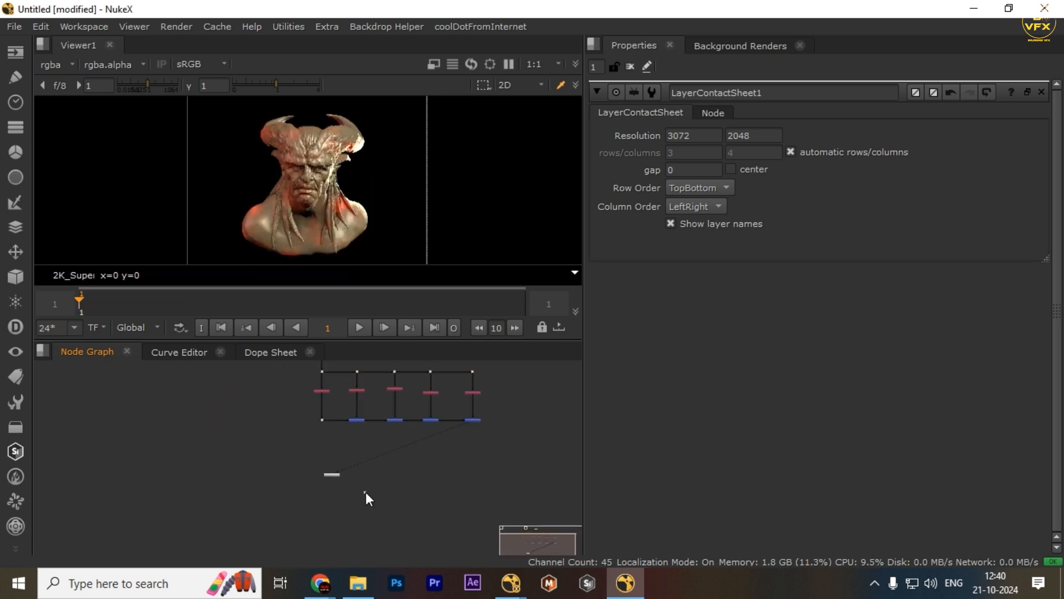
pyautogui.scroll(-3, 331, 479)
pyautogui.hotkey('ctrl', 'a')
pyautogui.scroll(6, 353, 461)
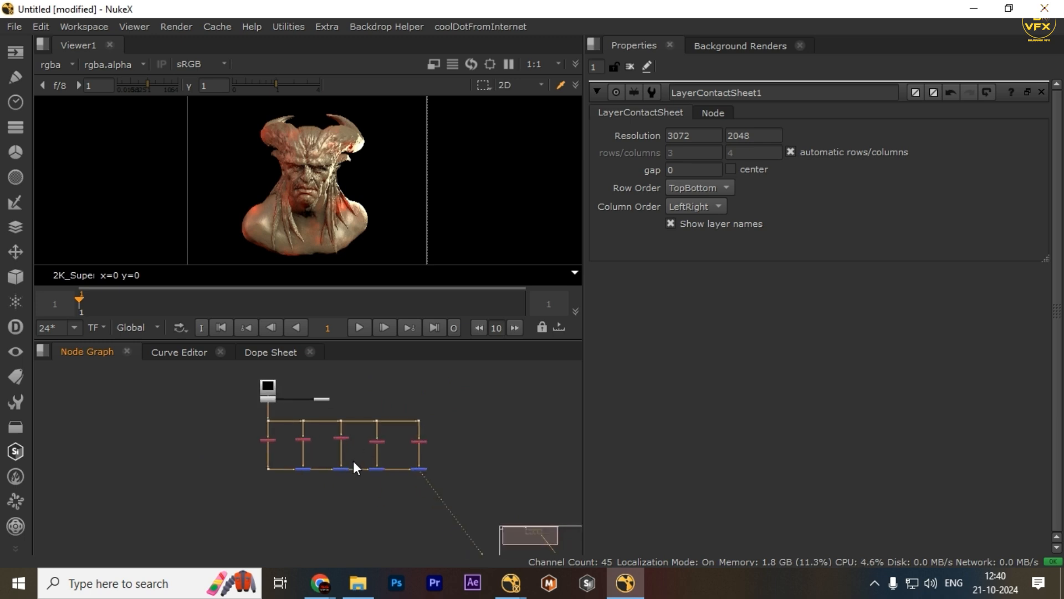
pyautogui.moveTo(480, 450); pyautogui.dragTo(238, 538)
pyautogui.moveTo(273, 491); pyautogui.dragTo(398, 455, button='middle')
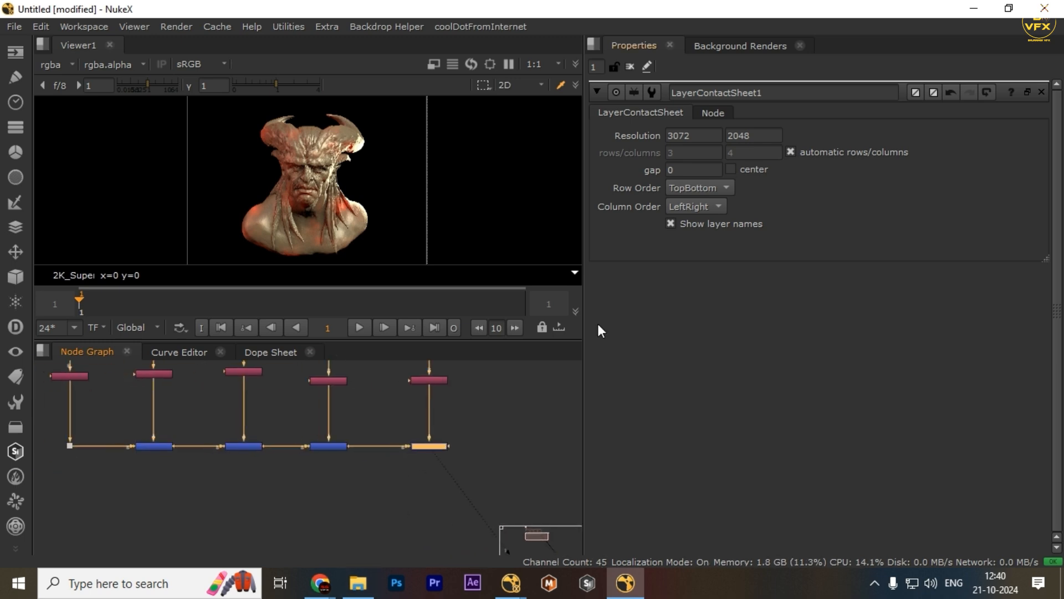
# Add a new Shuffle node beside Shuffle5, fed from Shuffle5's upper Dot through an elbow Dot
pyautogui.moveTo(494, 407); pyautogui.dragTo(369, 481)
pyautogui.moveTo(469, 450)
pyautogui.mouseDown(button='middle')
pyautogui.moveTo(450, 465)
pyautogui.moveTo(425, 395)
pyautogui.mouseUp(button='middle')
pyautogui.press('Tab')
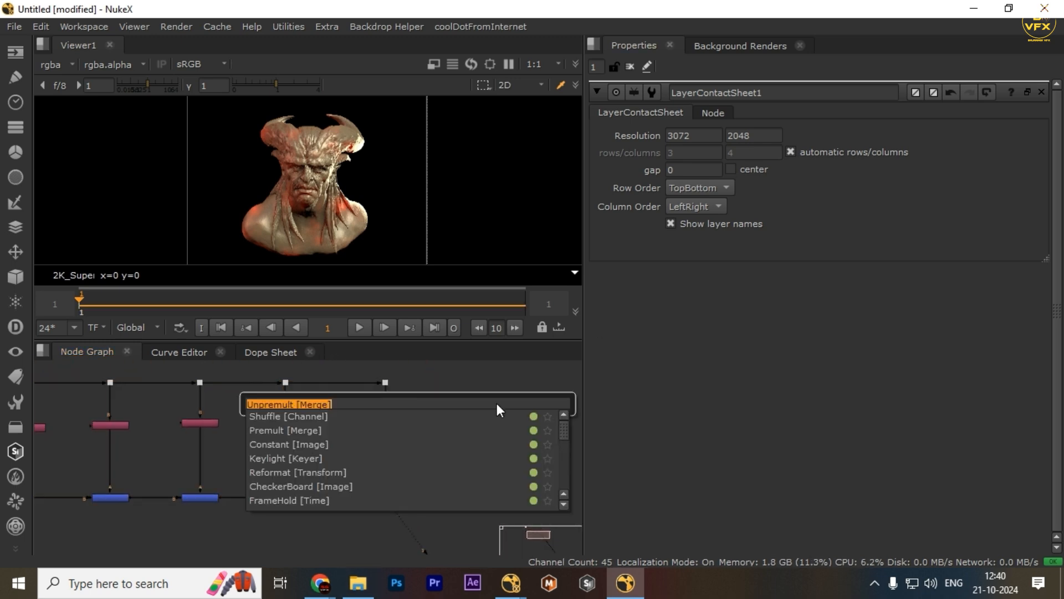
pyautogui.write('shu')
pyautogui.click(355, 417)
pyautogui.scroll(2, 564, 440)
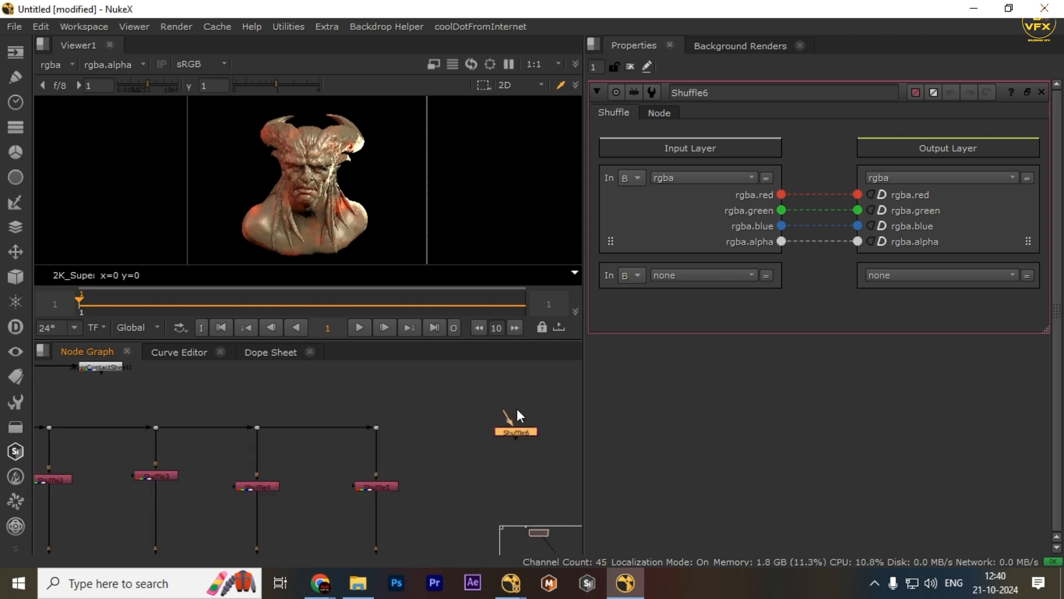
pyautogui.moveTo(511, 448); pyautogui.dragTo(378, 427)
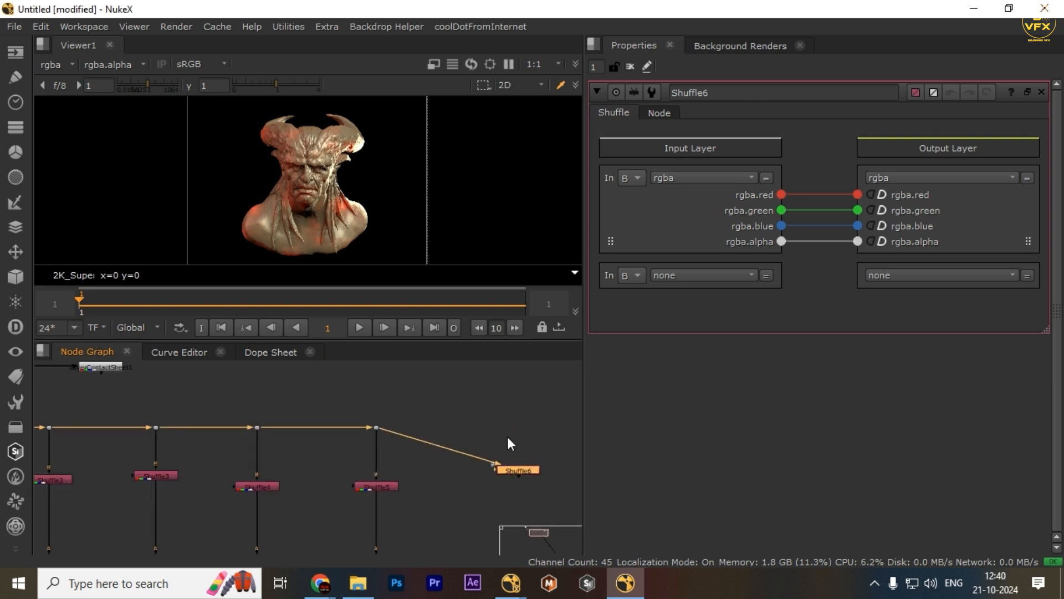
pyautogui.press('.')
pyautogui.moveTo(508, 469); pyautogui.dragTo(495, 460, button='middle')
# Display Shuffle6 in the viewer and set its input layer to position
pyautogui.press('1')
pyautogui.click(703, 178)
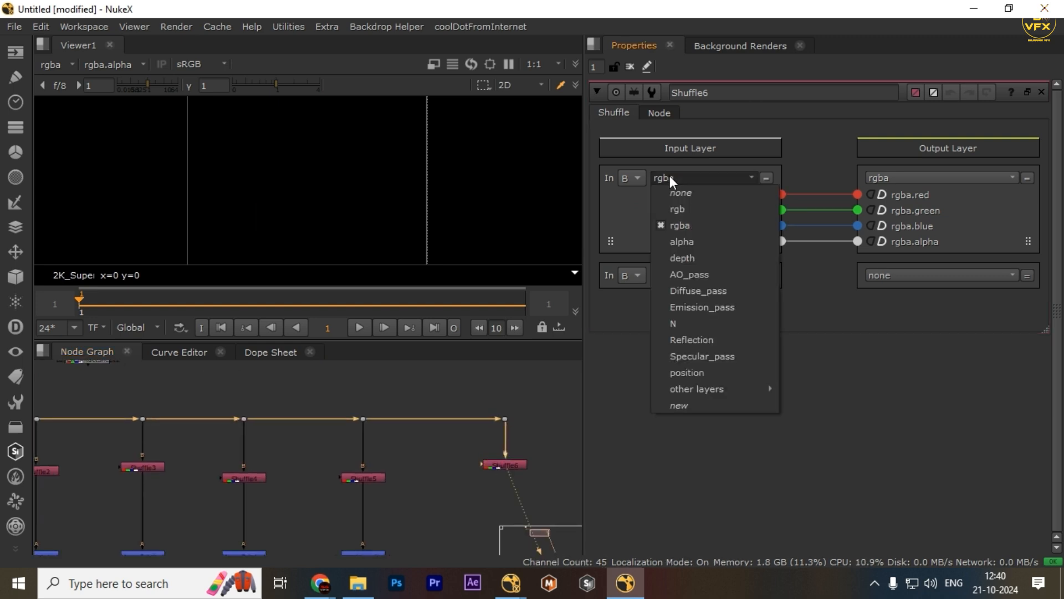
pyautogui.click(687, 372)
pyautogui.scroll(-1, 451, 421)
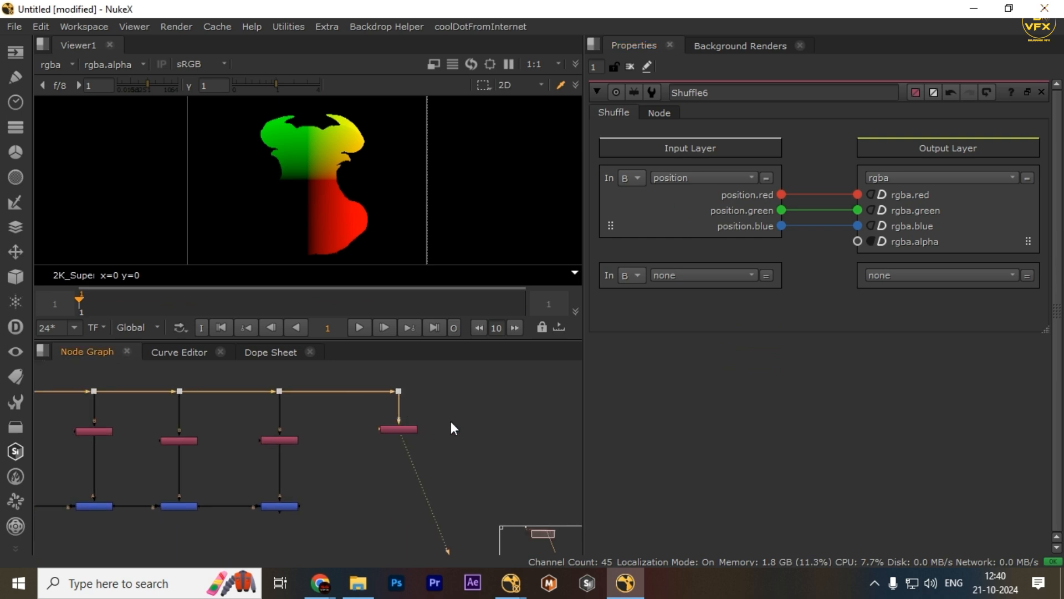
# Add a copy of Shuffle6 beside it, fed from Shuffle6's upper Dot through an elbow Dot
pyautogui.moveTo(468, 412); pyautogui.dragTo(369, 467)
pyautogui.click(482, 432)
pyautogui.hotkey('ctrl', 'v')
pyautogui.moveTo(479, 431); pyautogui.dragTo(491, 428)
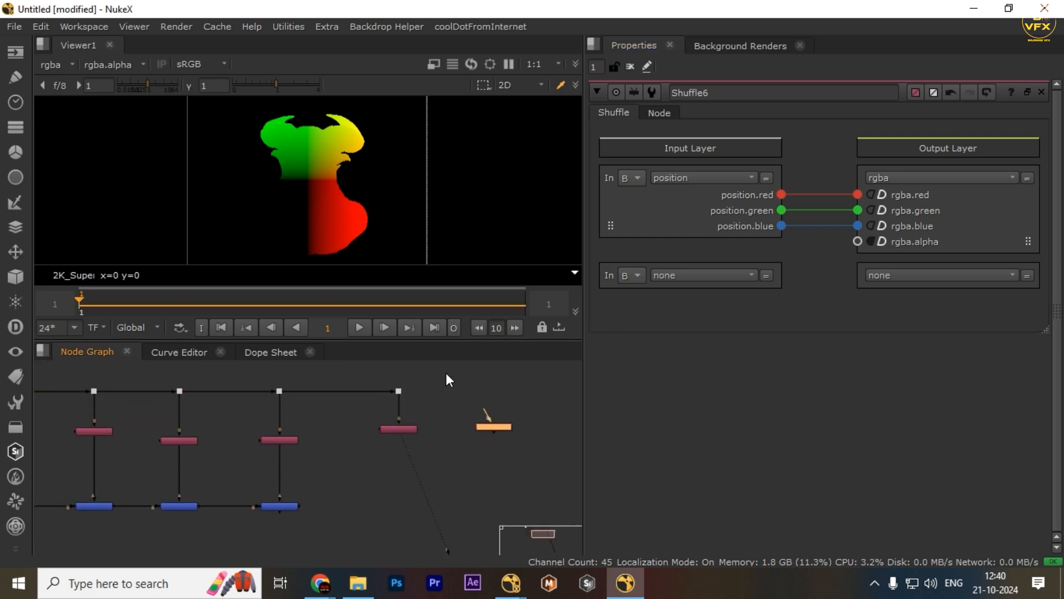
pyautogui.keyDown('shift'); pyautogui.moveTo(436, 372); pyautogui.dragTo(374, 401); pyautogui.keyUp('shift')
pyautogui.press('y')
pyautogui.click(479, 439)
pyautogui.click(483, 428)
pyautogui.press('.')
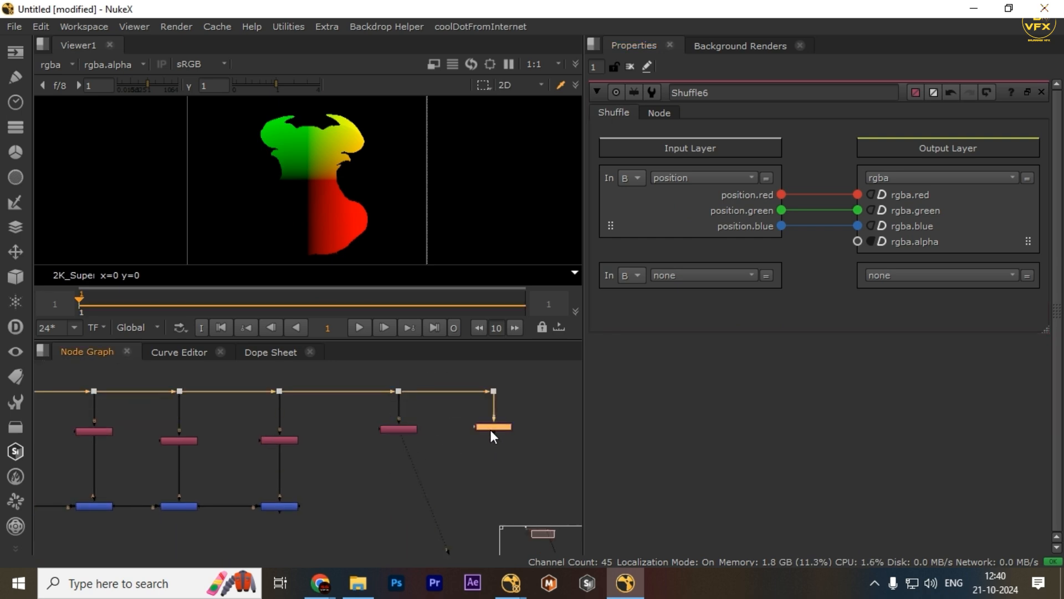
# Set Shuffle7's input layer to N and display the node in the viewer
pyautogui.doubleClick(507, 428)
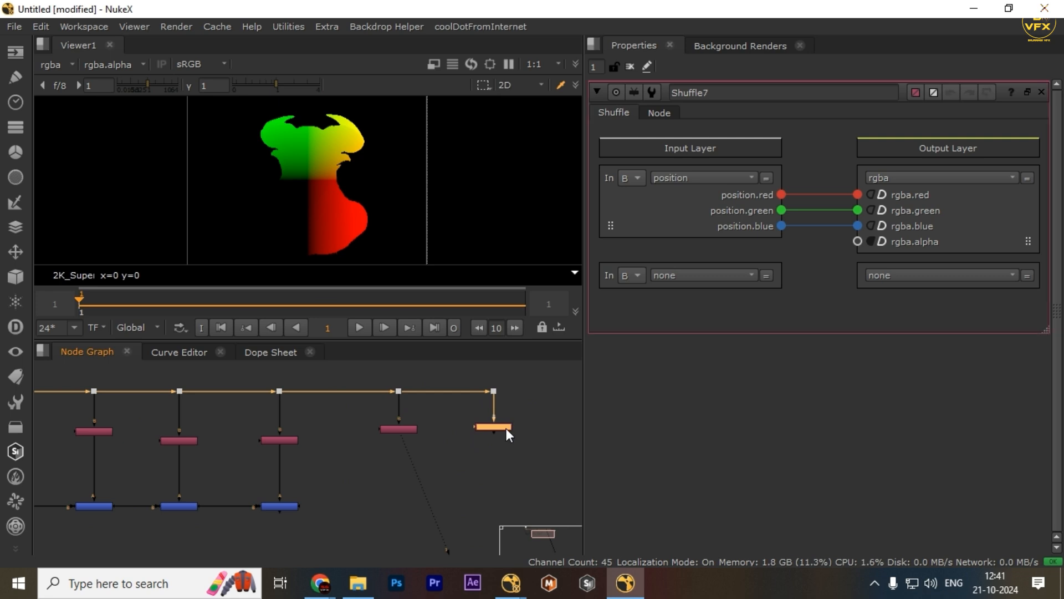
pyautogui.click(691, 177)
pyautogui.click(691, 322)
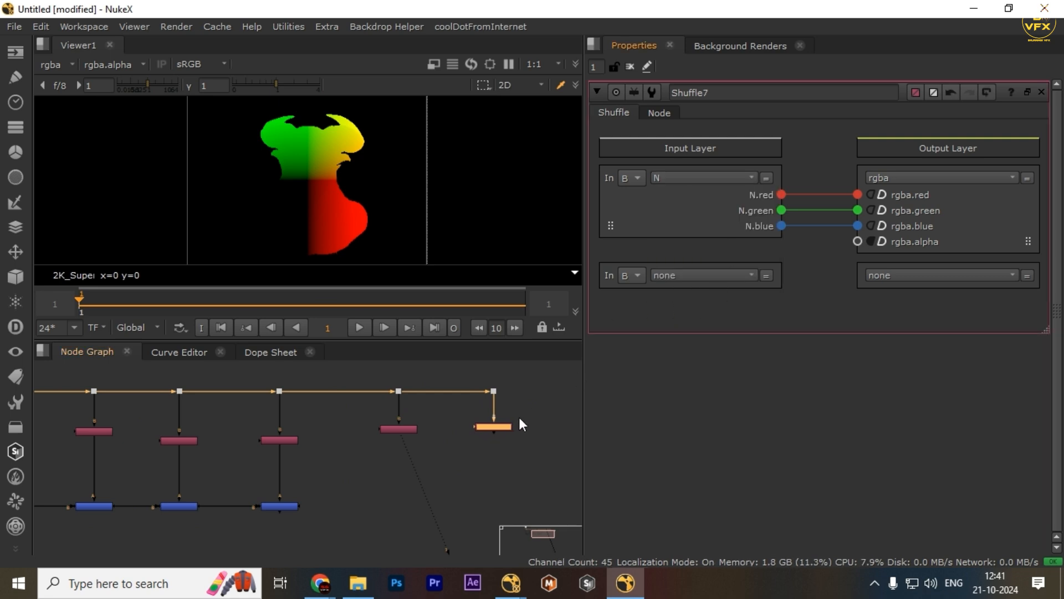
pyautogui.moveTo(520, 436); pyautogui.dragTo(462, 411)
pyautogui.press('1')
pyautogui.click(462, 411)
# Add an unconnected ReLight node in the free space below Shuffle6 and Shuffle7
pyautogui.scroll(-3, 474, 447)
pyautogui.moveTo(463, 453); pyautogui.dragTo(425, 463, button='middle')
pyautogui.scroll(2, 447, 416)
pyautogui.scroll(2, 408, 446)
pyautogui.moveTo(323, 444); pyautogui.dragTo(664, 520)
pyautogui.moveTo(493, 488); pyautogui.dragTo(474, 459, button='middle')
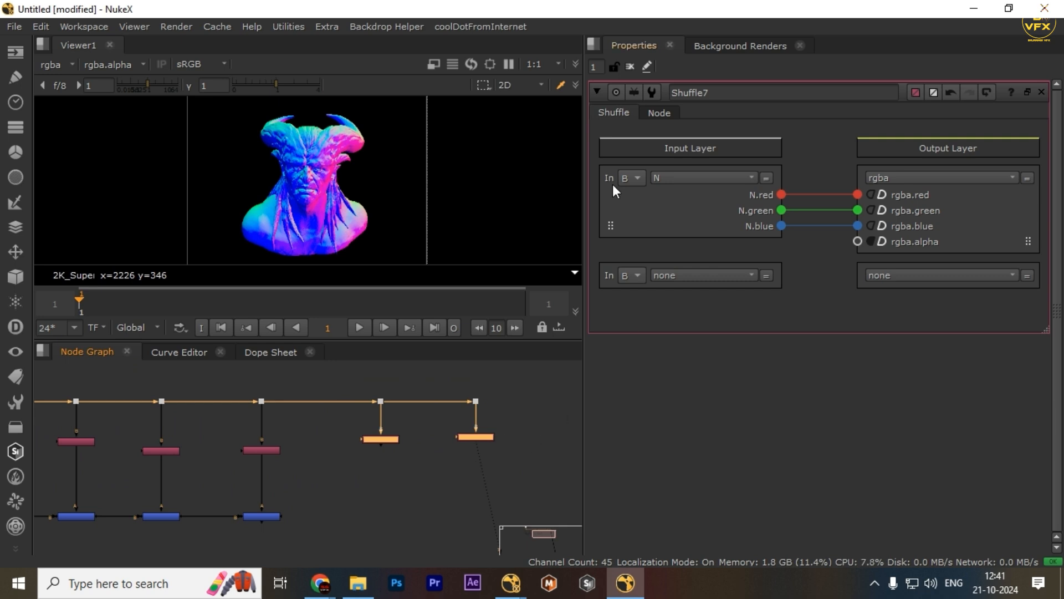
pyautogui.moveTo(559, 425); pyautogui.dragTo(425, 500)
pyautogui.press('Tab')
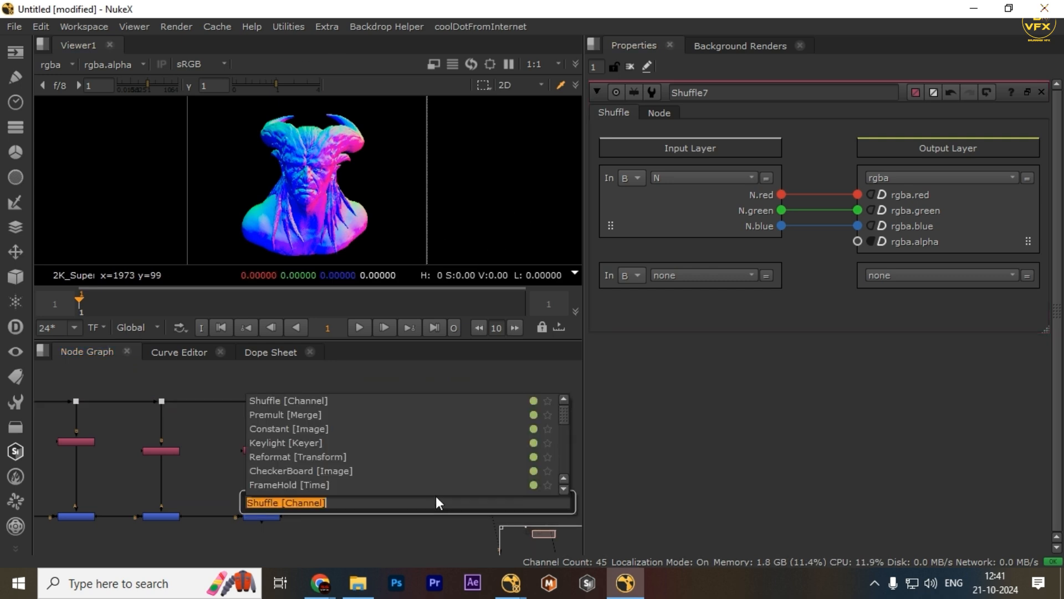
pyautogui.click(413, 536)
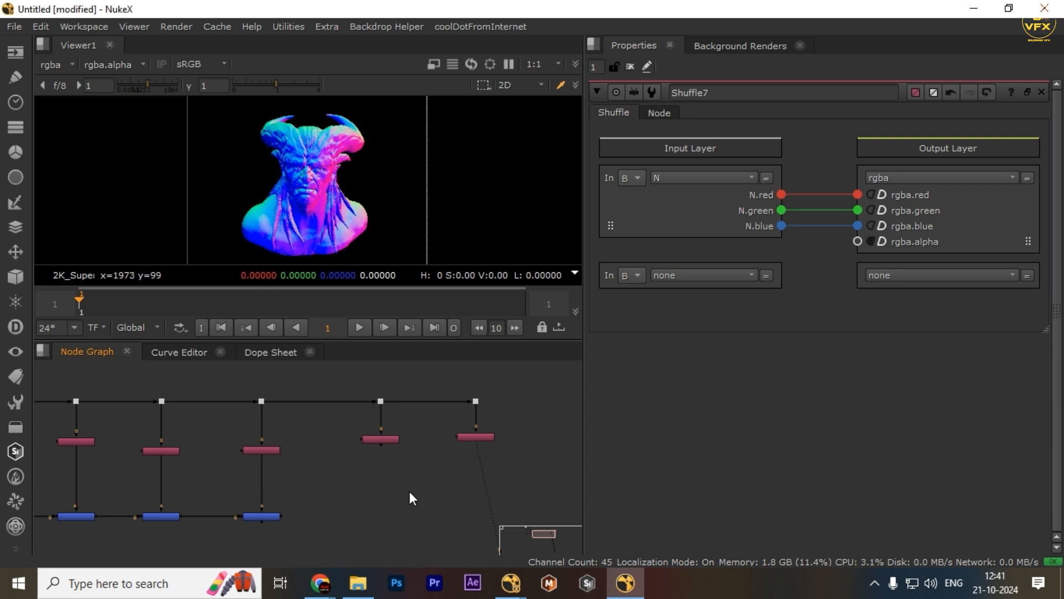
pyautogui.press('Tab')
pyautogui.write('rel')
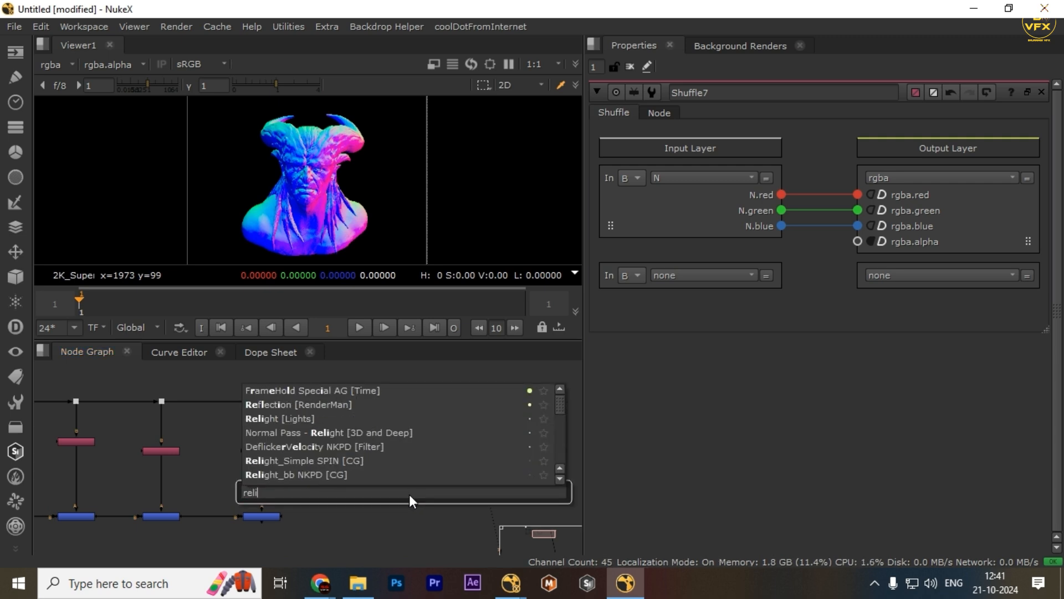
pyautogui.press('Down')
pyautogui.press('Down')
pyautogui.press('Down')
pyautogui.press('Return')
pyautogui.scroll(2, 409, 495)
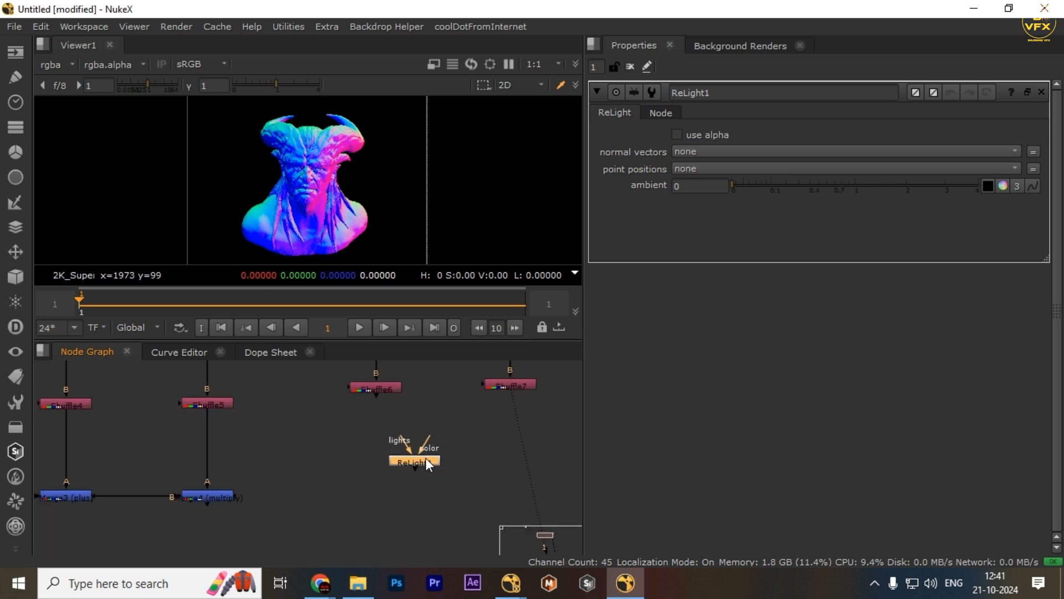
# Move ReLight1 aside into the free space between the Merge row and Shuffle6
pyautogui.moveTo(424, 438); pyautogui.dragTo(429, 478, button='middle')
pyautogui.moveTo(480, 377); pyautogui.dragTo(517, 389)
pyautogui.moveTo(417, 500); pyautogui.dragTo(387, 504)
pyautogui.moveTo(397, 510); pyautogui.dragTo(384, 500, button='middle')
pyautogui.scroll(2, 388, 496)
pyautogui.moveTo(362, 492); pyautogui.dragTo(309, 523)
pyautogui.moveTo(347, 462); pyautogui.dragTo(341, 500, button='middle')
# Display Shuffle6 and Shuffle7 in turn to compare the position and normal passes
pyautogui.moveTo(318, 409); pyautogui.dragTo(463, 472)
pyautogui.press('1')
pyautogui.moveTo(237, 148); pyautogui.dragTo(480, 232)
pyautogui.moveTo(468, 404); pyautogui.dragTo(590, 454)
pyautogui.press('1')
# Add a PositionToPoints node below Shuffle7 and feed it from the Dot above Shuffle7
pyautogui.click(486, 486)
pyautogui.press('Tab')
pyautogui.write('p')
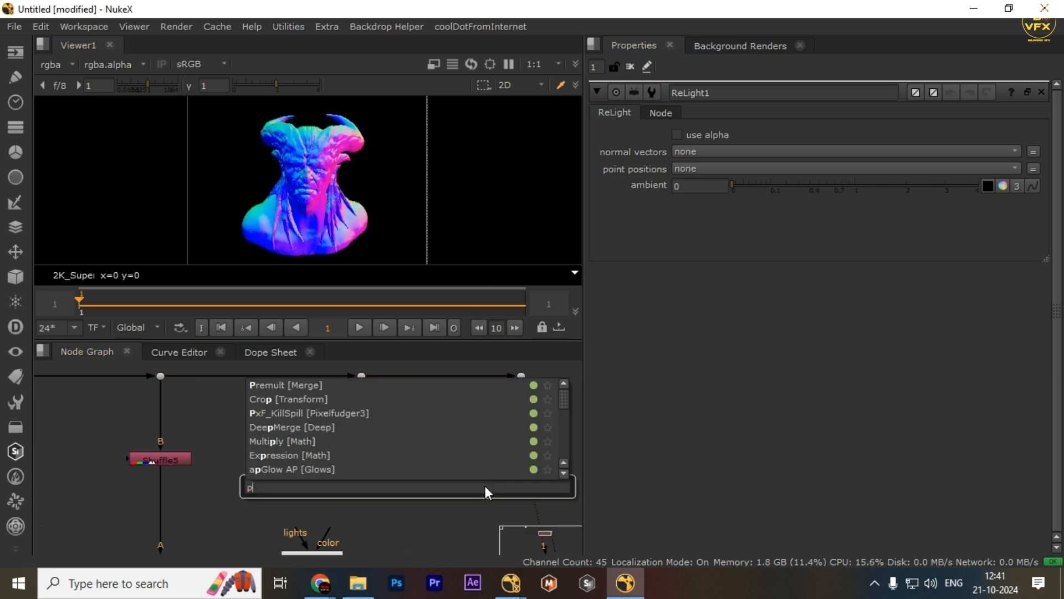
pyautogui.write('osi')
pyautogui.press('Down')
pyautogui.press('Down')
pyautogui.press('Return')
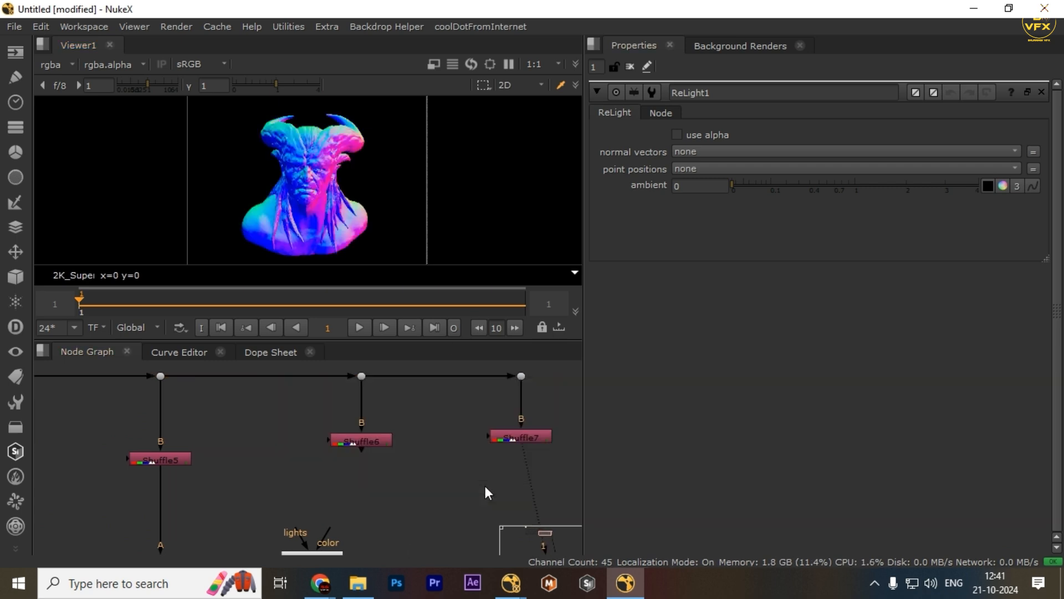
pyautogui.moveTo(489, 495); pyautogui.dragTo(474, 454, button='middle')
pyautogui.moveTo(474, 455); pyautogui.dragTo(487, 374)
pyautogui.scroll(-2, 446, 474)
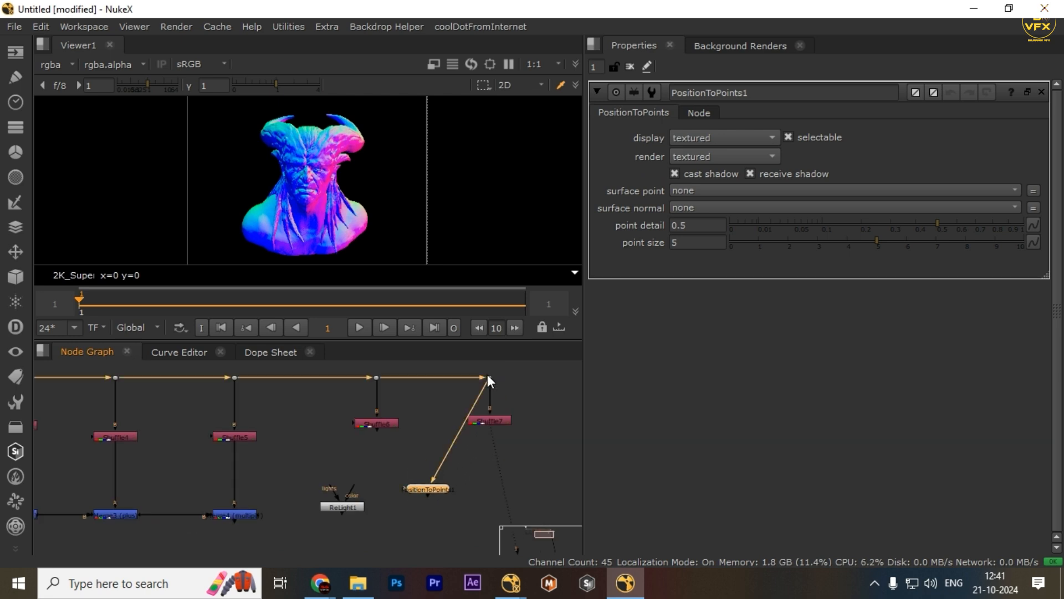
# Connect PositionToPoints1's pos input to Shuffle6 and display Shuffle6's position pass in the viewer
pyautogui.click(423, 500)
pyautogui.scroll(3, 423, 500)
pyautogui.click(444, 496)
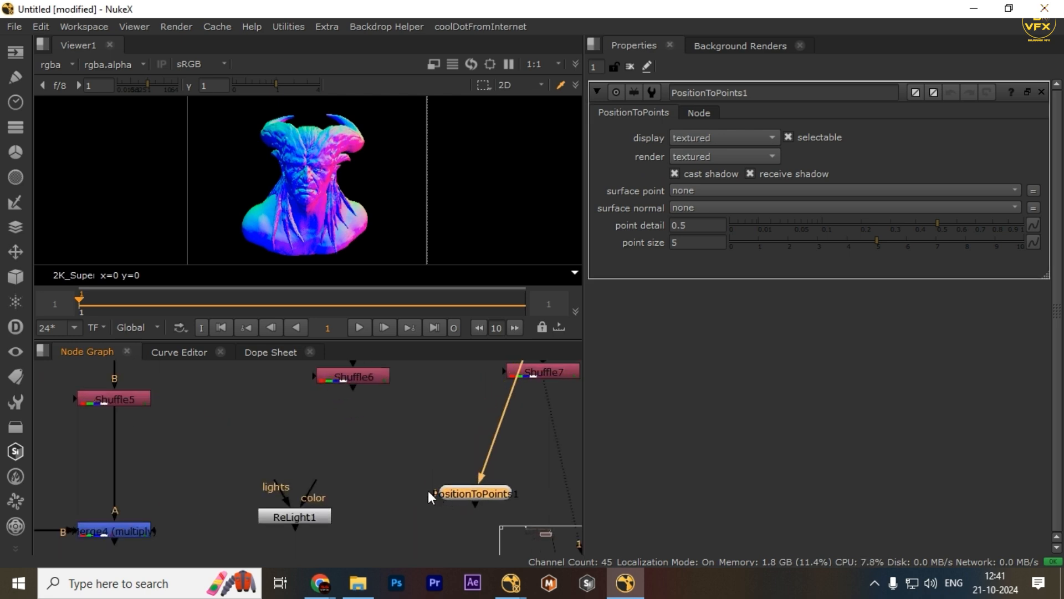
pyautogui.click(359, 462)
pyautogui.moveTo(417, 464); pyautogui.dragTo(360, 387)
pyautogui.scroll(-2, 422, 455)
pyautogui.click(364, 399)
pyautogui.press('1')
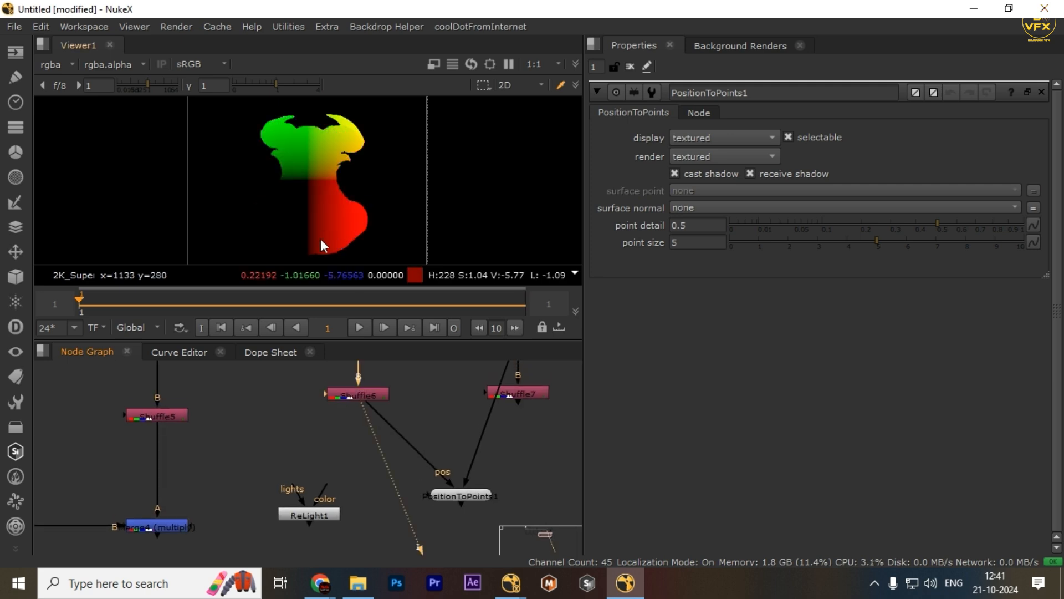
# Connect PositionToPoints1's norm input to Shuffle7 and display PositionToPoints1 in the 3D viewer
pyautogui.moveTo(425, 495); pyautogui.dragTo(528, 394)
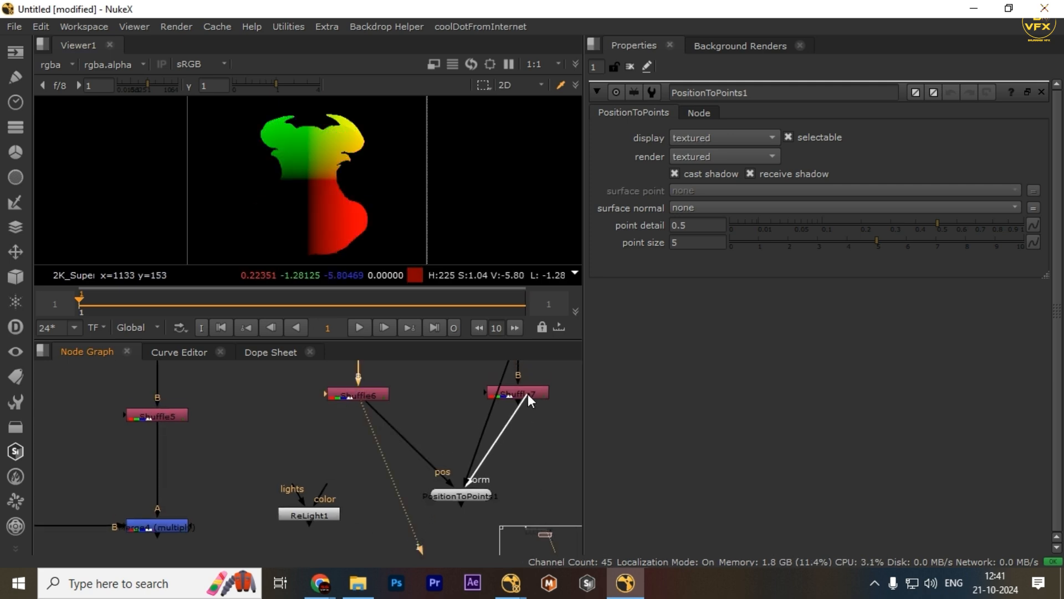
pyautogui.click(468, 496)
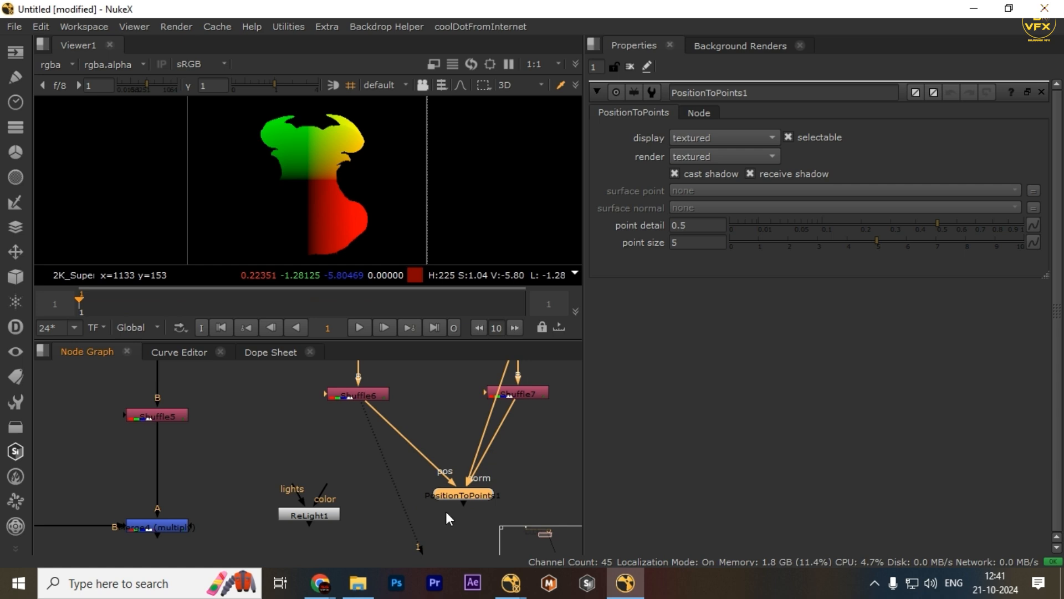
pyautogui.press('1')
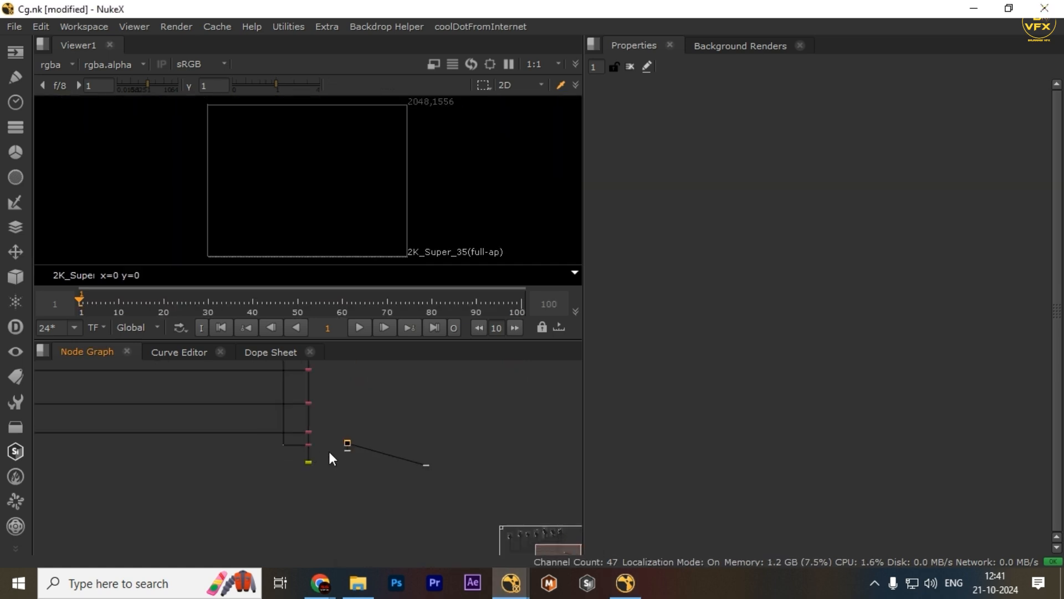
# Bring the camera node from the Cg.nk script into the untitled script and place it beside Shuffle7
pyautogui.scroll(10, 328, 451)
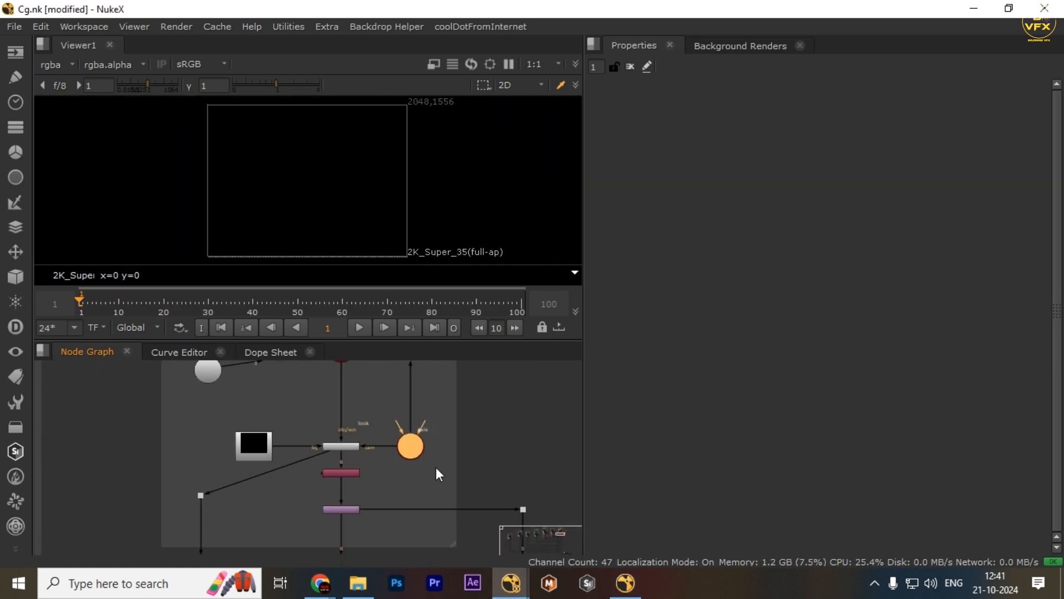
pyautogui.scroll(-1, 405, 438)
pyautogui.moveTo(355, 367); pyautogui.dragTo(364, 421, button='middle')
pyautogui.scroll(-1, 368, 443)
pyautogui.scroll(4, 378, 485)
pyautogui.moveTo(366, 499); pyautogui.dragTo(400, 427, button='middle')
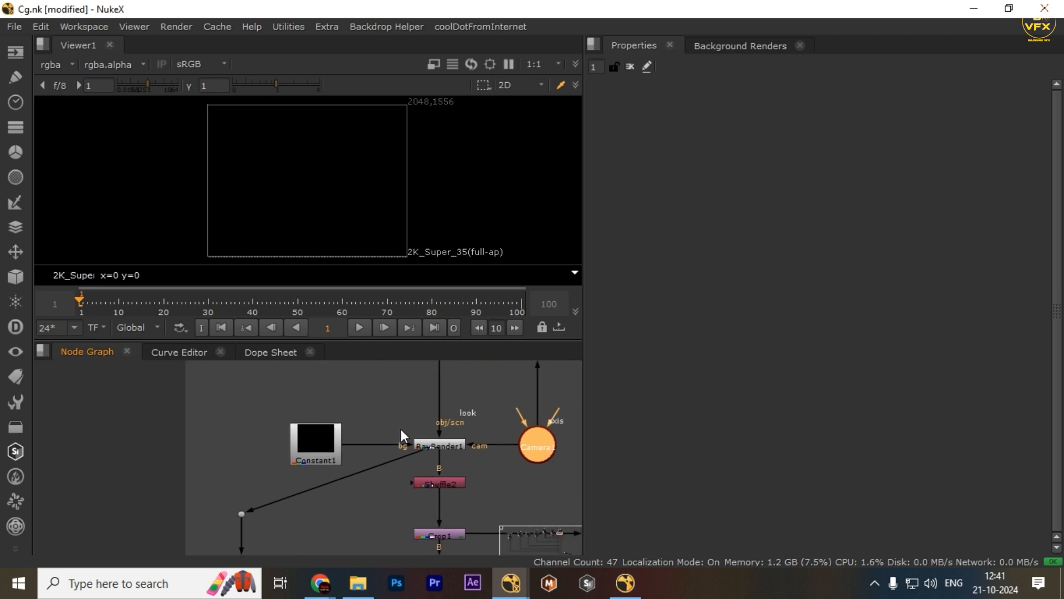
pyautogui.click(625, 583)
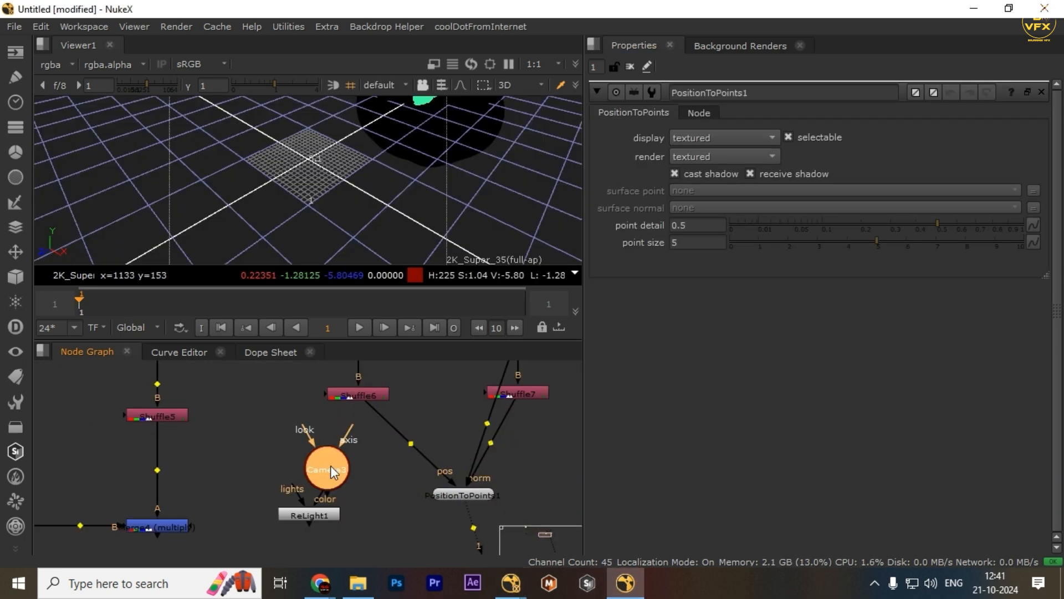
pyautogui.scroll(-6, 330, 465)
pyautogui.scroll(4, 303, 461)
pyautogui.moveTo(357, 473); pyautogui.dragTo(580, 446)
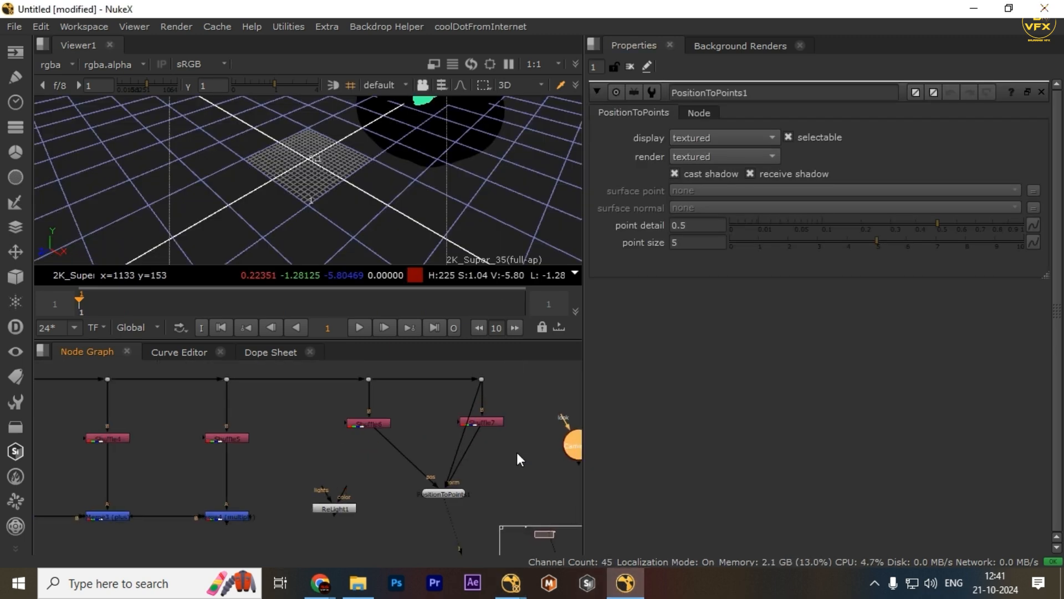
# Add a ScanlineRender node and a Scene node near PositionToPoints1
pyautogui.scroll(2, 505, 466)
pyautogui.click(491, 480)
pyautogui.press('Tab')
pyautogui.write('scan')
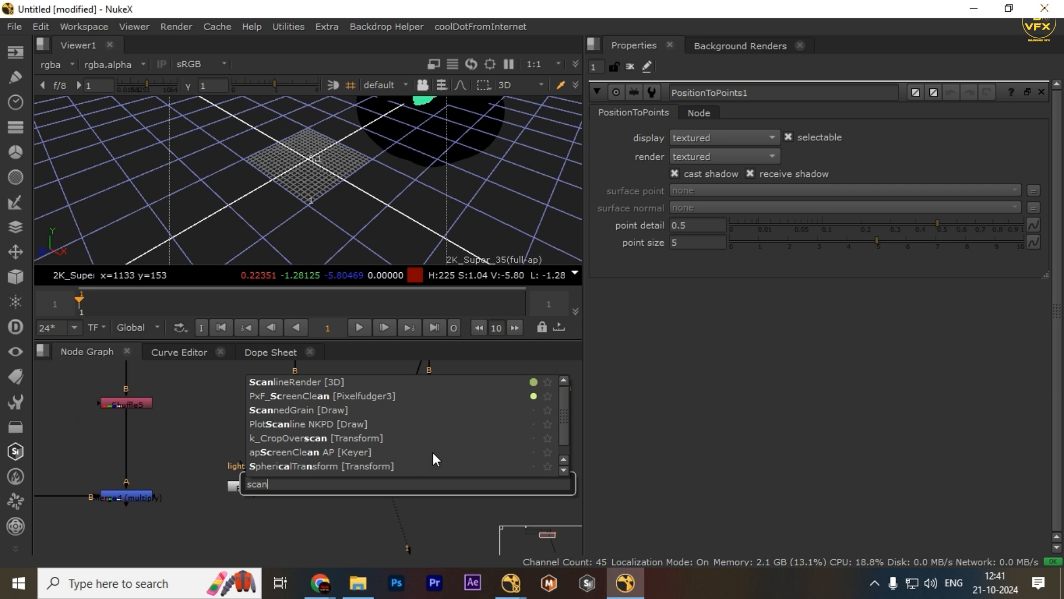
pyautogui.click(304, 382)
pyautogui.press('Tab')
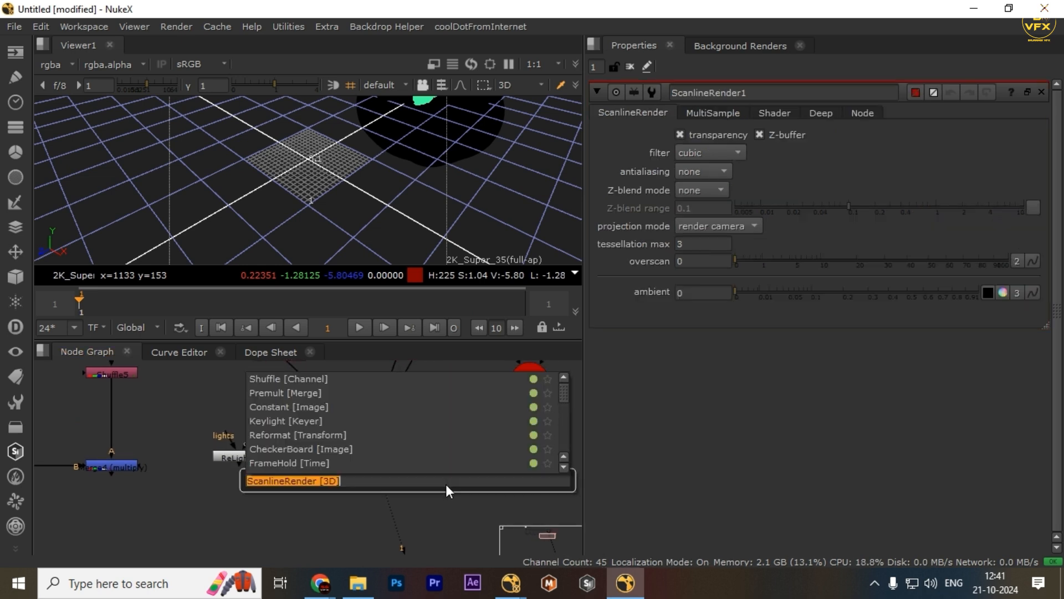
pyautogui.write('scene')
pyautogui.press('Return')
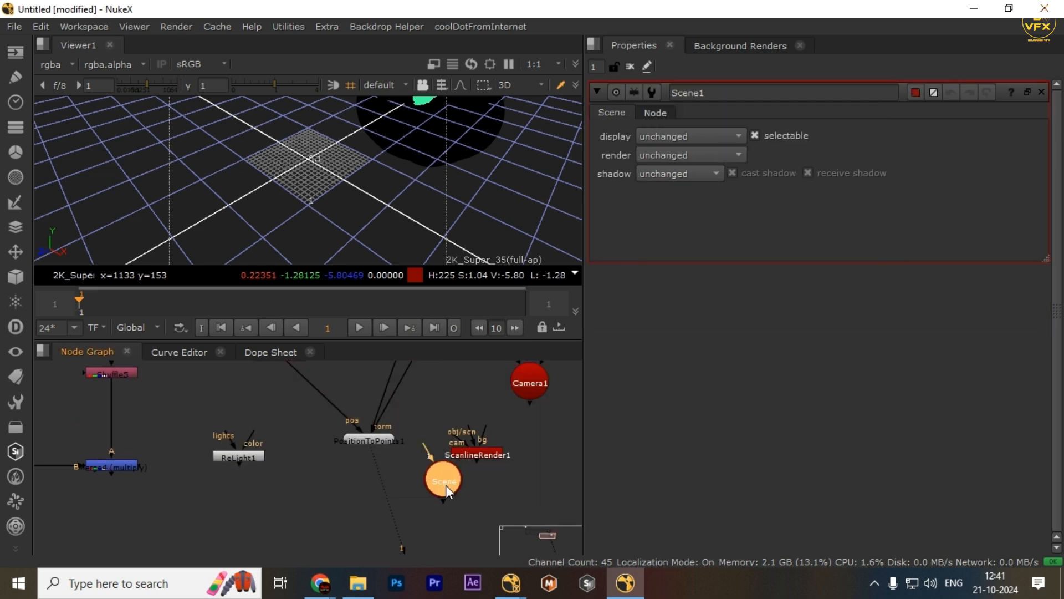
# Connect ScanlineRender1's cam input to Camera1 and set the two nodes level below PositionToPoints1
pyautogui.moveTo(481, 452); pyautogui.dragTo(536, 396)
pyautogui.scroll(-2, 536, 397)
pyautogui.moveTo(533, 403); pyautogui.dragTo(517, 508)
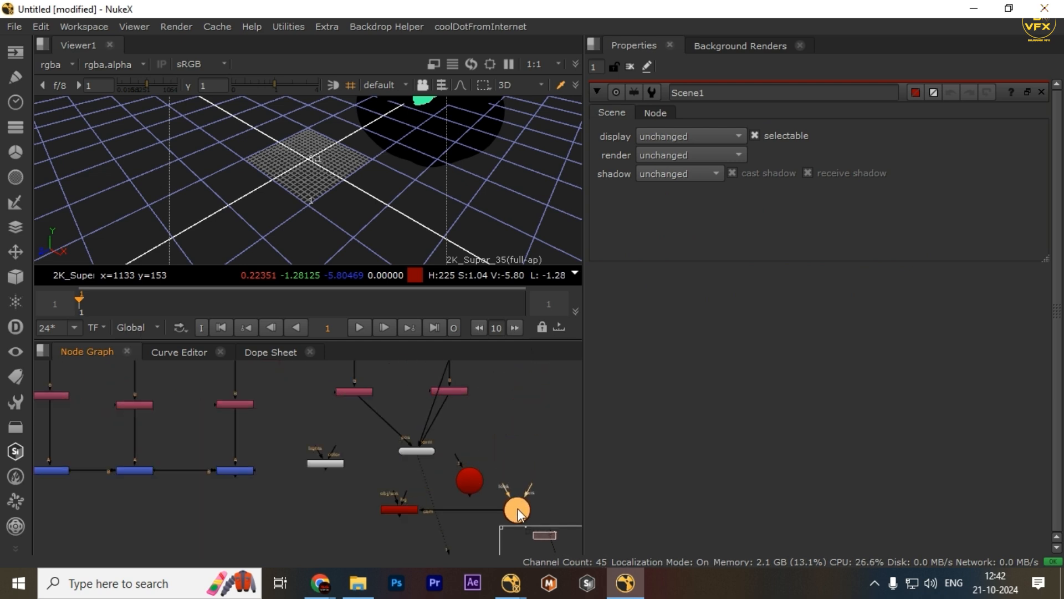
pyautogui.moveTo(519, 512); pyautogui.dragTo(447, 458, button='middle')
pyautogui.scroll(2, 418, 447)
# Place Scene1 beneath ReLight1 and connect ScanlineRender1's obj/scn input to it
pyautogui.moveTo(416, 429); pyautogui.dragTo(179, 447)
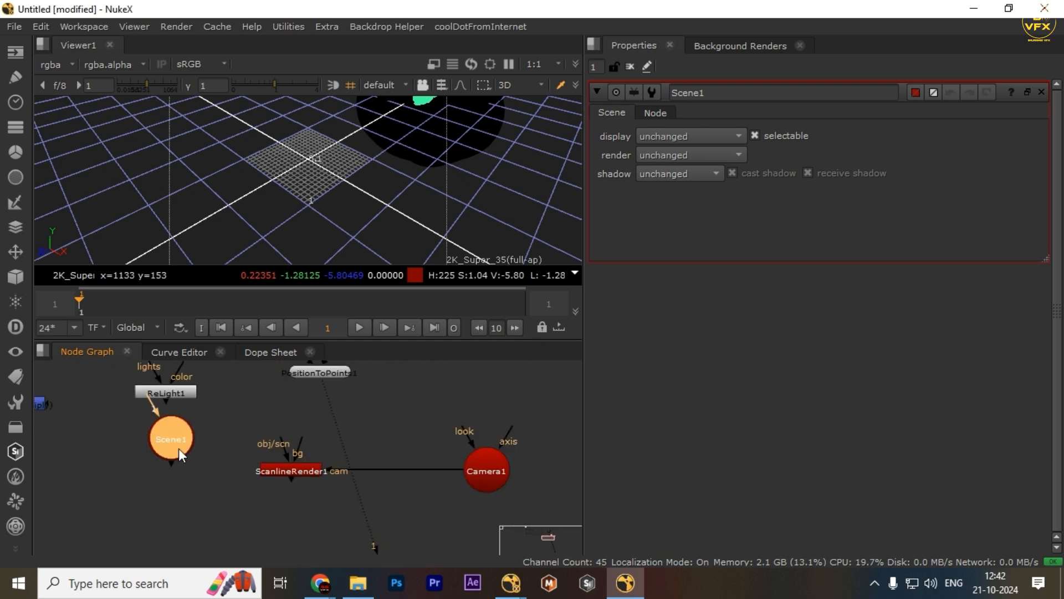
pyautogui.moveTo(274, 477); pyautogui.dragTo(317, 480, button='middle')
pyautogui.moveTo(319, 481); pyautogui.dragTo(186, 466)
pyautogui.moveTo(234, 462); pyautogui.dragTo(235, 462)
pyautogui.moveTo(339, 459); pyautogui.dragTo(228, 490)
pyautogui.scroll(-1, 444, 477)
# Open Camera1's properties, and insert Scene1 between PositionToPoints1 and ScanlineRender1 with its input on PositionToPoints1
pyautogui.doubleClick(508, 509)
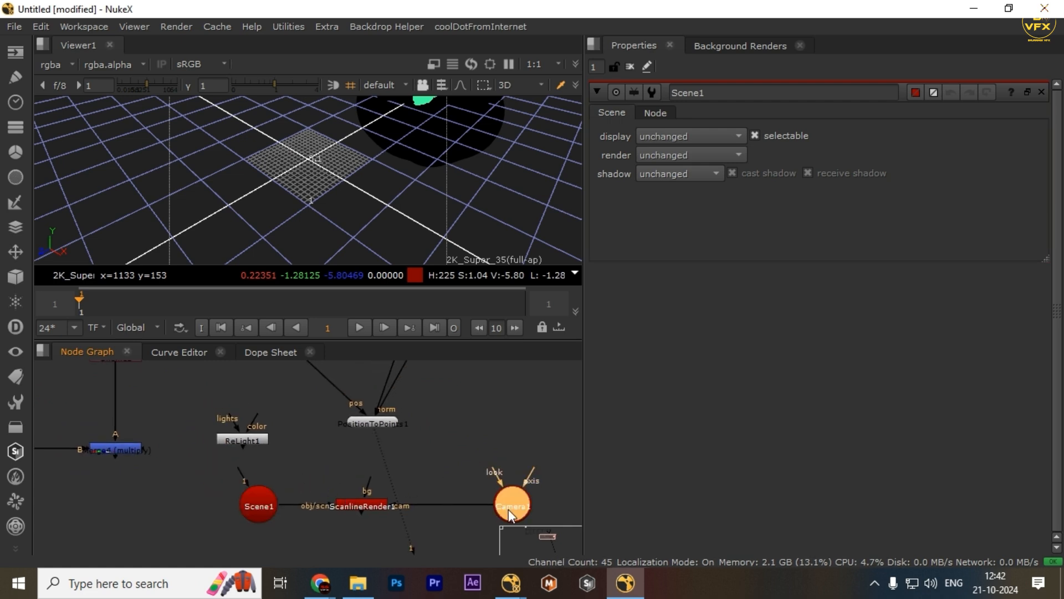
pyautogui.click(377, 505)
pyautogui.scroll(-1, 243, 471)
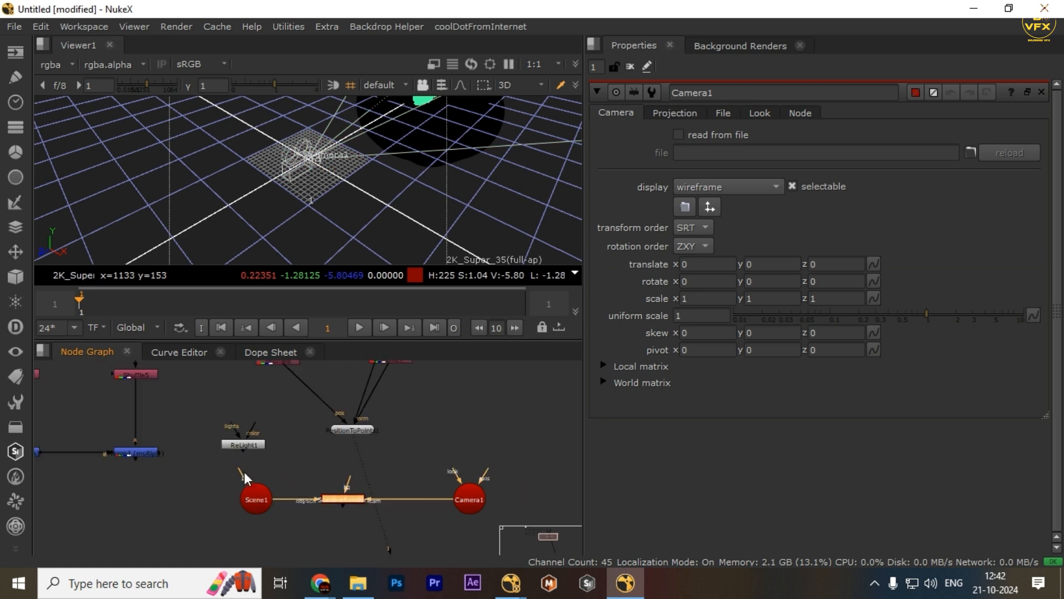
pyautogui.scroll(2, 310, 490)
pyautogui.moveTo(265, 504); pyautogui.dragTo(370, 449)
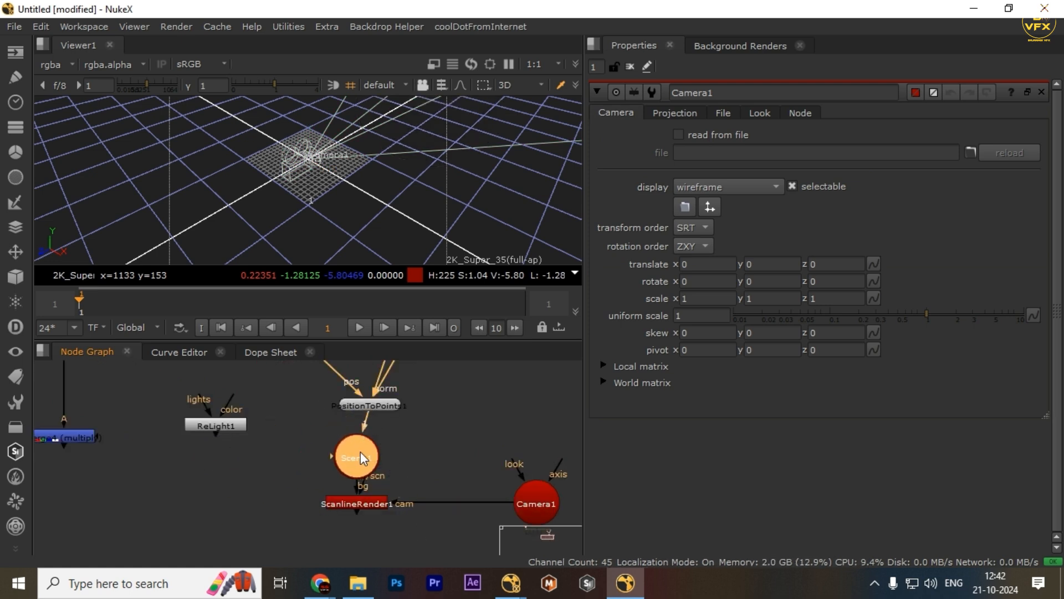
# Move ScanlineRender1 and Camera1 together farther down to leave space below Scene1
pyautogui.scroll(-2, 361, 451)
pyautogui.moveTo(263, 438); pyautogui.dragTo(535, 489)
pyautogui.keyDown('shift'); pyautogui.click(468, 445); pyautogui.keyUp('shift')
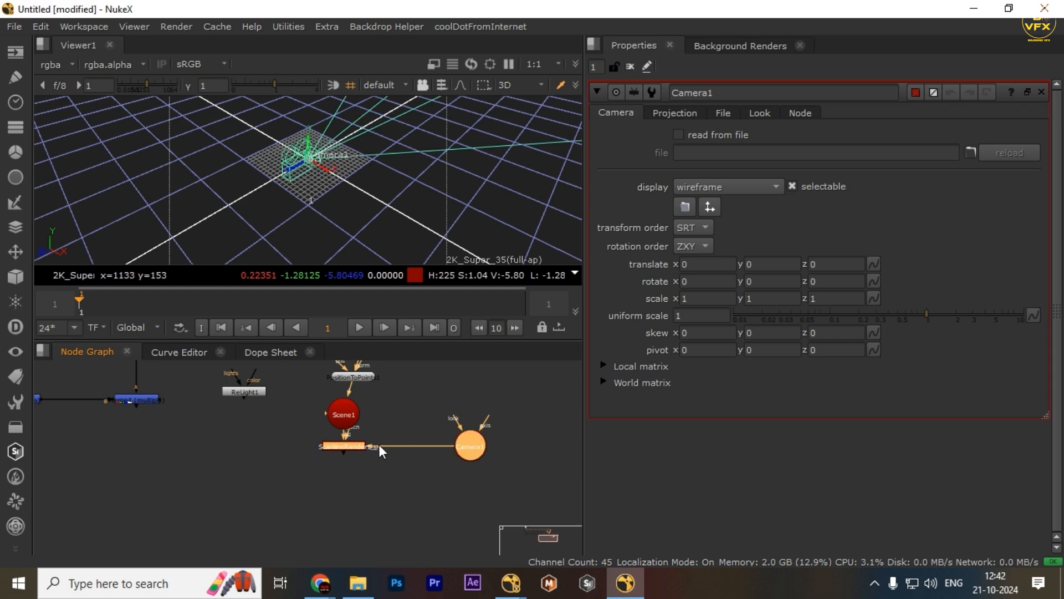
pyautogui.moveTo(351, 447); pyautogui.dragTo(347, 475)
# Display Scene1 in the enlarged 3D viewer and examine the point cloud and camera from several sides
pyautogui.moveTo(364, 387); pyautogui.dragTo(376, 433, button='middle')
pyautogui.moveTo(373, 427); pyautogui.dragTo(284, 494)
pyautogui.press('1')
pyautogui.press('space')
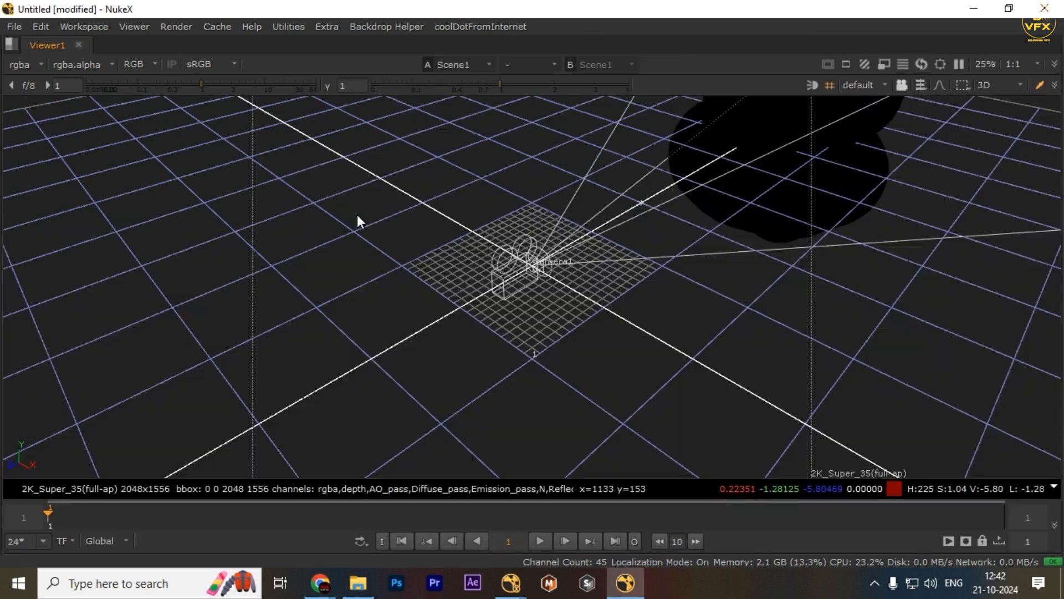
pyautogui.press('f')
pyautogui.keyDown('ctrl'); pyautogui.moveTo(807, 434); pyautogui.dragTo(461, 207); pyautogui.keyUp('ctrl')
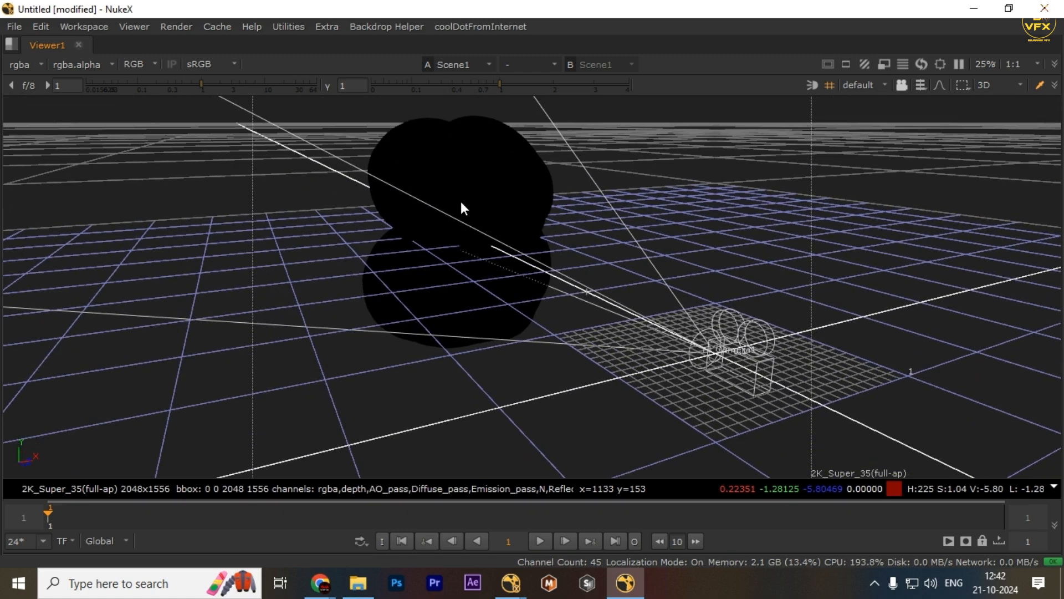
pyautogui.keyDown('ctrl'); pyautogui.moveTo(737, 316); pyautogui.dragTo(793, 189); pyautogui.keyUp('ctrl')
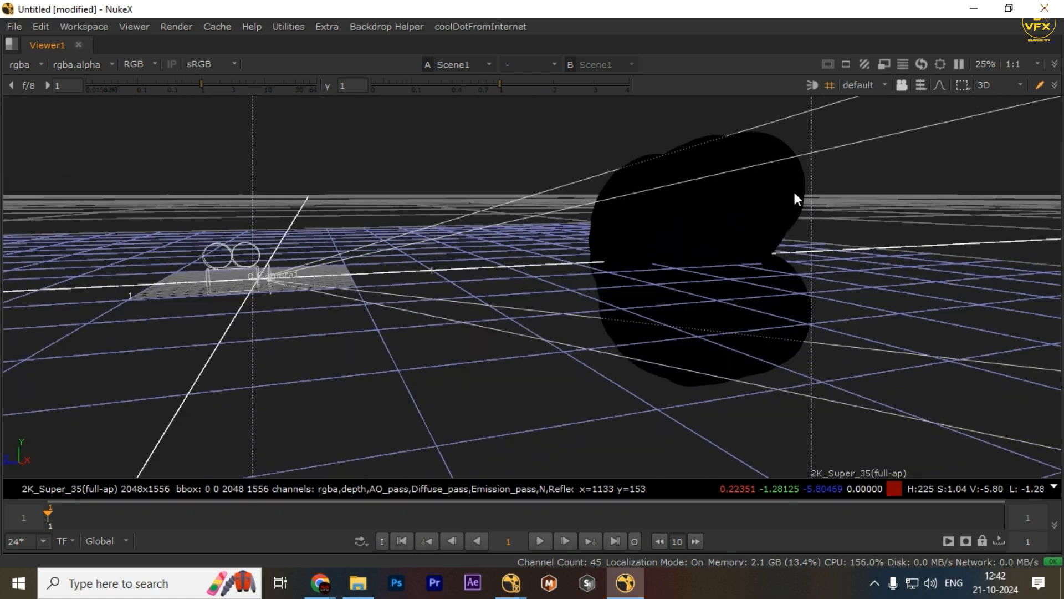
pyautogui.press('space')
# Display PositionToPoints1 in the enlarged 3D viewer and examine its point cloud up close
pyautogui.scroll(2, 322, 463)
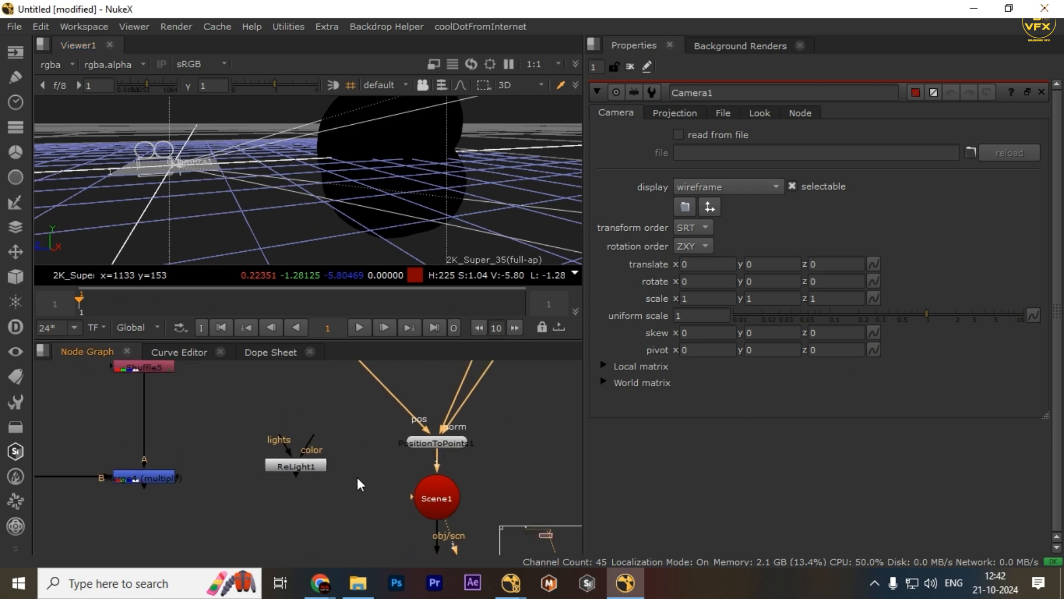
pyautogui.press('space')
pyautogui.moveTo(477, 244)
pyautogui.keyDown('ctrl'); pyautogui.mouseDown()
pyautogui.moveTo(870, 306)
pyautogui.moveTo(449, 203)
pyautogui.moveTo(475, 257)
pyautogui.mouseUp(); pyautogui.keyUp('ctrl')
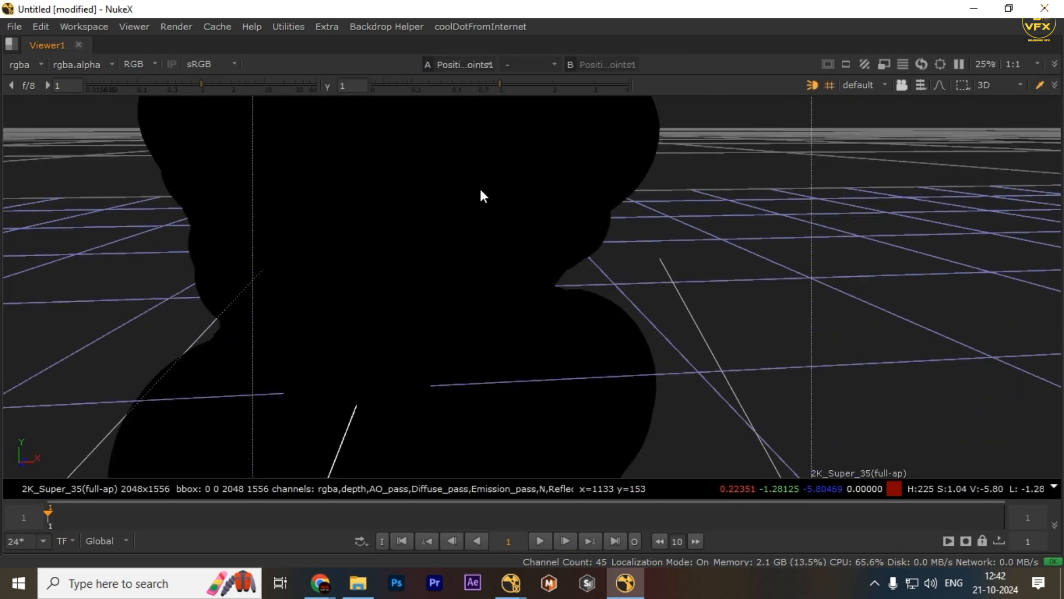
# Add a Light node beside Scene1 and connect it to Scene1
pyautogui.press('space')
pyautogui.scroll(2, 426, 441)
pyautogui.click(433, 485)
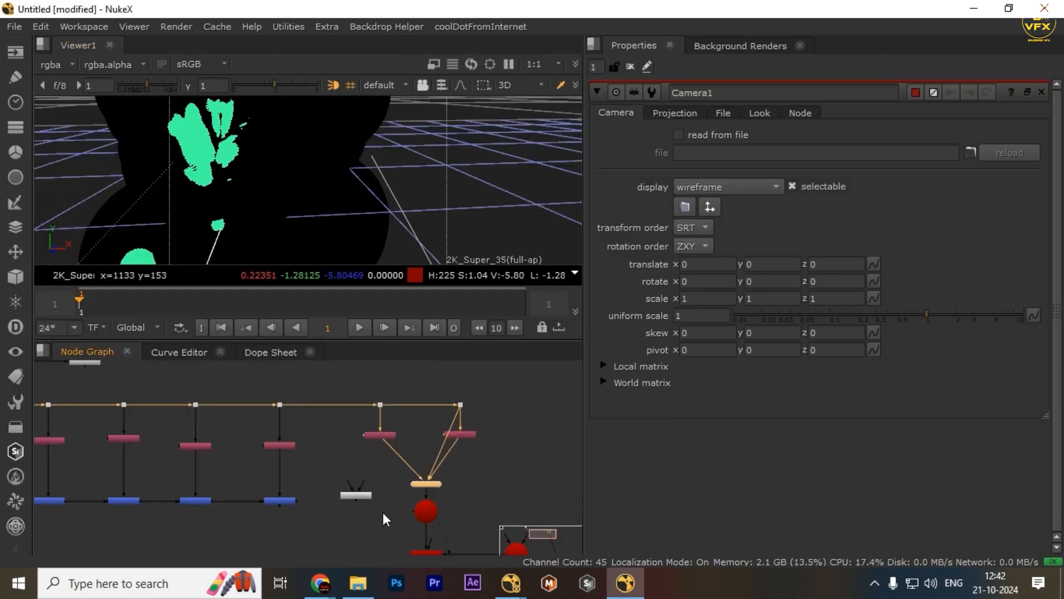
pyautogui.moveTo(387, 507); pyautogui.dragTo(369, 448, button='middle')
pyautogui.keyDown('ctrl'); pyautogui.moveTo(404, 180); pyautogui.dragTo(512, 287); pyautogui.keyUp('ctrl')
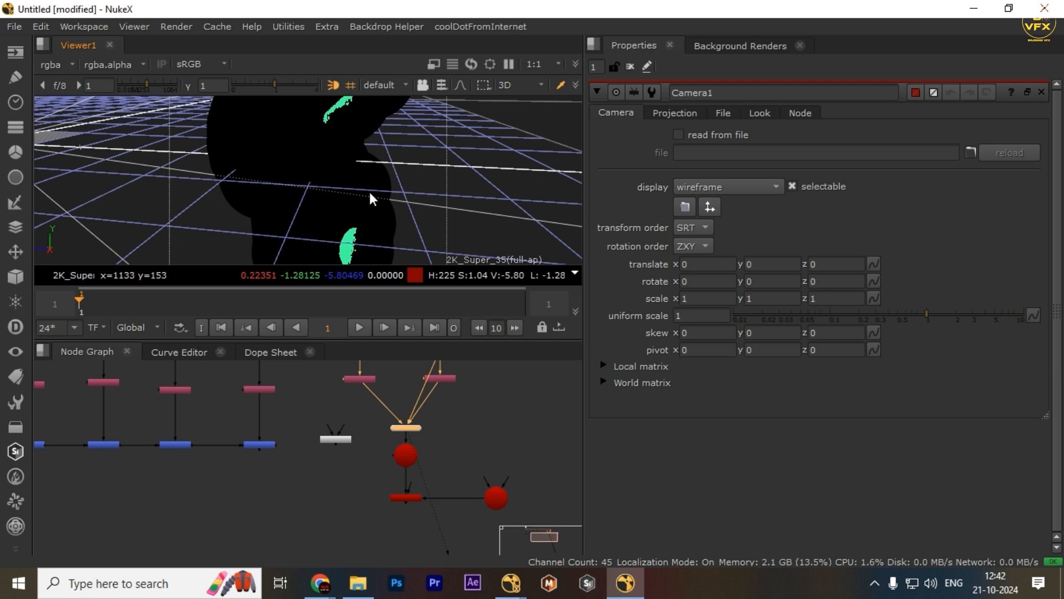
pyautogui.keyDown('ctrl'); pyautogui.moveTo(437, 190); pyautogui.dragTo(526, 311); pyautogui.keyUp('ctrl')
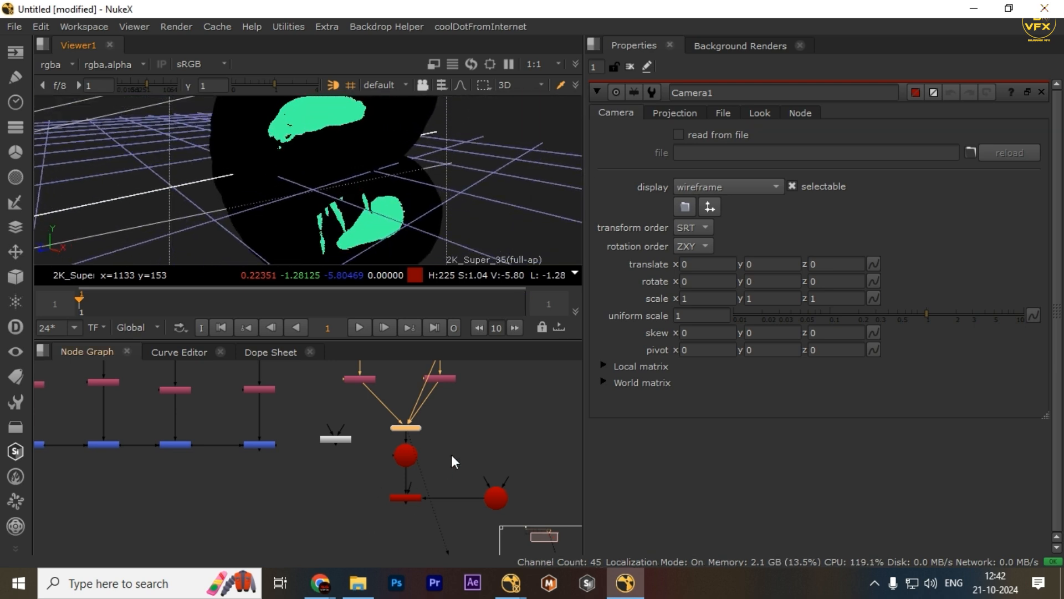
pyautogui.click(452, 454)
pyautogui.press('Tab')
pyautogui.write('light')
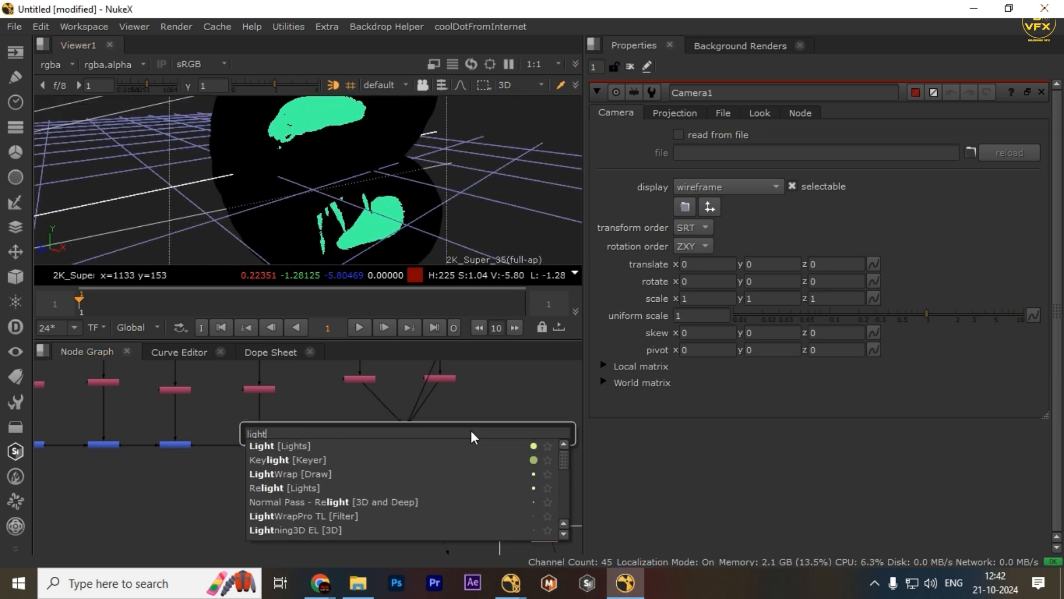
pyautogui.press('Return')
pyautogui.scroll(3, 468, 449)
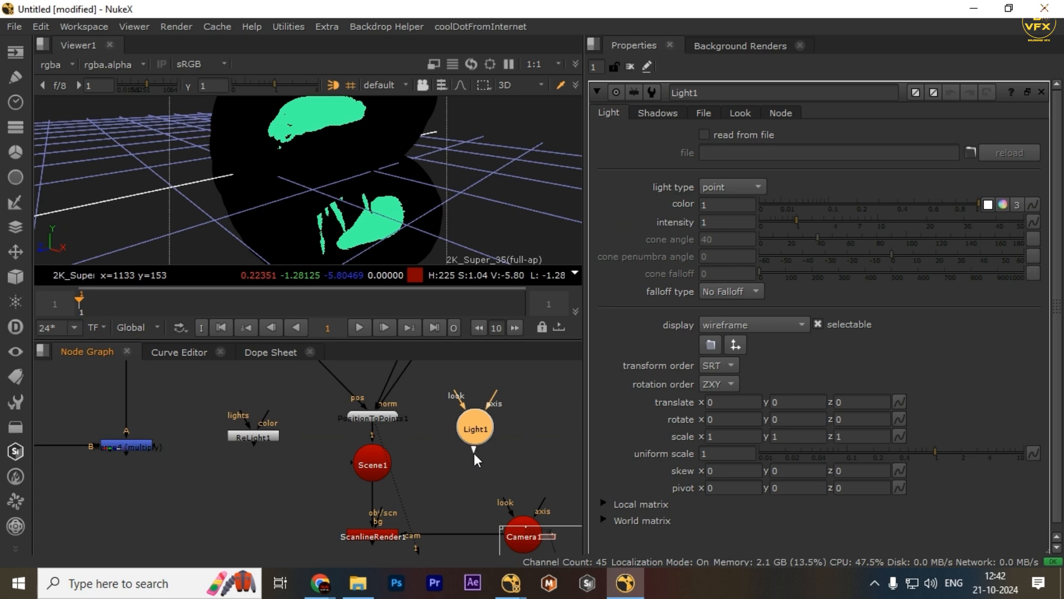
pyautogui.moveTo(468, 431); pyautogui.dragTo(470, 461)
# Move Light1 in the enlarged 3D viewer to about y 2.04 and z -2.21, near the point cloud
pyautogui.press('space')
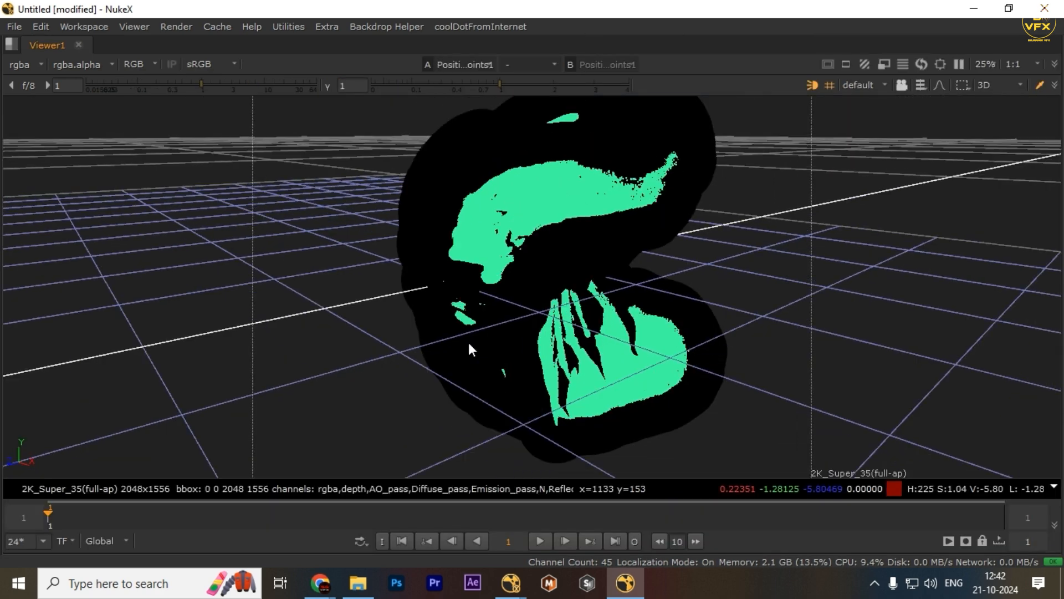
pyautogui.keyDown('ctrl'); pyautogui.moveTo(467, 341); pyautogui.dragTo(320, 398); pyautogui.keyUp('ctrl')
pyautogui.moveTo(266, 302); pyautogui.dragTo(317, 175)
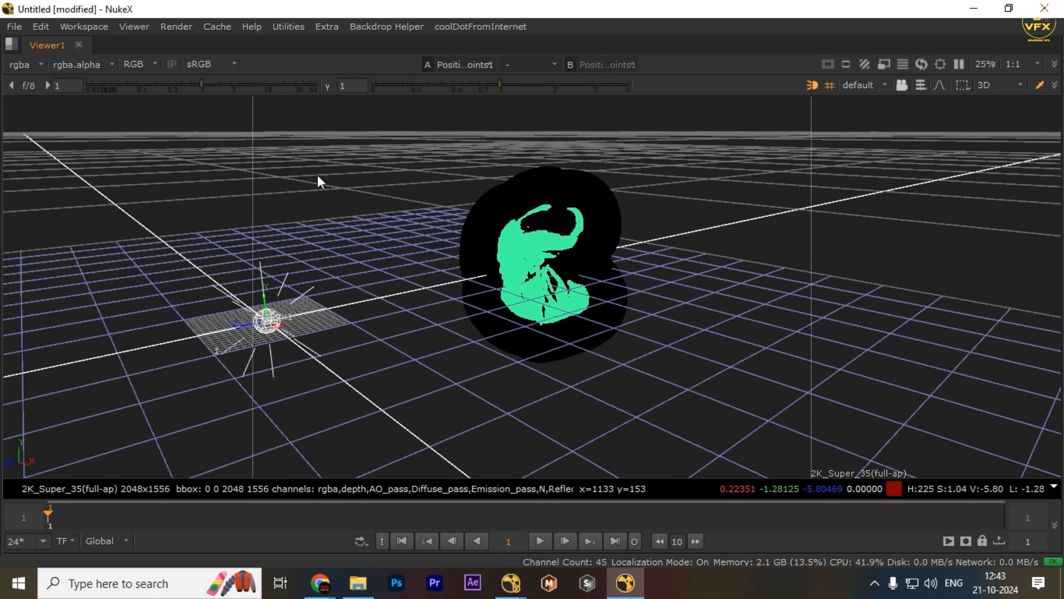
pyautogui.moveTo(235, 196); pyautogui.dragTo(498, 244)
pyautogui.press('space')
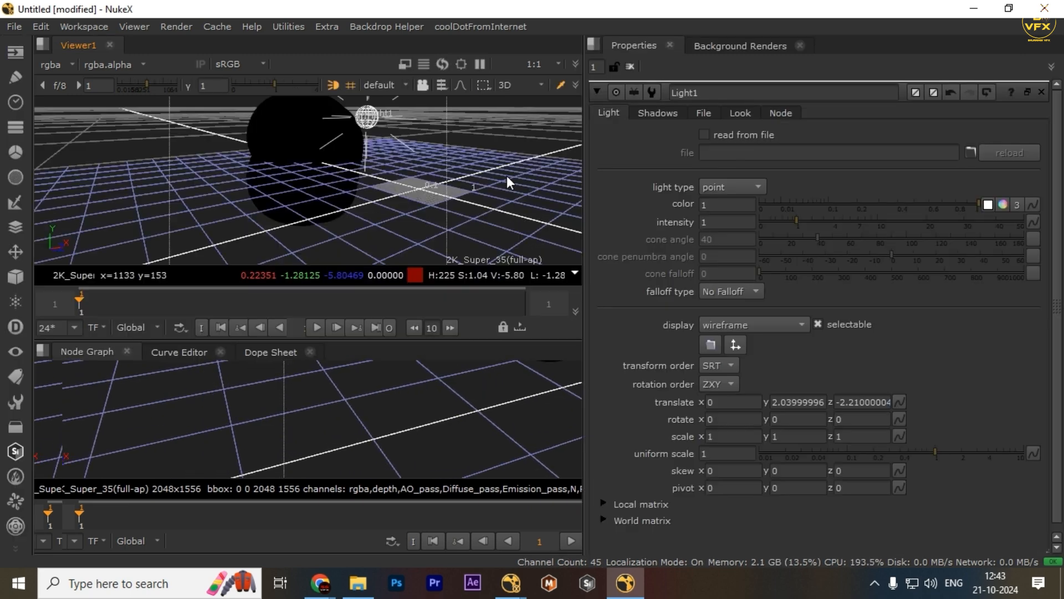
# Review the scene, light, camera and render nodes, open PositionToPoints1's properties, and inspect the point cloud with the light
pyautogui.scroll(3, 422, 458)
pyautogui.scroll(-1, 413, 517)
pyautogui.moveTo(409, 498); pyautogui.dragTo(278, 470, button='middle')
pyautogui.click(381, 459)
pyautogui.scroll(-2, 322, 469)
pyautogui.moveTo(450, 401); pyautogui.dragTo(231, 504)
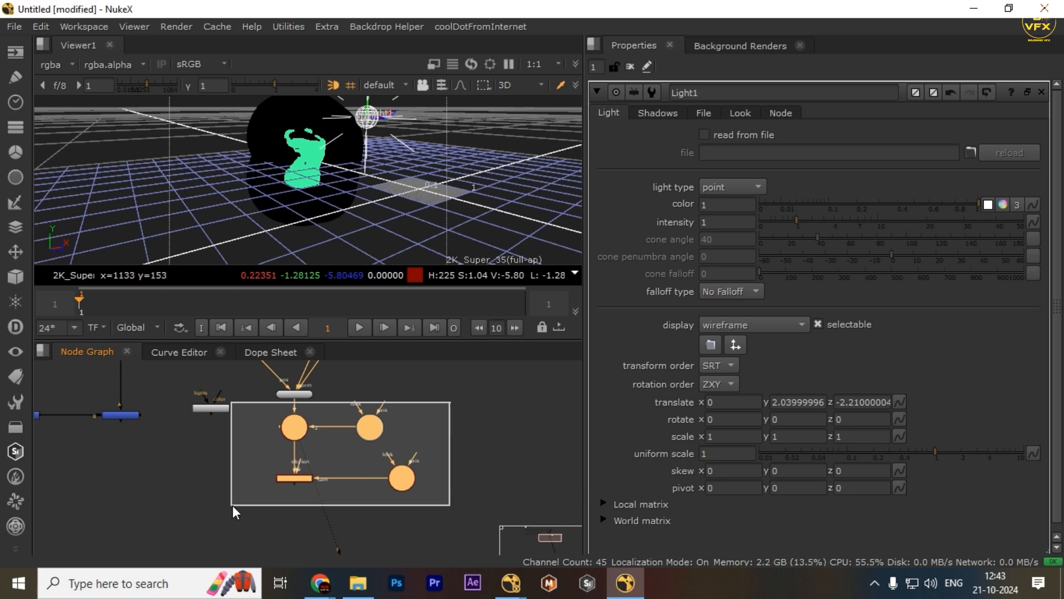
pyautogui.scroll(5, 347, 471)
pyautogui.doubleClick(321, 454)
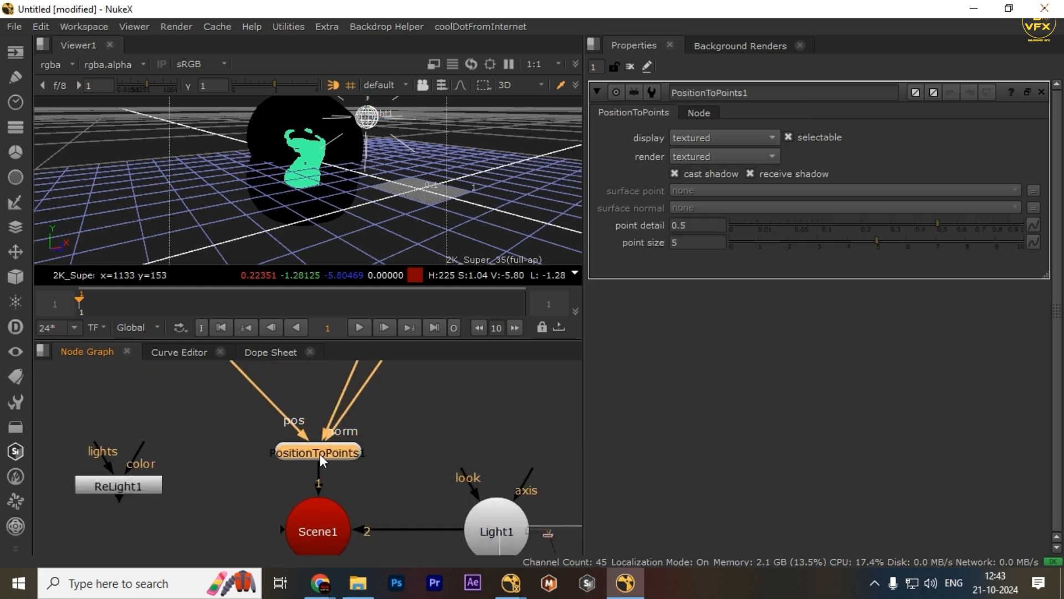
pyautogui.scroll(-2, 333, 460)
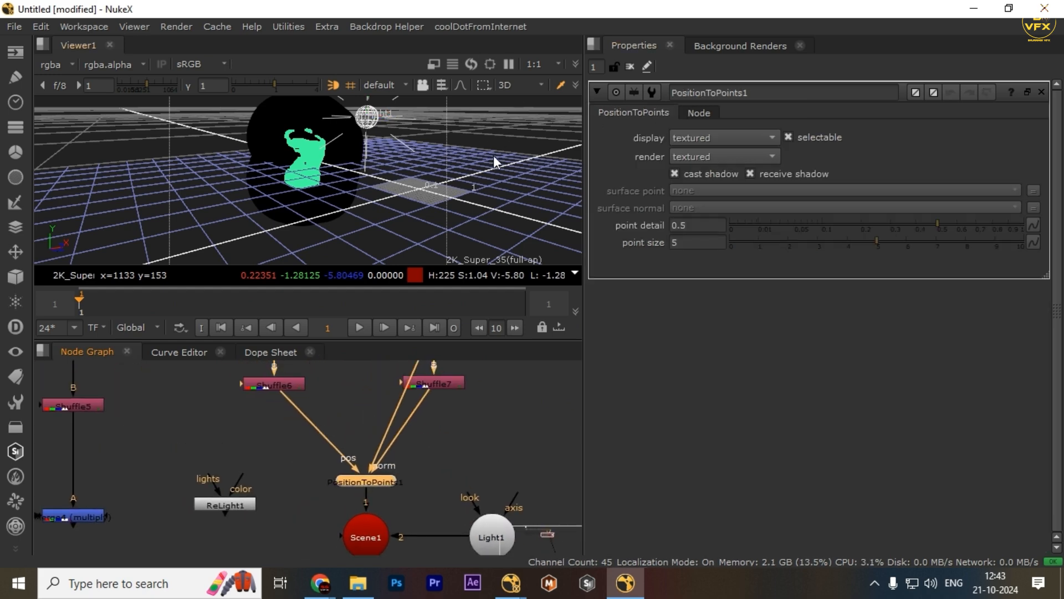
pyautogui.scroll(4, 316, 163)
pyautogui.keyDown('ctrl'); pyautogui.moveTo(278, 164); pyautogui.dragTo(410, 167); pyautogui.keyUp('ctrl')
pyautogui.scroll(-2, 395, 450)
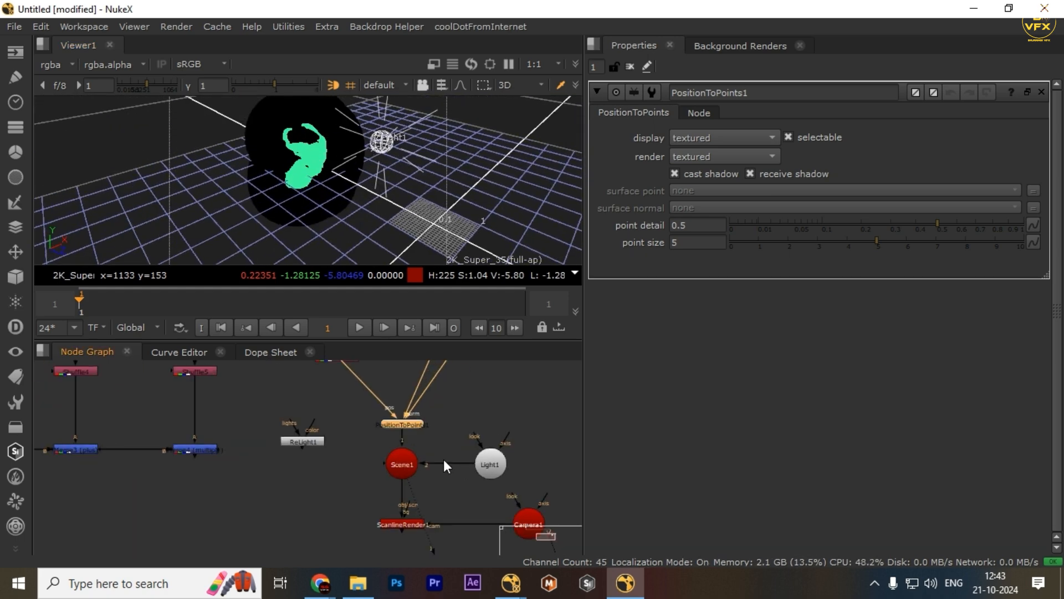
# Delete the PositionToPoints1, Scene1 and ScanlineRender1 nodes
pyautogui.press('Delete')
pyautogui.scroll(-3, 461, 471)
pyautogui.scroll(4, 371, 399)
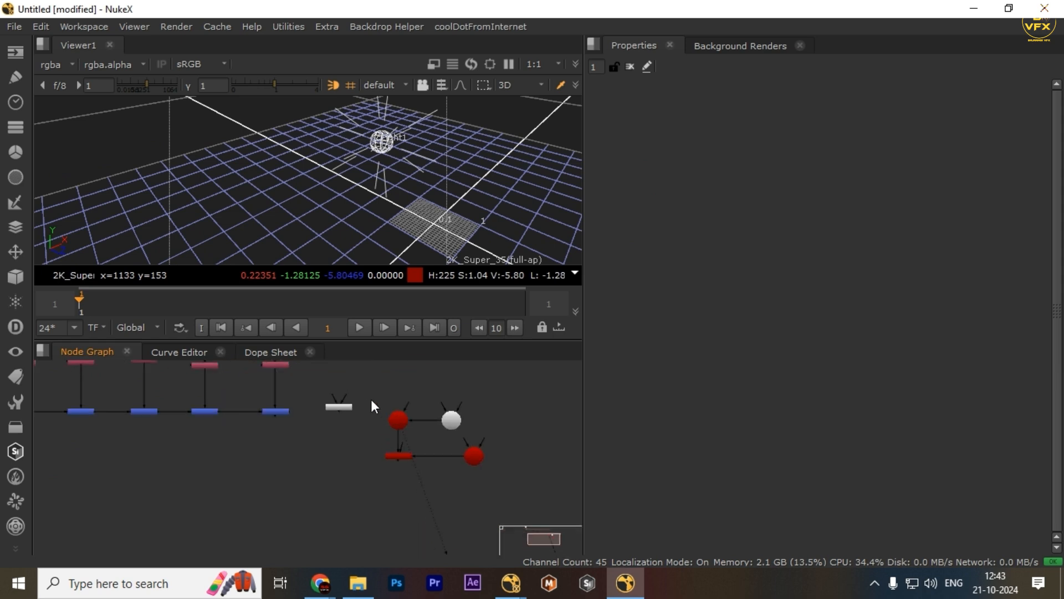
pyautogui.scroll(-2, 339, 395)
pyautogui.moveTo(326, 387); pyautogui.dragTo(421, 507)
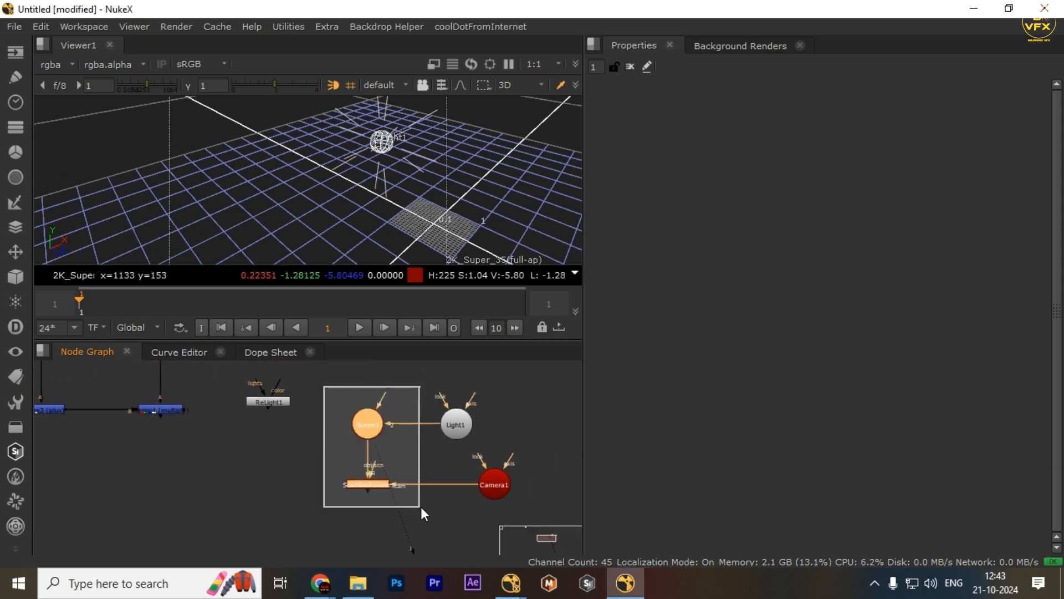
pyautogui.press('Delete')
# Try removing Light1 and Camera1 and moving ReLight1 below Shuffle6 and Shuffle7, and undo both changes
pyautogui.moveTo(548, 386); pyautogui.dragTo(384, 543)
pyautogui.press('Delete')
pyautogui.moveTo(282, 403); pyautogui.dragTo(334, 514, button='middle')
pyautogui.moveTo(334, 514); pyautogui.dragTo(399, 506)
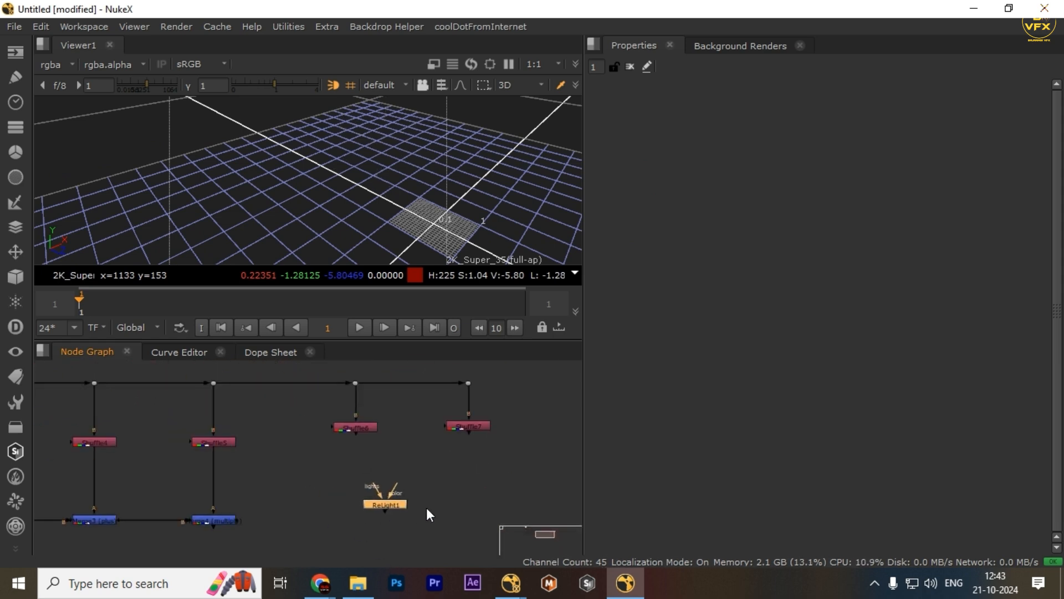
pyautogui.hotkey('ctrl', 'z')
pyautogui.hotkey('ctrl', 'z')
# Place ReLight1 below Shuffle6 and Shuffle7, with its color input on the dot above Shuffle7 and its lights input on Light1
pyautogui.moveTo(471, 526); pyautogui.dragTo(377, 399, button='middle')
pyautogui.scroll(-2, 407, 437)
pyautogui.scroll(3, 405, 437)
pyautogui.moveTo(277, 388); pyautogui.dragTo(313, 460, button='middle')
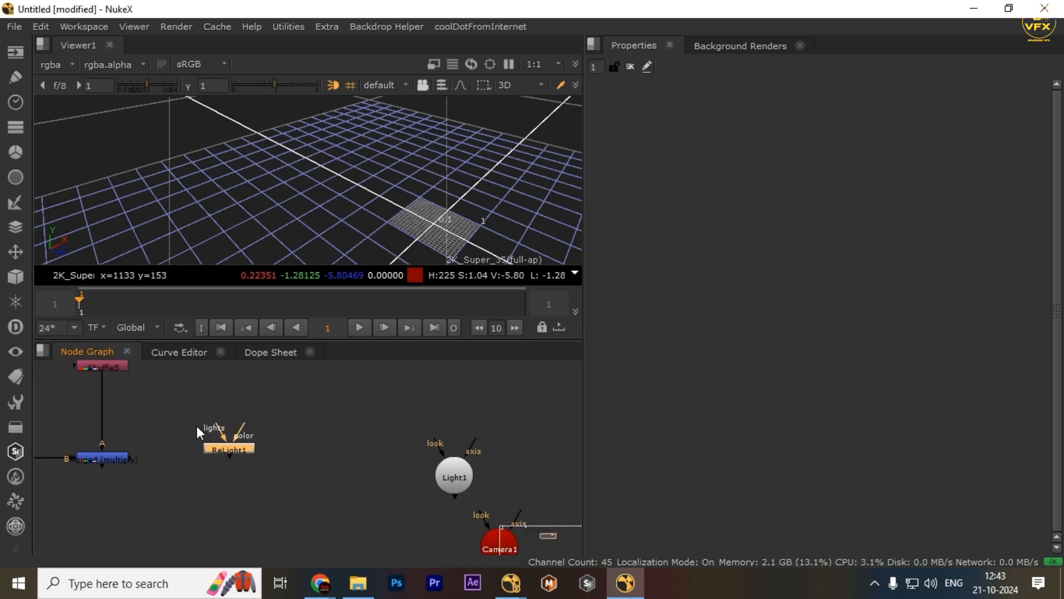
pyautogui.moveTo(220, 447); pyautogui.dragTo(331, 420)
pyautogui.moveTo(331, 420); pyautogui.dragTo(320, 498, button='middle')
pyautogui.moveTo(342, 482); pyautogui.dragTo(453, 555)
pyautogui.moveTo(453, 554); pyautogui.dragTo(460, 520)
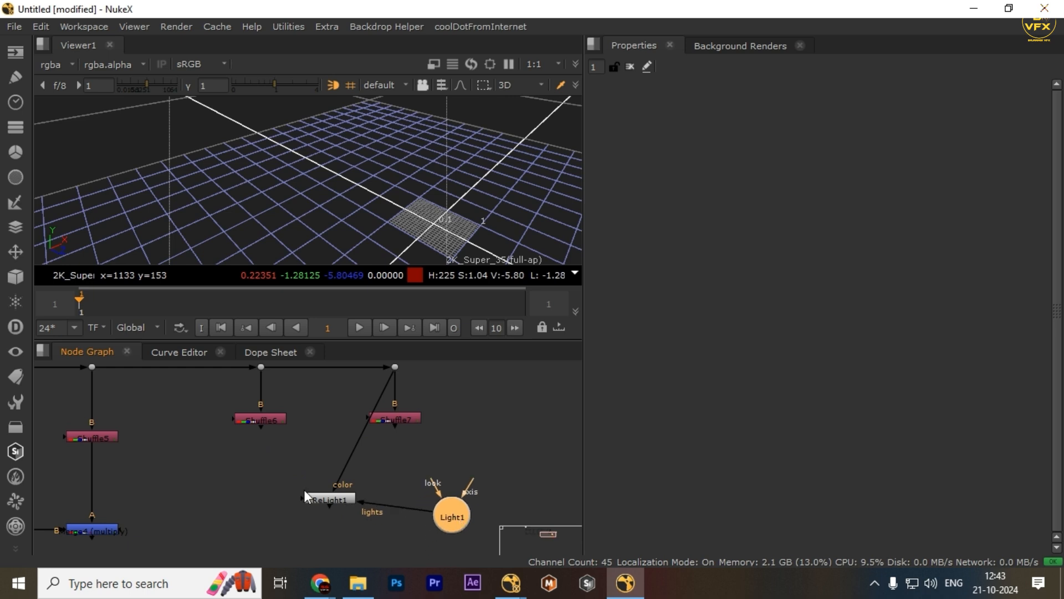
# Connect Camera1 to ReLight1's cam input
pyautogui.moveTo(292, 494)
pyautogui.mouseDown()
pyautogui.moveTo(297, 481)
pyautogui.moveTo(213, 432)
pyautogui.moveTo(172, 435)
pyautogui.moveTo(235, 448)
pyautogui.moveTo(277, 488)
pyautogui.mouseUp()
pyautogui.scroll(2, 297, 488)
pyautogui.scroll(-3, 311, 529)
pyautogui.moveTo(311, 529); pyautogui.dragTo(322, 457, button='middle')
pyautogui.scroll(2, 321, 438)
pyautogui.moveTo(308, 432); pyautogui.dragTo(560, 556)
pyautogui.scroll(-1, 322, 425)
pyautogui.scroll(-1, 324, 415)
pyautogui.click(324, 397)
pyautogui.keyDown('shift'); pyautogui.click(451, 496); pyautogui.keyUp('shift')
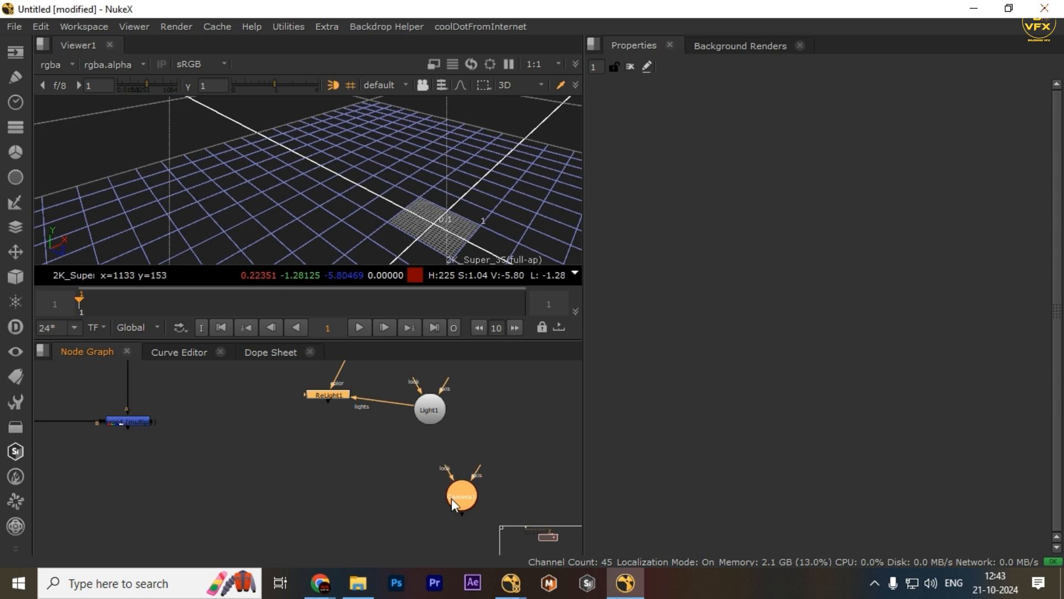
pyautogui.press('y')
pyautogui.moveTo(462, 504); pyautogui.dragTo(470, 496)
# Add a Phong node beside ReLight1 and connect it to ReLight1's material input
pyautogui.moveTo(243, 384); pyautogui.dragTo(290, 463, button='middle')
pyautogui.scroll(4, 290, 463)
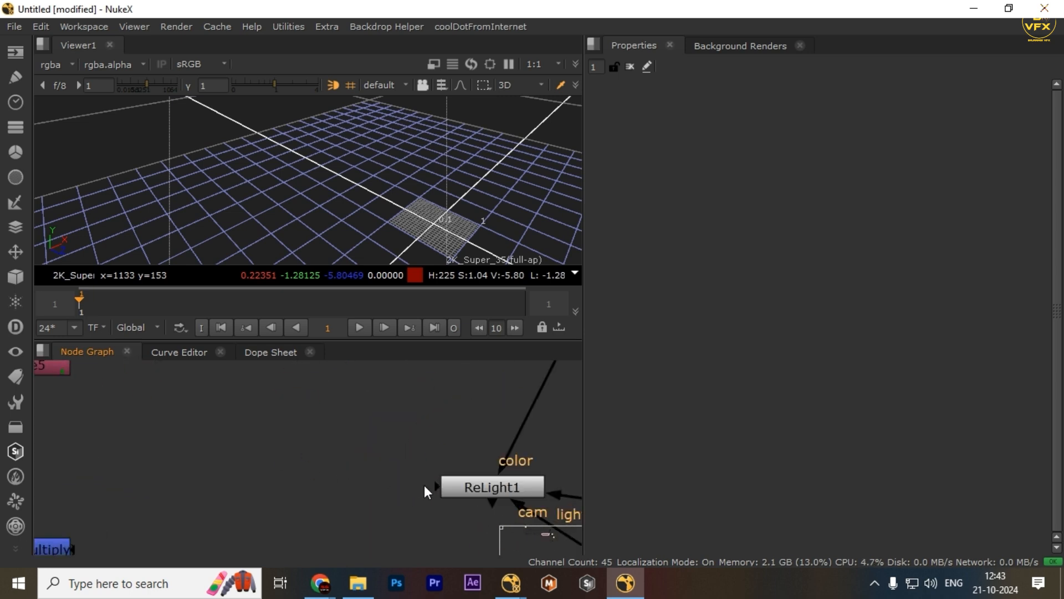
pyautogui.moveTo(425, 490); pyautogui.dragTo(270, 461)
pyautogui.scroll(-3, 340, 508)
pyautogui.press('Tab')
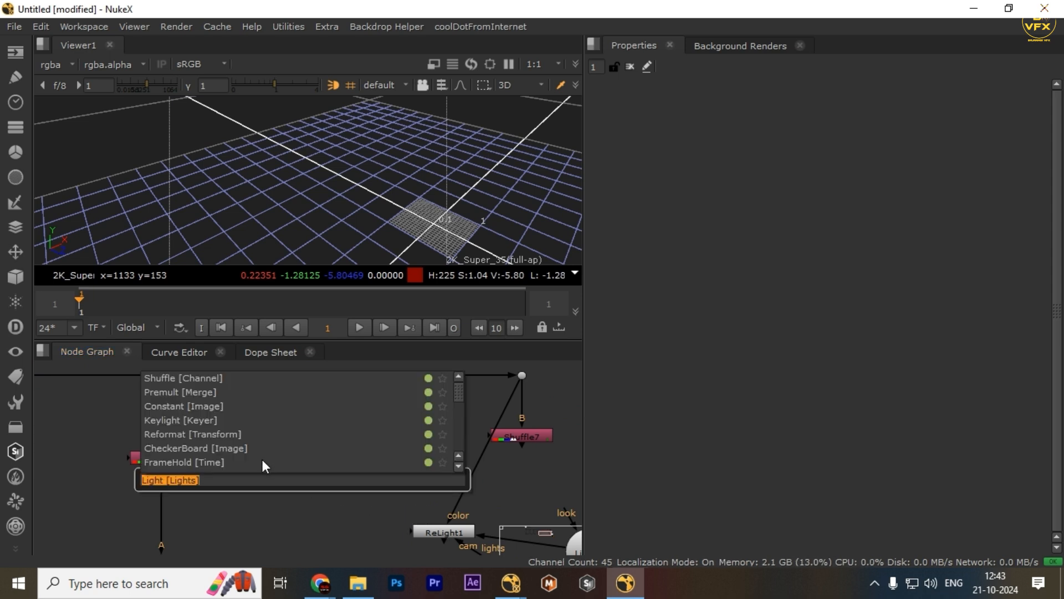
pyautogui.write('phoin')
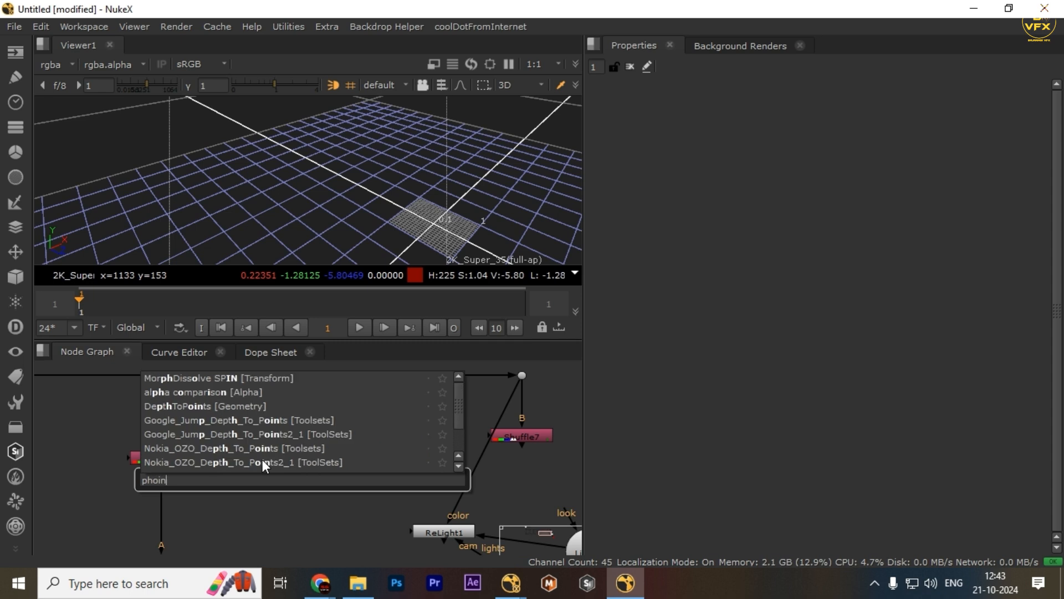
pyautogui.press('BackSpace')
pyautogui.press('BackSpace')
pyautogui.write('ng')
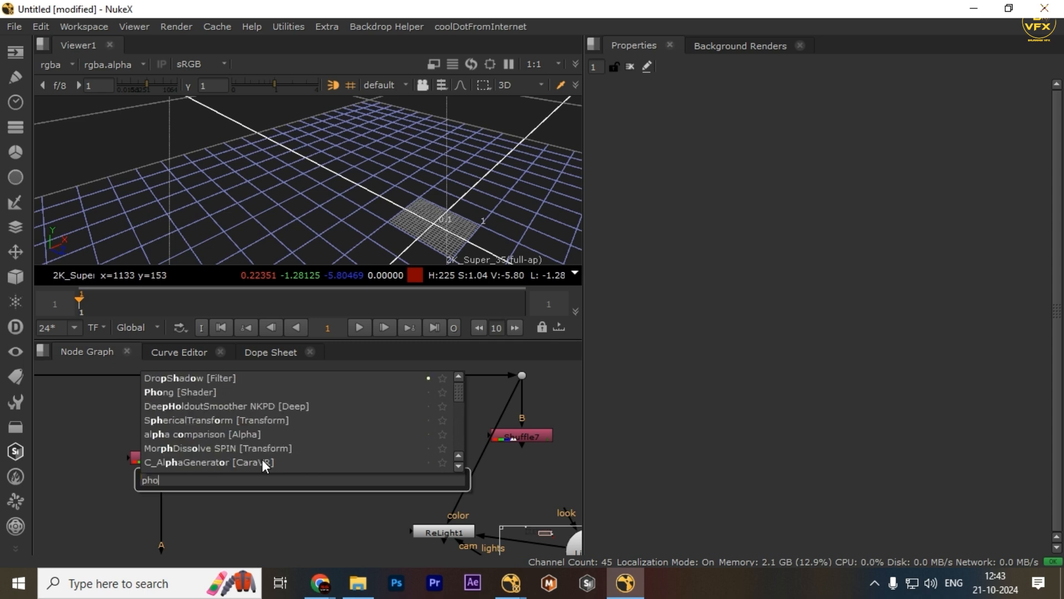
pyautogui.press('Return')
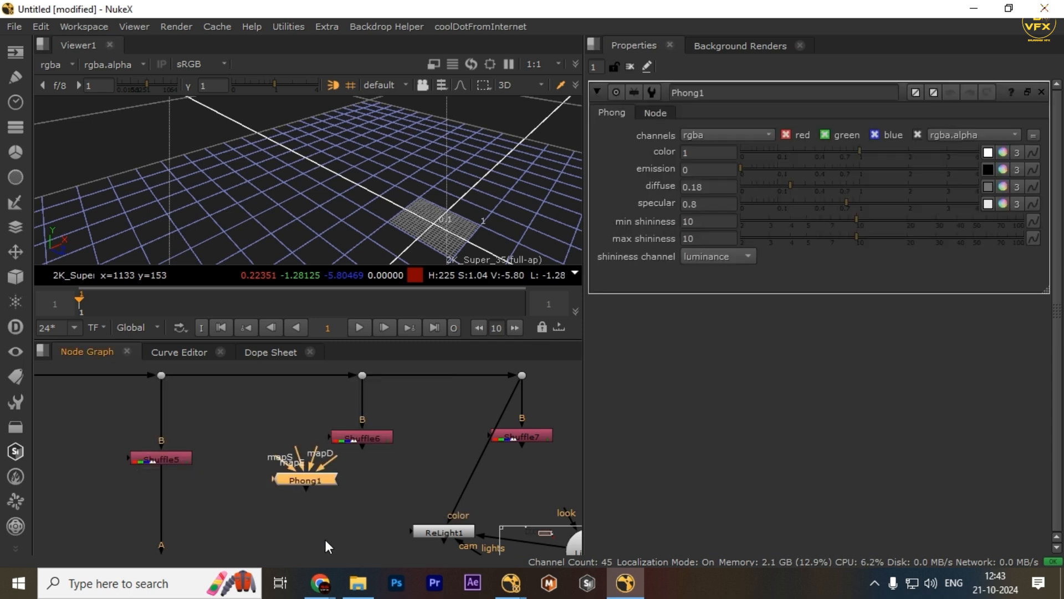
pyautogui.moveTo(411, 531); pyautogui.dragTo(297, 515)
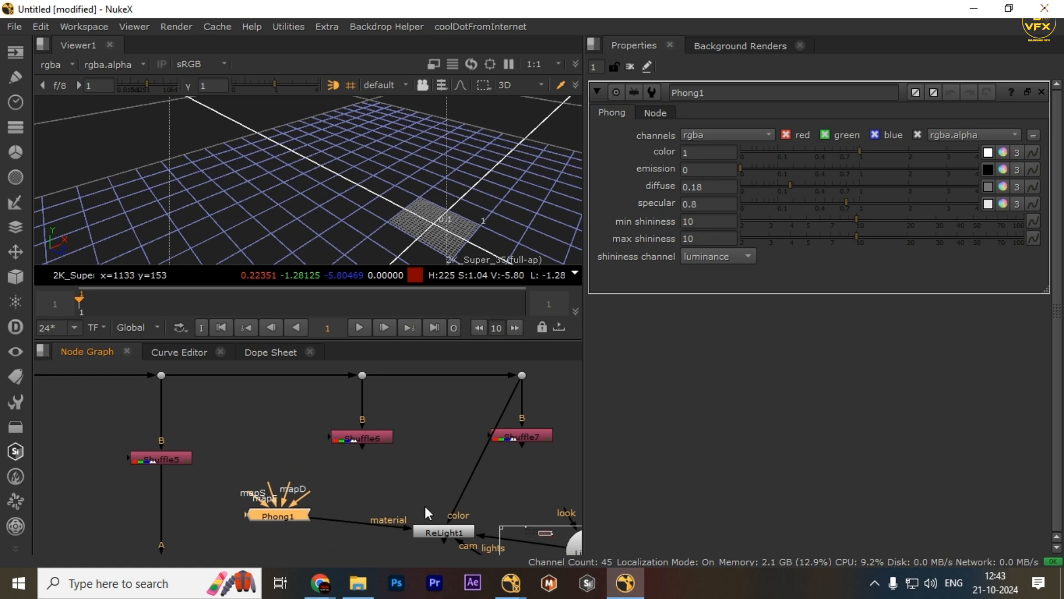
# Open ReLight1's properties, and delete Shuffle6, Shuffle7 and the two dots above them
pyautogui.moveTo(440, 540); pyautogui.dragTo(381, 466, button='middle')
pyautogui.scroll(1, 381, 466)
pyautogui.click(381, 453)
pyautogui.scroll(-2, 381, 457)
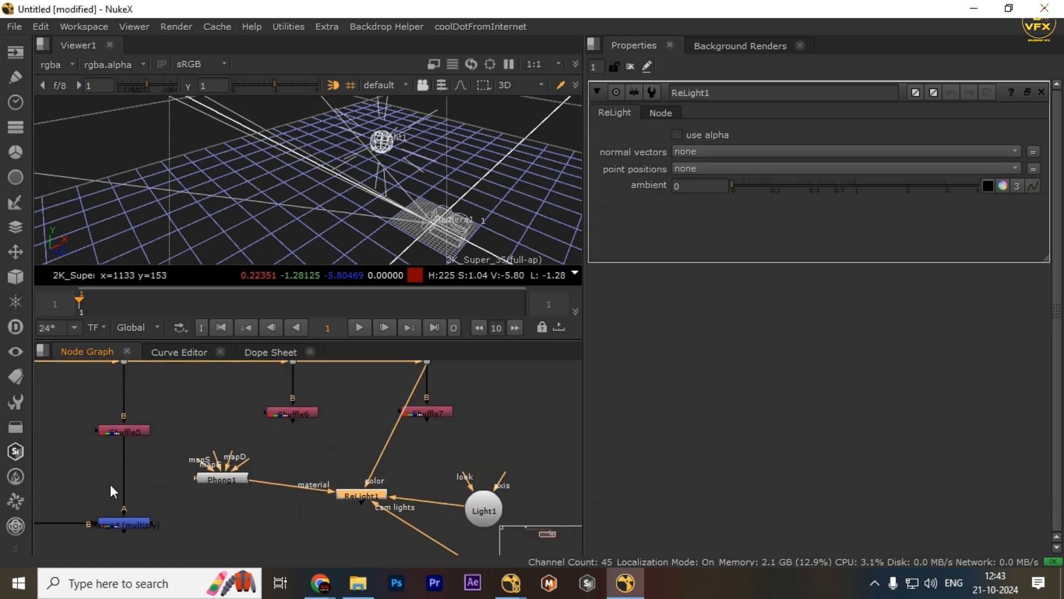
pyautogui.moveTo(299, 400); pyautogui.dragTo(297, 438, button='middle')
pyautogui.moveTo(199, 432); pyautogui.dragTo(536, 480)
pyautogui.press('Delete')
pyautogui.moveTo(447, 370); pyautogui.dragTo(238, 419)
pyautogui.press('Delete')
pyautogui.moveTo(378, 530); pyautogui.dragTo(373, 532)
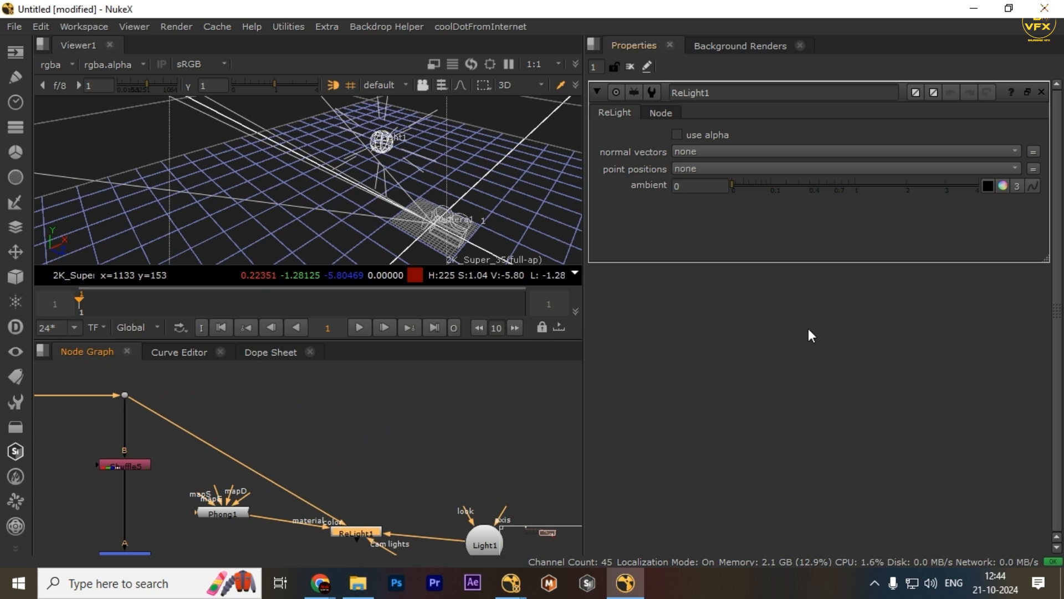
# Set ReLight1's normal vectors to N and point positions to position, and display its result in the 2D viewer
pyautogui.click(703, 151)
pyautogui.click(707, 297)
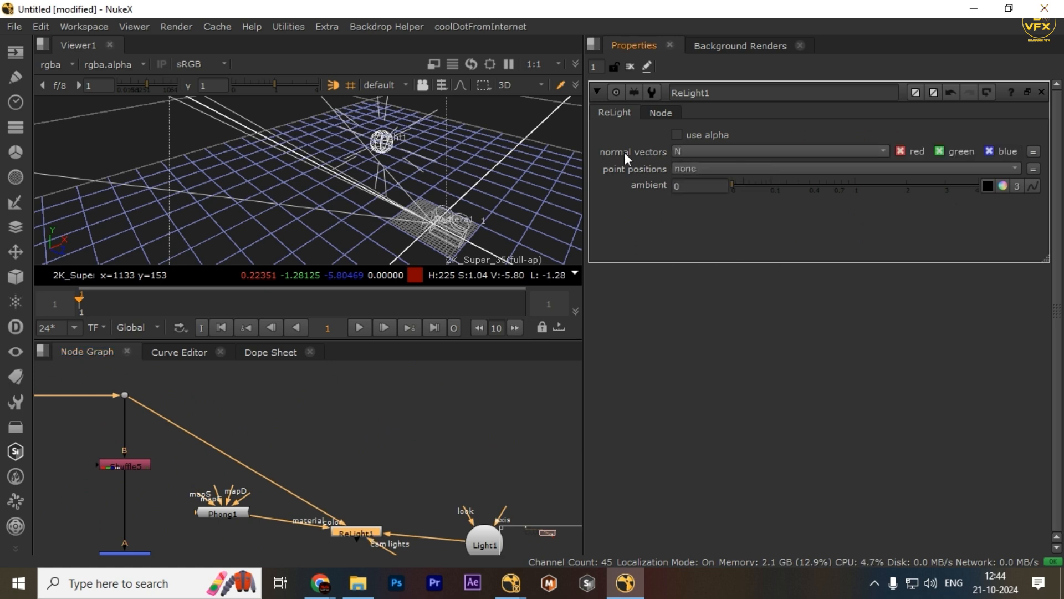
pyautogui.click(743, 171)
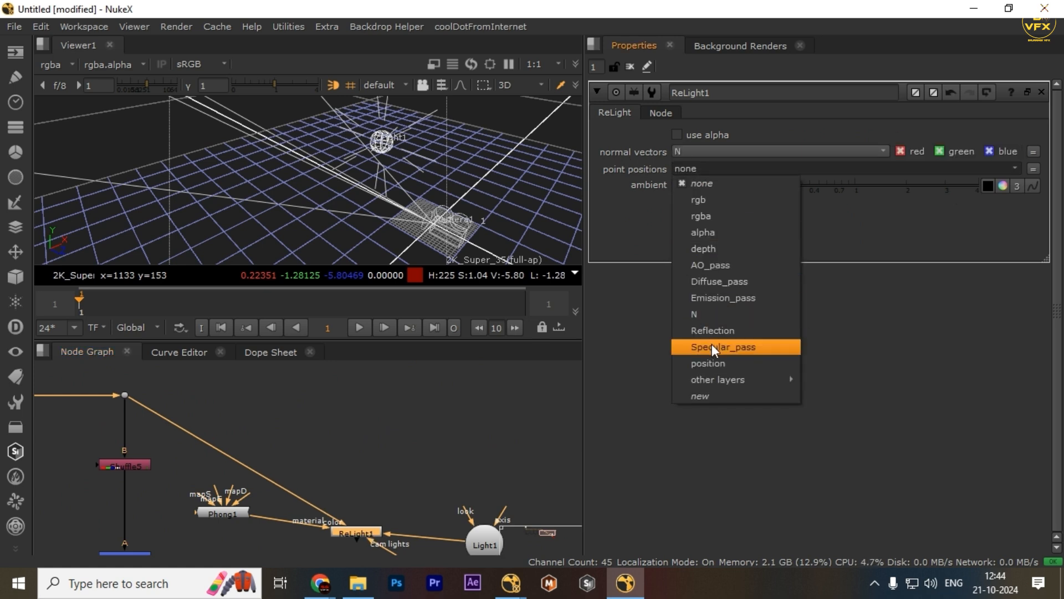
pyautogui.click(710, 363)
pyautogui.press('f')
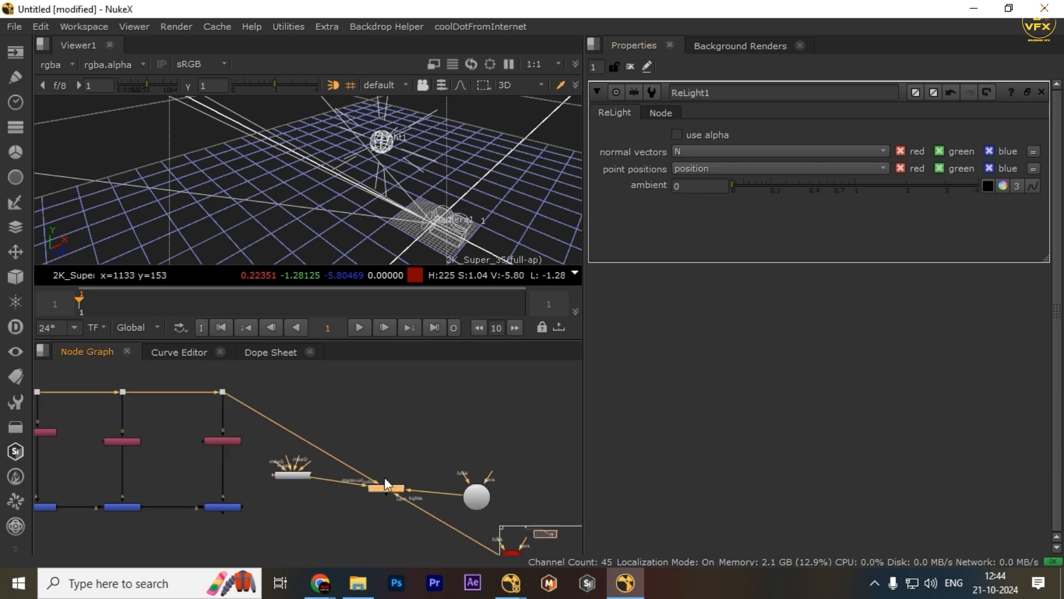
pyautogui.press('Tab')
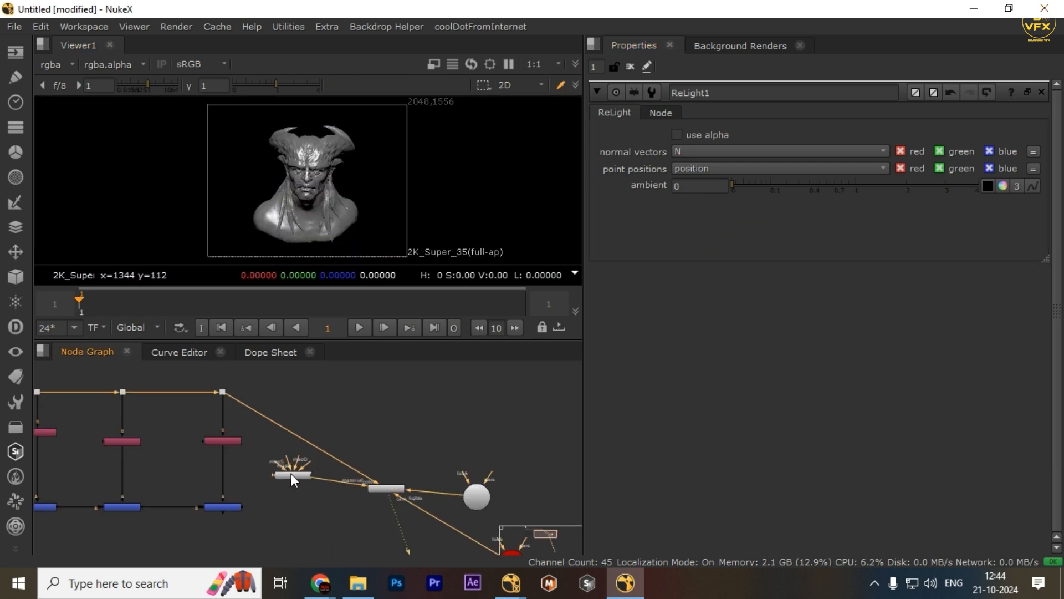
# Add a dot to ReLight1's color connection directly above the node, and line up Phong1 beside ReLight1
pyautogui.moveTo(291, 473); pyautogui.dragTo(456, 440)
pyautogui.moveTo(316, 461); pyautogui.dragTo(441, 519)
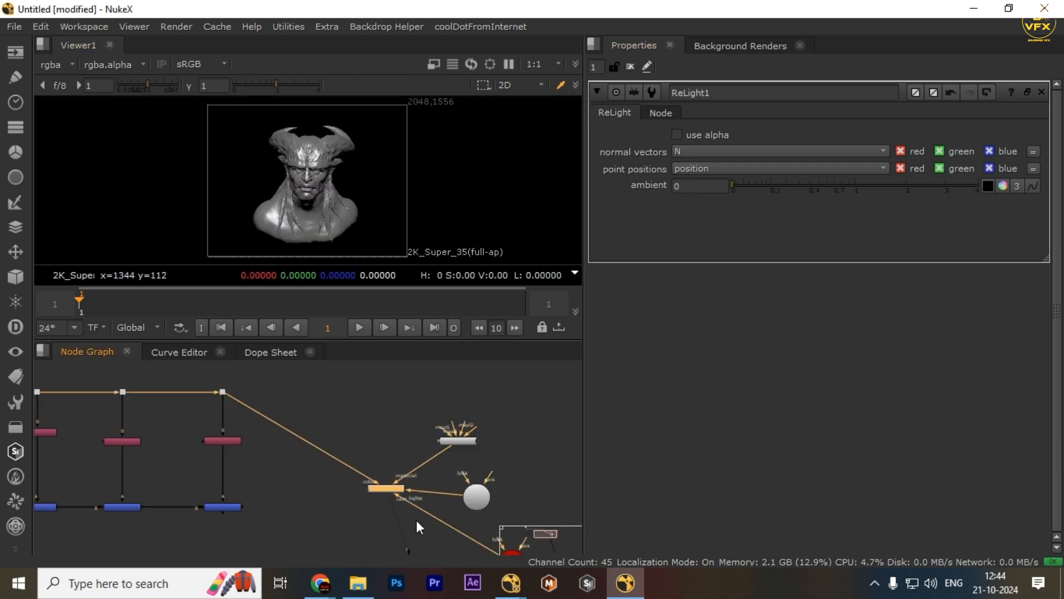
pyautogui.click(416, 520)
pyautogui.click(373, 488)
pyautogui.click(353, 492)
pyautogui.keyDown('ctrl'); pyautogui.moveTo(302, 438); pyautogui.dragTo(393, 395); pyautogui.keyUp('ctrl')
pyautogui.moveTo(457, 440); pyautogui.dragTo(321, 493)
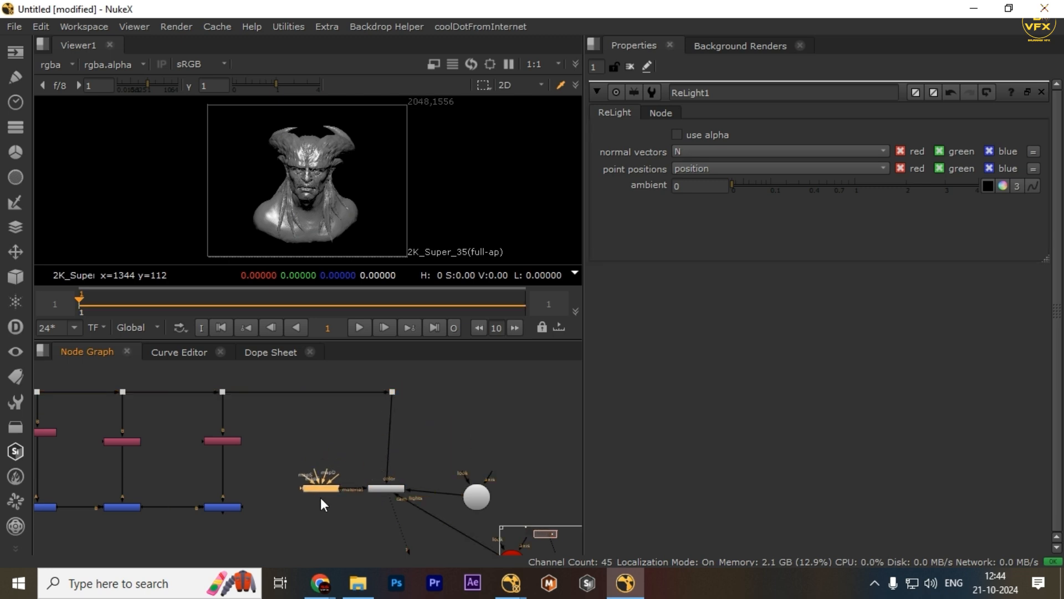
# Move Camera1 just above Light1 and open Phong1's properties
pyautogui.click(405, 488)
pyautogui.scroll(-1, 394, 490)
pyautogui.moveTo(394, 490); pyautogui.dragTo(385, 449, button='middle')
pyautogui.moveTo(484, 509); pyautogui.dragTo(451, 411)
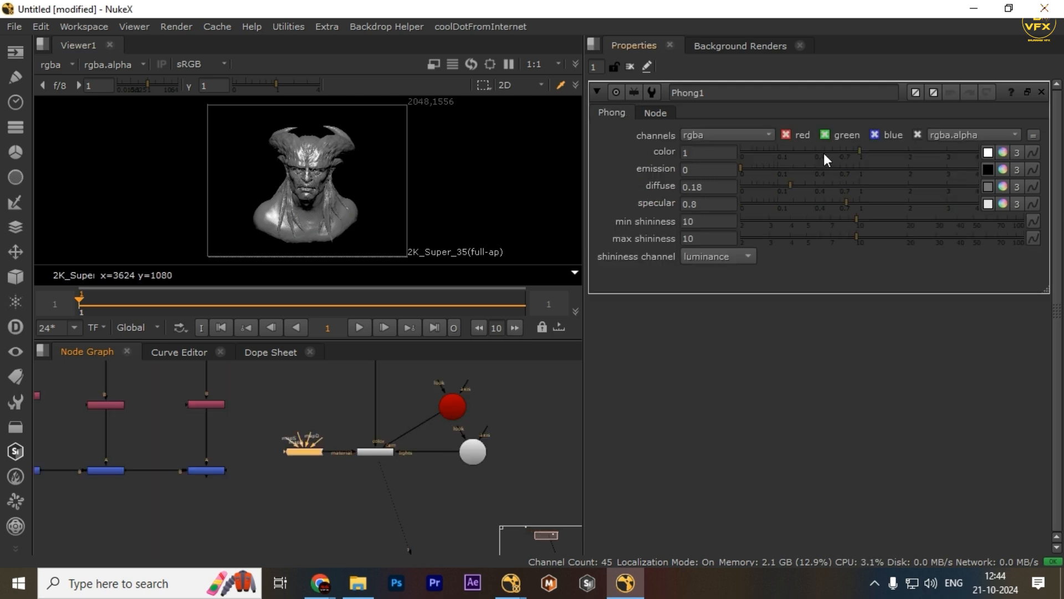
# Try Phong1's color at 0.39 and undo the change
pyautogui.moveTo(824, 153)
pyautogui.mouseDown()
pyautogui.moveTo(793, 161)
pyautogui.moveTo(816, 165)
pyautogui.mouseUp()
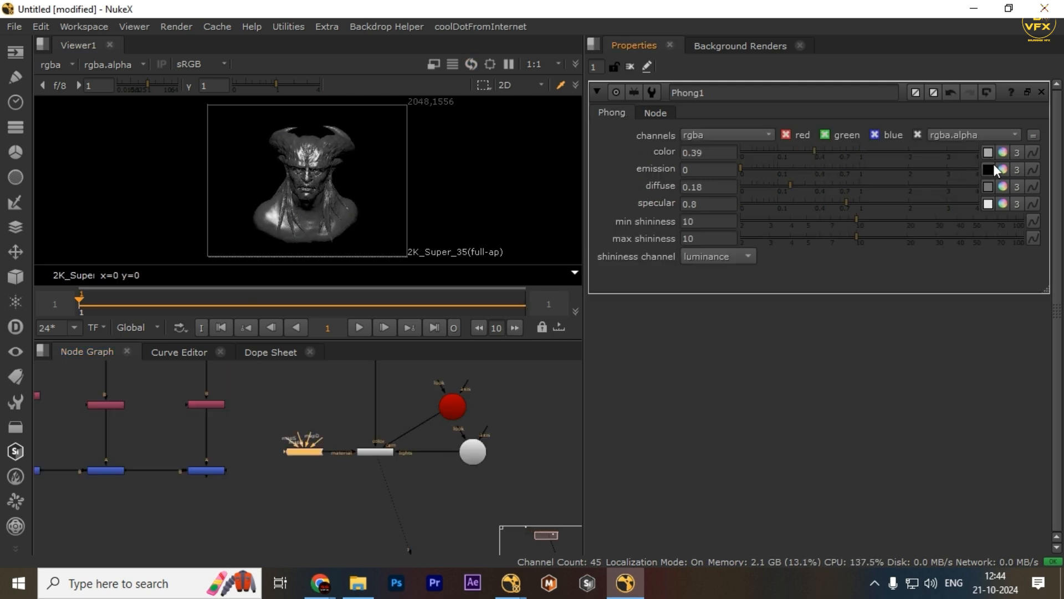
pyautogui.hotkey('ctrl', 'z')
# Set Light1's color to 0.345, 0.27, 0.205 and its intensity to 1.7
pyautogui.doubleClick(471, 454)
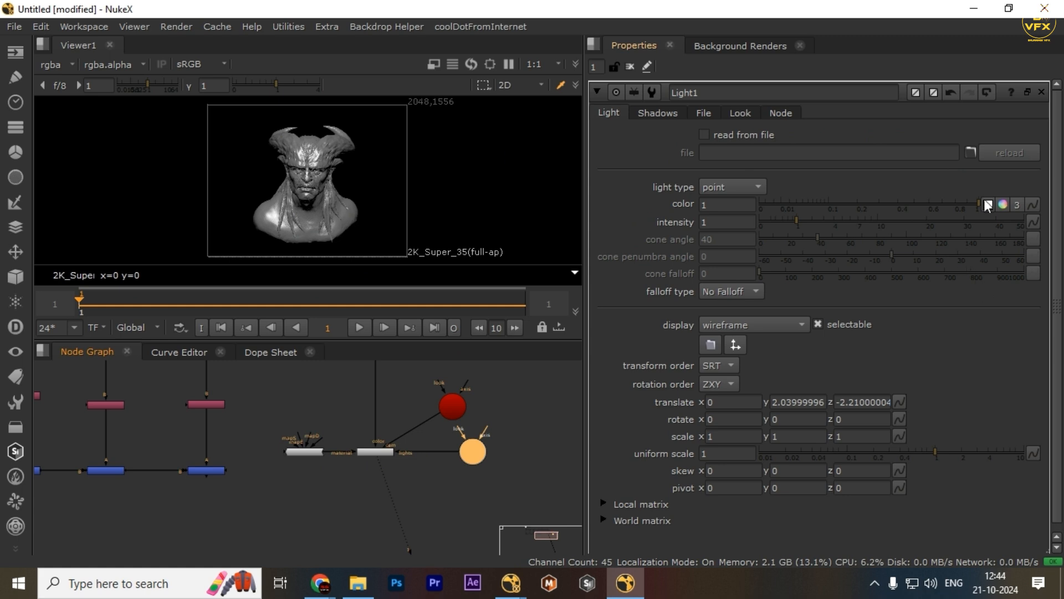
pyautogui.moveTo(958, 206); pyautogui.dragTo(866, 209)
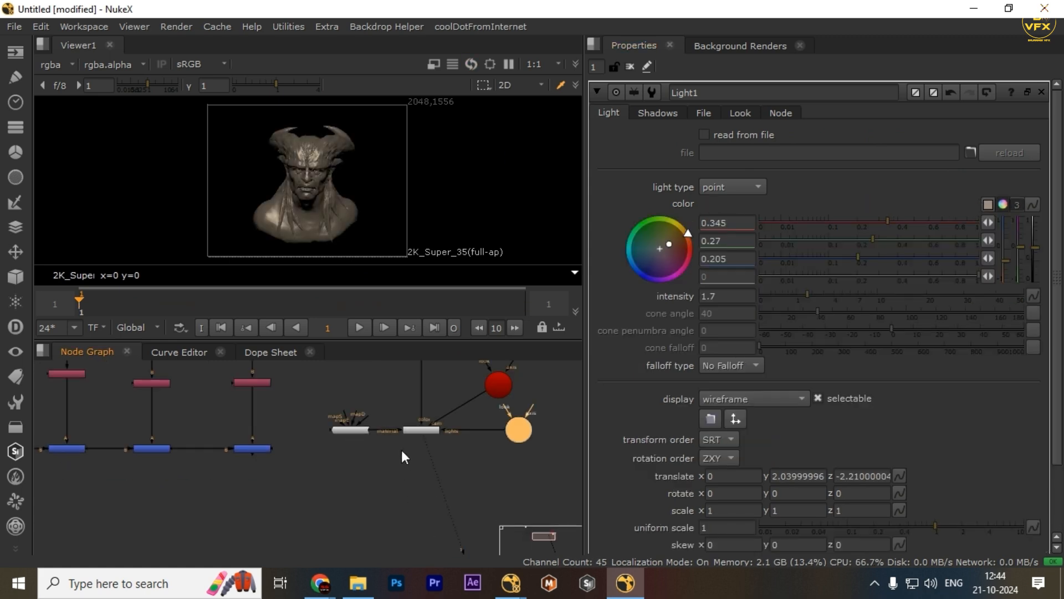
# Add a Merge node on ReLight1's output and place it directly below ReLight1
pyautogui.moveTo(410, 475); pyautogui.dragTo(437, 478, button='middle')
pyautogui.press('m')
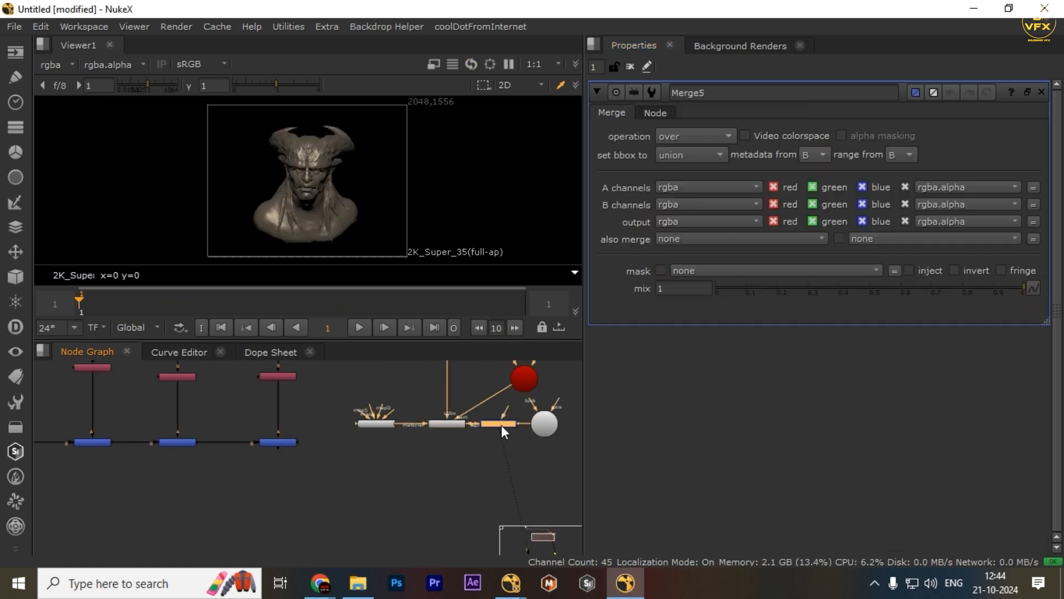
pyautogui.moveTo(501, 424); pyautogui.dragTo(451, 481)
# Move the last pass branch, with its dot, Shuffle and multiply merge, out beyond the ReLight, camera and light nodes
pyautogui.scroll(-3, 451, 481)
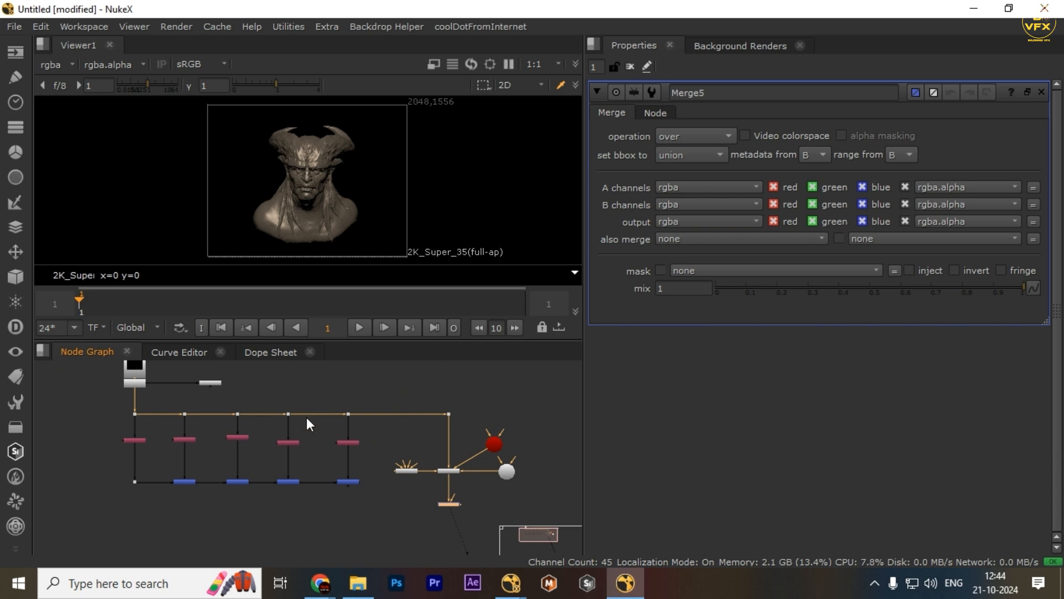
pyautogui.moveTo(314, 437); pyautogui.dragTo(332, 451)
pyautogui.click(325, 468)
pyautogui.moveTo(335, 400); pyautogui.dragTo(390, 521)
pyautogui.moveTo(350, 423); pyautogui.dragTo(451, 414)
pyautogui.moveTo(344, 444); pyautogui.dragTo(571, 468)
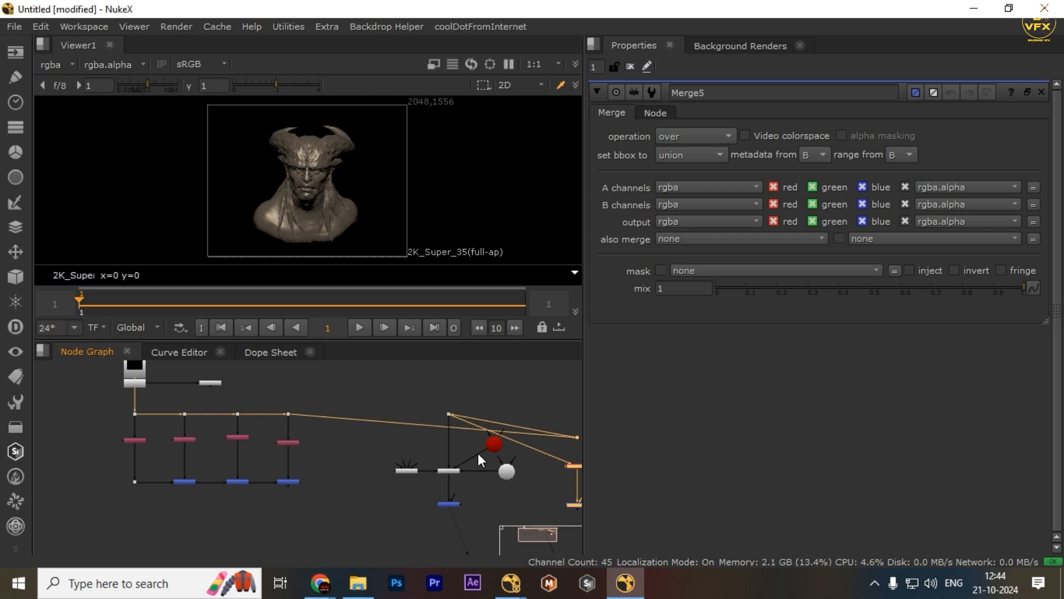
# Connect the dot above ReLight1 directly to the fourth pass's dot, bypassing the moved branch
pyautogui.scroll(-2, 478, 449)
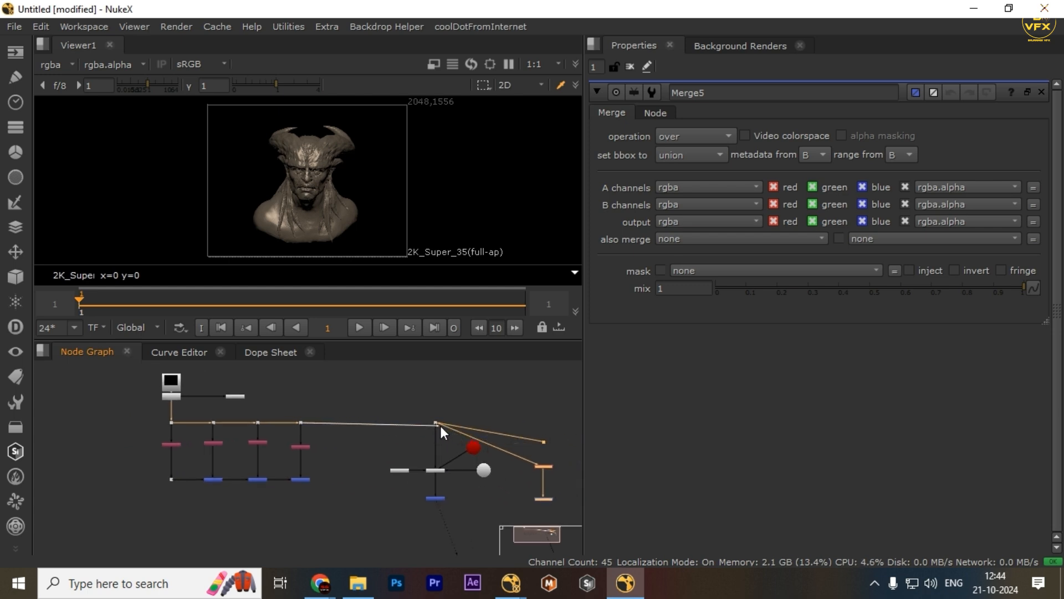
pyautogui.moveTo(359, 441); pyautogui.dragTo(529, 532)
pyautogui.keyDown('shift'); pyautogui.moveTo(502, 405); pyautogui.dragTo(457, 464); pyautogui.keyUp('shift')
pyautogui.keyDown('shift'); pyautogui.moveTo(448, 386); pyautogui.dragTo(376, 469); pyautogui.keyUp('shift')
# Connect Merge5 to the last plus merge of the chain and line it up with that row beneath ReLight1
pyautogui.scroll(5, 331, 503)
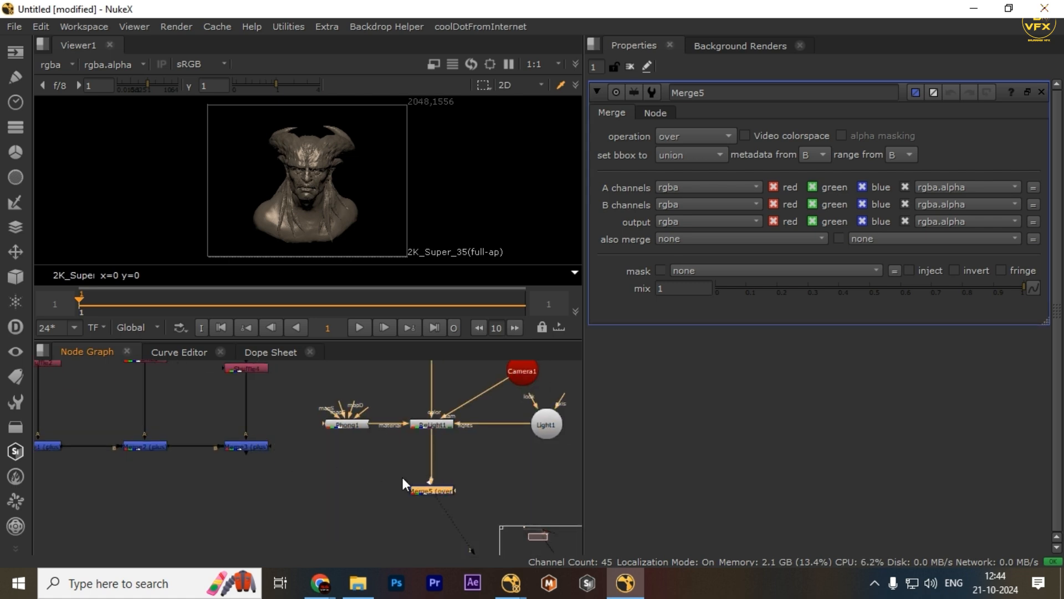
pyautogui.moveTo(403, 478); pyautogui.dragTo(253, 450)
pyautogui.moveTo(417, 489); pyautogui.dragTo(422, 448)
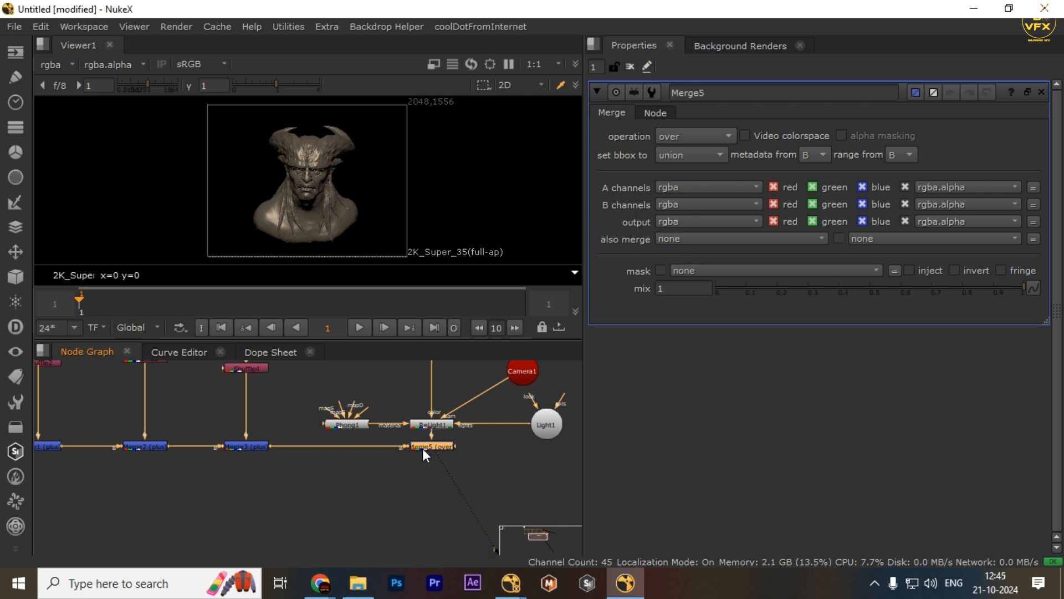
# Set Merge5's operation to plus and check the relit result against the passes without it
pyautogui.click(699, 136)
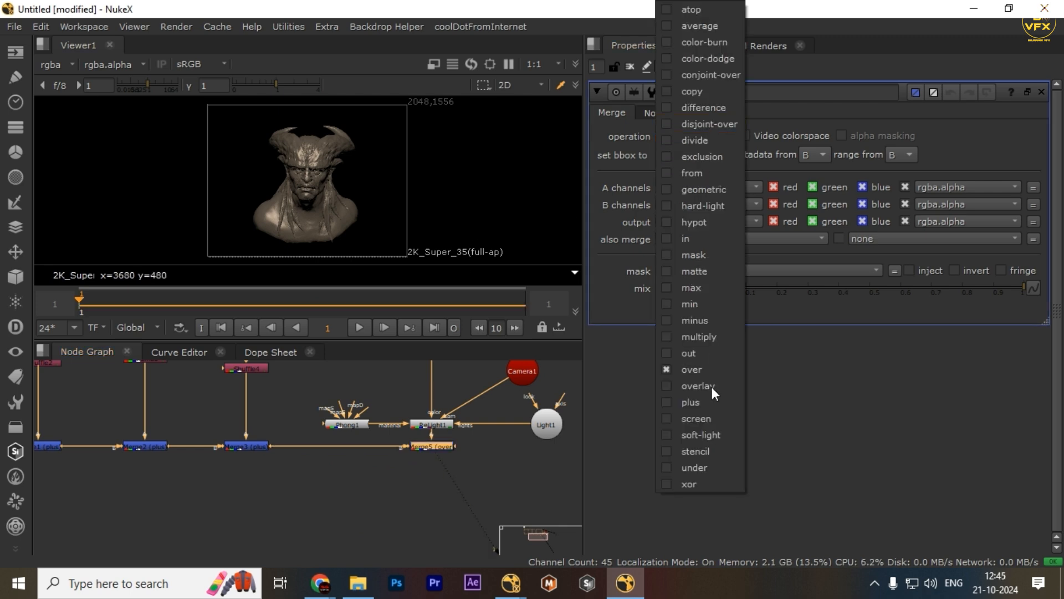
pyautogui.click(710, 402)
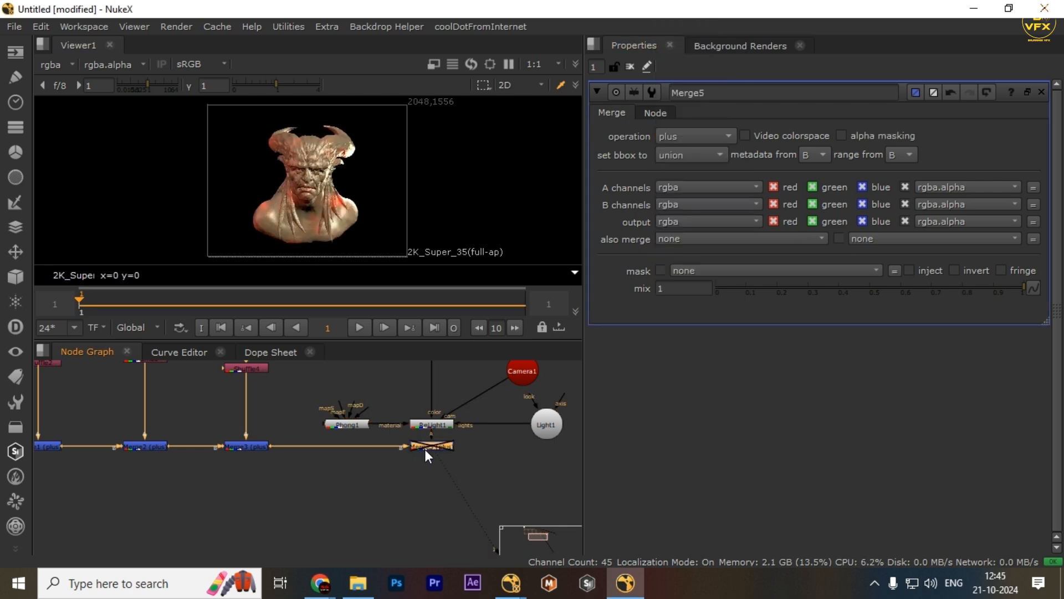
pyautogui.press('f')
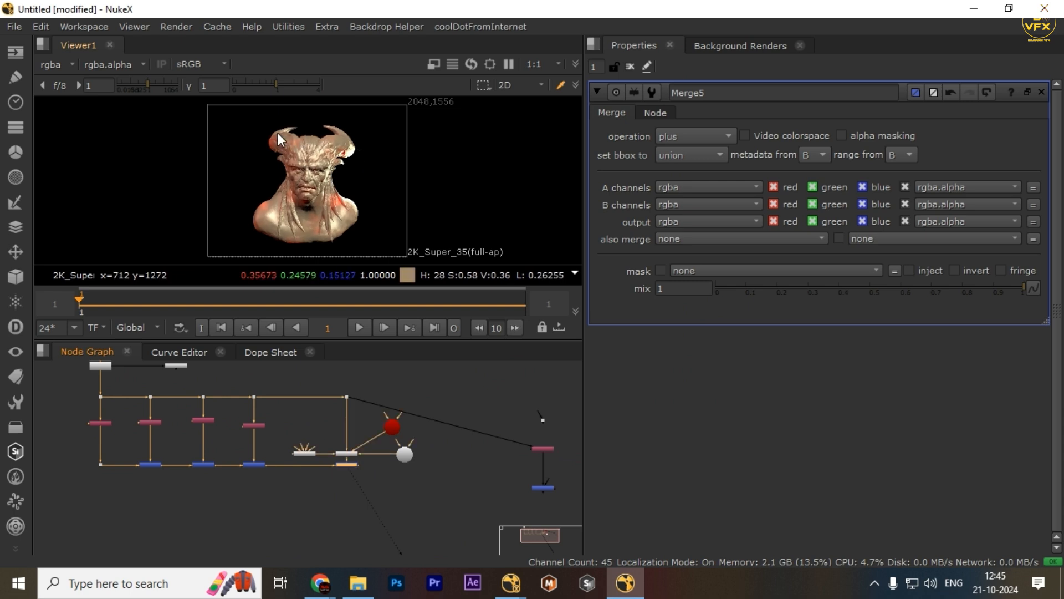
# Align the moved branch's dot with the source line, connect its multiply merge to Merge5 and display the result
pyautogui.moveTo(543, 420); pyautogui.dragTo(541, 398)
pyautogui.moveTo(528, 483); pyautogui.dragTo(509, 467, button='middle')
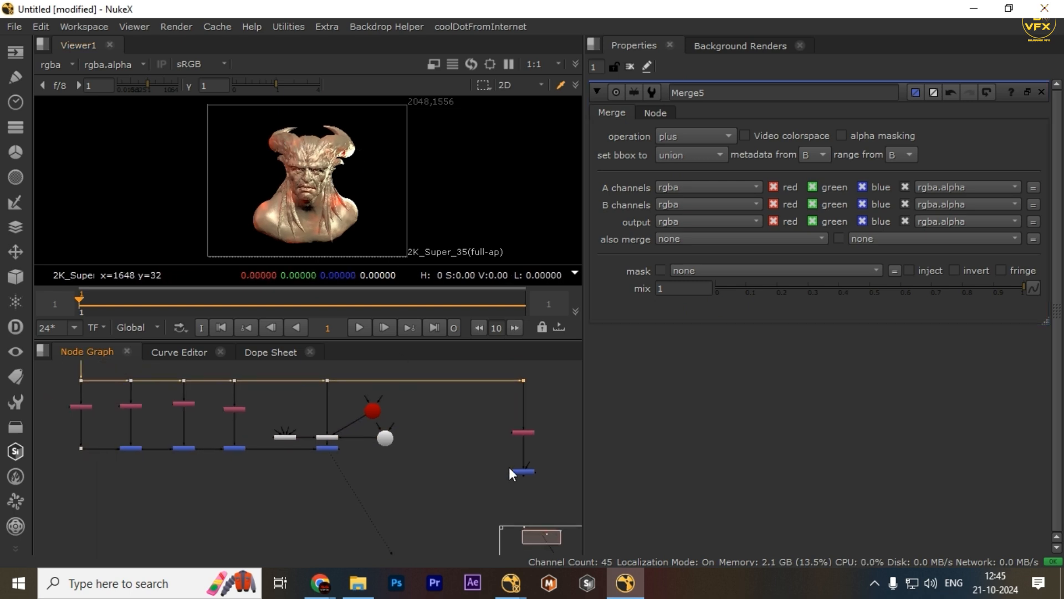
pyautogui.moveTo(527, 464); pyautogui.dragTo(327, 450)
pyautogui.moveTo(517, 474); pyautogui.dragTo(522, 454)
pyautogui.press('1')
# Move the whole multiply branch closer to the ReLight nodes, keeping it in line with the merge row
pyautogui.click(501, 453)
pyautogui.moveTo(501, 453); pyautogui.dragTo(475, 469, button='middle')
pyautogui.moveTo(539, 376); pyautogui.dragTo(428, 488)
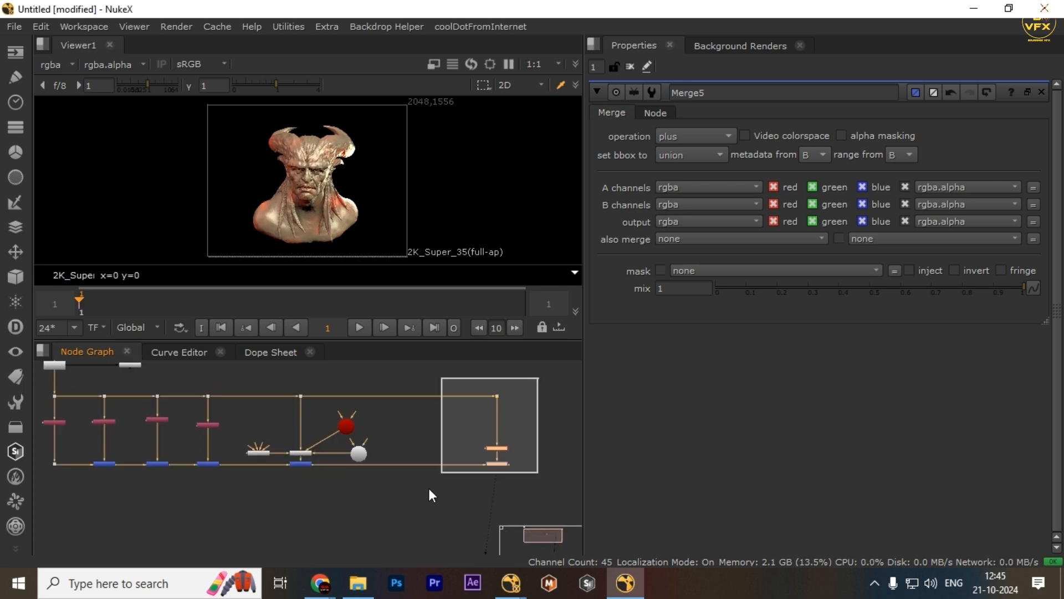
pyautogui.moveTo(497, 467); pyautogui.dragTo(418, 464)
# Warm up Light1's color by setting red to 0.475 and blue to 0.145
pyautogui.scroll(3, 288, 455)
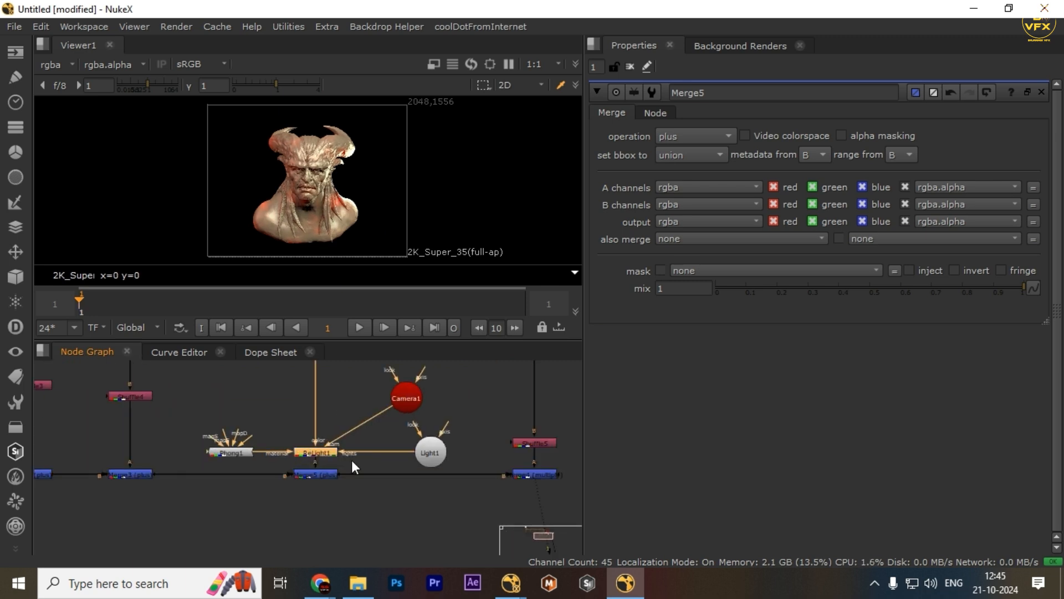
pyautogui.doubleClick(421, 451)
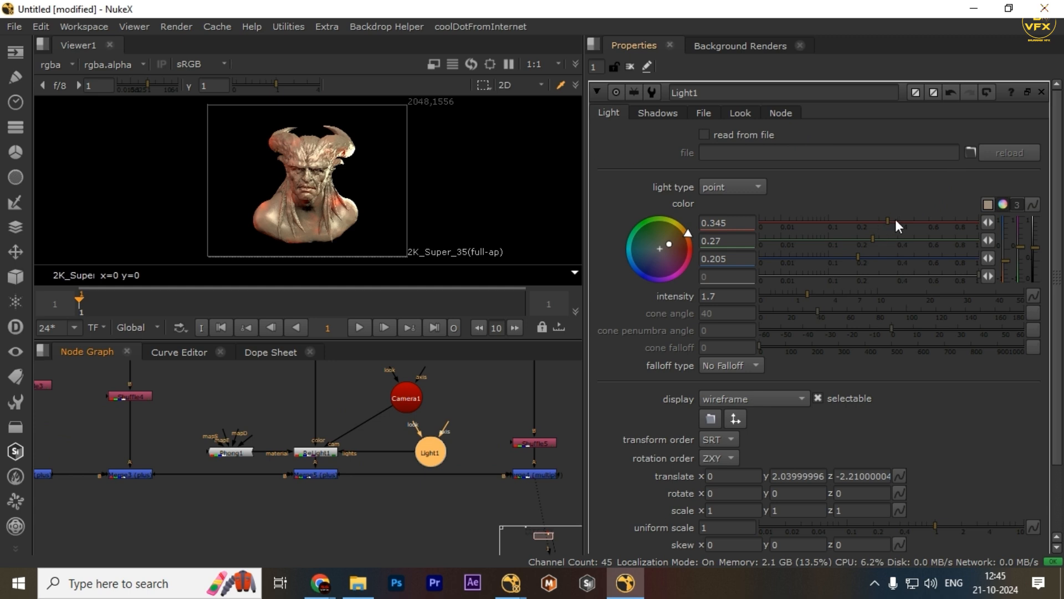
pyautogui.moveTo(887, 222); pyautogui.dragTo(912, 227)
pyautogui.moveTo(850, 256); pyautogui.dragTo(842, 256)
pyautogui.moveTo(911, 224)
pyautogui.mouseDown()
pyautogui.moveTo(890, 225)
pyautogui.moveTo(910, 227)
pyautogui.mouseUp()
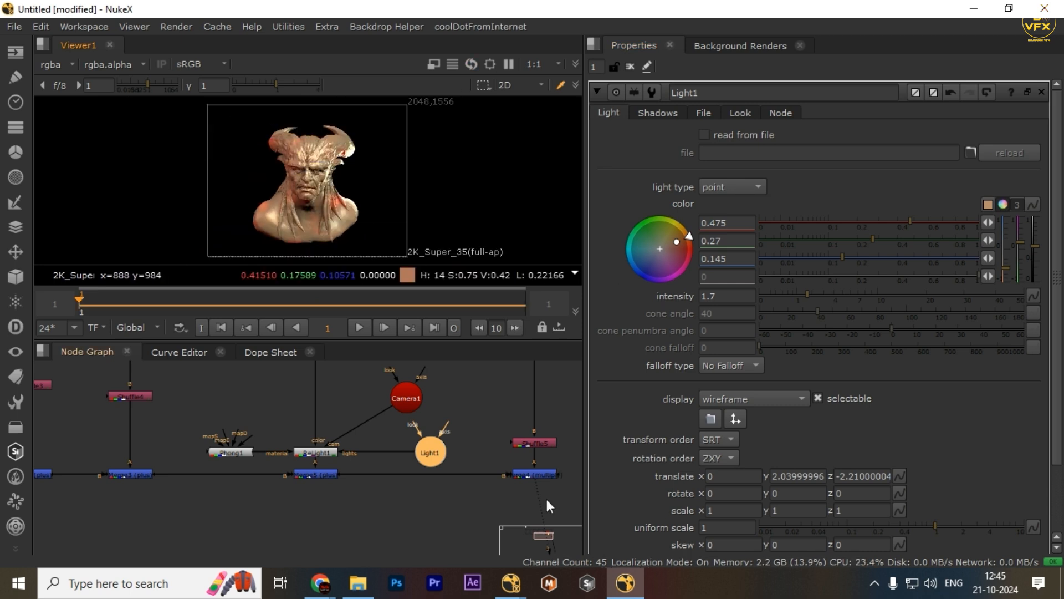
# Add a new Shuffle node in the empty area beside the first pass branch
pyautogui.scroll(-5, 547, 499)
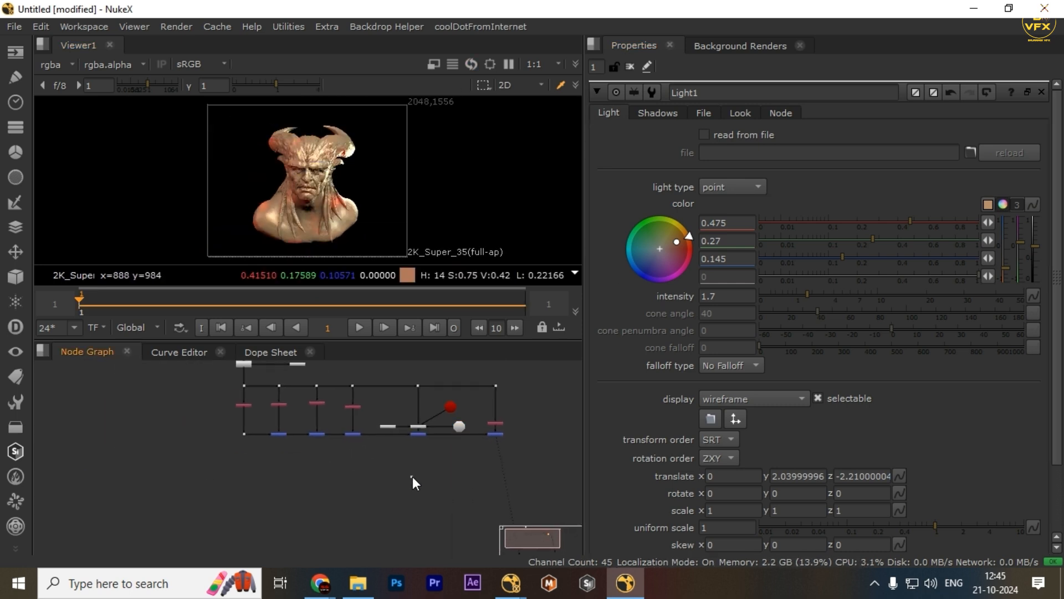
pyautogui.scroll(3, 488, 444)
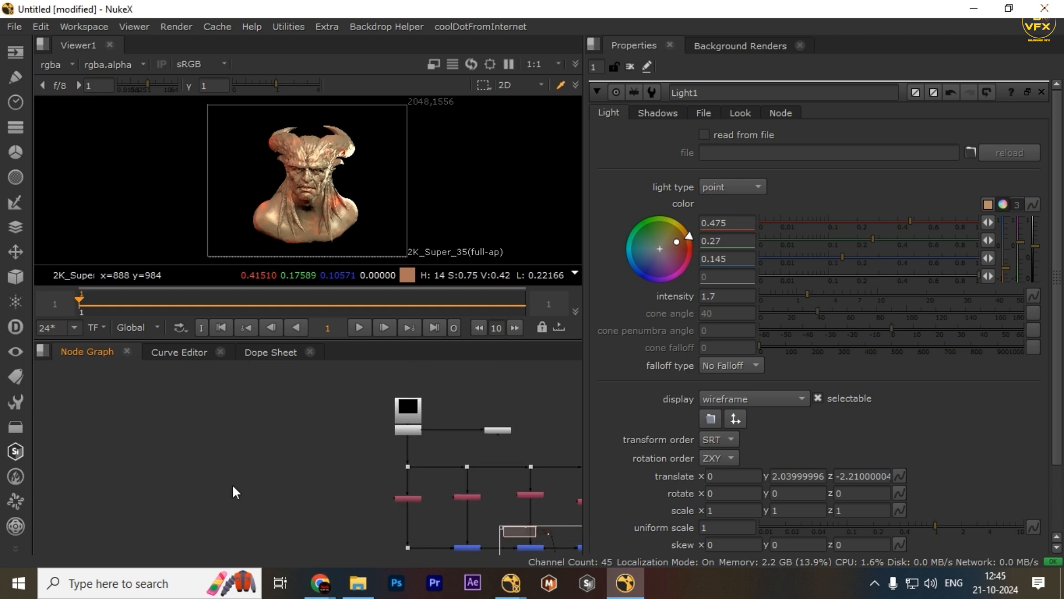
pyautogui.press('Tab')
pyautogui.write('shu')
pyautogui.click(180, 395)
pyautogui.scroll(3, 360, 500)
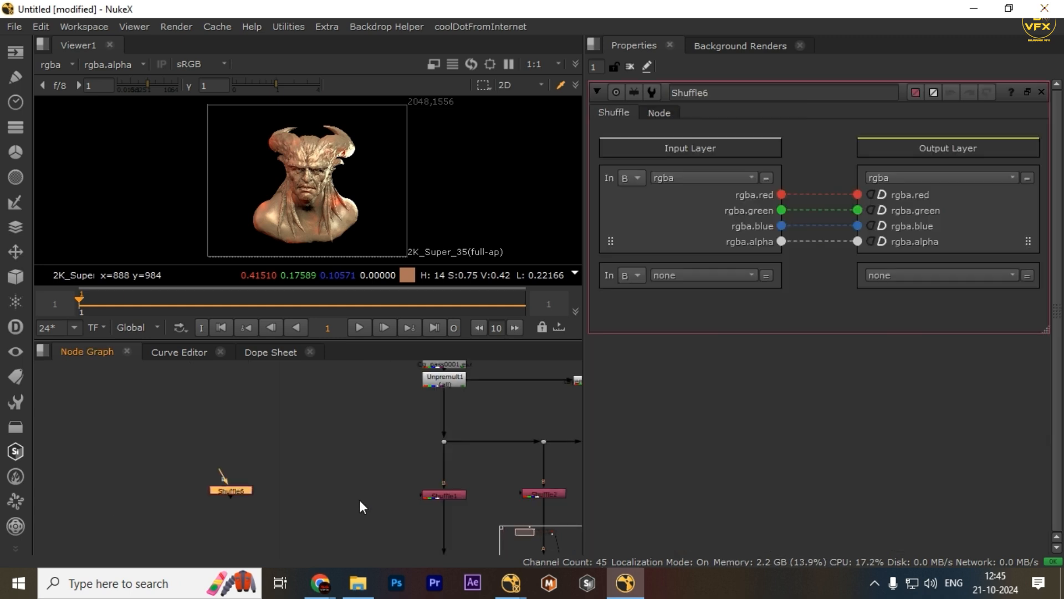
# Connect Shuffle6 to the first dot below Unpremult1 and add a corner dot directly above Shuffle6
pyautogui.keyDown('shift'); pyautogui.moveTo(394, 413); pyautogui.dragTo(473, 452); pyautogui.keyUp('shift')
pyautogui.press('y')
pyautogui.click(303, 468)
pyautogui.scroll(-1, 328, 484)
pyautogui.moveTo(275, 484); pyautogui.dragTo(333, 484, button='middle')
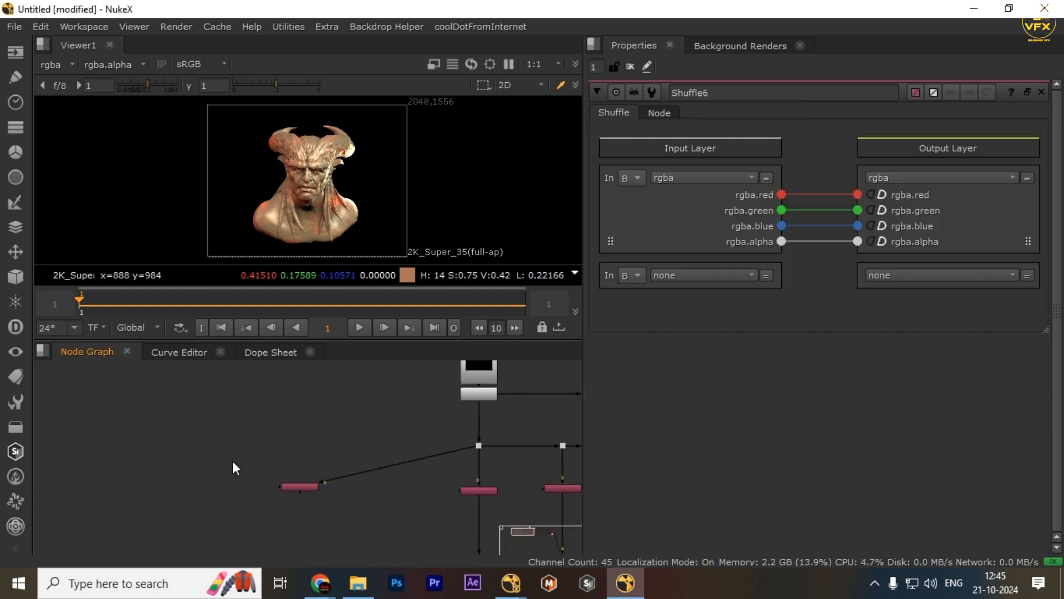
pyautogui.moveTo(232, 460); pyautogui.dragTo(347, 510)
pyautogui.press('.')
# Display Shuffle6's alpha and route its rgba.alpha input to the red, green and blue outputs
pyautogui.press('1')
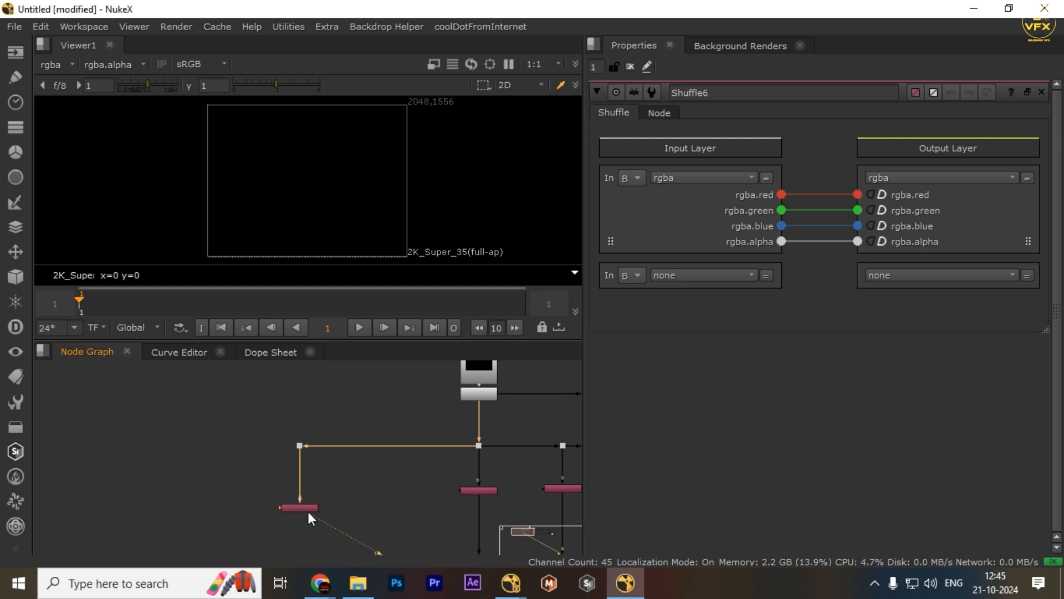
pyautogui.press('a')
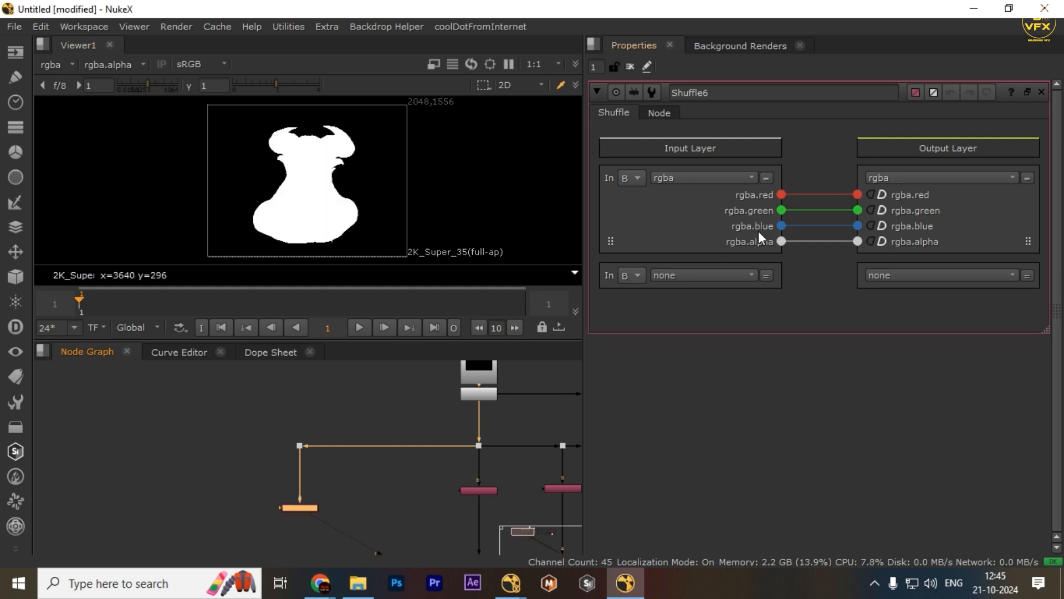
pyautogui.keyDown('ctrl'); pyautogui.keyDown('shift'); pyautogui.moveTo(781, 242); pyautogui.dragTo(857, 196); pyautogui.keyUp('shift'); pyautogui.keyUp('ctrl')
# Add an unconnected Copy node below Shuffle6
pyautogui.scroll(-3, 332, 521)
pyautogui.moveTo(395, 543)
pyautogui.mouseDown(button='middle')
pyautogui.moveTo(392, 494)
pyautogui.moveTo(271, 480)
pyautogui.mouseUp(button='middle')
pyautogui.moveTo(474, 464); pyautogui.dragTo(285, 466, button='middle')
pyautogui.scroll(3, 440, 459)
pyautogui.moveTo(427, 447); pyautogui.dragTo(561, 491)
pyautogui.scroll(-1, 521, 480)
pyautogui.moveTo(487, 526); pyautogui.dragTo(488, 487, button='middle')
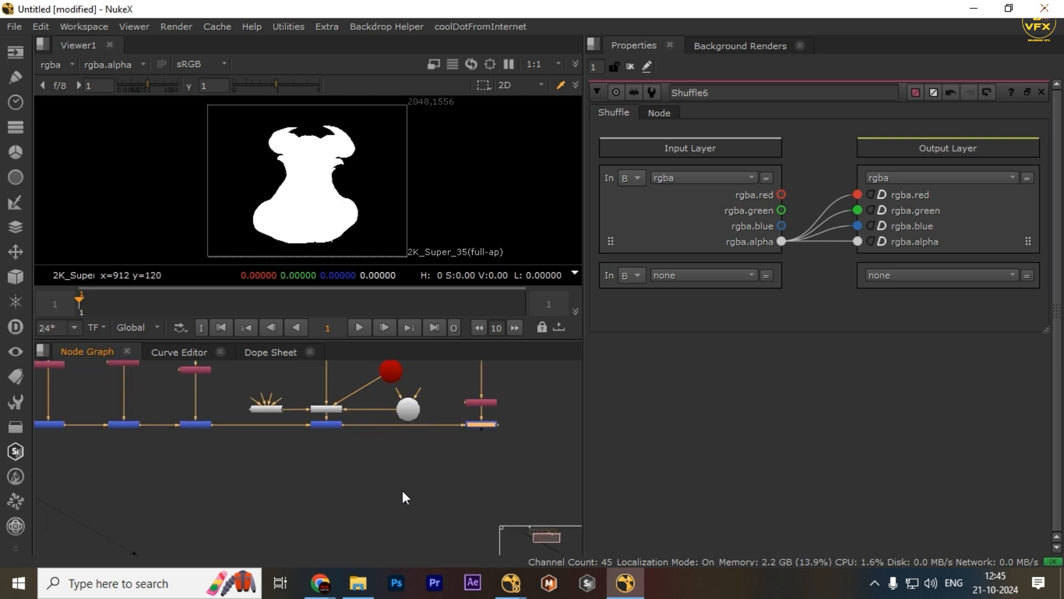
pyautogui.click(211, 480)
pyautogui.moveTo(207, 480); pyautogui.dragTo(421, 488, button='middle')
pyautogui.moveTo(232, 496); pyautogui.dragTo(451, 522, button='middle')
pyautogui.press('k')
pyautogui.scroll(3, 281, 469)
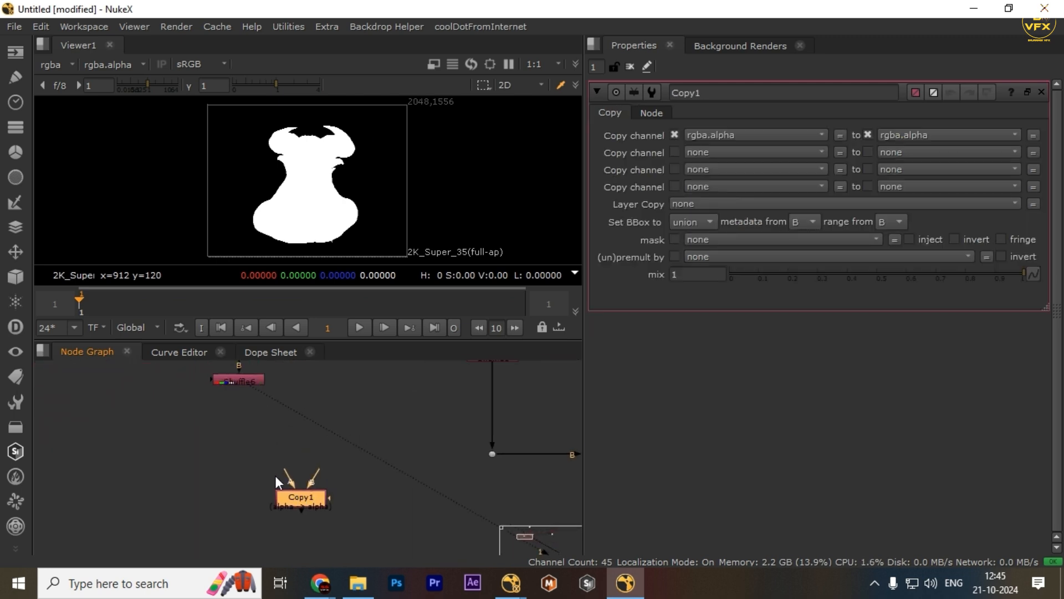
# Connect Shuffle6 to Copy1, line Copy1 up below it and swap Copy1's inputs
pyautogui.moveTo(275, 474); pyautogui.dragTo(319, 528, button='middle')
pyautogui.keyDown('shift'); pyautogui.moveTo(351, 413); pyautogui.dragTo(211, 449); pyautogui.keyUp('shift')
pyautogui.scroll(-1, 441, 506)
pyautogui.moveTo(441, 506); pyautogui.dragTo(391, 470, button='middle')
pyautogui.press('y')
pyautogui.click(390, 497)
pyautogui.scroll(-3, 335, 499)
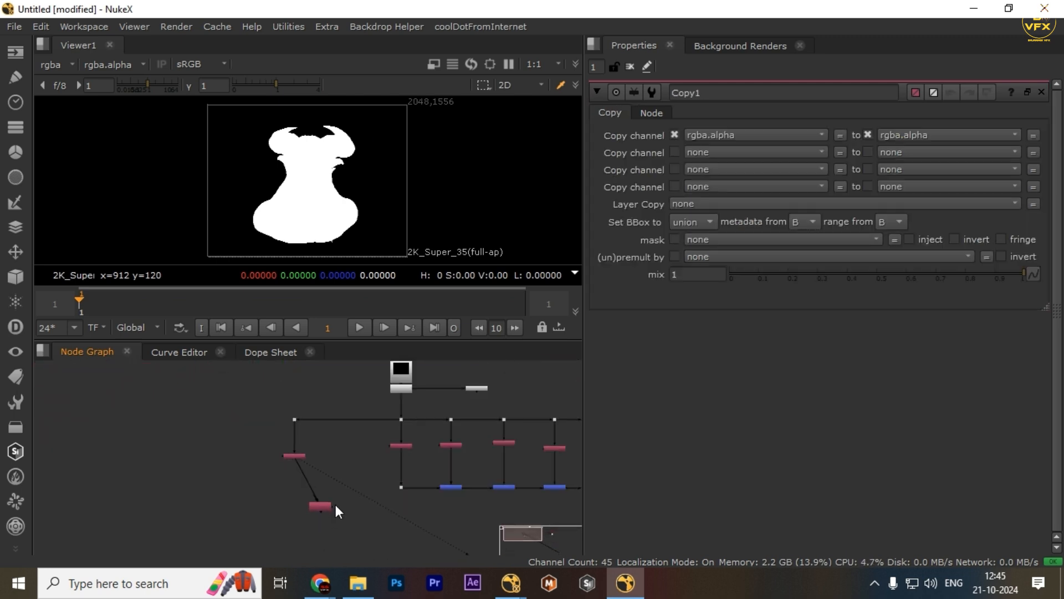
pyautogui.moveTo(331, 508); pyautogui.dragTo(304, 529)
pyautogui.scroll(3, 284, 523)
pyautogui.hotkey('shift', 'x')
pyautogui.scroll(-3, 372, 511)
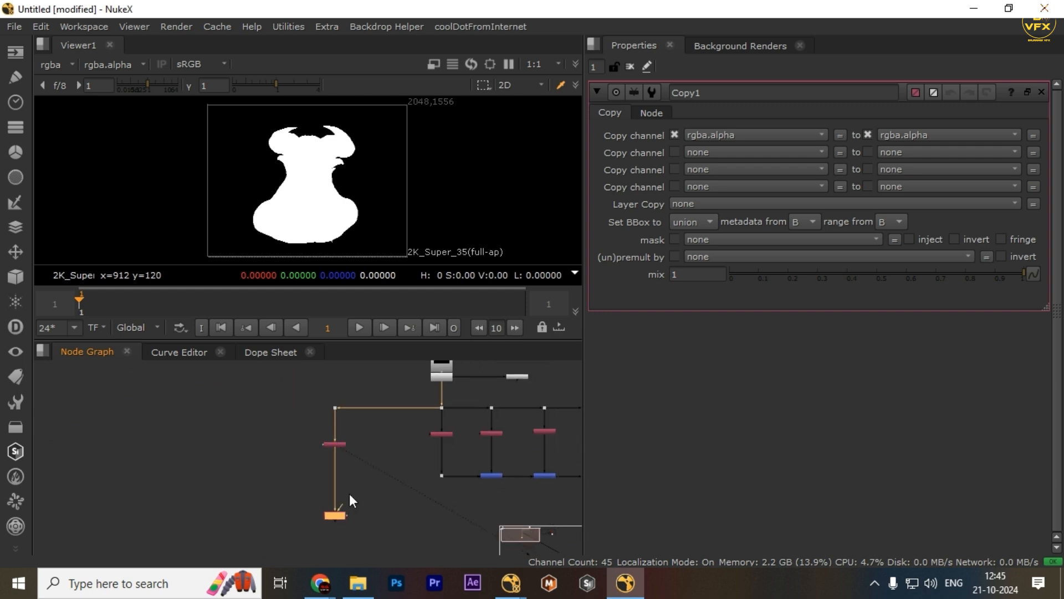
# Connect the multiply merge at the end of the pass chain to Copy1's free input
pyautogui.moveTo(349, 493); pyautogui.dragTo(190, 494, button='middle')
pyautogui.moveTo(488, 486); pyautogui.dragTo(309, 491, button='middle')
pyautogui.scroll(3, 463, 460)
pyautogui.moveTo(464, 515); pyautogui.dragTo(455, 457, button='middle')
pyautogui.keyDown('shift'); pyautogui.moveTo(490, 448); pyautogui.dragTo(375, 498); pyautogui.keyUp('shift')
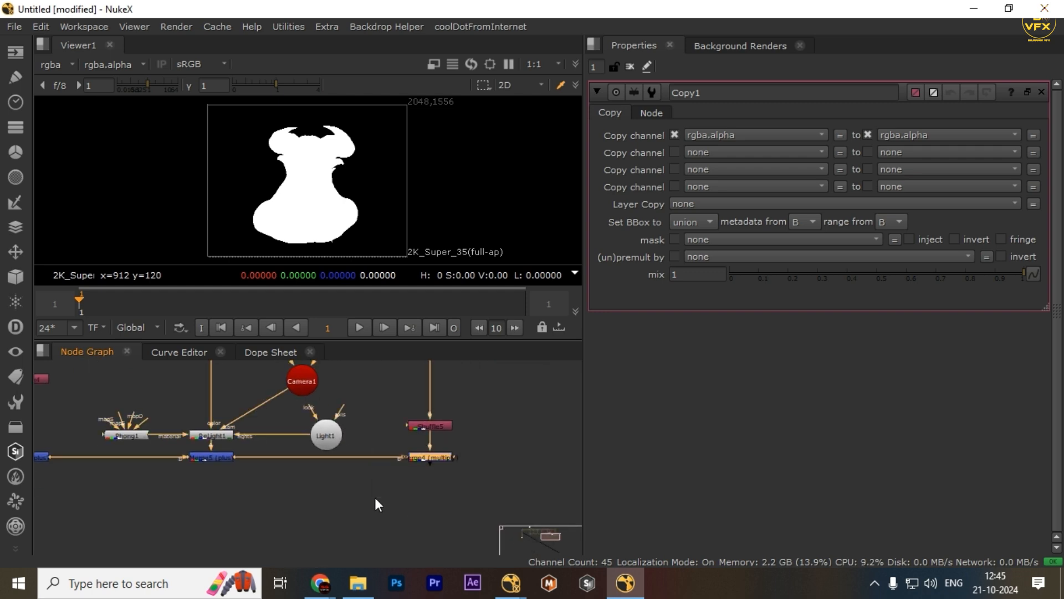
pyautogui.press('y')
# Route the connection between the multiply merge and Copy1 at a right angle through a dot below the merge
pyautogui.scroll(-3, 338, 511)
pyautogui.moveTo(324, 515); pyautogui.dragTo(519, 466, button='middle')
pyautogui.moveTo(95, 452); pyautogui.dragTo(261, 524)
pyautogui.moveTo(185, 470)
pyautogui.mouseDown()
pyautogui.moveTo(572, 470)
pyautogui.moveTo(171, 555)
pyautogui.moveTo(189, 528)
pyautogui.mouseUp()
pyautogui.click(207, 493)
pyautogui.moveTo(204, 487); pyautogui.dragTo(447, 521)
pyautogui.hotkey('ctrl', 'shift', 'x')
# Display Copy1's result in the viewer
pyautogui.scroll(-4, 272, 510)
pyautogui.scroll(4, 233, 524)
pyautogui.click(200, 518)
pyautogui.moveTo(200, 518); pyautogui.dragTo(347, 462, button='middle')
pyautogui.scroll(3, 348, 462)
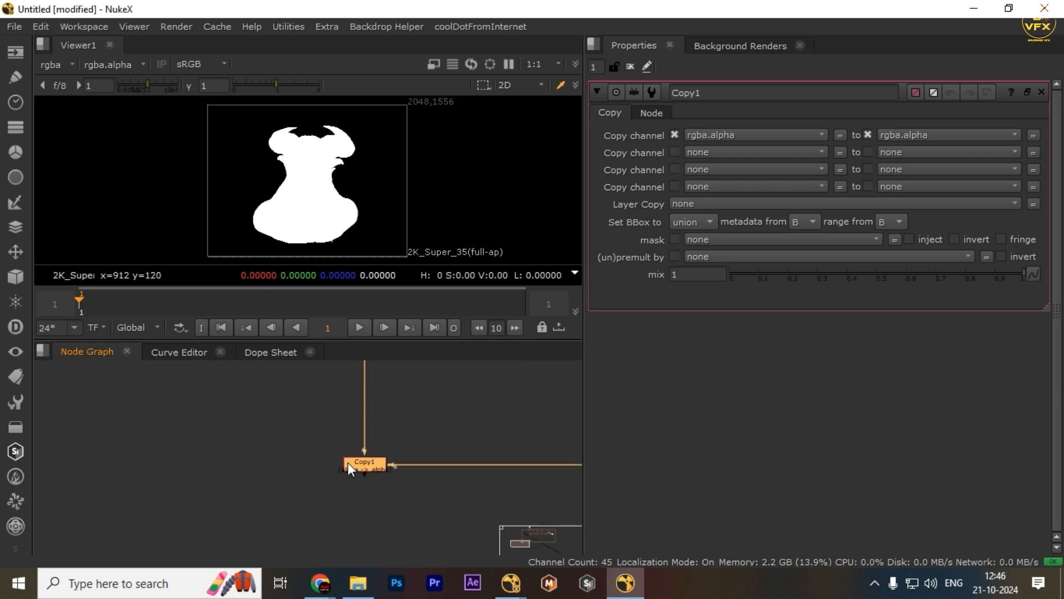
pyautogui.press('1')
# Add a Premult node after Copy1 and set it to multiply all channels
pyautogui.moveTo(402, 431); pyautogui.dragTo(228, 540)
pyautogui.press('Tab')
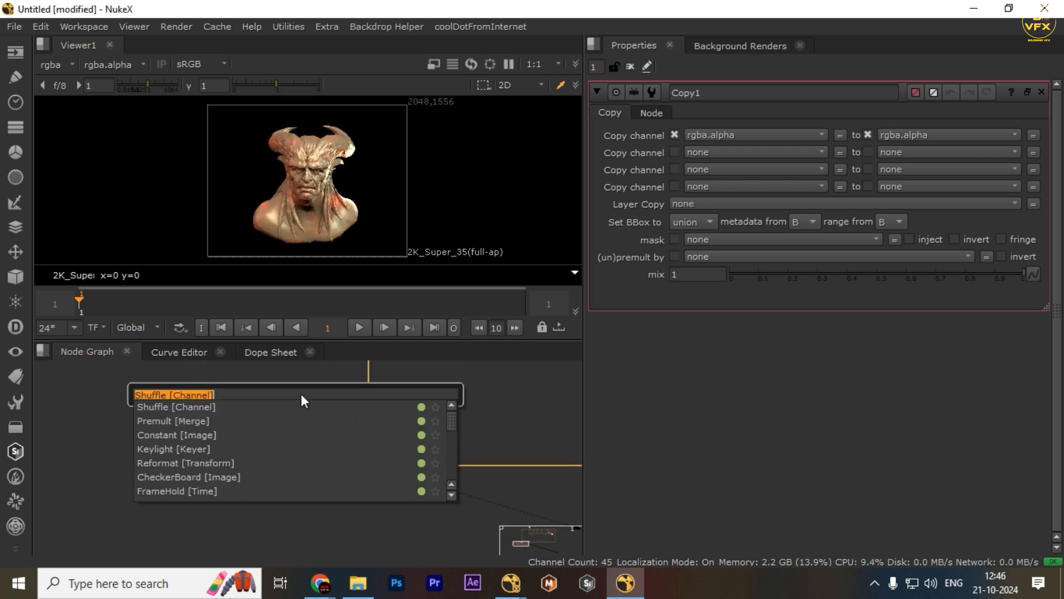
pyautogui.write('pre')
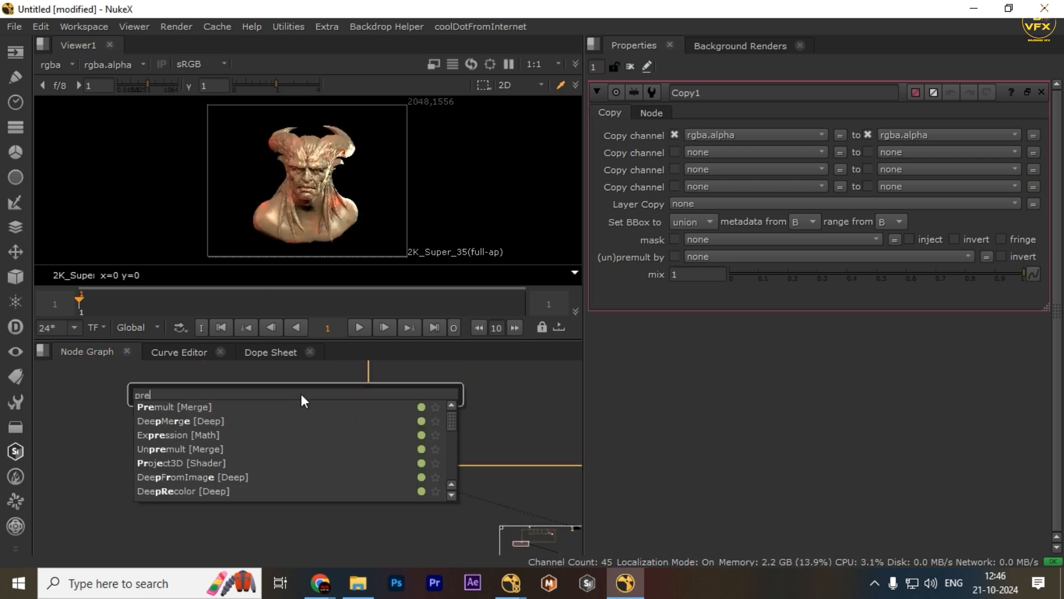
pyautogui.press('Return')
pyautogui.click(695, 135)
pyautogui.click(690, 149)
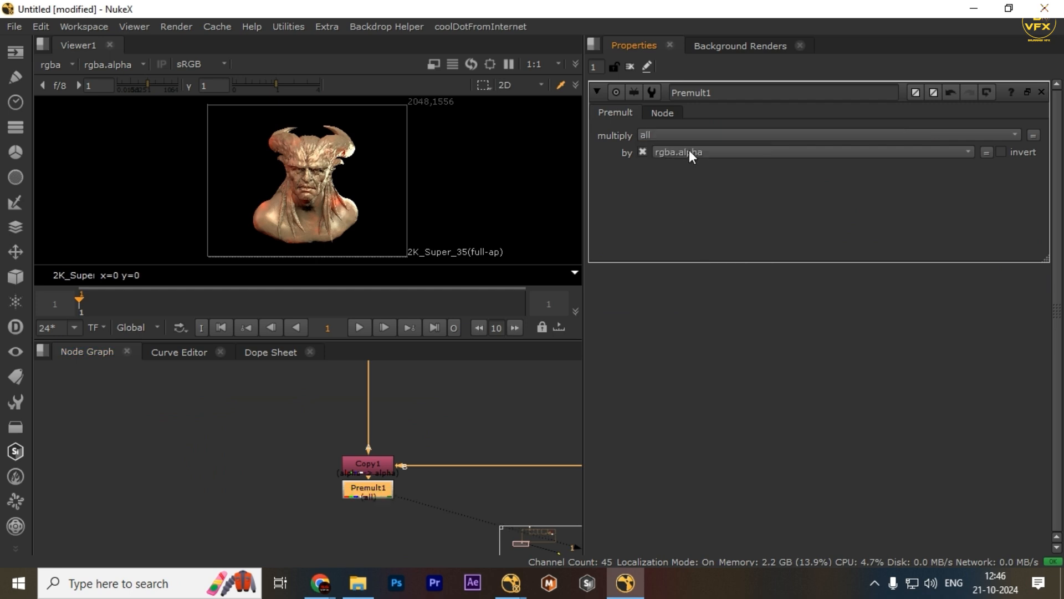
# Examine the complete node tree, from the source and pass branches through ReLight1 to Copy1 and Premult1
pyautogui.scroll(-2, 332, 443)
pyautogui.scroll(-4, 368, 446)
pyautogui.moveTo(379, 422); pyautogui.dragTo(387, 531, button='middle')
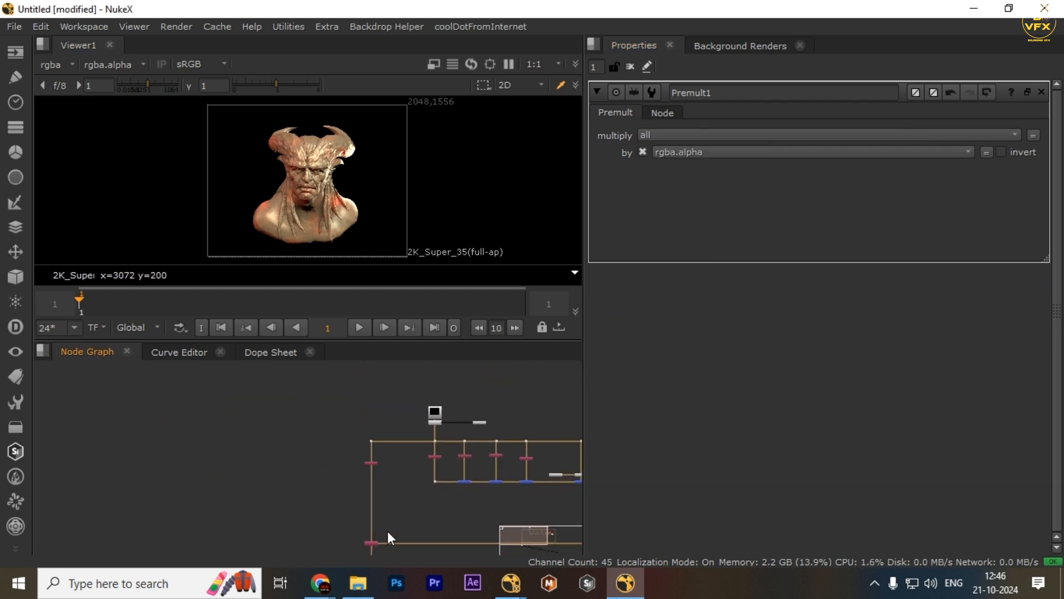
pyautogui.scroll(4, 380, 435)
pyautogui.moveTo(568, 399); pyautogui.dragTo(501, 437, button='middle')
pyautogui.scroll(4, 501, 438)
pyautogui.scroll(-4, 348, 488)
pyautogui.scroll(-3, 348, 487)
pyautogui.moveTo(370, 546); pyautogui.dragTo(393, 425, button='middle')
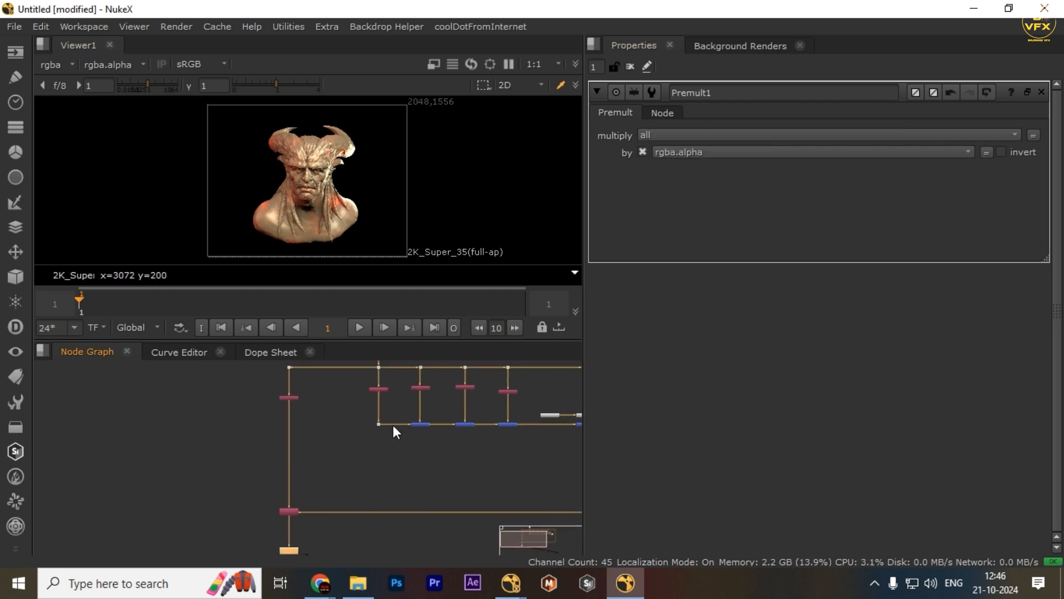
pyautogui.moveTo(294, 526); pyautogui.dragTo(359, 389, button='middle')
pyautogui.scroll(3, 359, 389)
pyautogui.click(430, 465)
pyautogui.scroll(-3, 431, 464)
pyautogui.moveTo(487, 390); pyautogui.dragTo(360, 440, button='middle')
pyautogui.scroll(-3, 425, 445)
pyautogui.moveTo(425, 445); pyautogui.dragTo(367, 490, button='middle')
pyautogui.moveTo(207, 495); pyautogui.dragTo(225, 455, button='middle')
pyautogui.scroll(1, 225, 455)
pyautogui.click(256, 478)
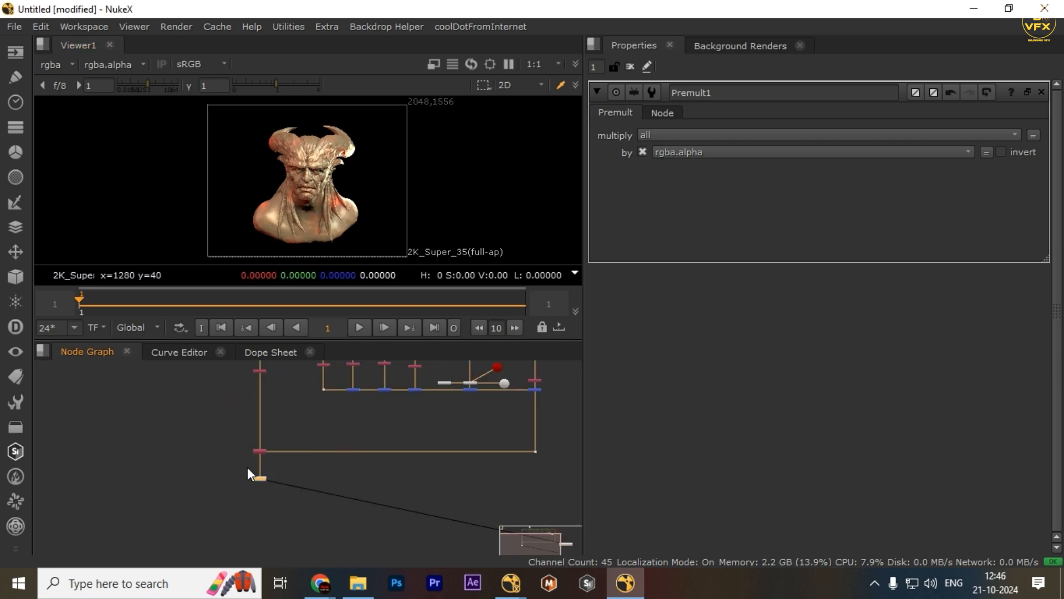
pyautogui.scroll(3, 247, 466)
pyautogui.scroll(-3, 314, 491)
pyautogui.moveTo(317, 488); pyautogui.dragTo(308, 531, button='middle')
pyautogui.scroll(3, 450, 432)
pyautogui.moveTo(439, 441); pyautogui.dragTo(516, 463, button='middle')
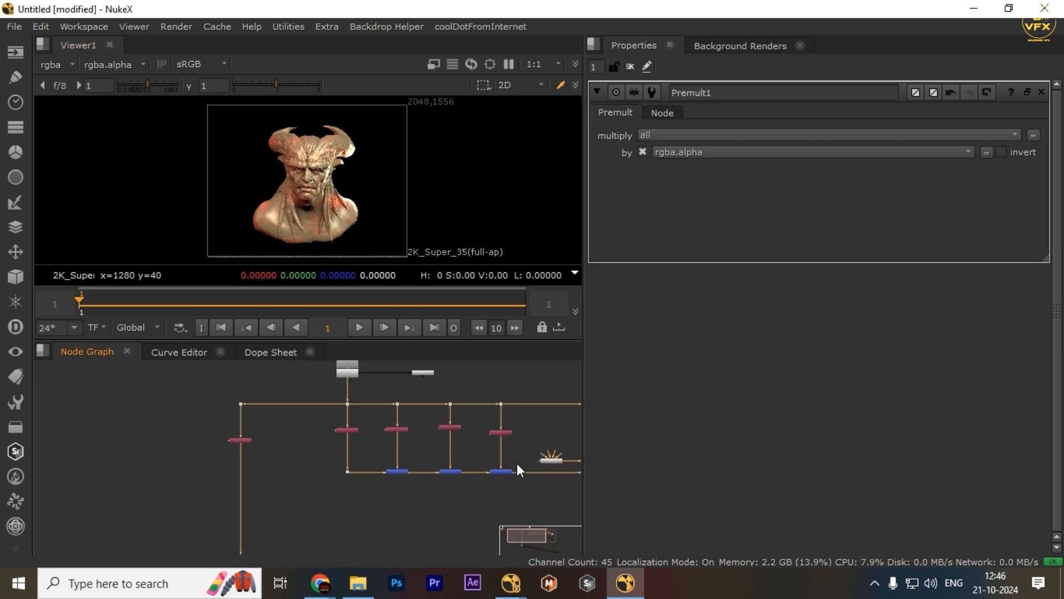
# Add a Grade node directly below Shuffle1
pyautogui.scroll(5, 326, 420)
pyautogui.click(447, 460)
pyautogui.moveTo(382, 483); pyautogui.dragTo(341, 466, button='middle')
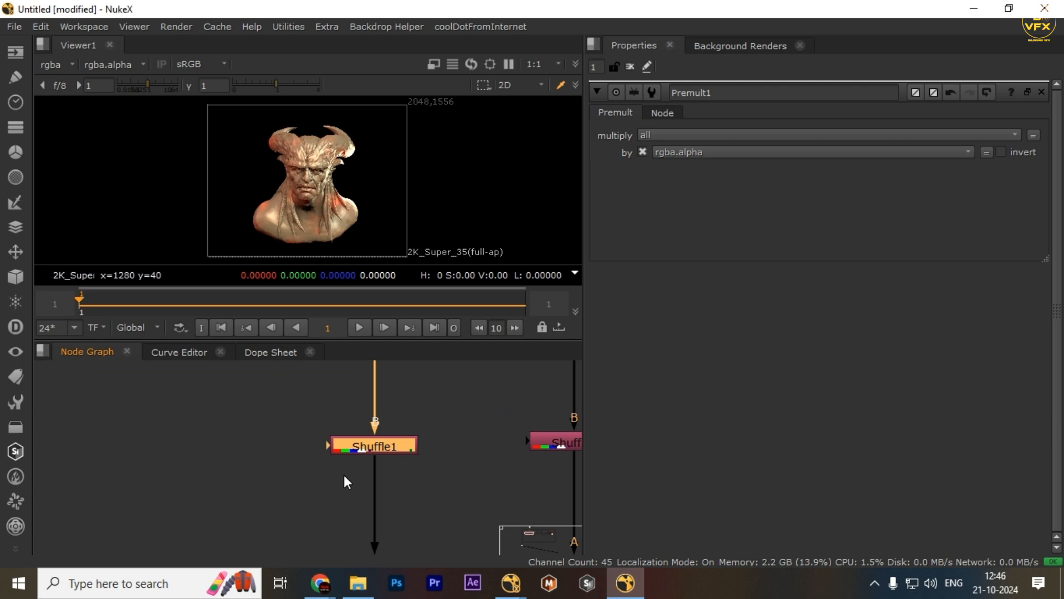
pyautogui.press('g')
pyautogui.moveTo(388, 474); pyautogui.dragTo(391, 498)
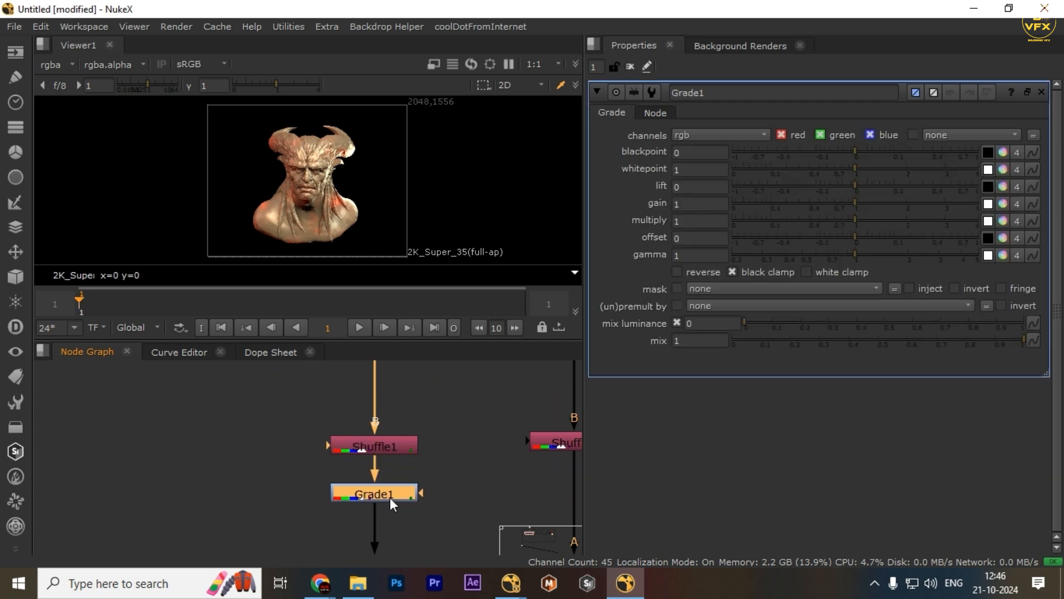
pyautogui.scroll(-2, 408, 483)
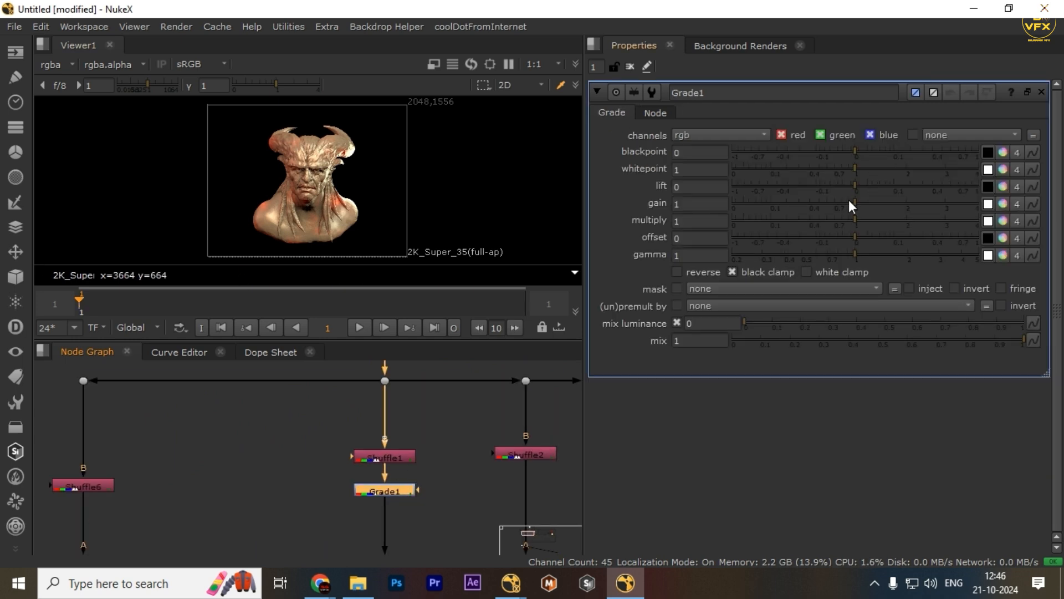
# Set Grade1's red gain to 1.3 and its multiply to 0.55
pyautogui.moveTo(849, 200); pyautogui.dragTo(834, 204)
pyautogui.hotkey('ctrl', 'z')
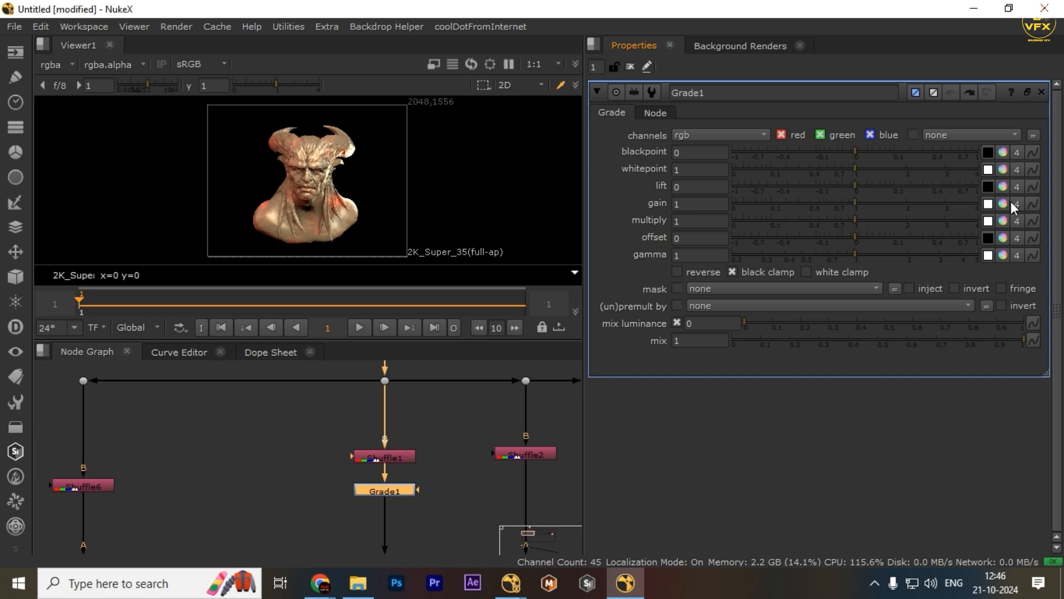
pyautogui.click(1002, 203)
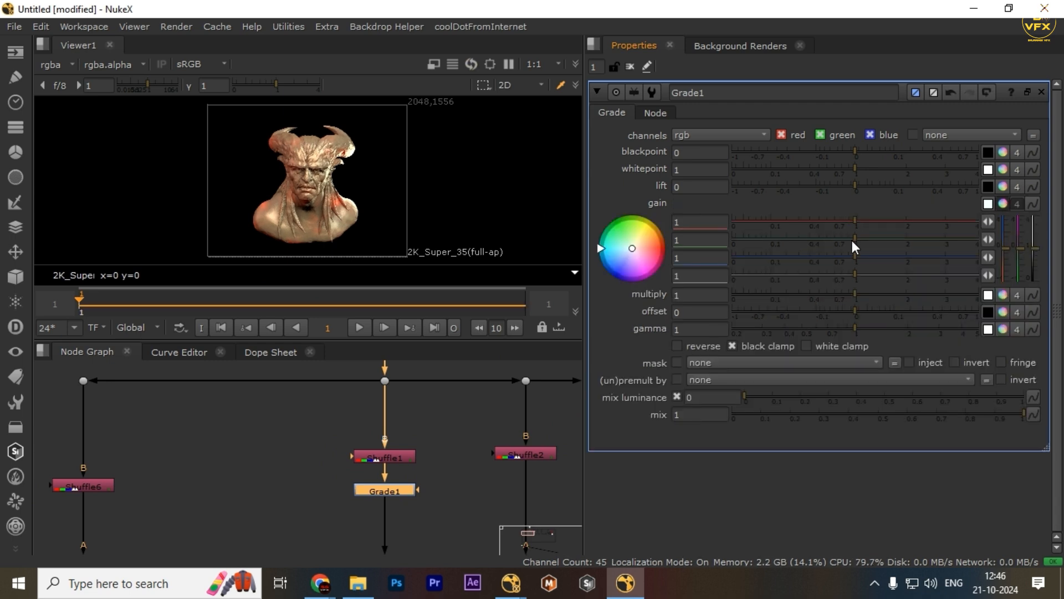
pyautogui.moveTo(855, 221); pyautogui.dragTo(875, 224)
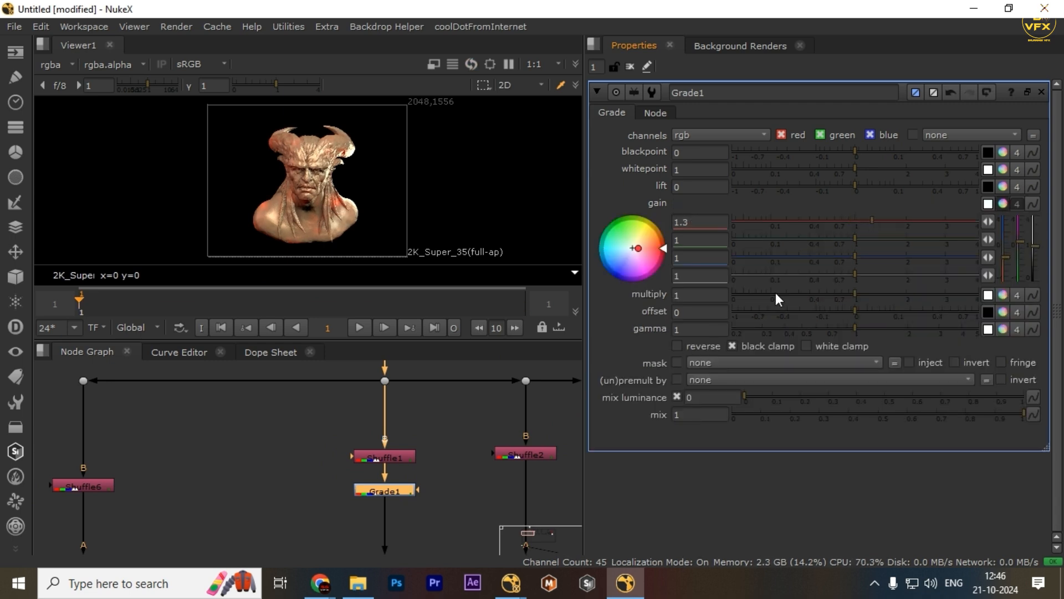
pyautogui.moveTo(848, 295); pyautogui.dragTo(817, 295)
# Add a Grade node after Shuffle2 with red gain 1.26, blue gain 0.84 and multiply 0.72
pyautogui.scroll(-3, 388, 441)
pyautogui.moveTo(419, 465); pyautogui.dragTo(341, 463, button='middle')
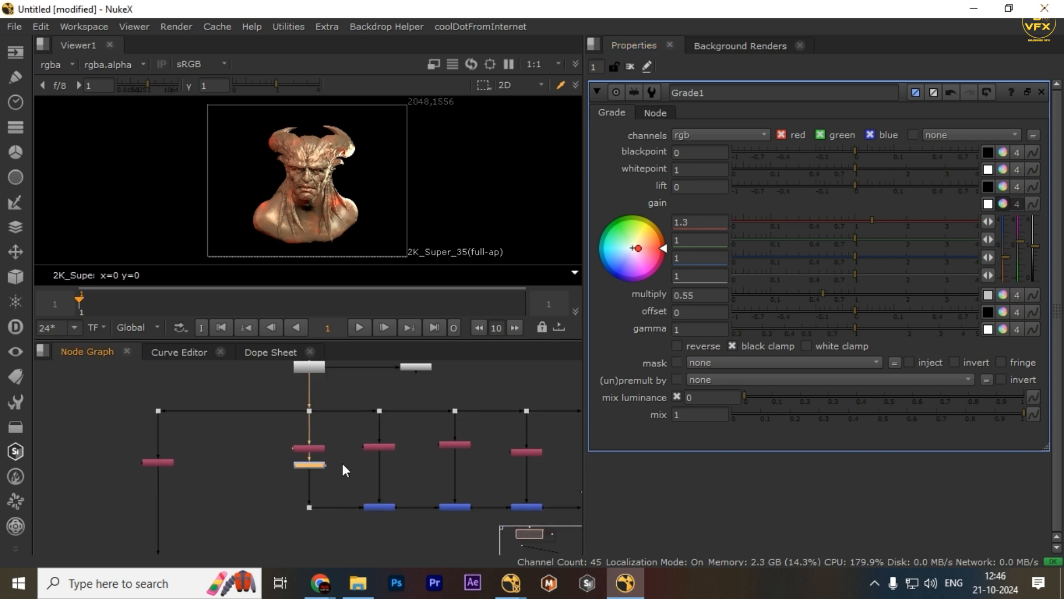
pyautogui.scroll(3, 341, 463)
pyautogui.click(395, 438)
pyautogui.press('g')
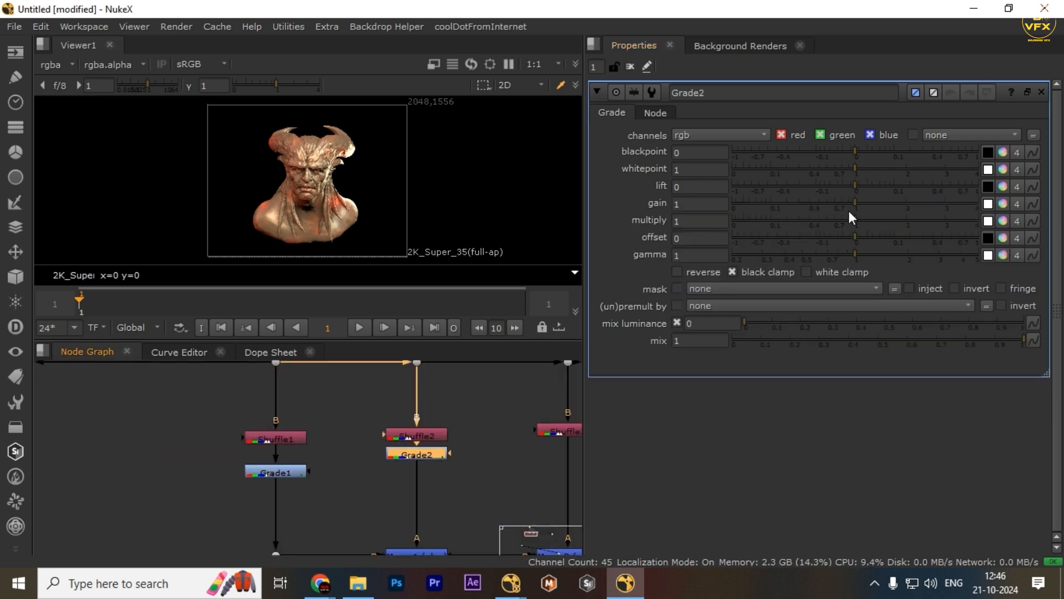
pyautogui.click(1003, 203)
pyautogui.moveTo(858, 222); pyautogui.dragTo(843, 252)
pyautogui.moveTo(851, 288)
pyautogui.mouseDown()
pyautogui.moveTo(809, 291)
pyautogui.moveTo(839, 295)
pyautogui.mouseUp()
# Add a Grade node after Shuffle3 with gain 0.61 and multiply 0.61
pyautogui.scroll(-3, 376, 466)
pyautogui.scroll(3, 417, 424)
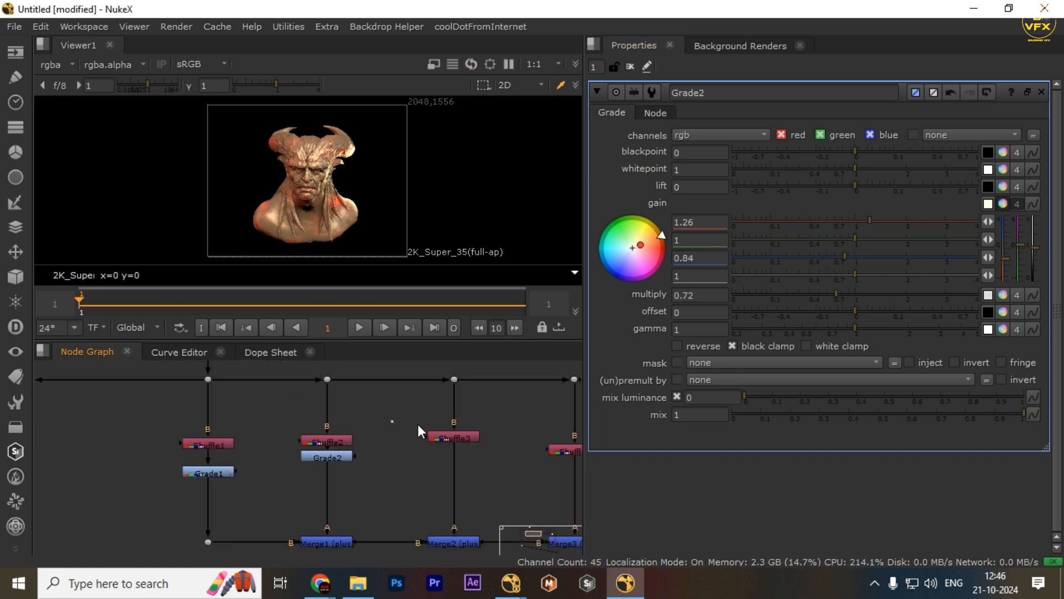
pyautogui.doubleClick(452, 455)
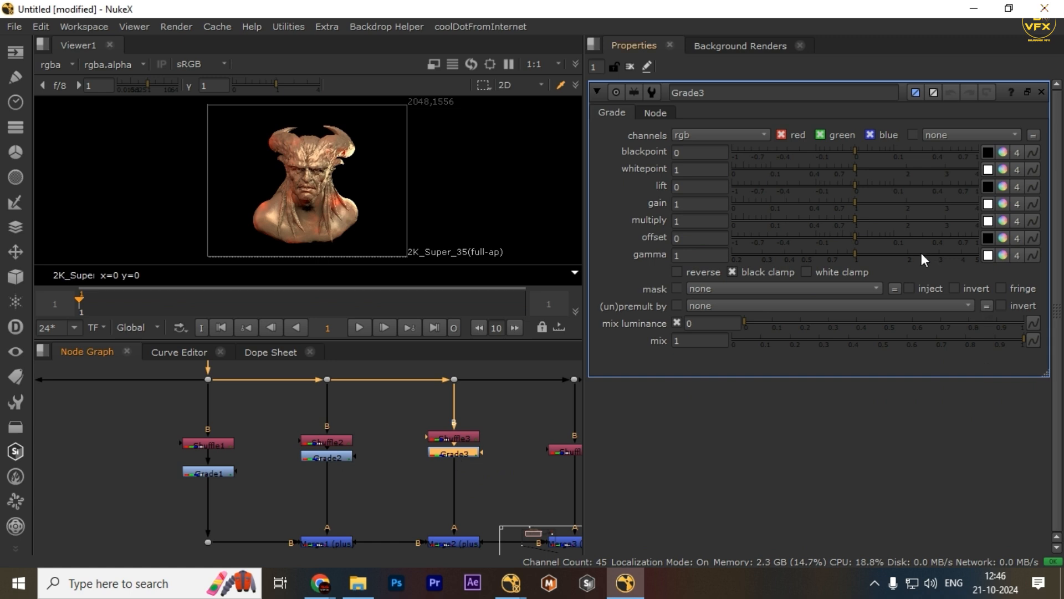
pyautogui.moveTo(849, 208); pyautogui.dragTo(828, 211)
pyautogui.click(828, 217)
# Add a Glow node after Shuffle4, which carries the emission pass
pyautogui.scroll(-3, 261, 481)
pyautogui.scroll(3, 435, 451)
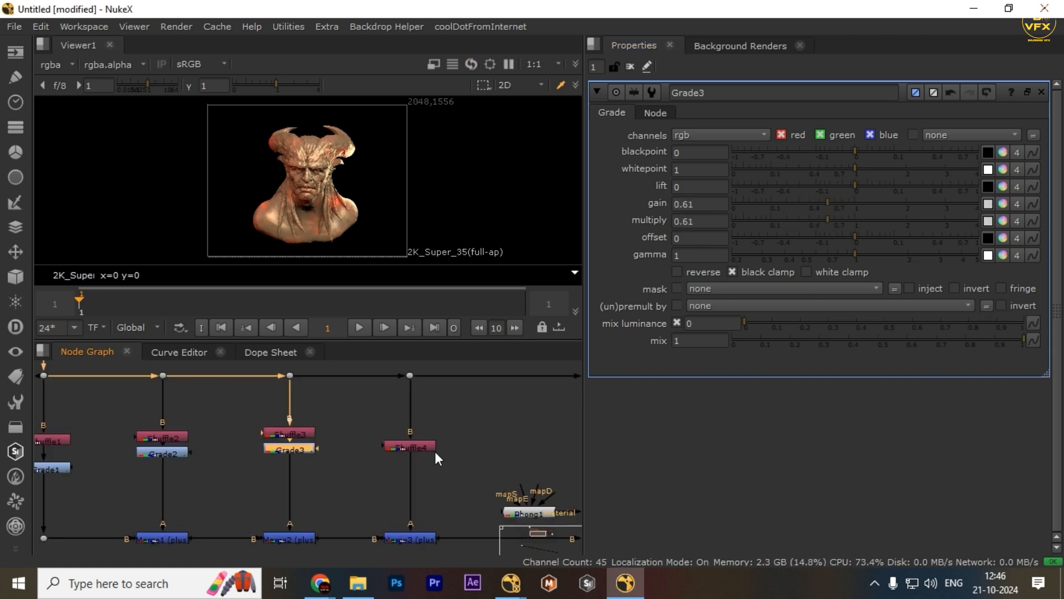
pyautogui.doubleClick(424, 444)
pyautogui.moveTo(437, 463); pyautogui.dragTo(381, 454, button='middle')
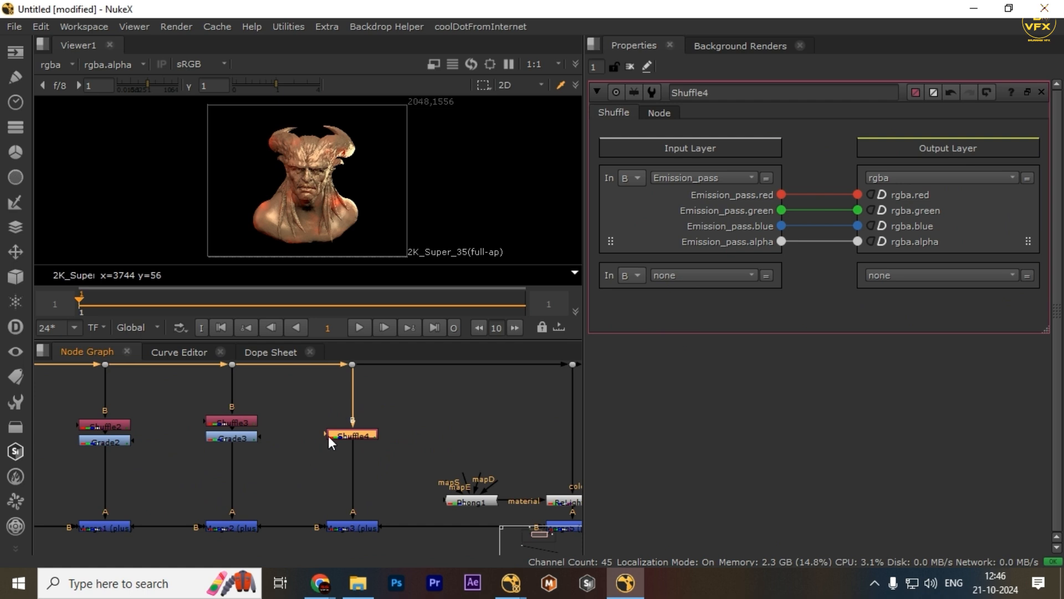
pyautogui.press('Tab')
pyautogui.write('glo')
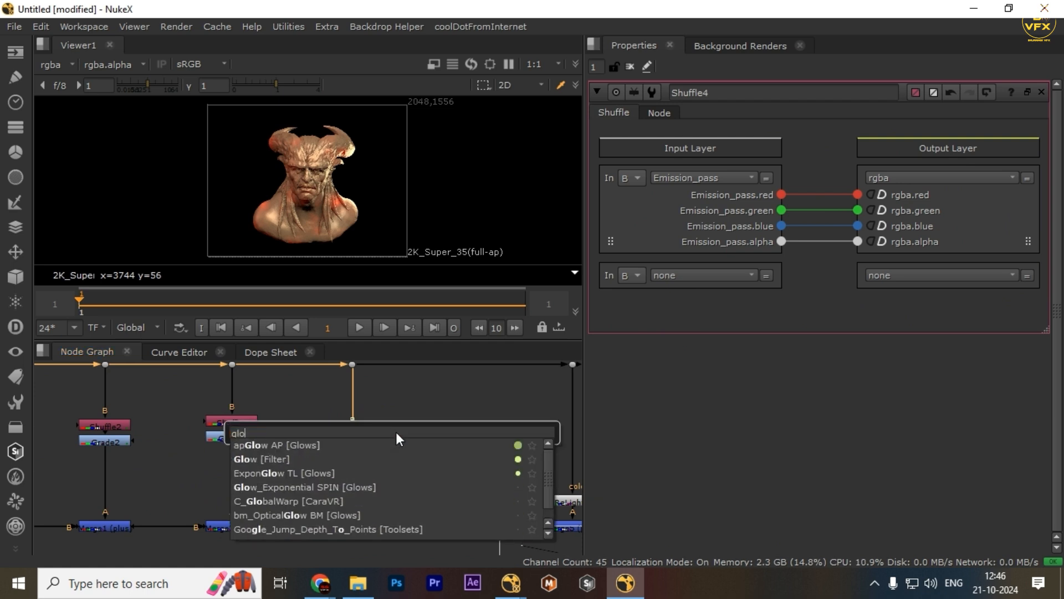
pyautogui.write('w')
pyautogui.press('Return')
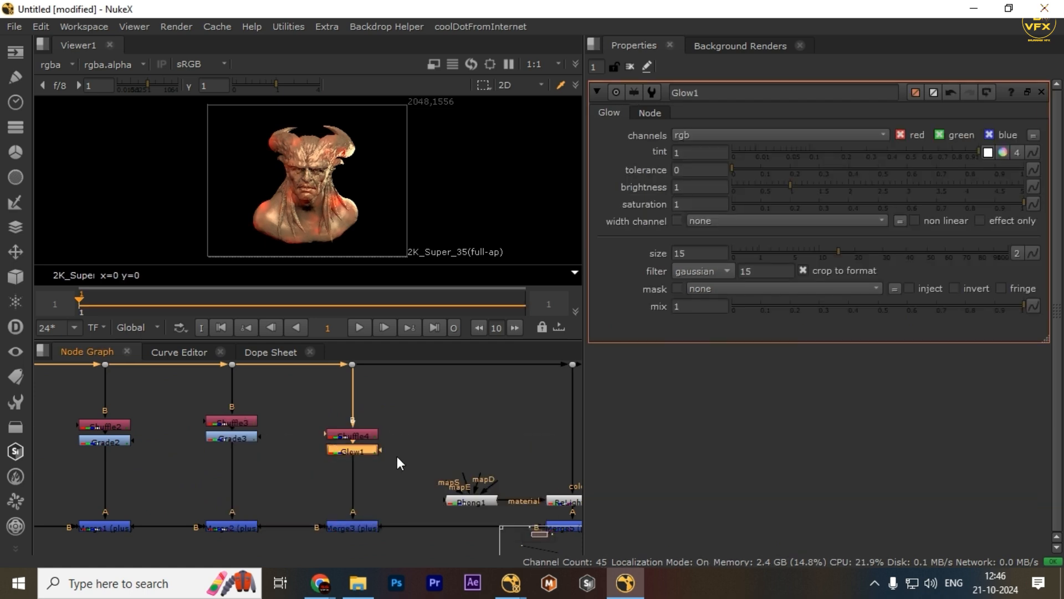
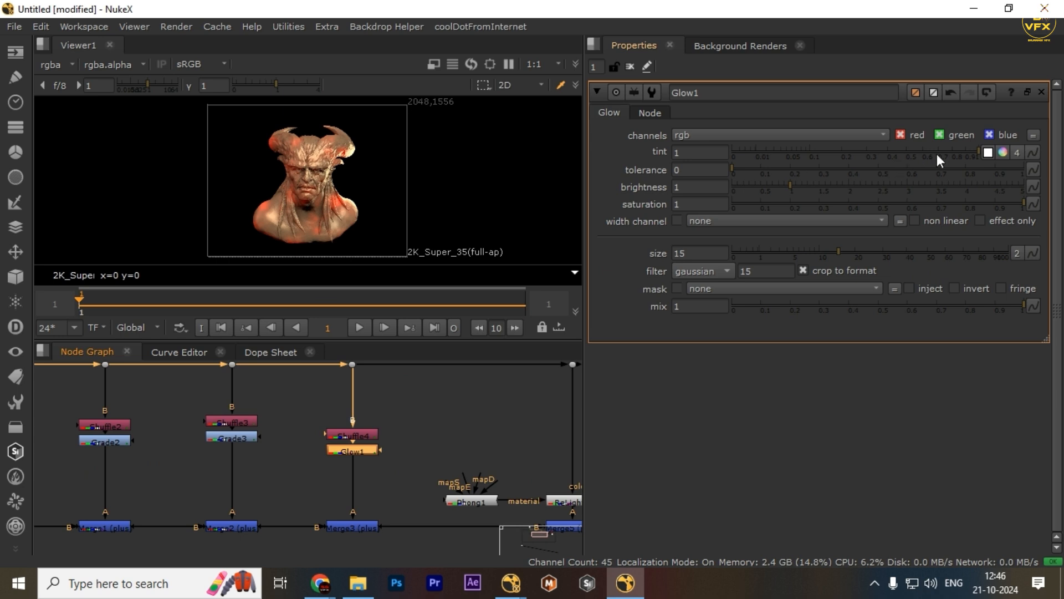
# Set Glow1's tint to 0.455 and brightness to 2.06, and add a Grade node after it with whitepoint 0.5 and multiply 0.52
pyautogui.moveTo(936, 154); pyautogui.dragTo(902, 157)
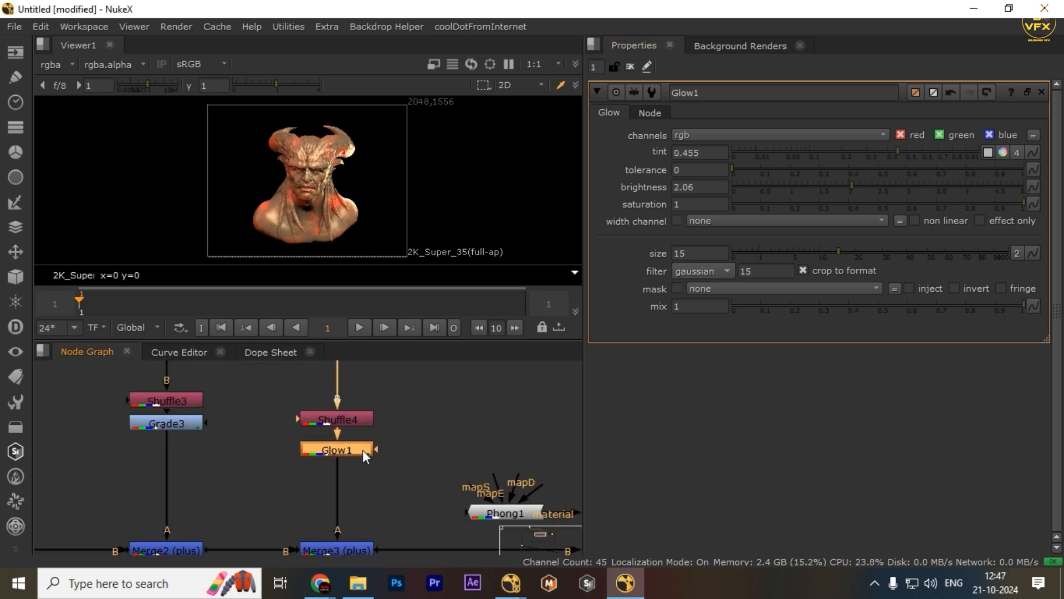
pyautogui.press('1')
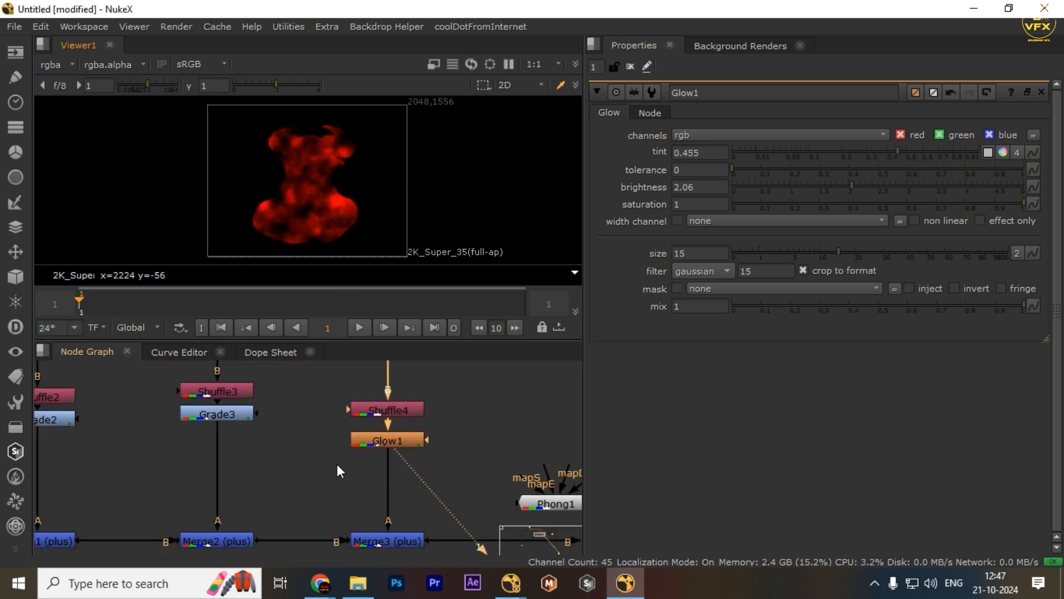
pyautogui.scroll(-1, 421, 426)
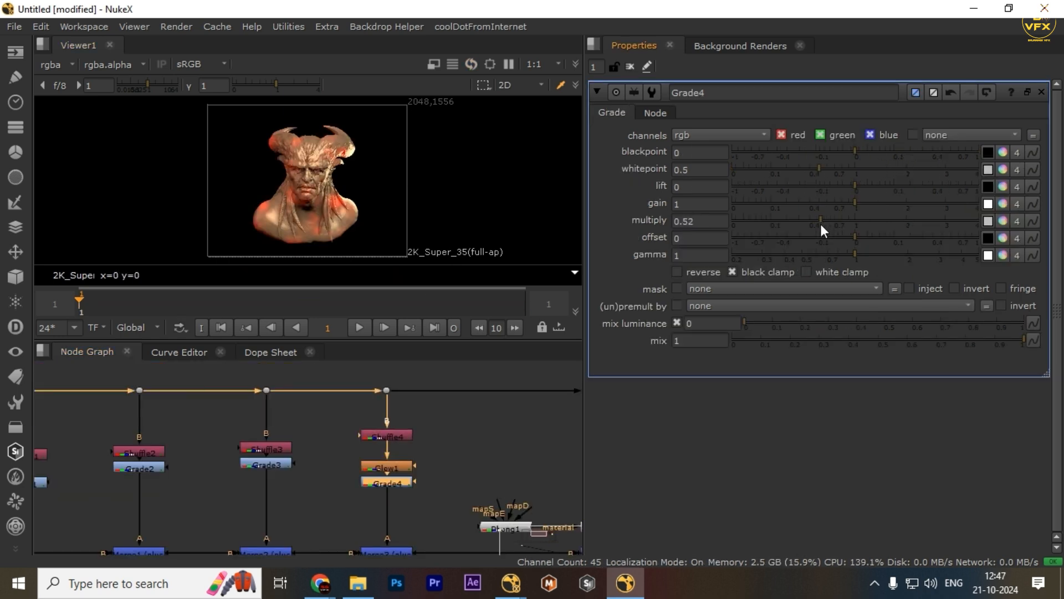
# Set the color of the Phong1 material feeding ReLight1 to 1.46 red and 0.6 blue
pyautogui.scroll(-2, 328, 496)
pyautogui.scroll(2, 419, 491)
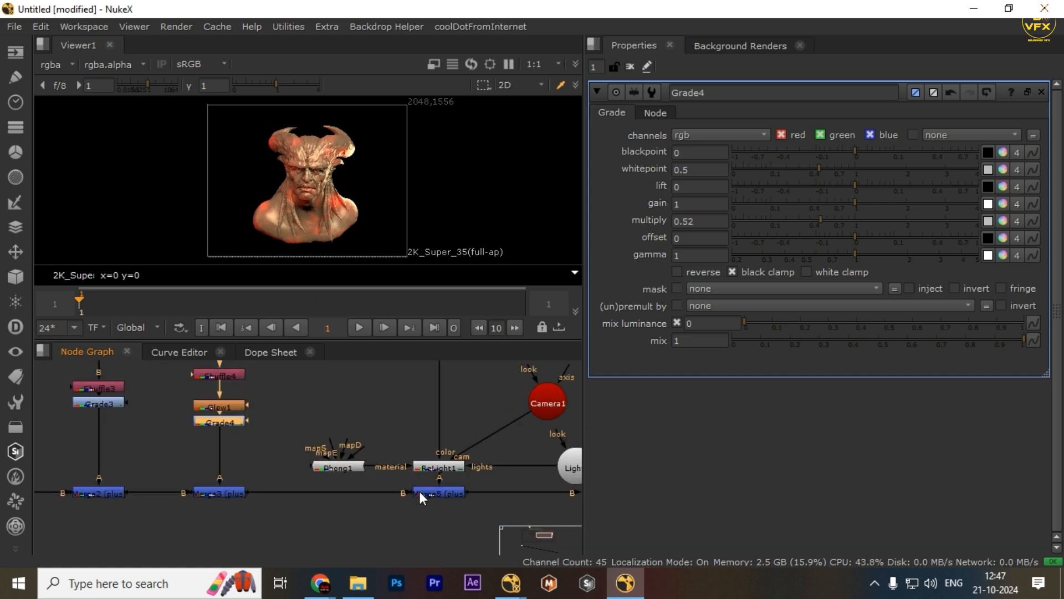
pyautogui.scroll(1, 419, 491)
pyautogui.doubleClick(440, 464)
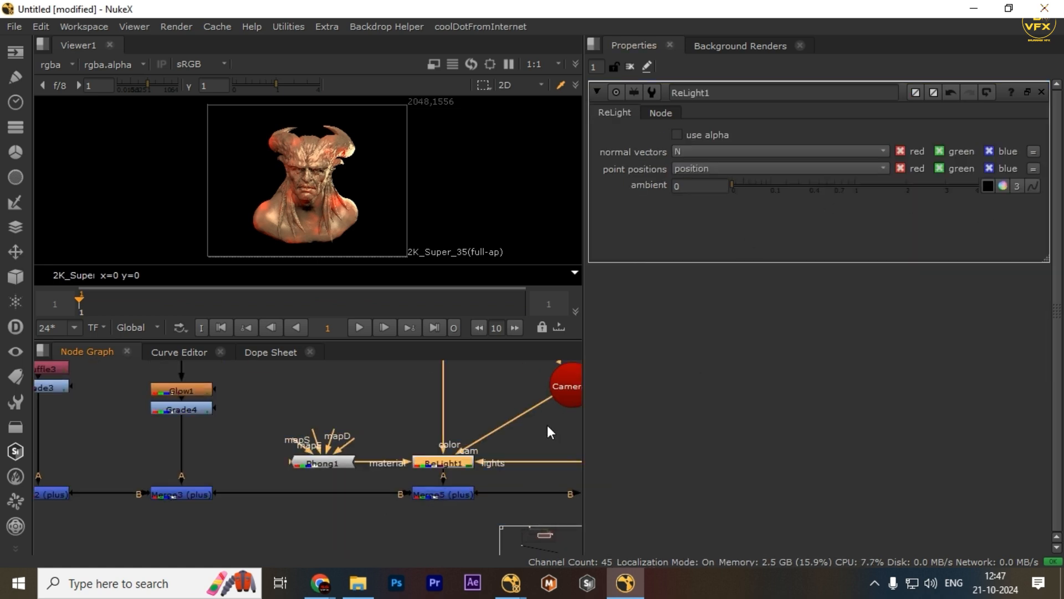
pyautogui.scroll(-2, 499, 443)
pyautogui.doubleClick(313, 458)
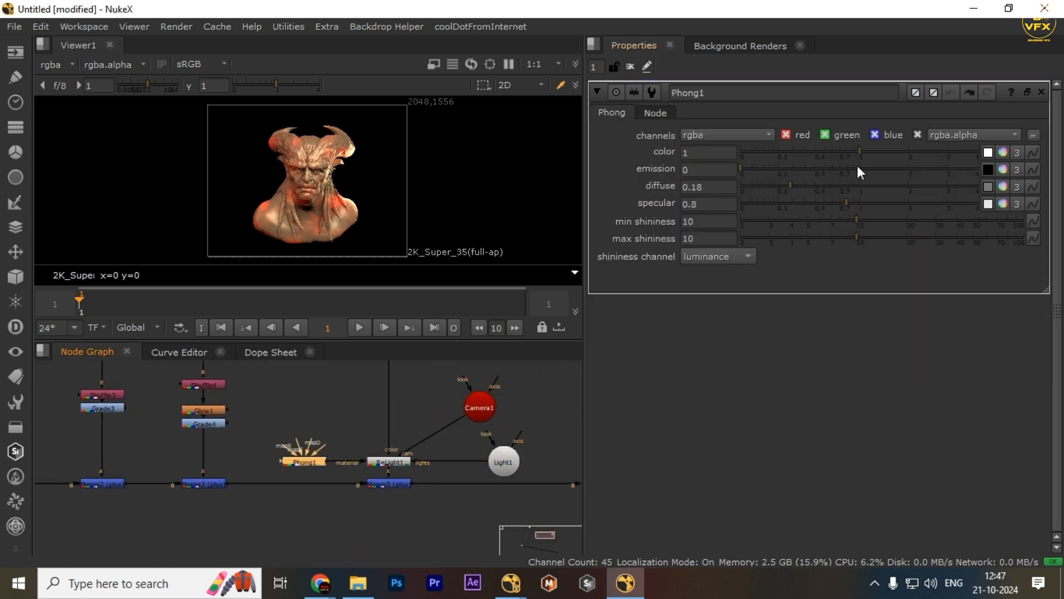
pyautogui.moveTo(859, 151); pyautogui.dragTo(866, 150)
pyautogui.hotkey('ctrl', 'z')
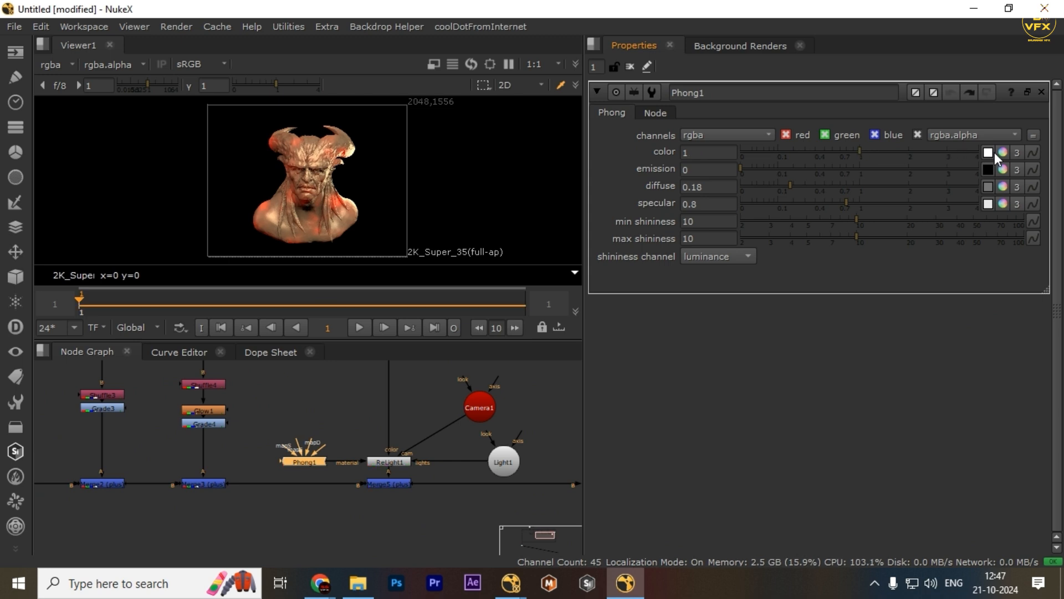
pyautogui.click(1002, 152)
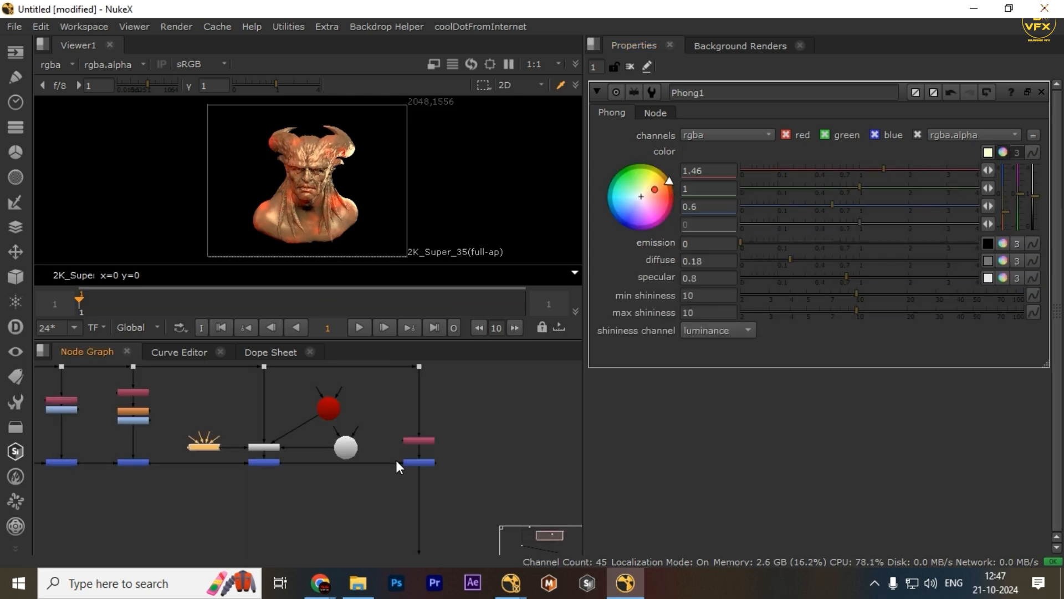
# Examine the full node tree, from the source and the graded pass branches down to Copy1 and Premult1
pyautogui.scroll(5, 445, 470)
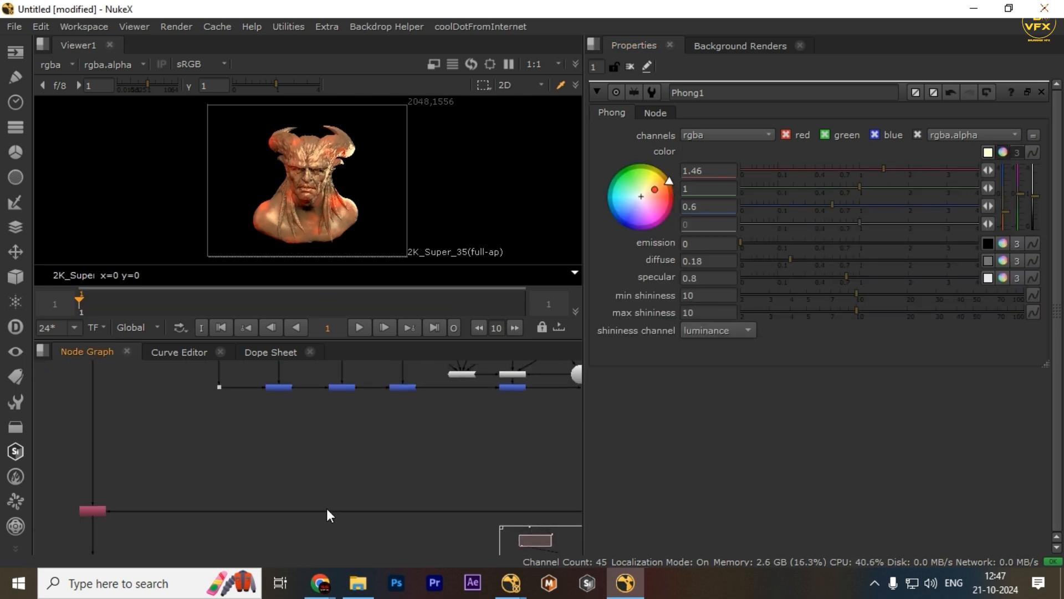
pyautogui.moveTo(164, 479); pyautogui.dragTo(414, 557)
pyautogui.press('1')
pyautogui.press('space')
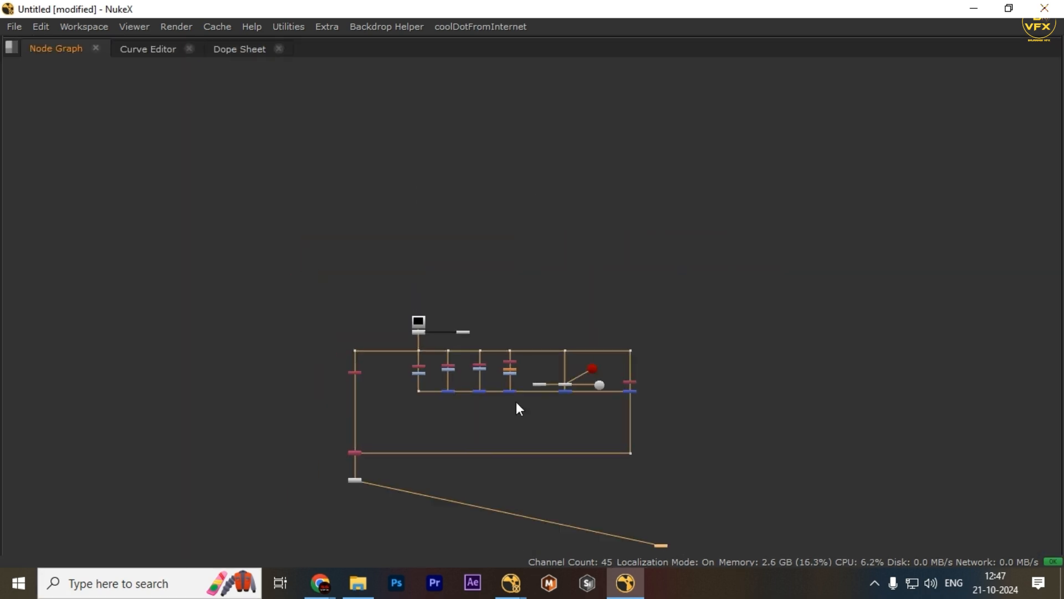
pyautogui.moveTo(484, 408); pyautogui.dragTo(490, 231, button='middle')
pyautogui.scroll(1, 490, 231)
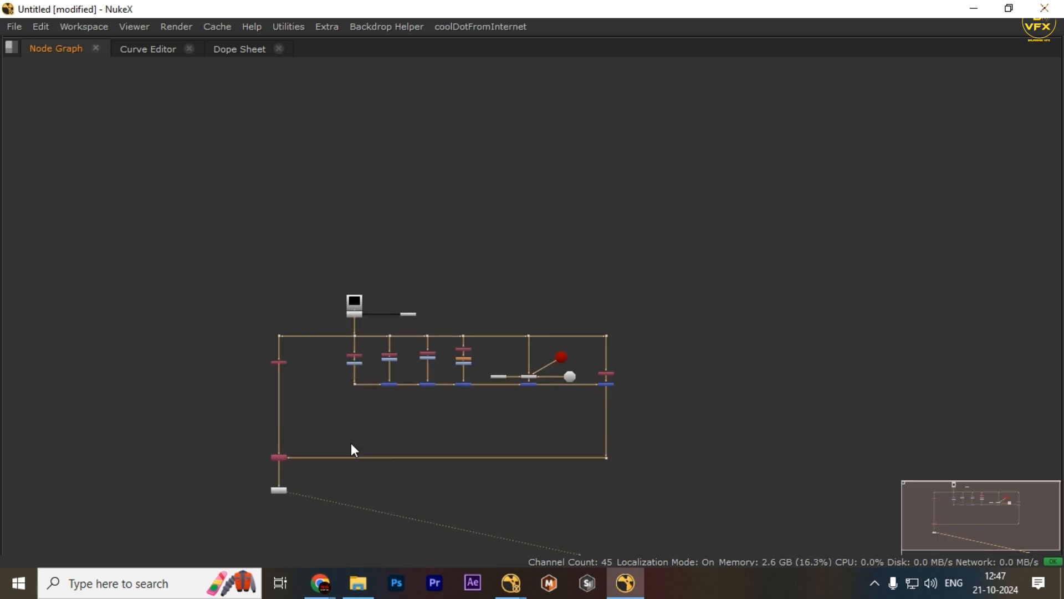
pyautogui.press('space')
pyautogui.scroll(-2, 276, 450)
pyautogui.scroll(2, 261, 444)
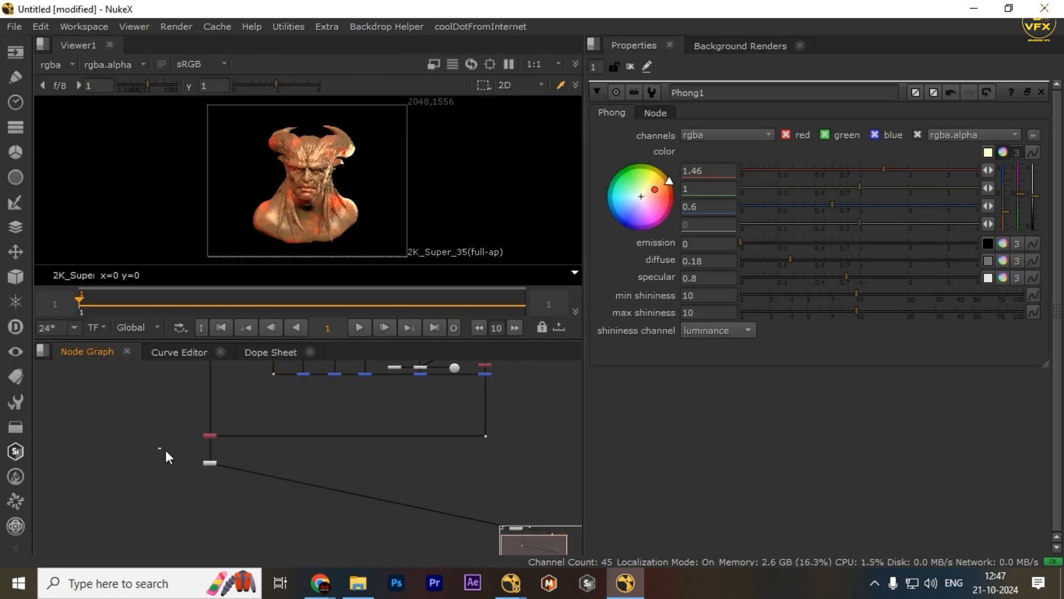
pyautogui.scroll(-2, 279, 471)
pyautogui.moveTo(277, 480); pyautogui.dragTo(274, 497, button='middle')
pyautogui.moveTo(211, 488); pyautogui.dragTo(214, 461, button='middle')
pyautogui.scroll(2, 216, 467)
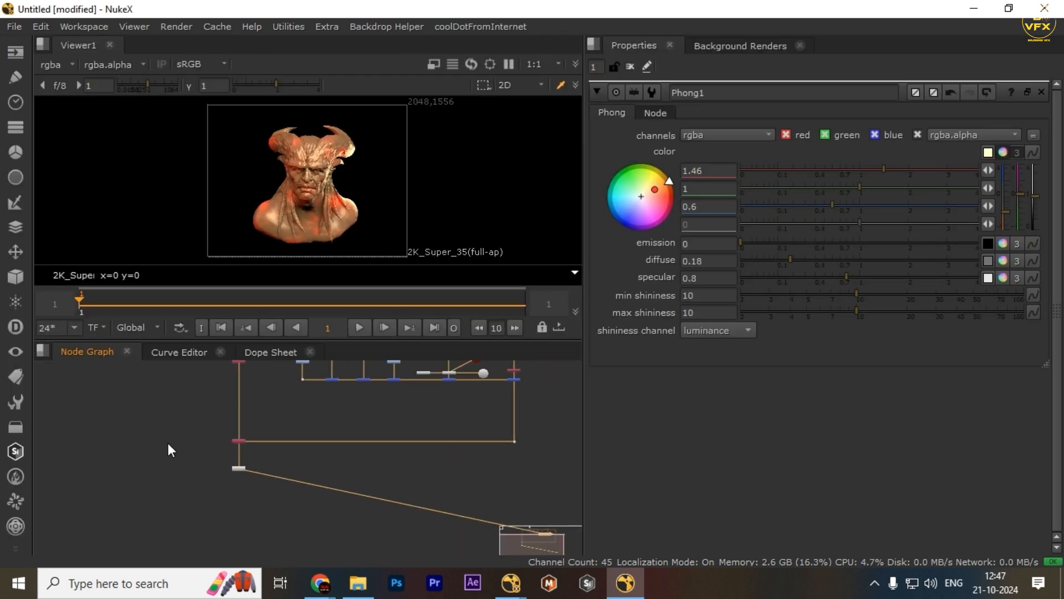
pyautogui.press('f')
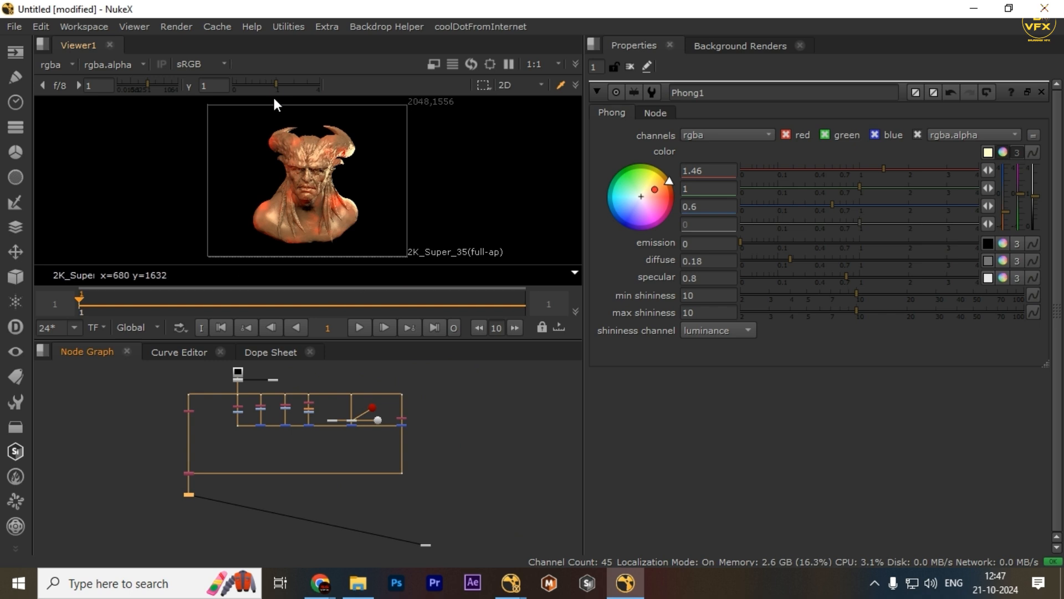
# Inspect the end of the tree around Premult1 and check the layers available in the viewer
pyautogui.moveTo(265, 112); pyautogui.dragTo(436, 182)
pyautogui.moveTo(409, 478); pyautogui.dragTo(509, 437, button='middle')
pyautogui.scroll(3, 257, 444)
pyautogui.scroll(2, 311, 464)
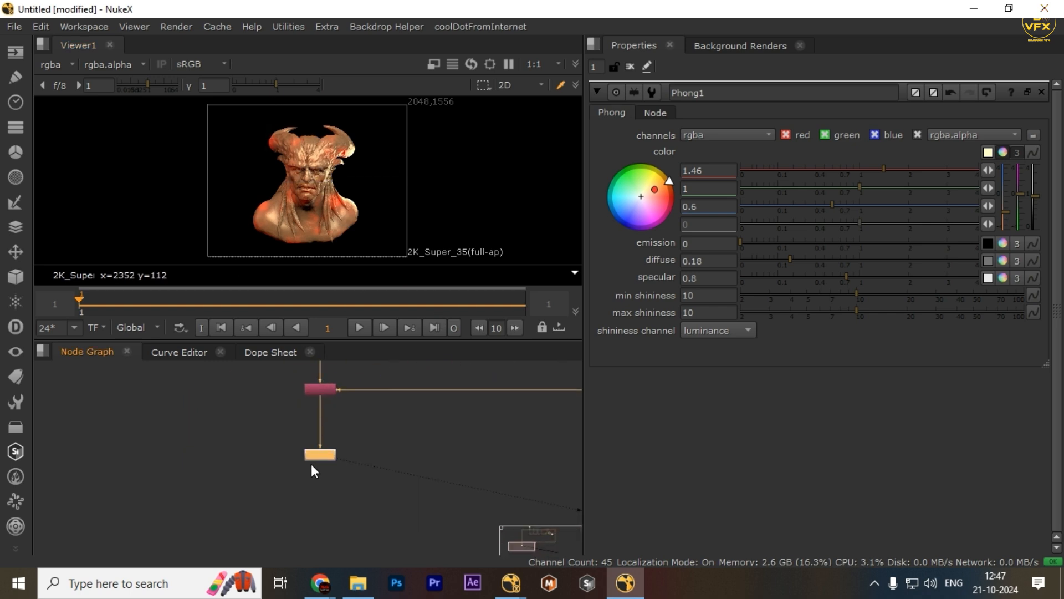
pyautogui.moveTo(213, 423); pyautogui.dragTo(274, 427, button='middle')
pyautogui.moveTo(429, 519); pyautogui.dragTo(400, 524, button='middle')
pyautogui.scroll(-3, 364, 467)
pyautogui.scroll(3, 364, 467)
pyautogui.click(464, 530)
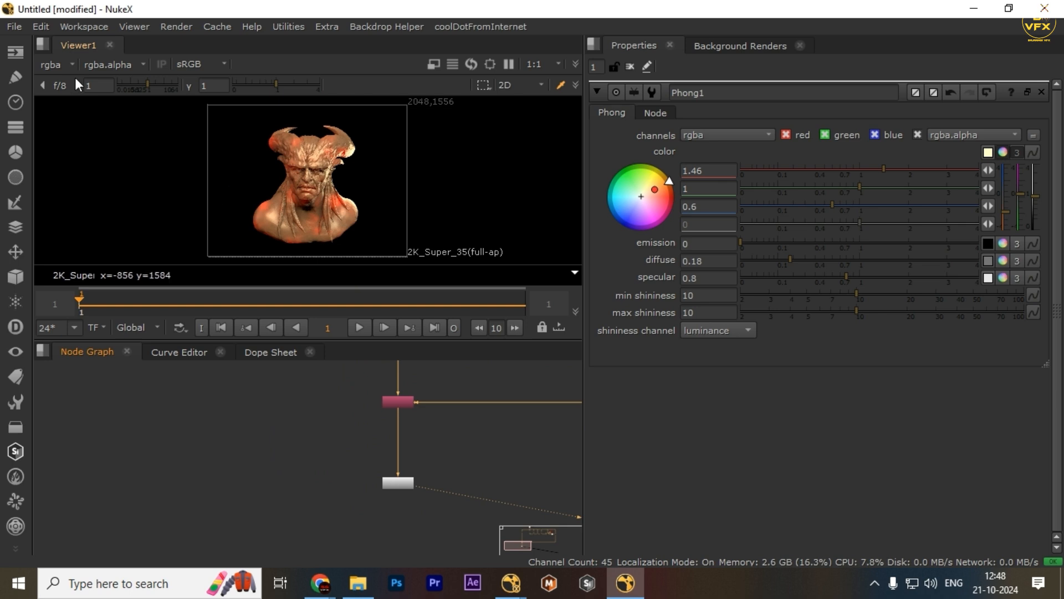
pyautogui.click(61, 66)
pyautogui.click(454, 156)
# Add a ZDefocus node after Premult1 and set its depth math to depth
pyautogui.press('Tab')
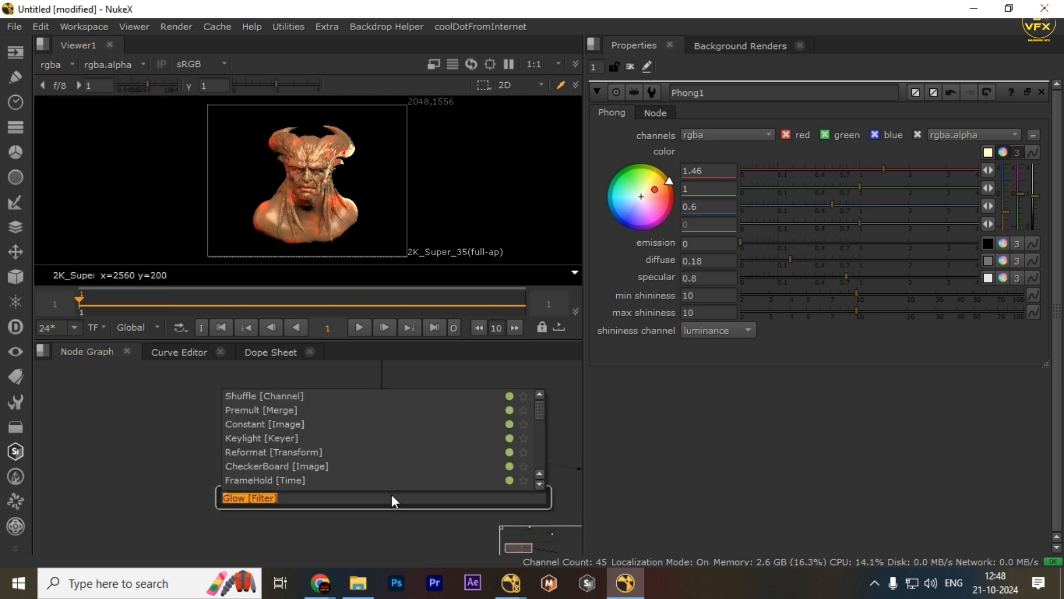
pyautogui.write('zdefo')
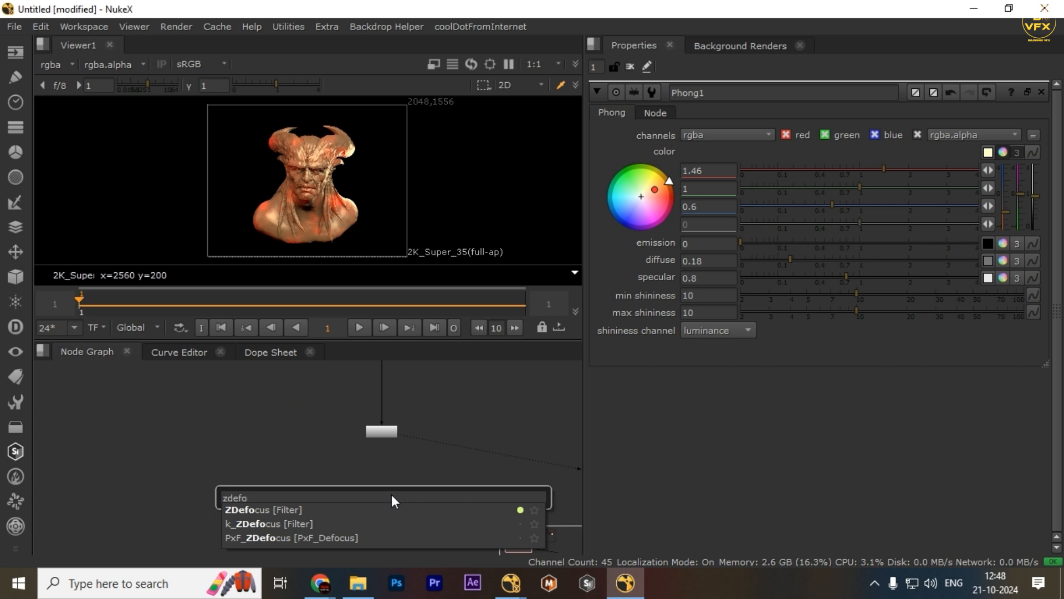
pyautogui.press('Return')
pyautogui.moveTo(385, 500)
pyautogui.mouseDown()
pyautogui.moveTo(464, 450)
pyautogui.moveTo(374, 488)
pyautogui.mouseUp()
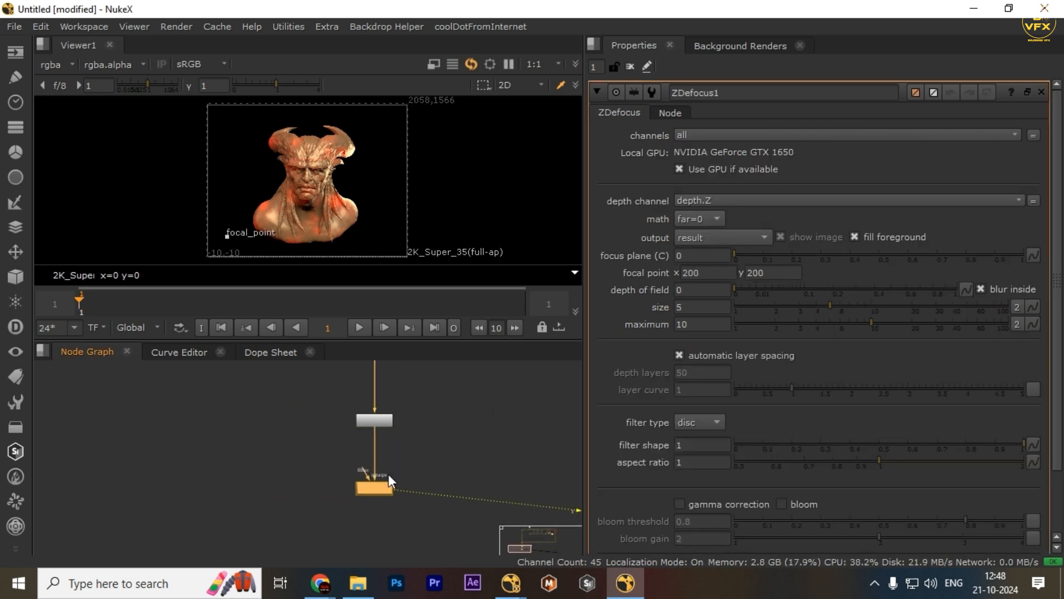
pyautogui.click(710, 218)
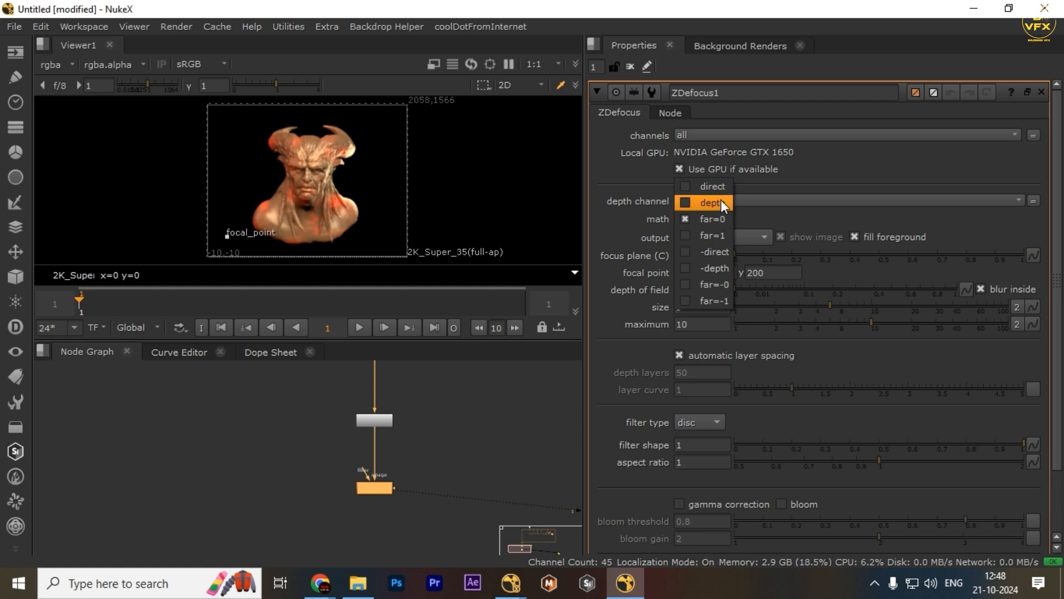
pyautogui.click(717, 204)
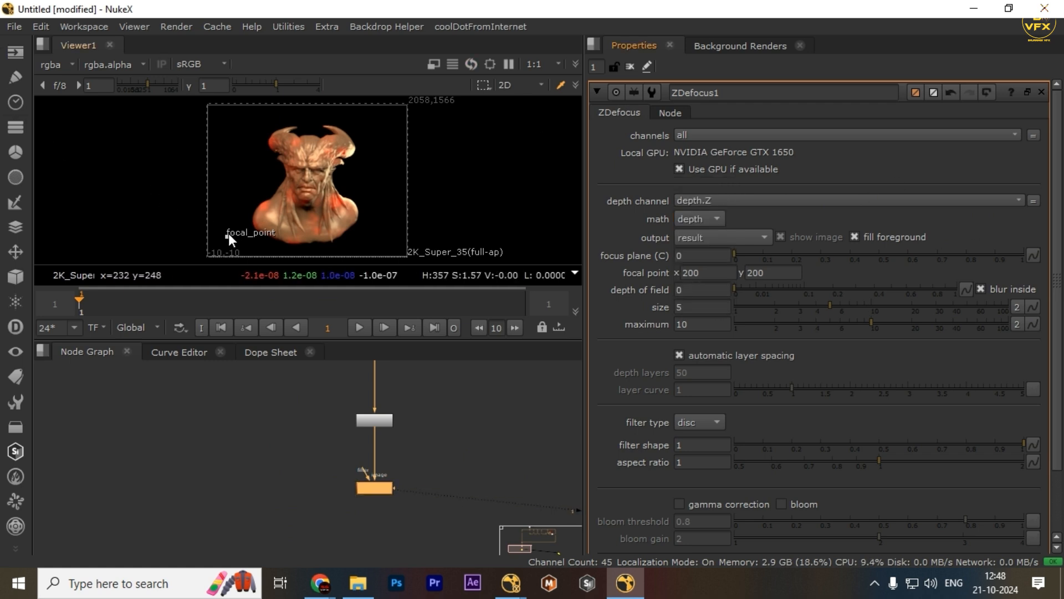
# Place the ZDefocus focal point on the face beside the nose, at about x 1074, y 758
pyautogui.moveTo(228, 237); pyautogui.dragTo(331, 141)
pyautogui.scroll(2, 307, 195)
pyautogui.scroll(2, 304, 196)
pyautogui.moveTo(331, 141); pyautogui.dragTo(335, 197, button='middle')
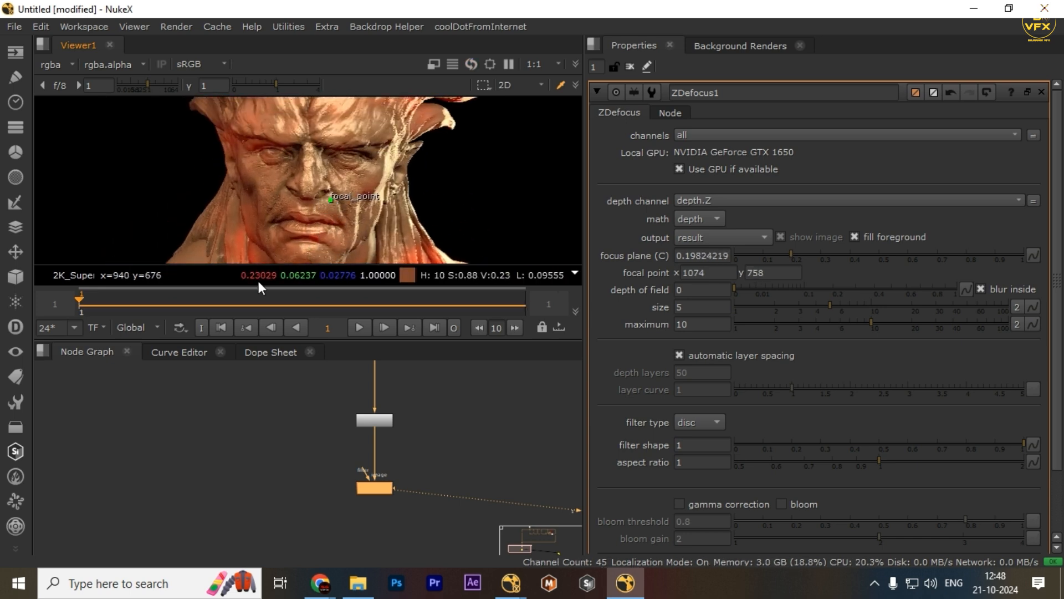
# Switch the ZDefocus output to focal plane setup and set the depth of field to 0.215
pyautogui.click(720, 238)
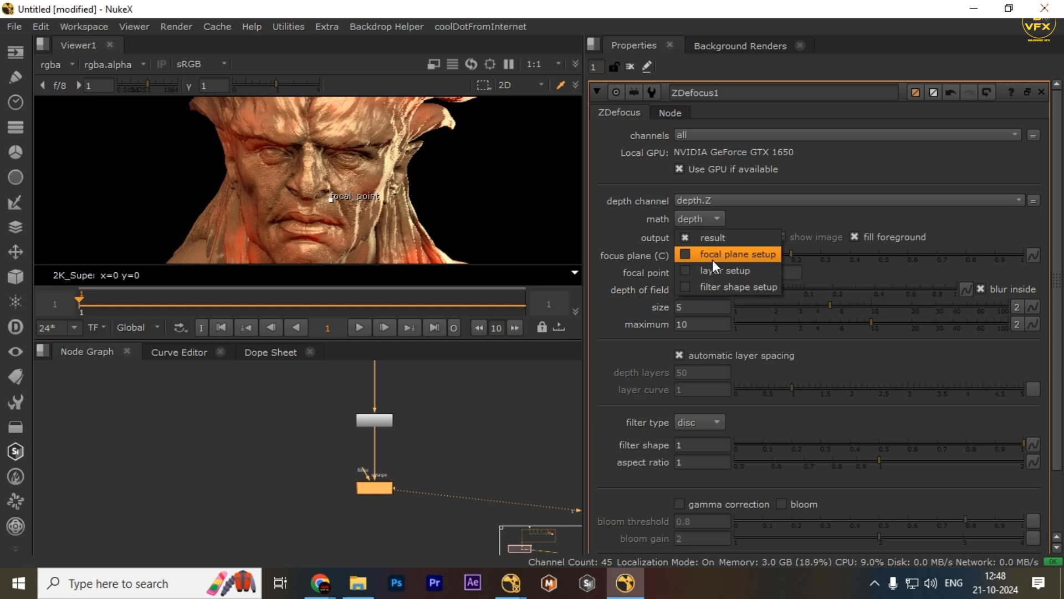
pyautogui.click(713, 257)
pyautogui.scroll(-2, 327, 172)
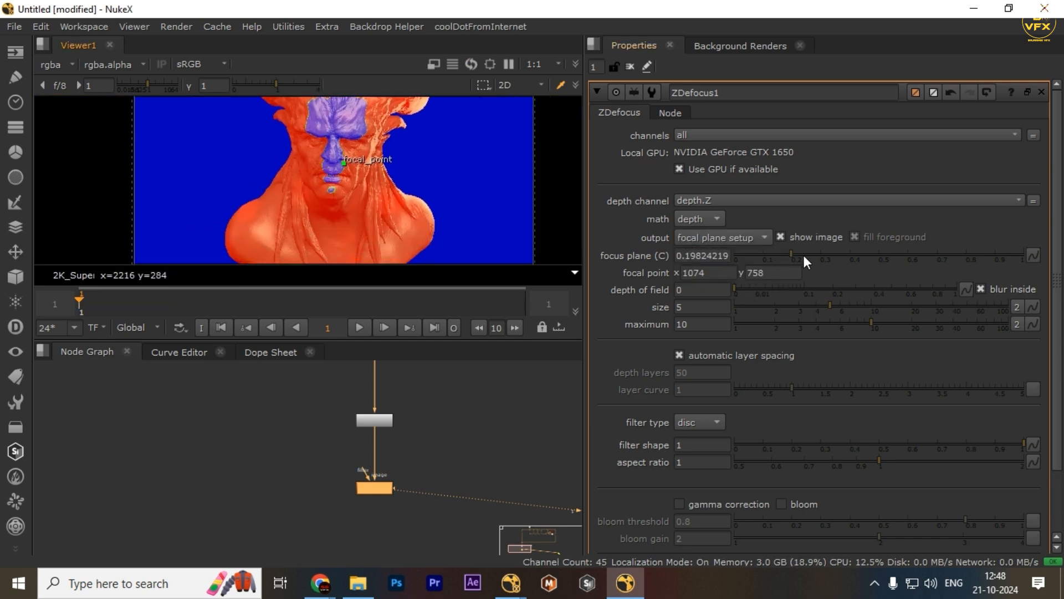
pyautogui.moveTo(756, 287); pyautogui.dragTo(837, 287)
pyautogui.press('Tab')
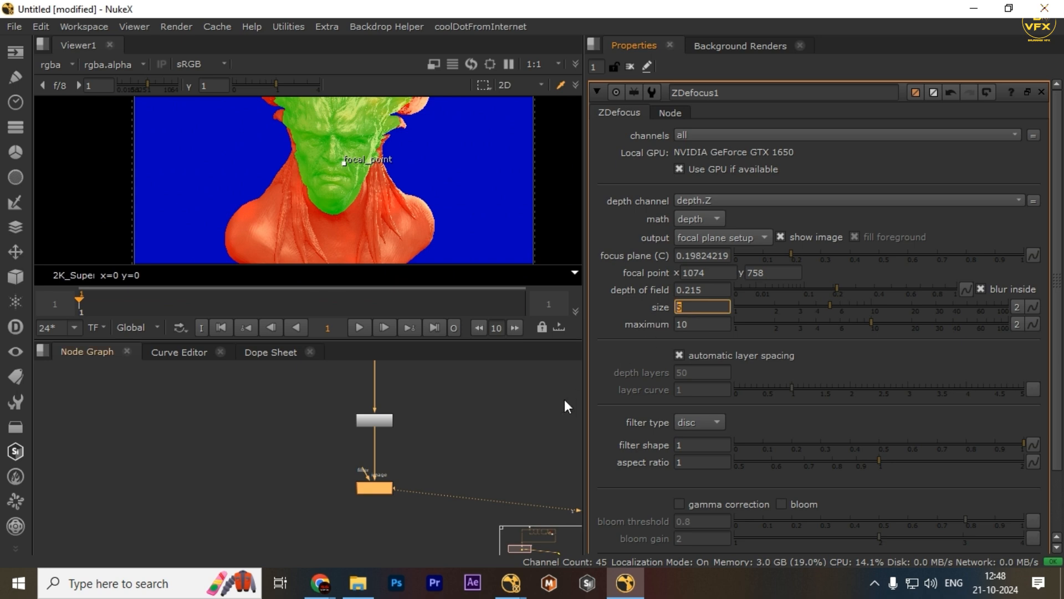
# Set the maximum defocus size to 11.6 and return the ZDefocus output to result
pyautogui.click(880, 325)
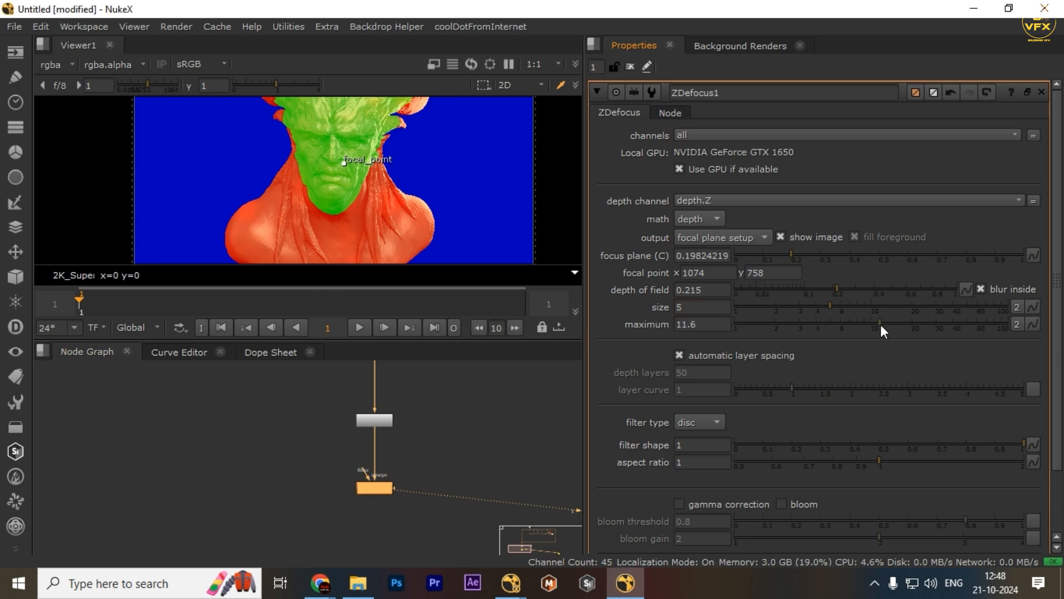
pyautogui.click(696, 232)
pyautogui.click(700, 222)
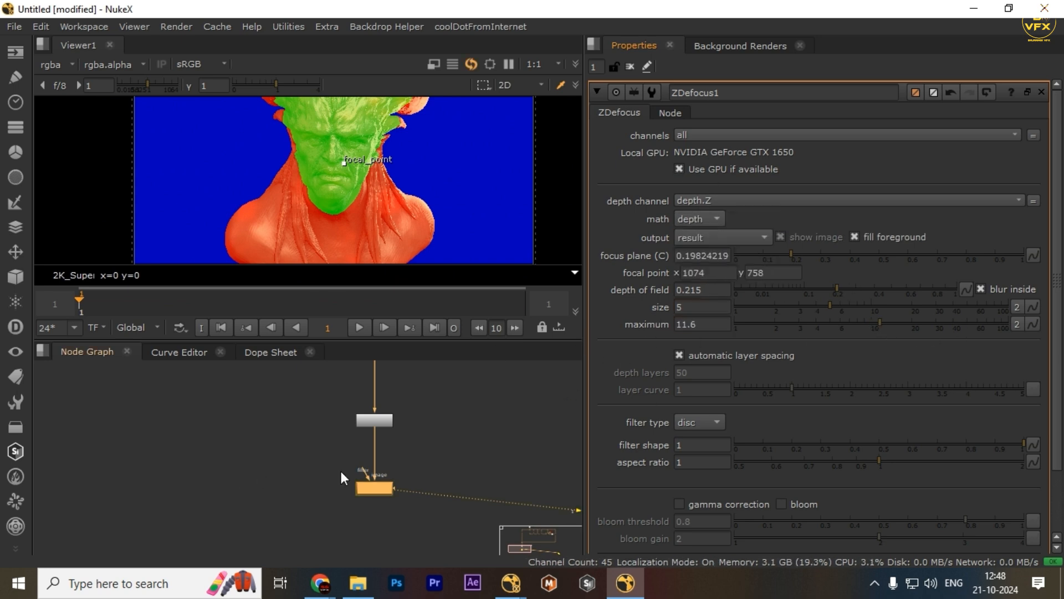
# Examine the defocused bust in the enlarged viewer, up close around the horn, brow and ear
pyautogui.press('space')
pyautogui.press('f')
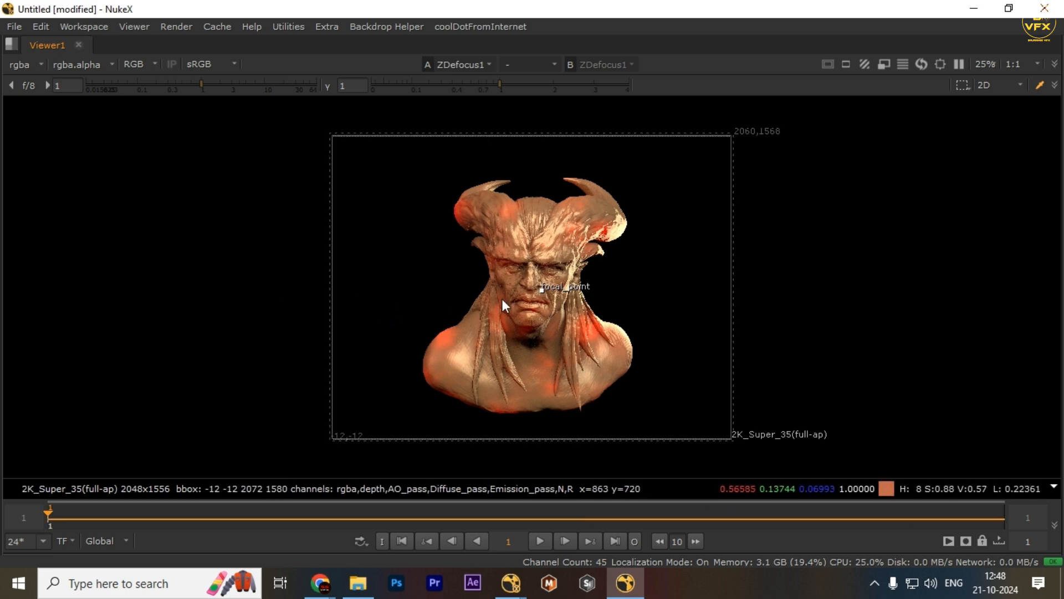
pyautogui.scroll(3, 502, 298)
pyautogui.scroll(4, 476, 211)
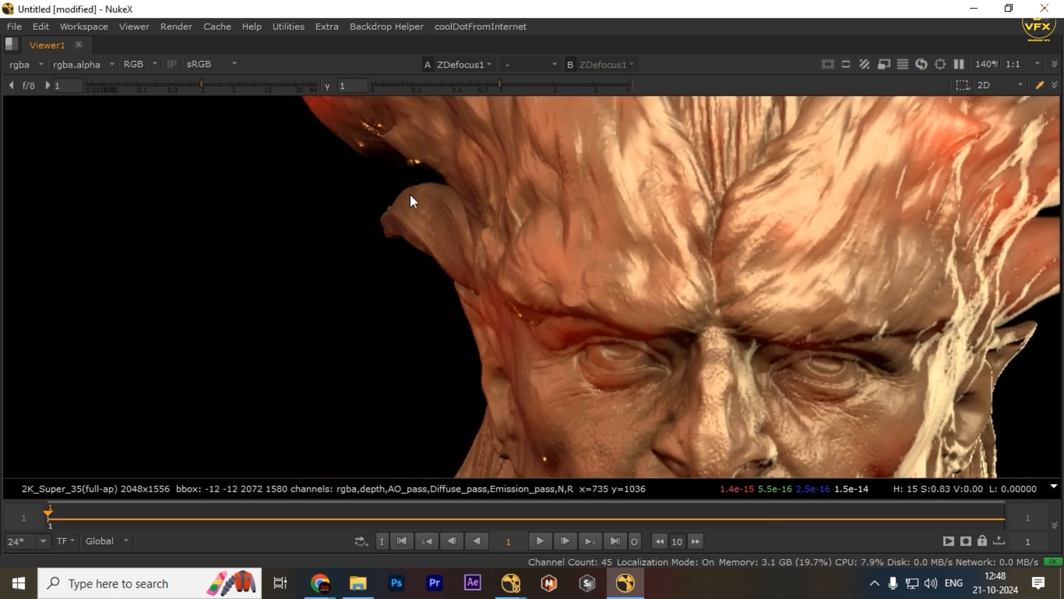
pyautogui.moveTo(410, 194); pyautogui.dragTo(507, 341, button='middle')
pyautogui.scroll(4, 572, 307)
pyautogui.moveTo(593, 241); pyautogui.dragTo(366, 368)
pyautogui.moveTo(459, 294); pyautogui.dragTo(341, 192, button='middle')
pyautogui.scroll(-3, 342, 191)
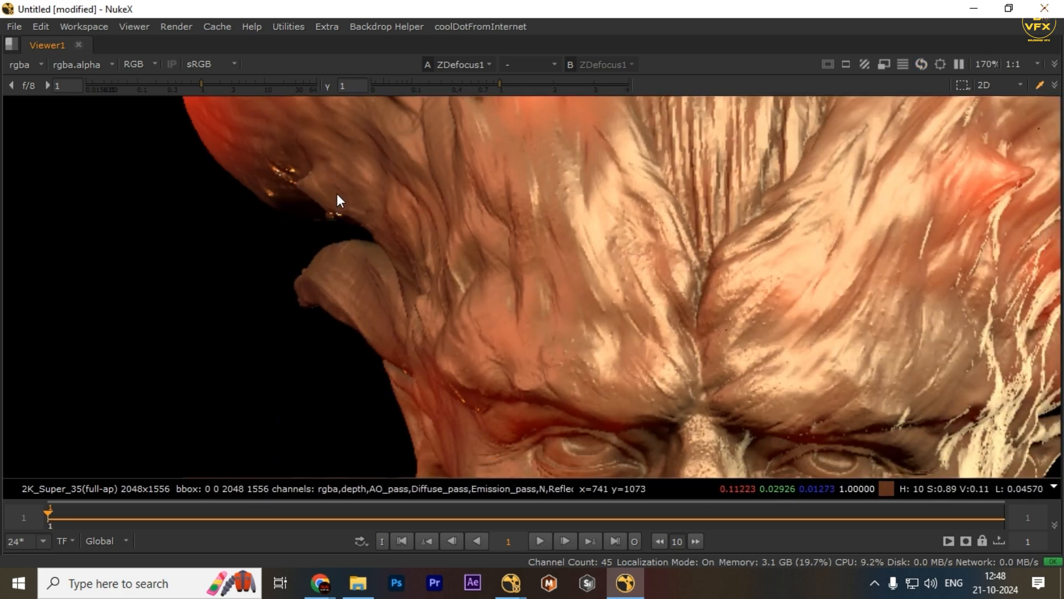
# View the Shuffle1, Shuffle2 and Shuffle3 passes individually, checking the bright speckles on the horn's lower edge
pyautogui.press('space')
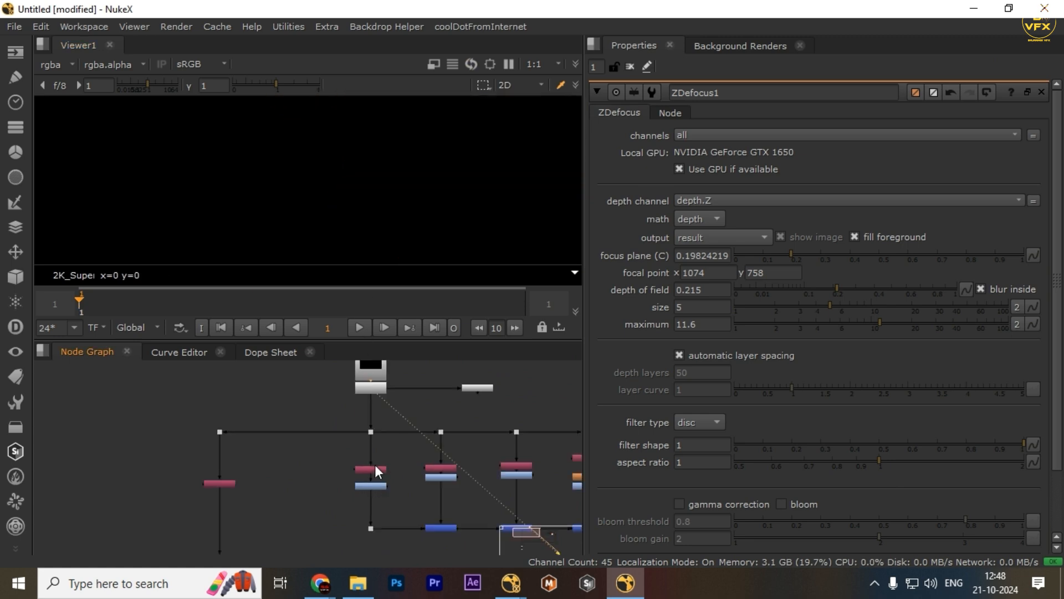
pyautogui.click(371, 470)
pyautogui.press('1')
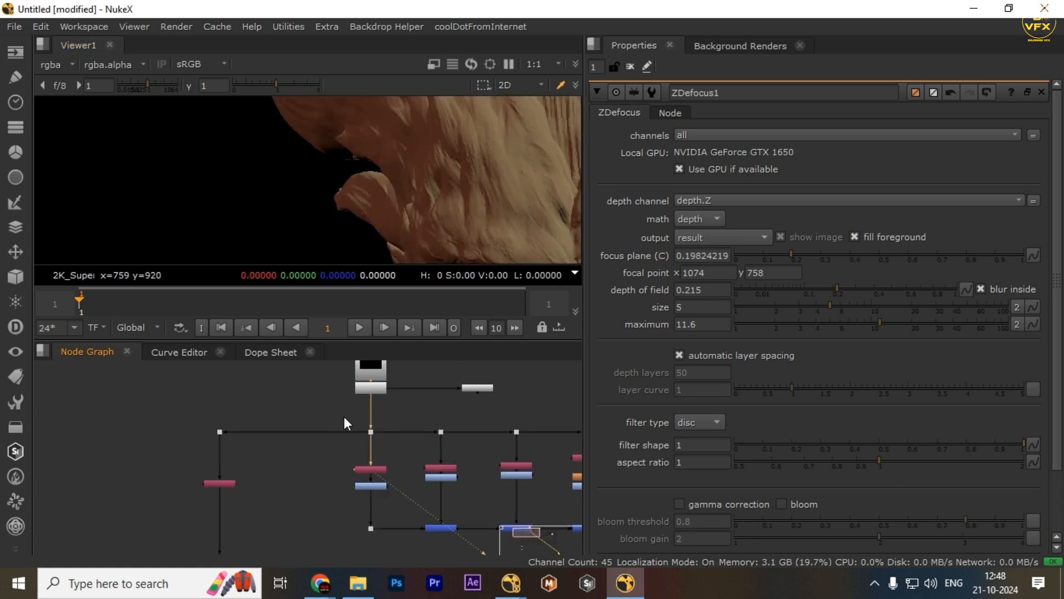
pyautogui.scroll(4, 354, 161)
pyautogui.scroll(-3, 293, 464)
pyautogui.scroll(3, 318, 475)
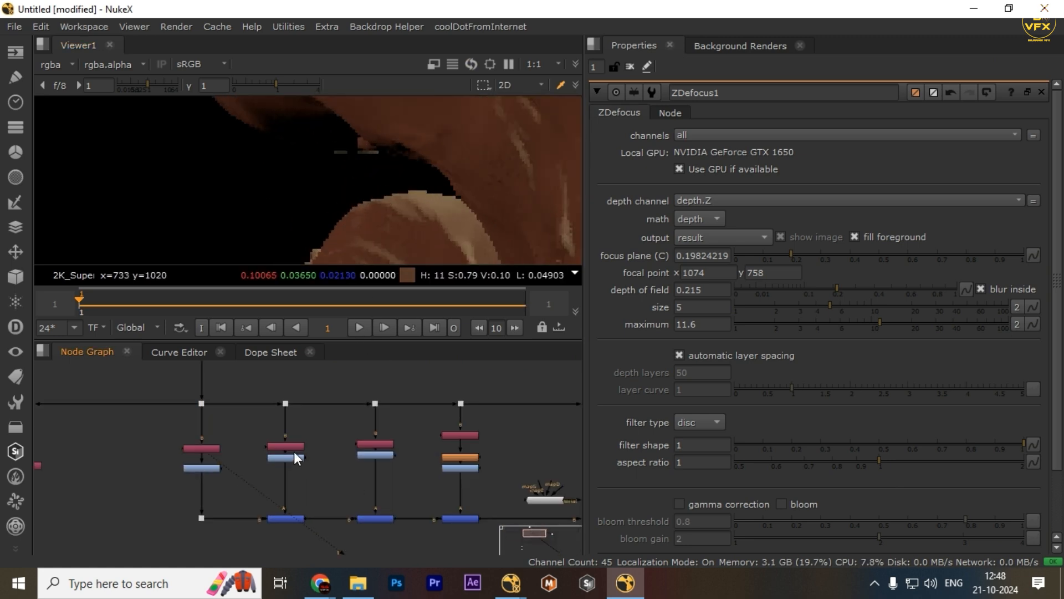
pyautogui.click(368, 444)
pyautogui.press('1')
pyautogui.click(291, 446)
pyautogui.press('1')
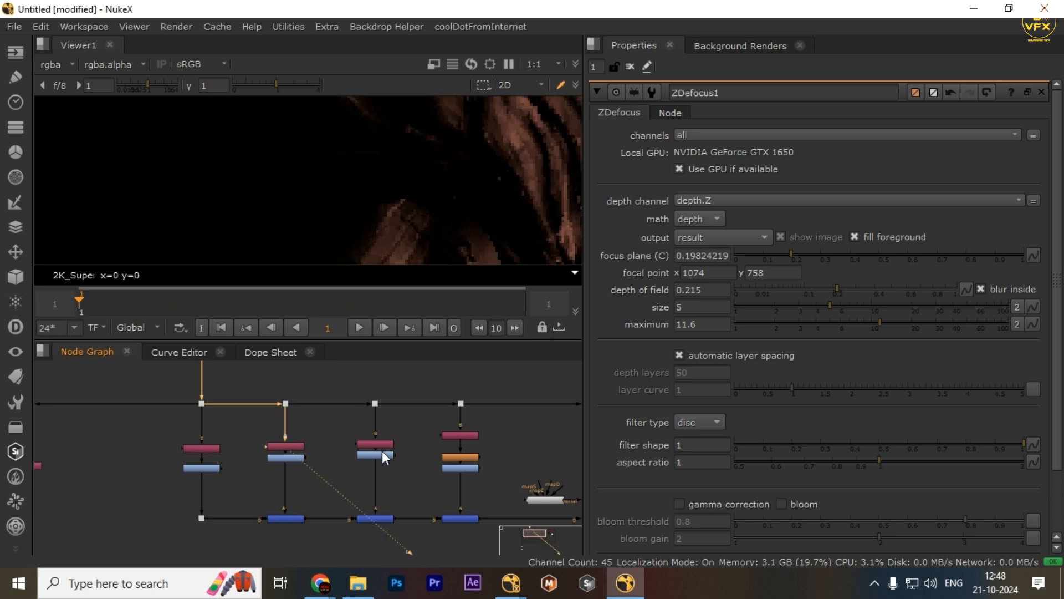
pyautogui.click(384, 447)
pyautogui.press('1')
pyautogui.scroll(3, 368, 442)
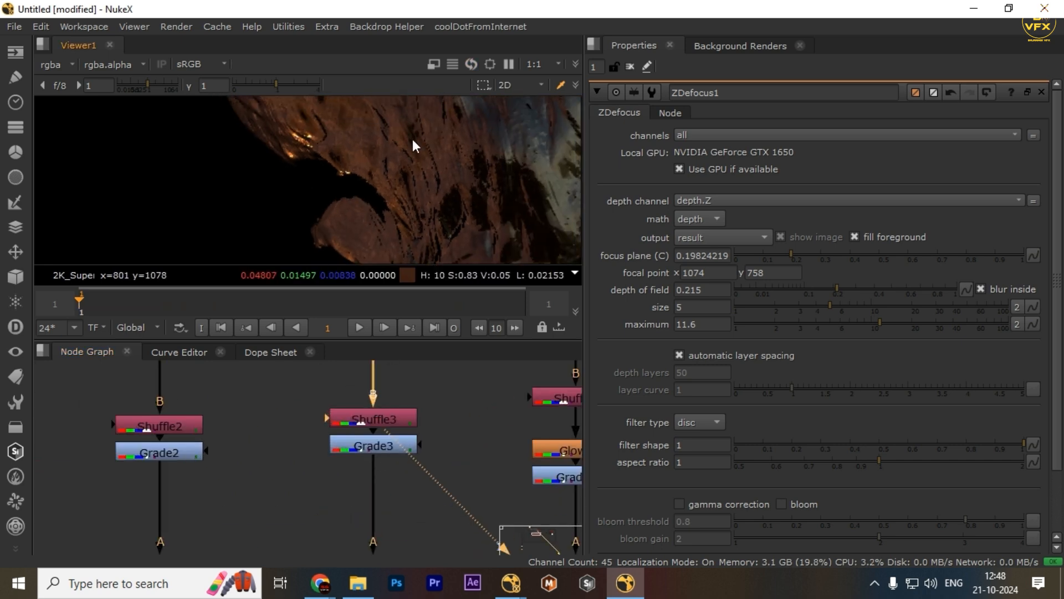
# Open Grade3's settings and add an unconnected Roto node beside its branch, above the merges
pyautogui.doubleClick(367, 451)
pyautogui.scroll(-5, 367, 491)
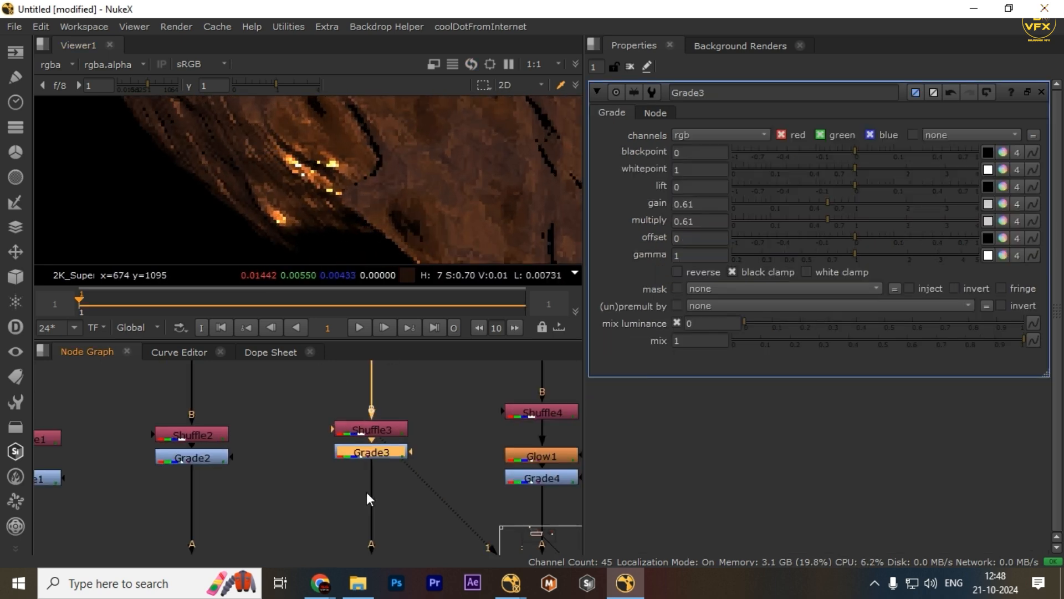
pyautogui.moveTo(367, 491); pyautogui.dragTo(369, 421, button='middle')
pyautogui.scroll(5, 355, 422)
pyautogui.press('o')
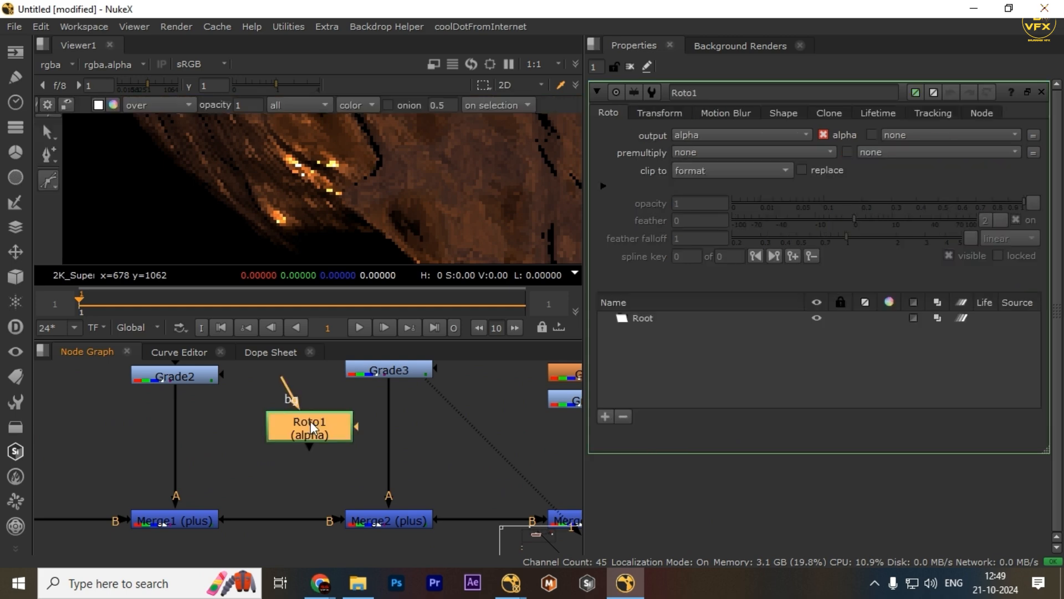
# Draw an ellipse in Roto1 around the cluster of bright speckles on the horn and adjust its shape to fit
pyautogui.press('space')
pyautogui.moveTo(324, 358); pyautogui.dragTo(417, 257, button='middle')
pyautogui.press('v')
pyautogui.press('v')
pyautogui.press('v')
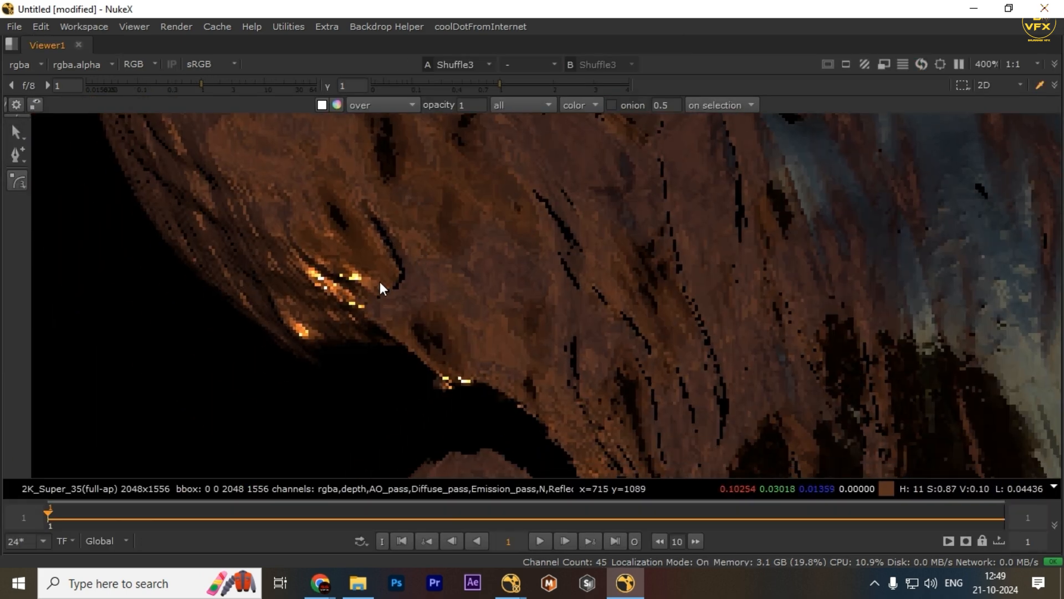
pyautogui.scroll(3, 378, 286)
pyautogui.moveTo(226, 231); pyautogui.dragTo(380, 338)
pyautogui.moveTo(380, 337); pyautogui.dragTo(414, 318, button='middle')
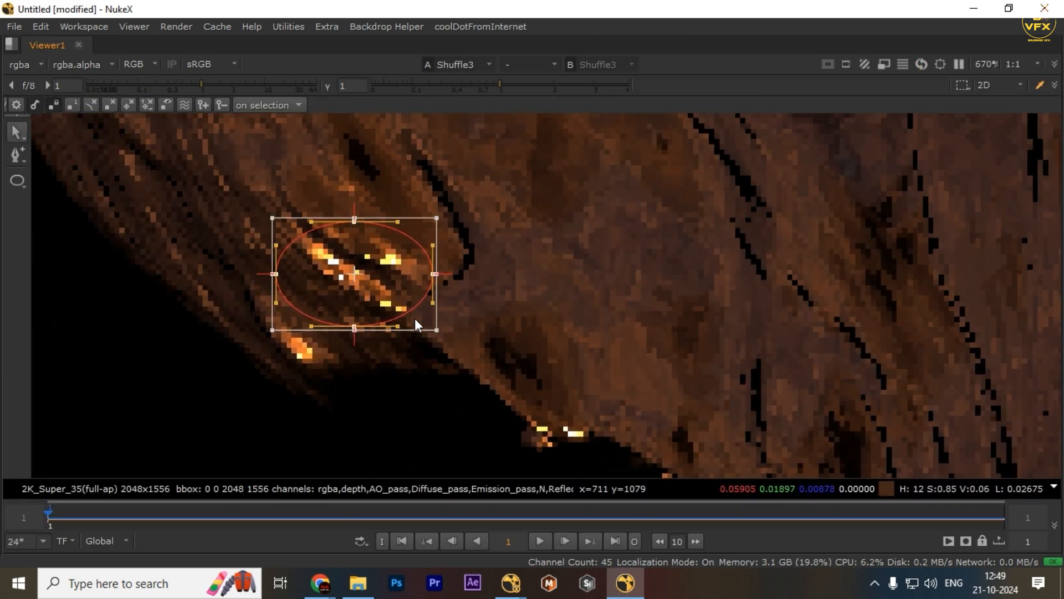
pyautogui.moveTo(447, 335); pyautogui.dragTo(395, 303)
# Insert a Grade node between Grade3 and Merge2 and connect its mask input to Roto1
pyautogui.press('space')
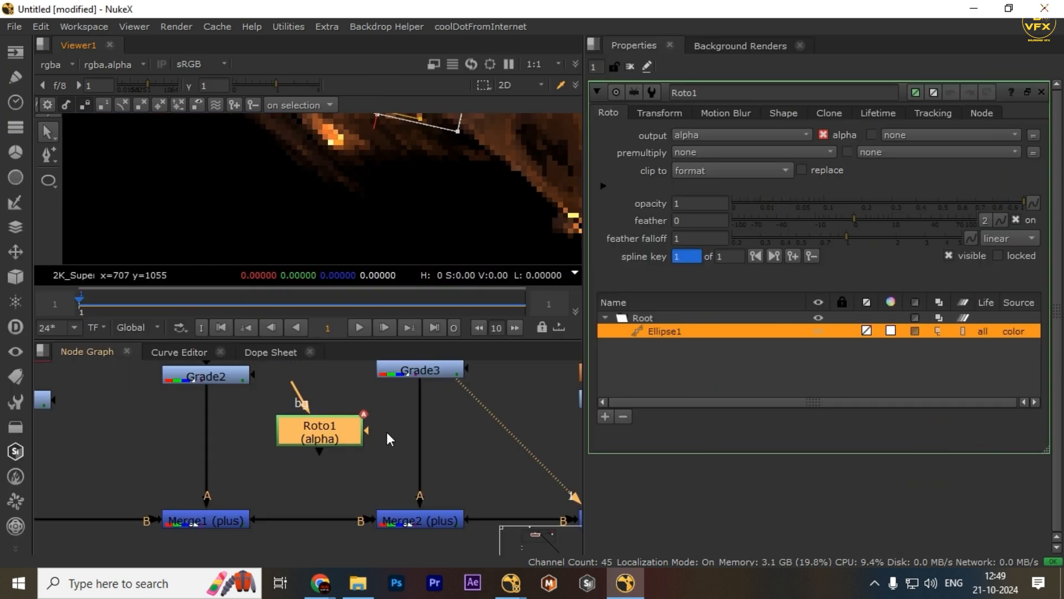
pyautogui.press('g')
pyautogui.click(421, 432)
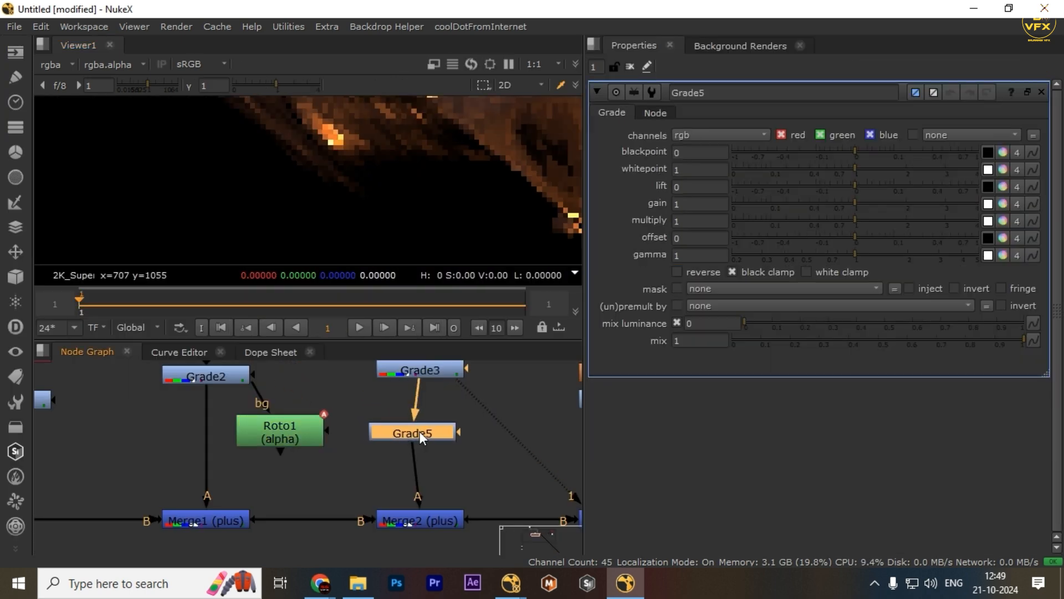
pyautogui.moveTo(466, 436); pyautogui.dragTo(307, 438)
pyautogui.click(419, 439)
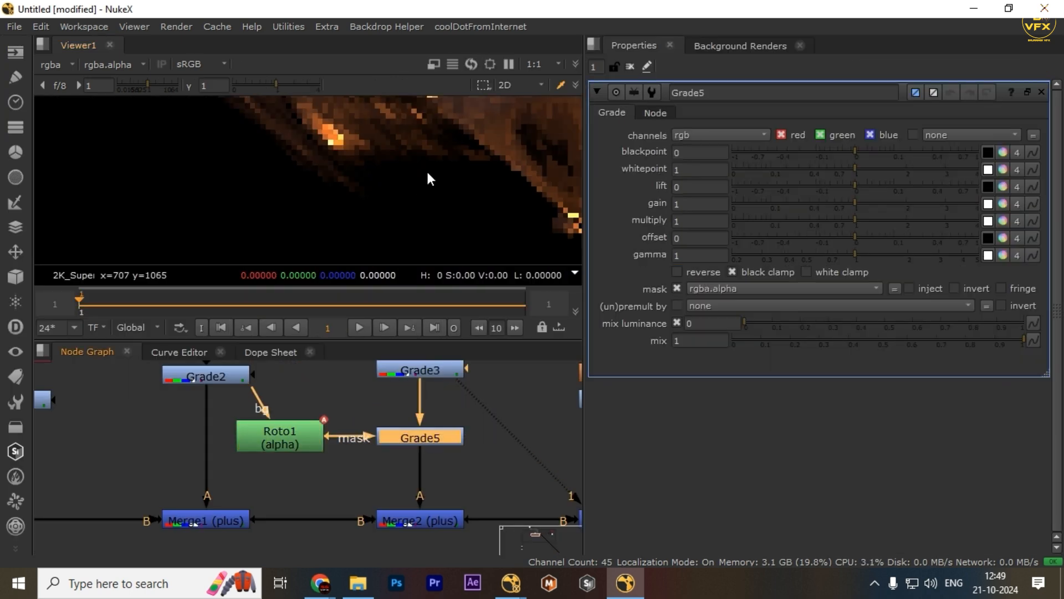
# Try a gain of 0.28 and a whitepoint of 1.42 on Grade5 while viewing its output, and revert both
pyautogui.moveTo(427, 169); pyautogui.dragTo(360, 235, button='middle')
pyautogui.moveTo(837, 202); pyautogui.dragTo(799, 203)
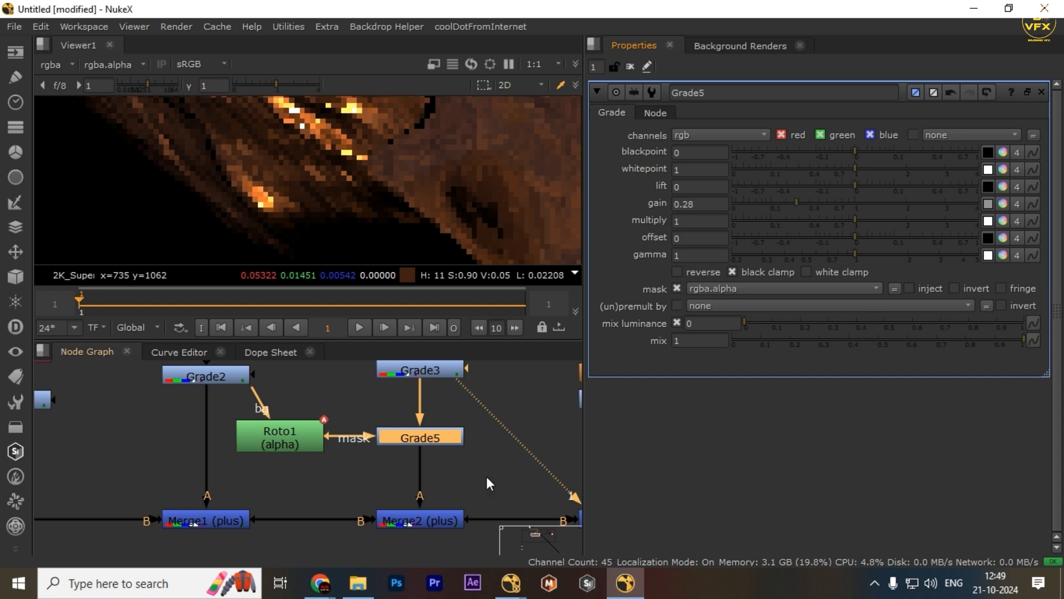
pyautogui.press('1')
pyautogui.click(486, 476)
pyautogui.keyDown('ctrl'); pyautogui.click(865, 201); pyautogui.keyUp('ctrl')
pyautogui.moveTo(915, 150); pyautogui.dragTo(880, 167)
pyautogui.keyDown('ctrl'); pyautogui.click(862, 154); pyautogui.keyUp('ctrl')
pyautogui.click(840, 169)
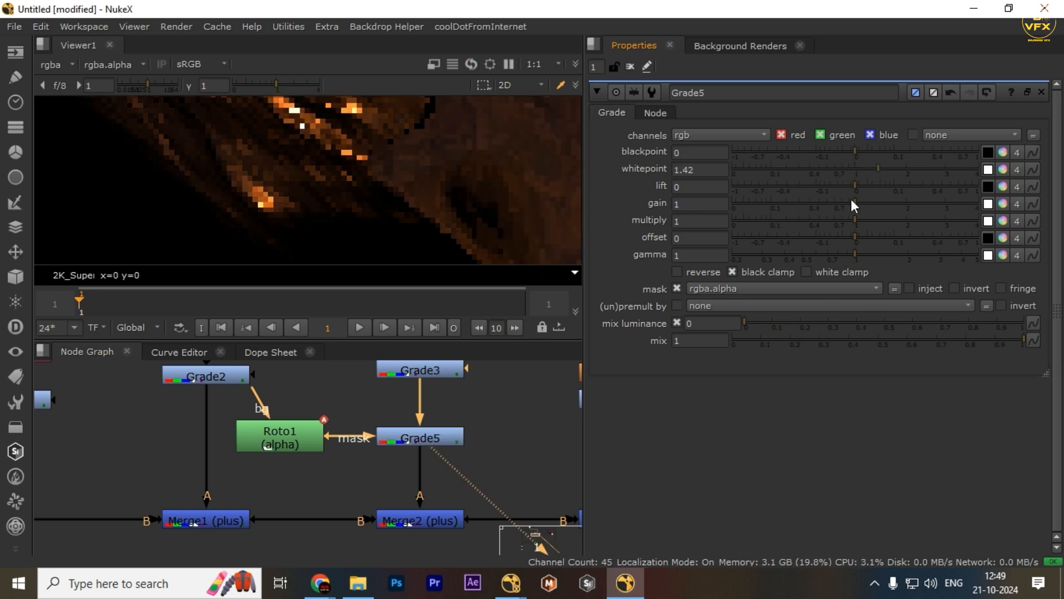
pyautogui.hotkey('ctrl', 'z')
# Set Grade5's multiply to 0.11 and add a ColorCorrect node after it, masked by Roto1, with highlights gain 0.055
pyautogui.moveTo(839, 219); pyautogui.dragTo(774, 227)
pyautogui.click(438, 437)
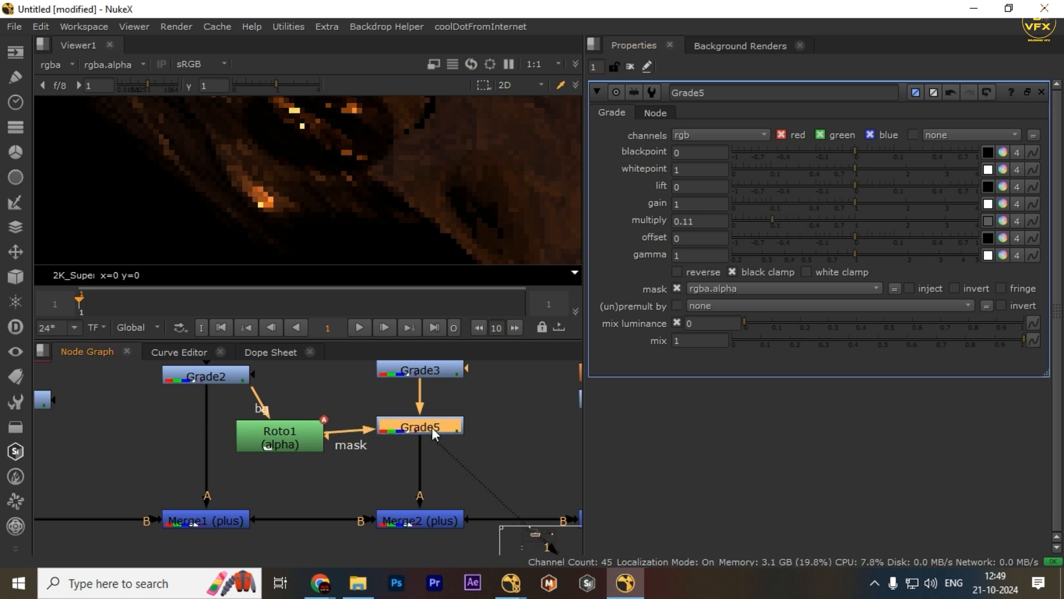
pyautogui.press('c')
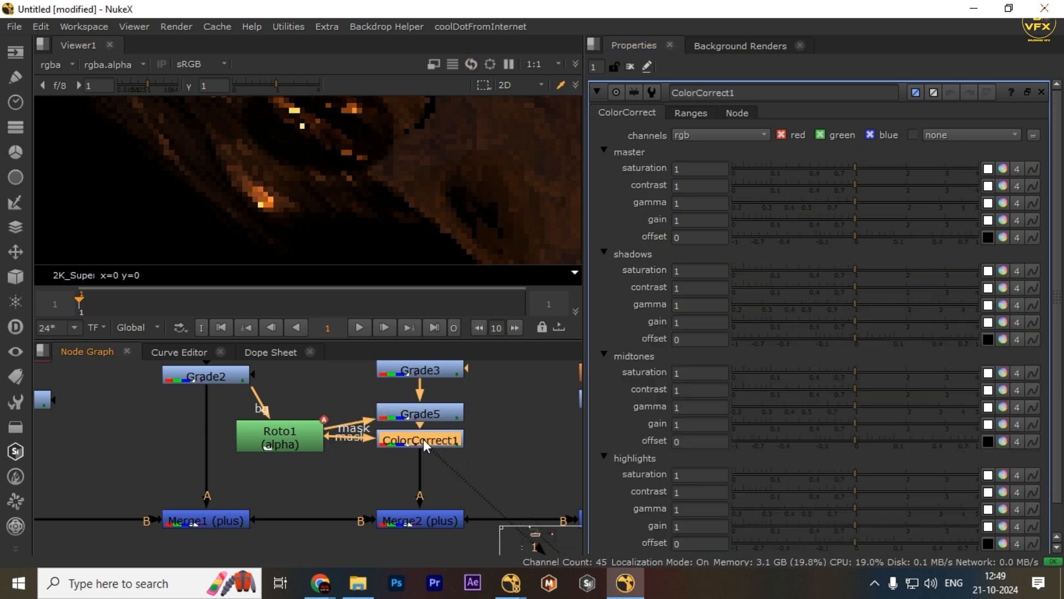
pyautogui.moveTo(825, 533); pyautogui.dragTo(760, 525)
# View the ZDefocus1 output and inspect the corrected speckle area on the horn
pyautogui.scroll(-5, 279, 476)
pyautogui.moveTo(278, 475); pyautogui.dragTo(509, 353, button='middle')
pyautogui.moveTo(355, 444); pyautogui.dragTo(444, 347, button='middle')
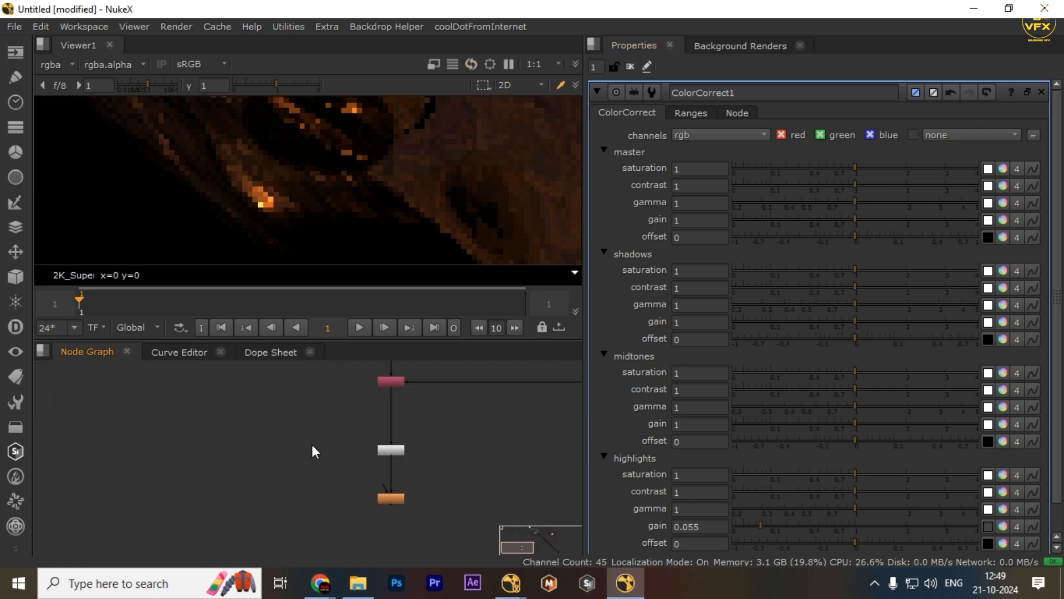
pyautogui.moveTo(319, 473); pyautogui.dragTo(474, 533)
pyautogui.press('1')
pyautogui.scroll(-3, 360, 182)
pyautogui.scroll(-2, 442, 189)
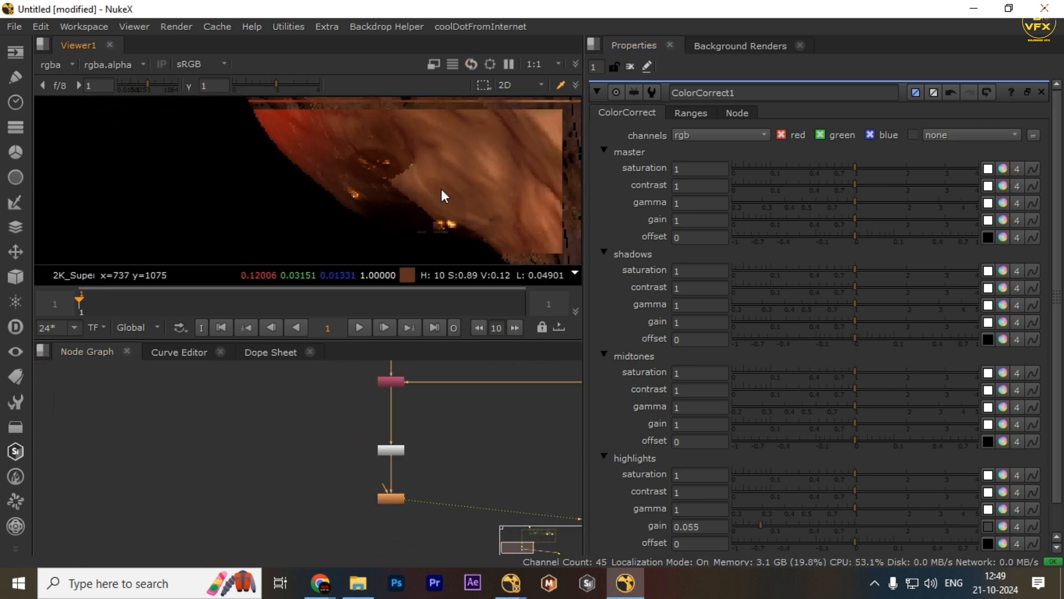
pyautogui.moveTo(441, 189); pyautogui.dragTo(323, 180, button='middle')
pyautogui.moveTo(323, 181); pyautogui.dragTo(404, 184)
pyautogui.press('f')
pyautogui.scroll(3, 404, 184)
pyautogui.moveTo(509, 463); pyautogui.dragTo(347, 507)
# Examine the final defocused bust in the enlarged viewer, from the face down to the neck and shoulders
pyautogui.press('space')
pyautogui.press('f')
pyautogui.scroll(4, 388, 329)
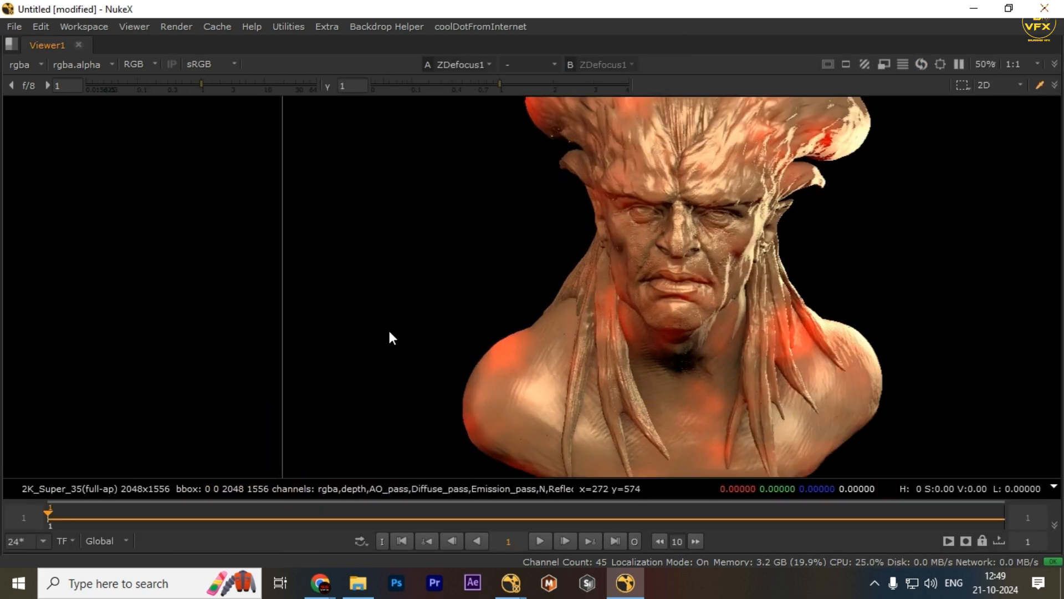
pyautogui.scroll(3, 624, 266)
pyautogui.scroll(-2, 584, 261)
pyautogui.moveTo(629, 250); pyautogui.dragTo(572, 291, button='middle')
pyautogui.scroll(4, 560, 302)
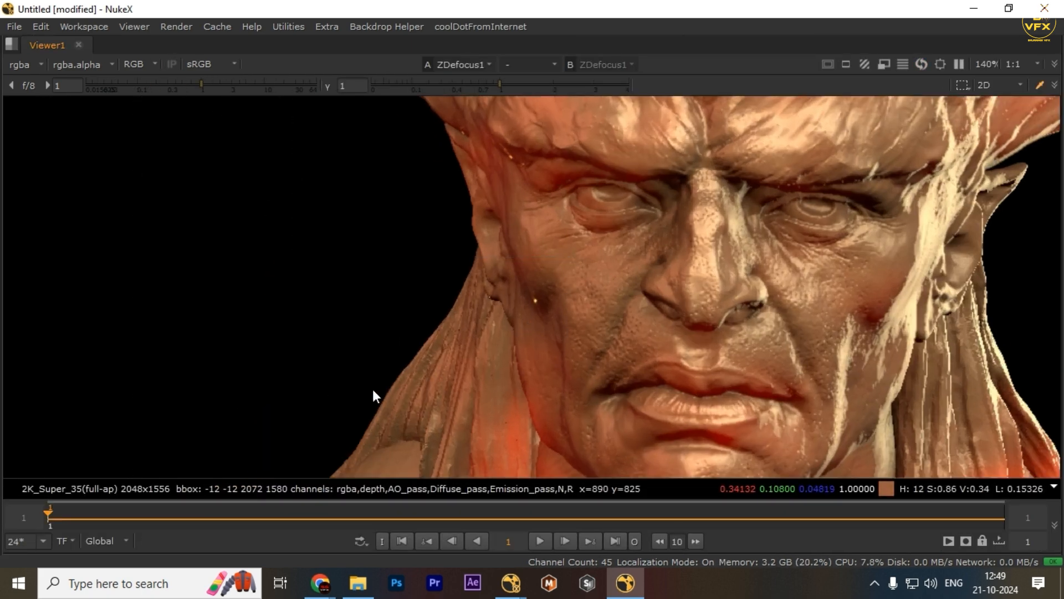
pyautogui.scroll(-2, 620, 385)
pyautogui.moveTo(626, 384); pyautogui.dragTo(520, 319, button='middle')
pyautogui.moveTo(568, 385); pyautogui.dragTo(515, 334, button='middle')
pyautogui.scroll(4, 514, 334)
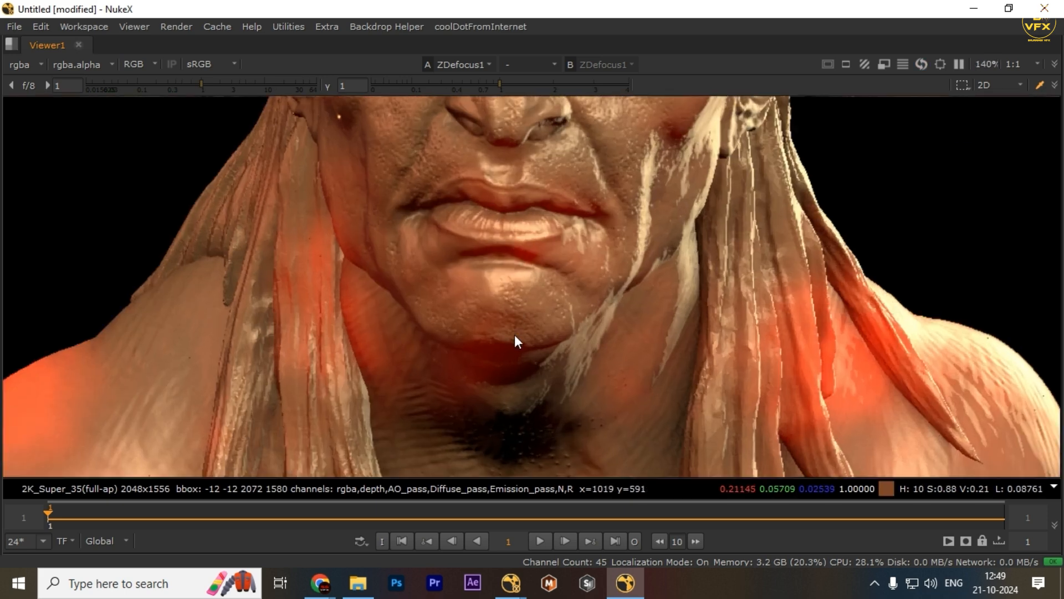
# Examine the defocused bust's neck, hair strands and shoulder up close
pyautogui.moveTo(581, 414); pyautogui.dragTo(575, 237, button='middle')
pyautogui.scroll(-2, 665, 365)
pyautogui.moveTo(898, 279); pyautogui.dragTo(706, 280, button='middle')
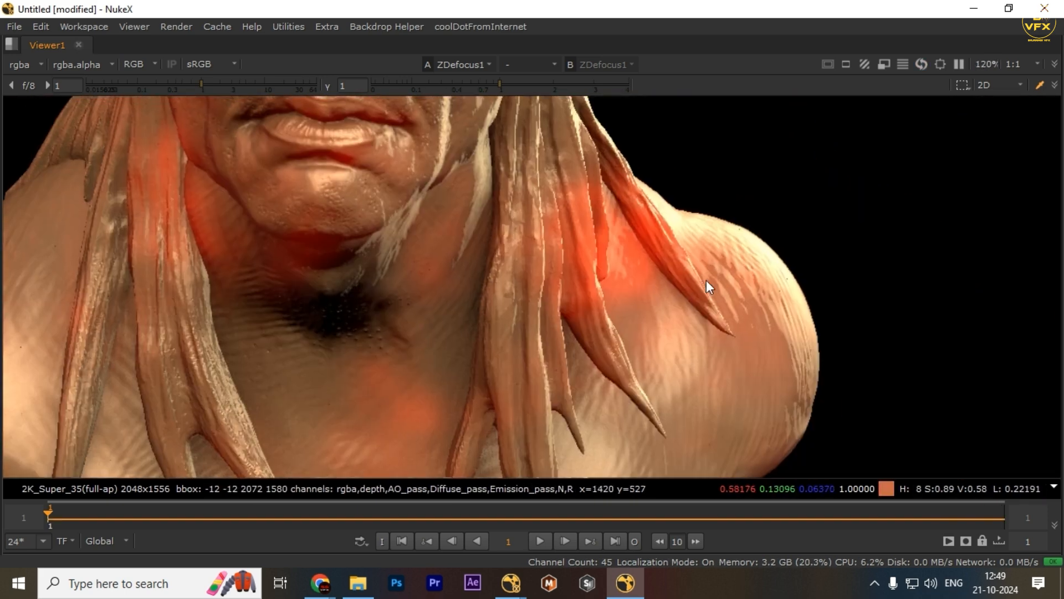
pyautogui.scroll(4, 706, 278)
pyautogui.press('space')
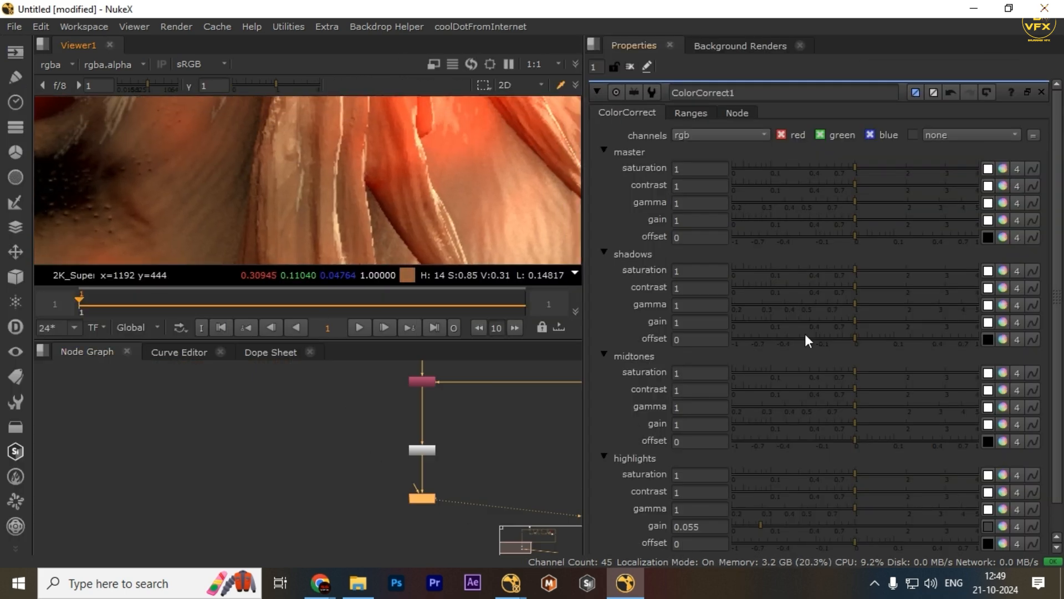
# Try a maximum of 48, a size of 8.2 and a depth of field of 0.028 on ZDefocus1
pyautogui.doubleClick(433, 501)
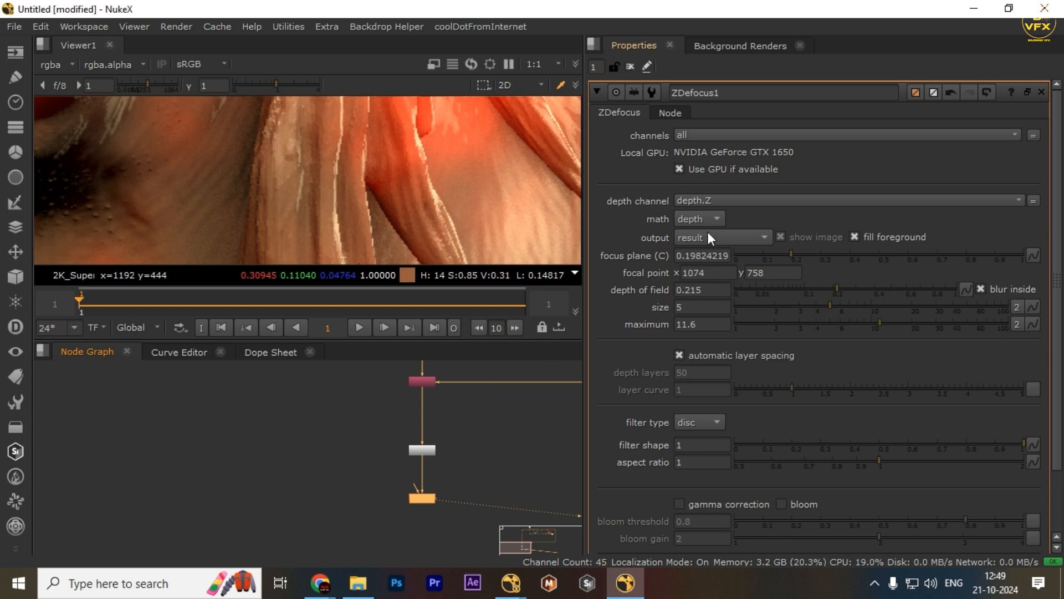
pyautogui.moveTo(773, 255); pyautogui.dragTo(791, 256)
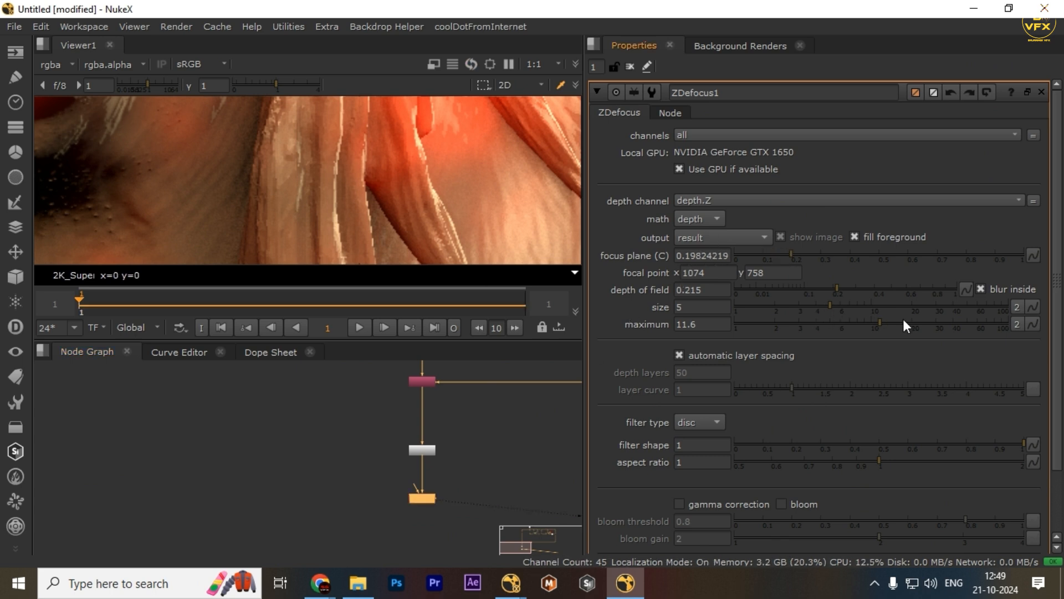
pyautogui.click(935, 326)
pyautogui.moveTo(935, 327); pyautogui.dragTo(964, 327)
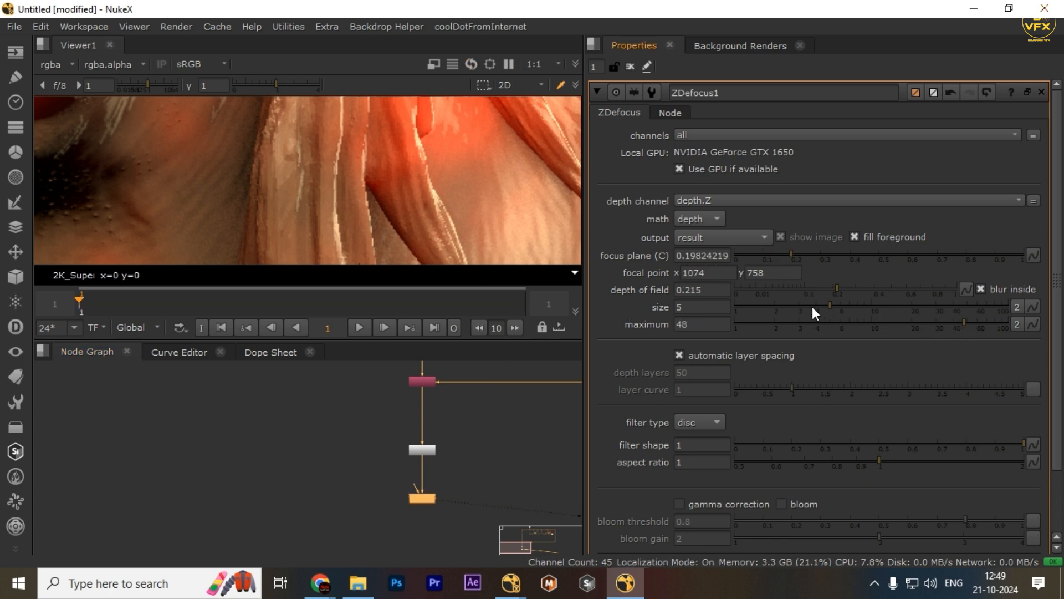
pyautogui.moveTo(830, 307); pyautogui.dragTo(860, 308)
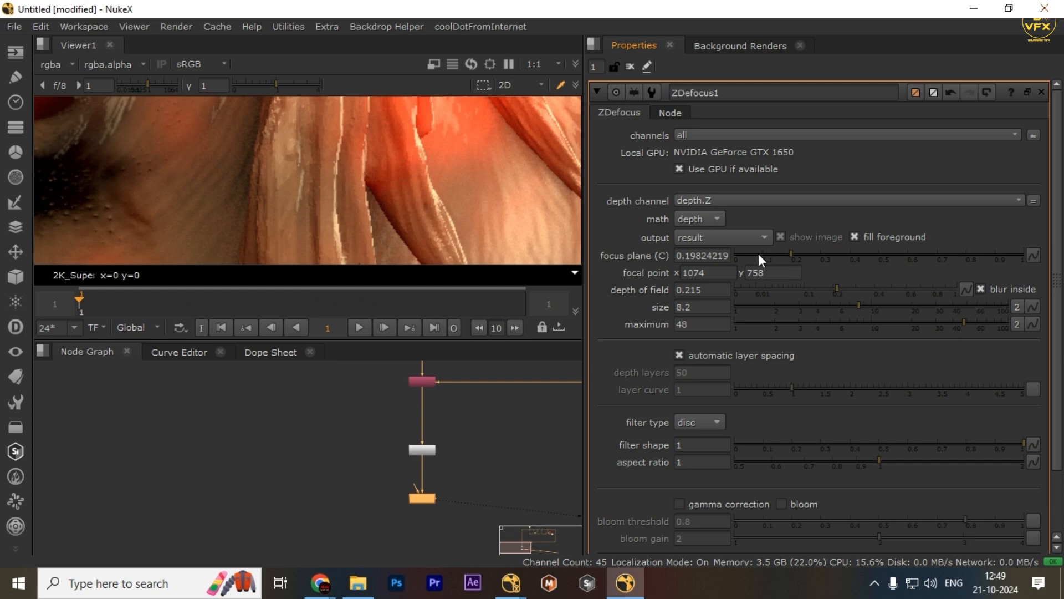
pyautogui.moveTo(823, 290); pyautogui.dragTo(777, 291)
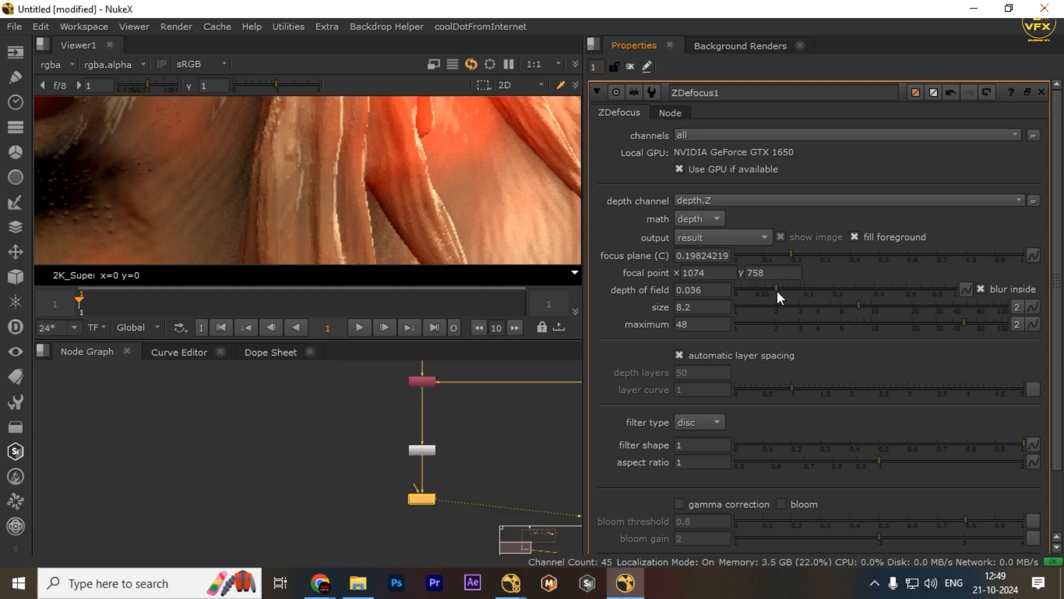
# Try the ZDefocus1 focal point on the cheek below the eye, at about x 1088, y 831
pyautogui.press('space')
pyautogui.scroll(-1, 149, 254)
pyautogui.moveTo(136, 247); pyautogui.dragTo(312, 326, button='middle')
pyautogui.moveTo(363, 238); pyautogui.dragTo(373, 188)
pyautogui.press('space')
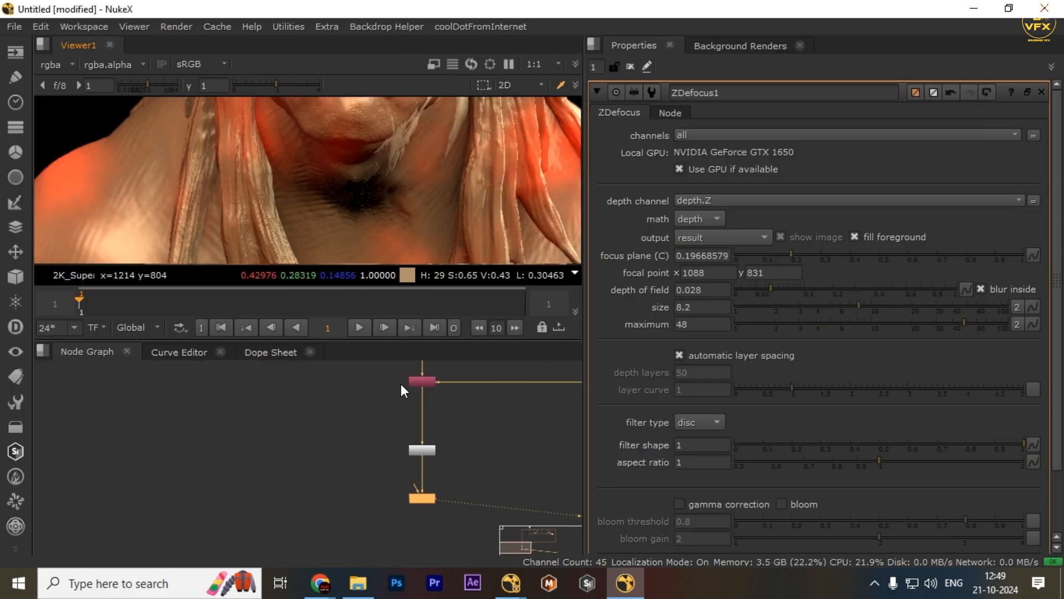
# Inspect the depth blur on the hair strands, shoulder and face in the enlarged viewer
pyautogui.press('space')
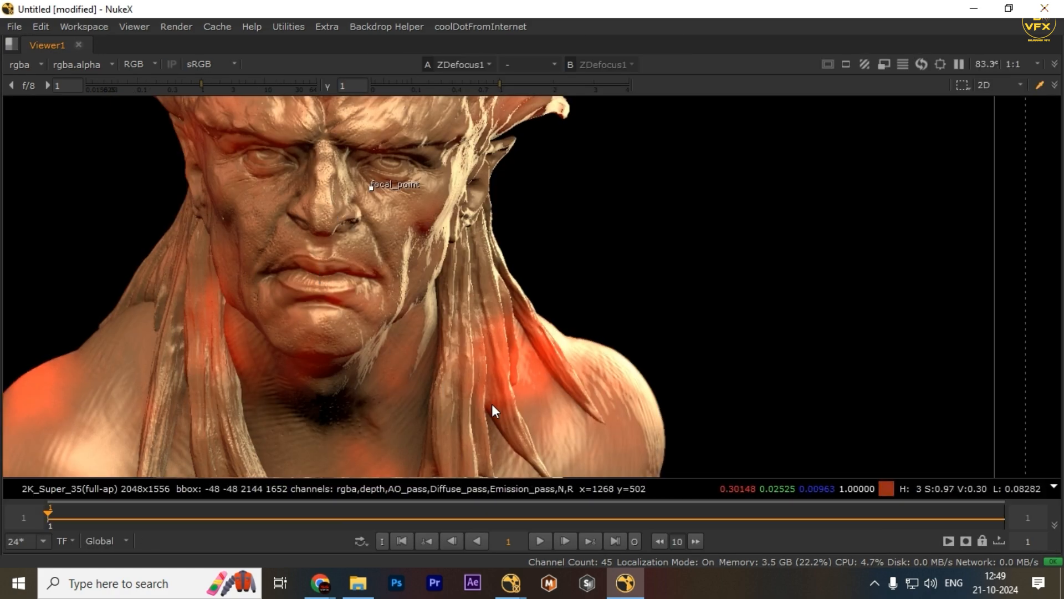
pyautogui.scroll(5, 498, 388)
pyautogui.moveTo(682, 121); pyautogui.dragTo(557, 290, button='middle')
pyautogui.scroll(4, 564, 289)
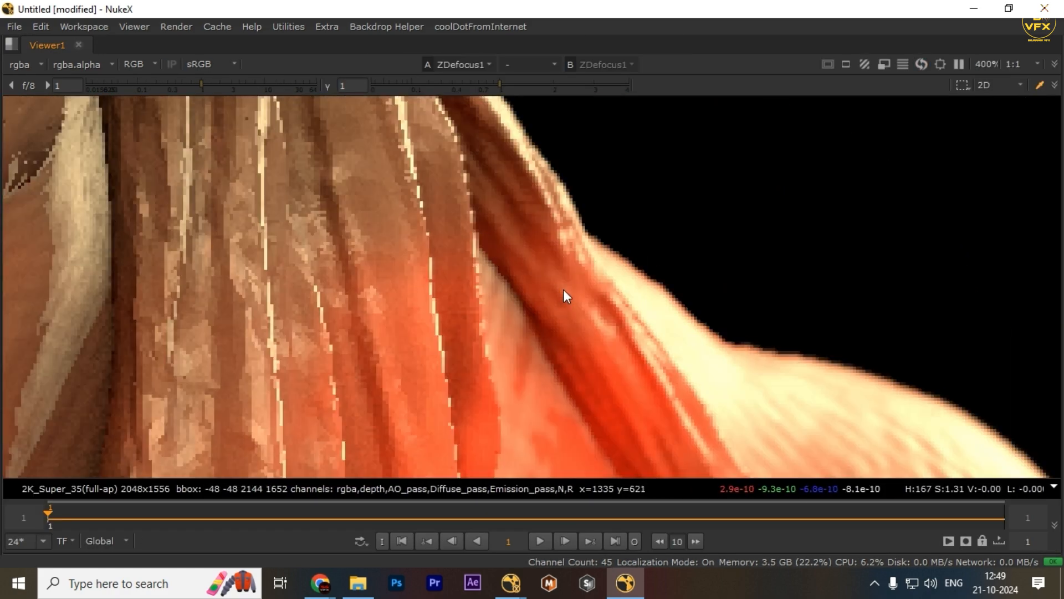
pyautogui.scroll(-4, 472, 291)
pyautogui.moveTo(305, 274); pyautogui.dragTo(431, 378, button='middle')
pyautogui.scroll(-5, 432, 378)
pyautogui.moveTo(321, 367); pyautogui.dragTo(576, 304, button='middle')
pyautogui.moveTo(319, 230); pyautogui.dragTo(658, 354)
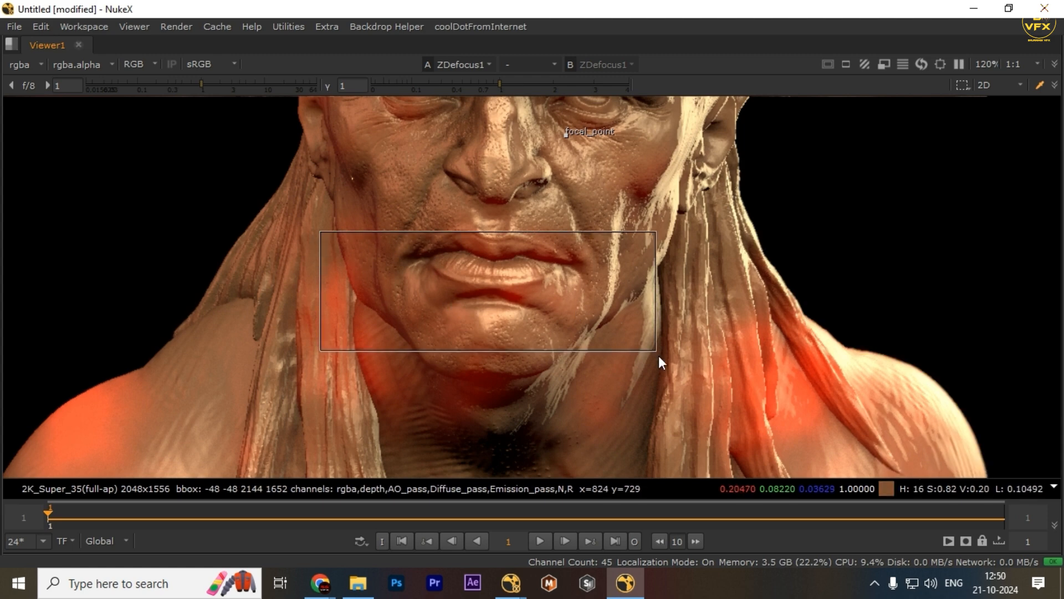
pyautogui.scroll(5, 464, 255)
pyautogui.scroll(-4, 462, 238)
pyautogui.moveTo(460, 145); pyautogui.dragTo(457, 277, button='middle')
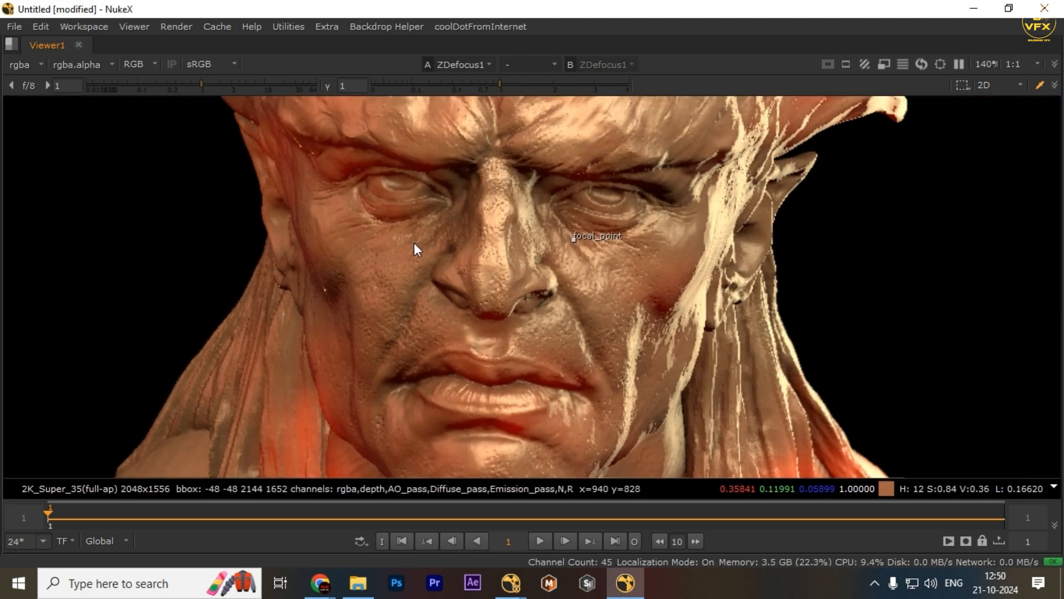
# Using the focal plane setup output, move ZDefocus1's focal point to x 1028, y 974, set depth of field to 0.125, and restore the result output
pyautogui.press('space')
pyautogui.click(699, 235)
pyautogui.click(717, 254)
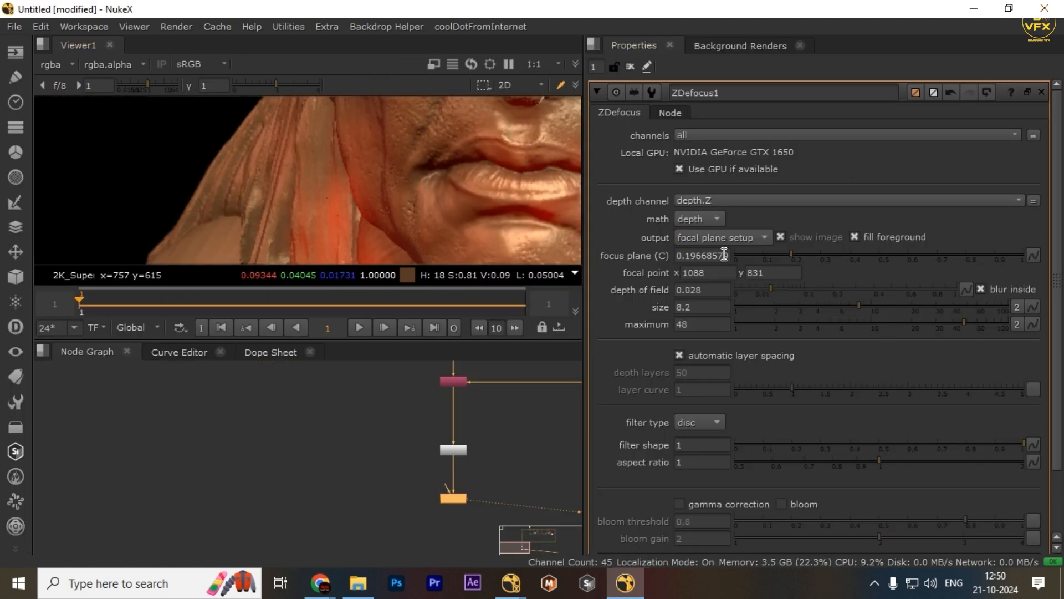
pyautogui.scroll(-5, 405, 200)
pyautogui.moveTo(391, 157); pyautogui.dragTo(404, 193, button='middle')
pyautogui.moveTo(417, 158); pyautogui.dragTo(400, 119)
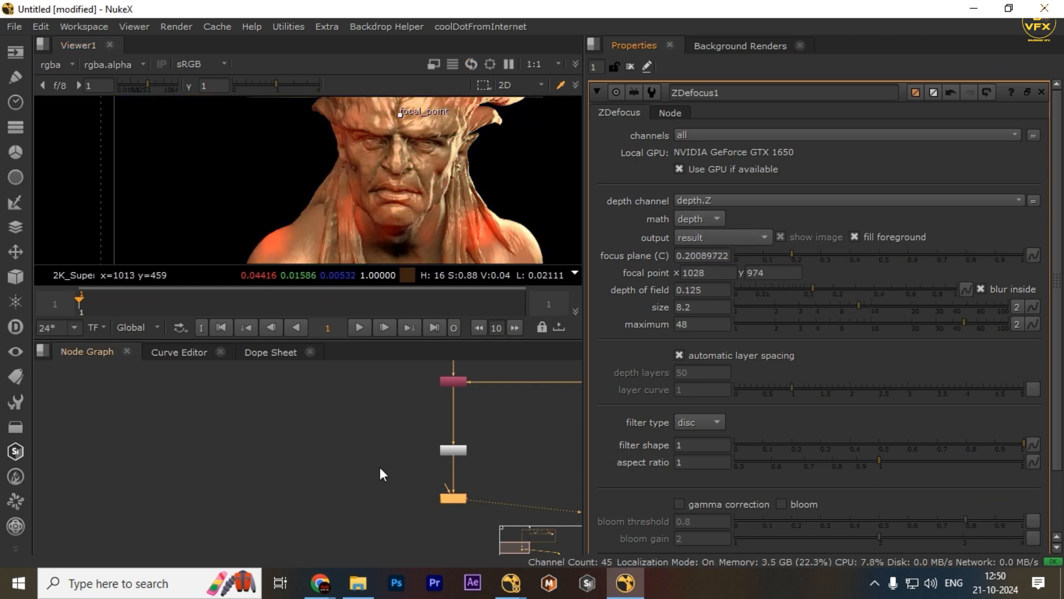
# Examine the refocused bust in the enlarged viewer, comparing sharpness across the horns, face and shoulders
pyautogui.press('space')
pyautogui.scroll(3, 368, 417)
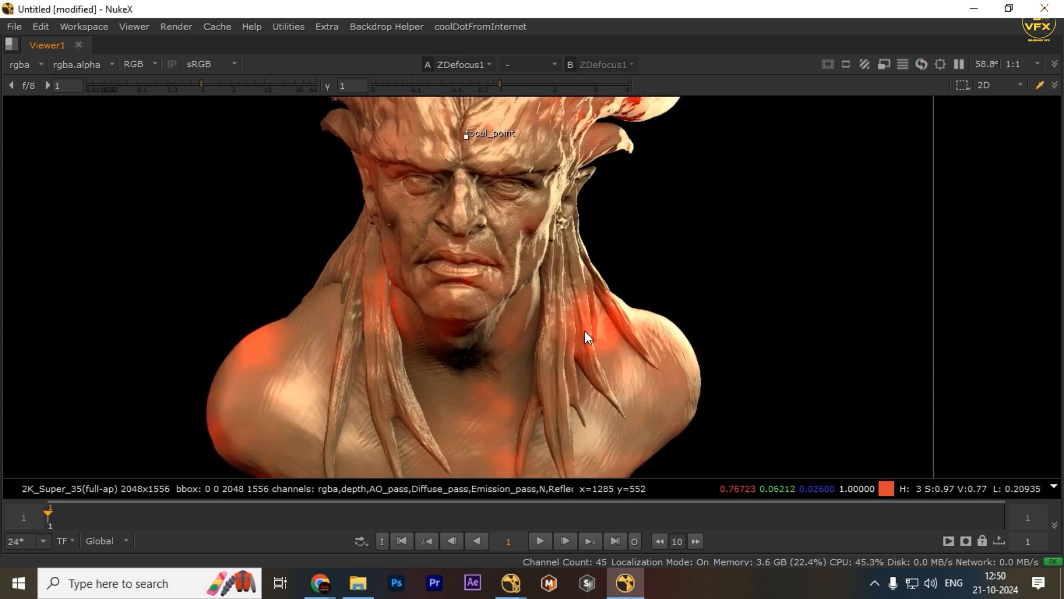
pyautogui.scroll(2, 419, 197)
pyautogui.moveTo(419, 198); pyautogui.dragTo(439, 311, button='middle')
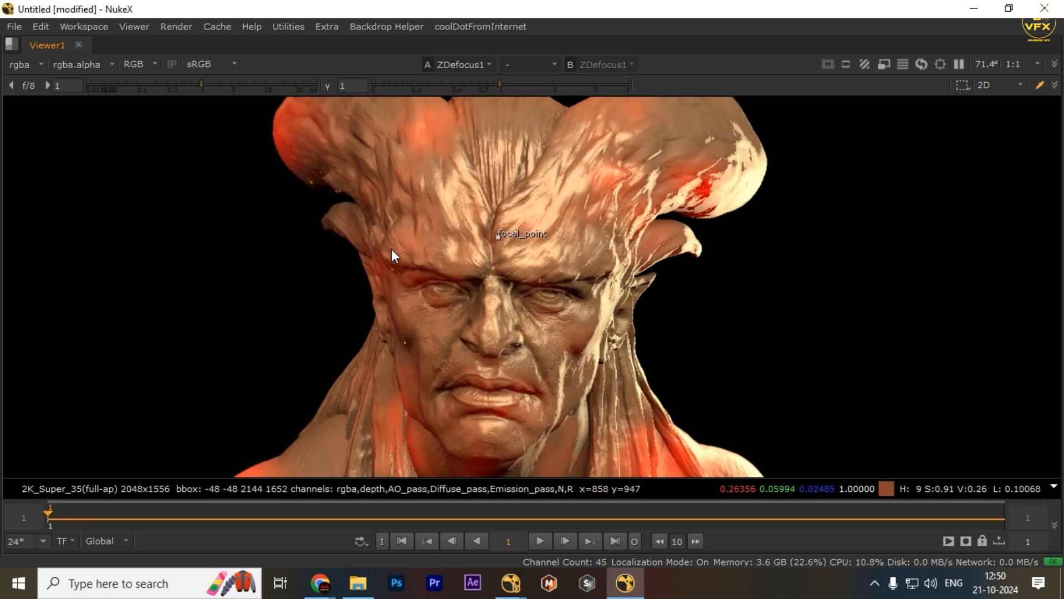
pyautogui.moveTo(611, 219); pyautogui.dragTo(612, 333, button='middle')
pyautogui.scroll(3, 591, 302)
pyautogui.scroll(-4, 534, 214)
pyautogui.moveTo(519, 274); pyautogui.dragTo(513, 225, button='middle')
pyautogui.scroll(2, 513, 225)
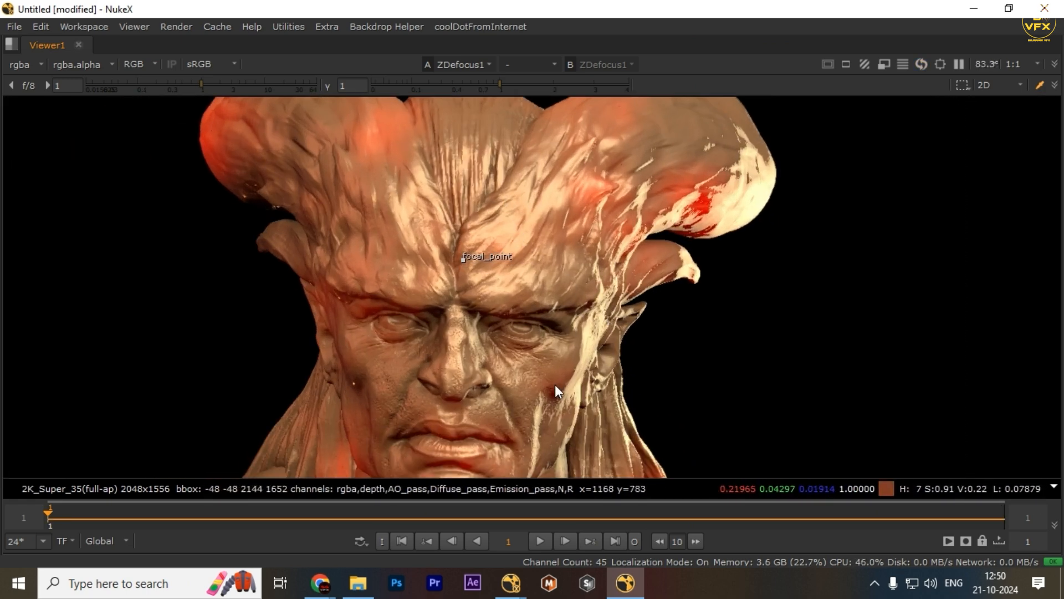
pyautogui.moveTo(530, 392); pyautogui.dragTo(547, 329, button='middle')
pyautogui.scroll(4, 547, 329)
pyautogui.scroll(-6, 546, 329)
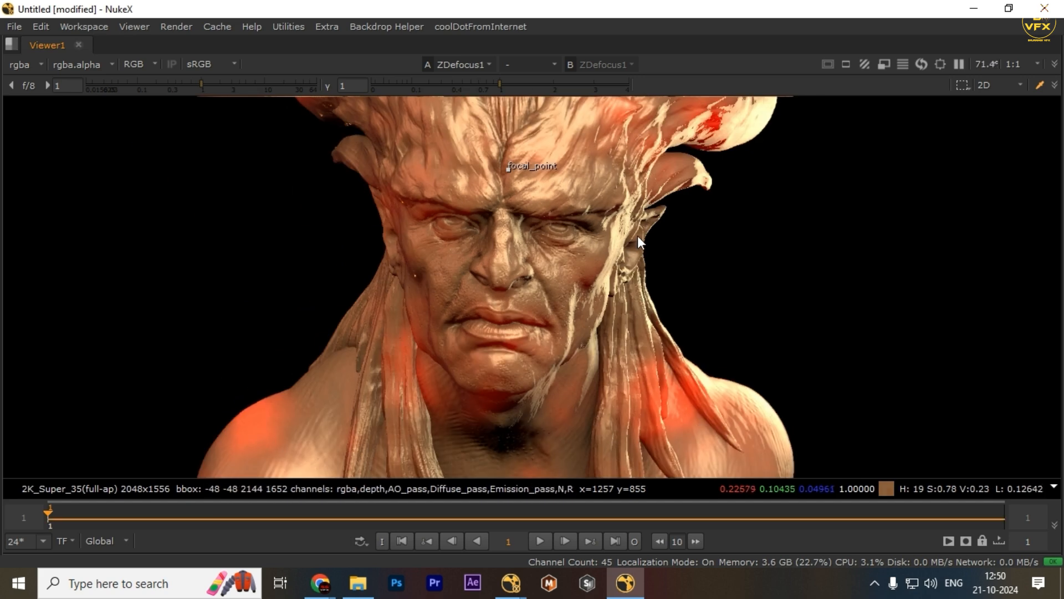
# Raise ZDefocus1's maximum to 68 and size to 11.4, and check the whole bust framed in the viewer
pyautogui.press('space')
pyautogui.scroll(-3, 333, 380)
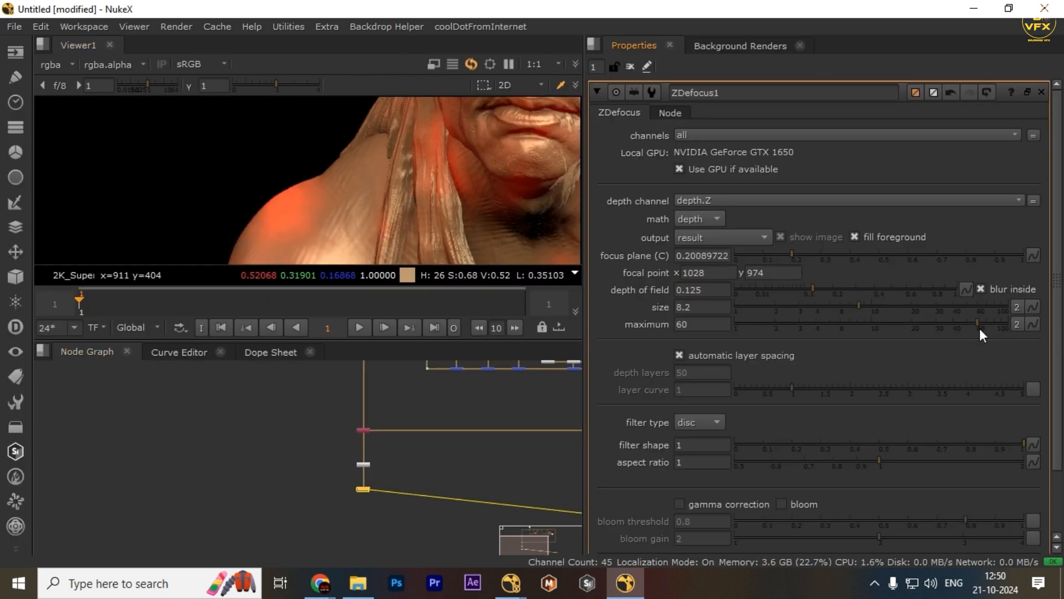
pyautogui.click(876, 307)
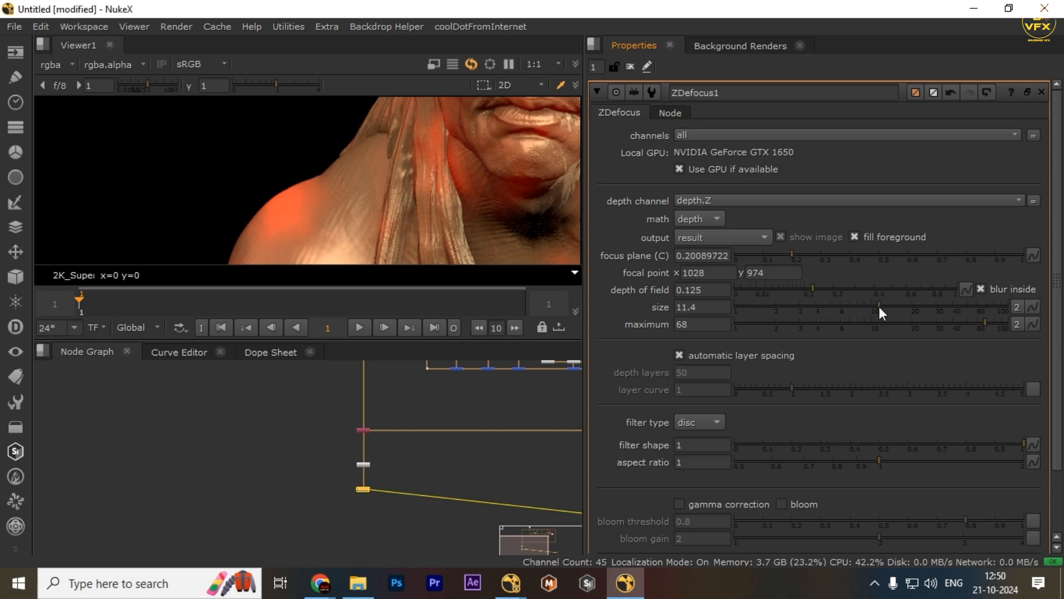
pyautogui.press('space')
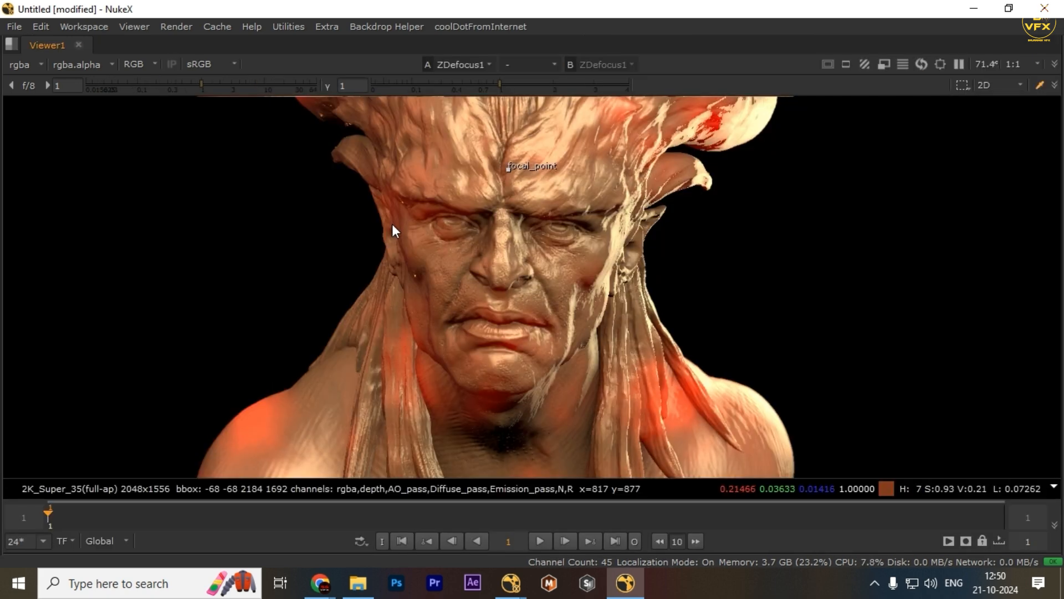
pyautogui.press('f')
pyautogui.press('space')
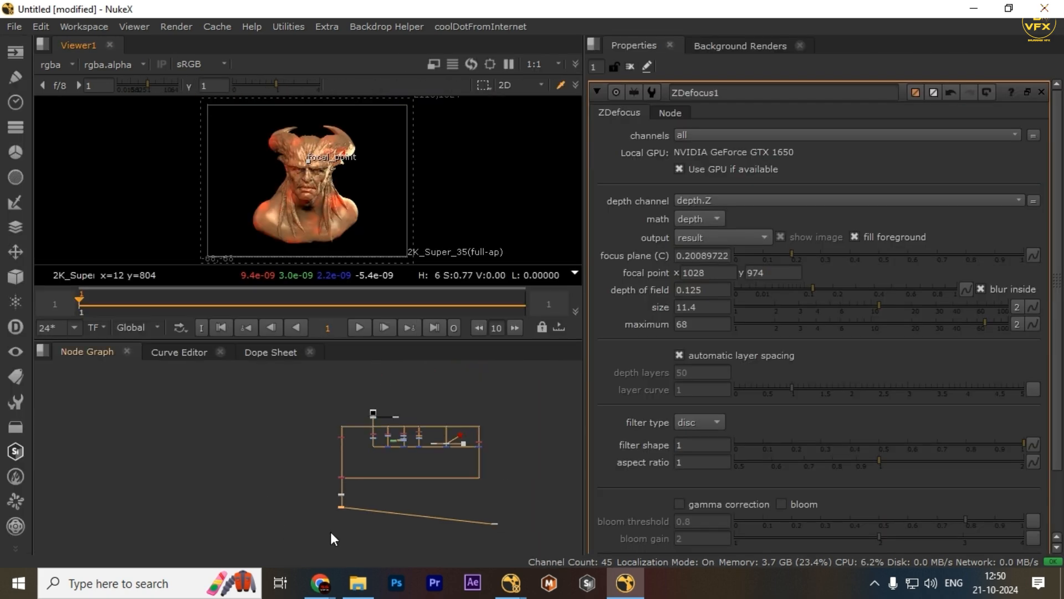
# Add a Constant node beside the main comp branch and view its output
pyautogui.press('Tab')
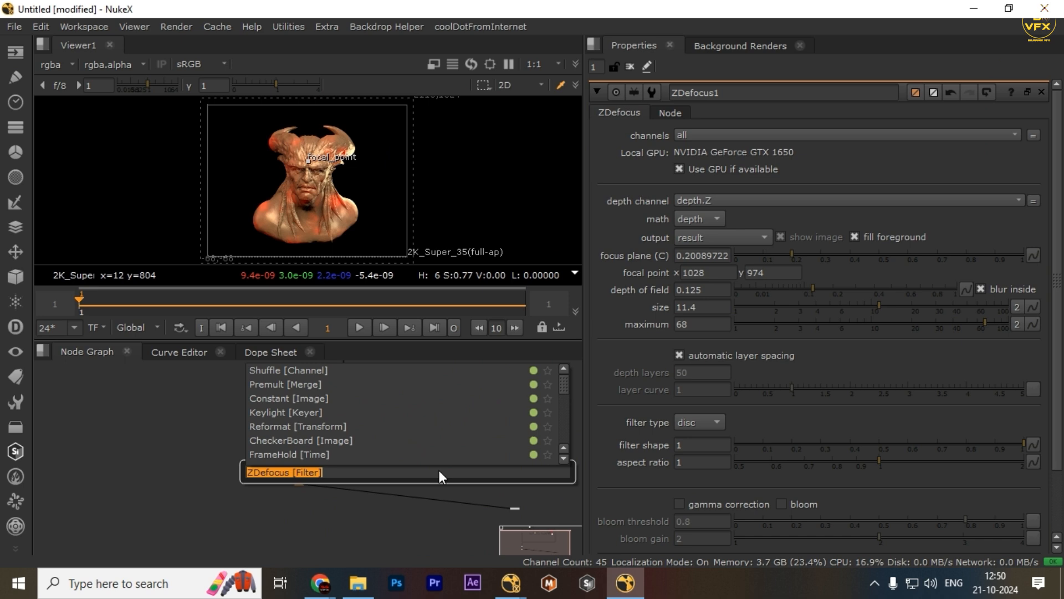
pyautogui.write('cons')
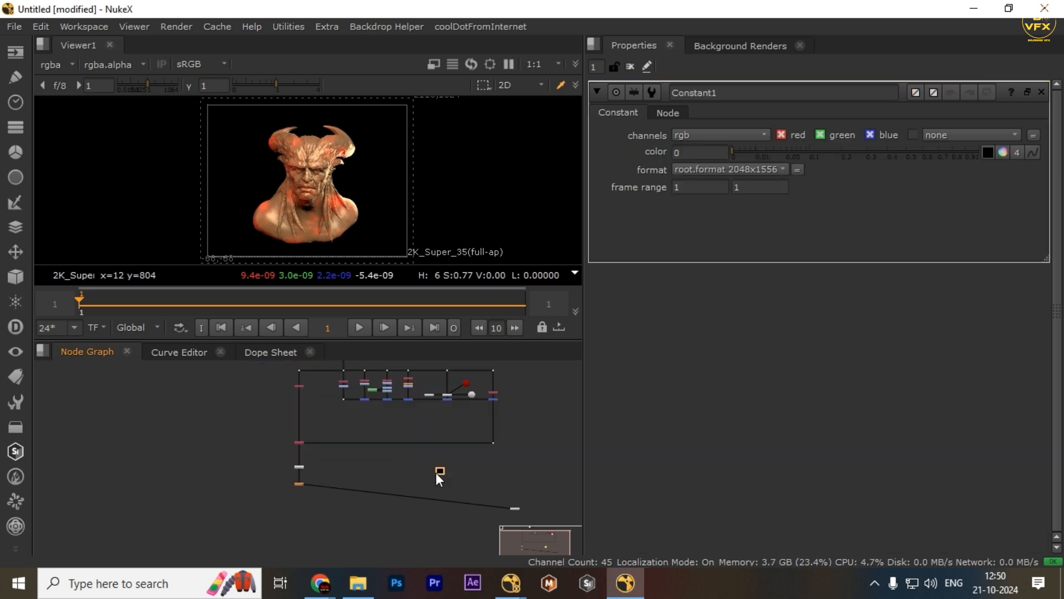
pyautogui.moveTo(436, 473); pyautogui.dragTo(543, 456)
pyautogui.press('1')
pyautogui.moveTo(476, 470); pyautogui.dragTo(420, 472, button='middle')
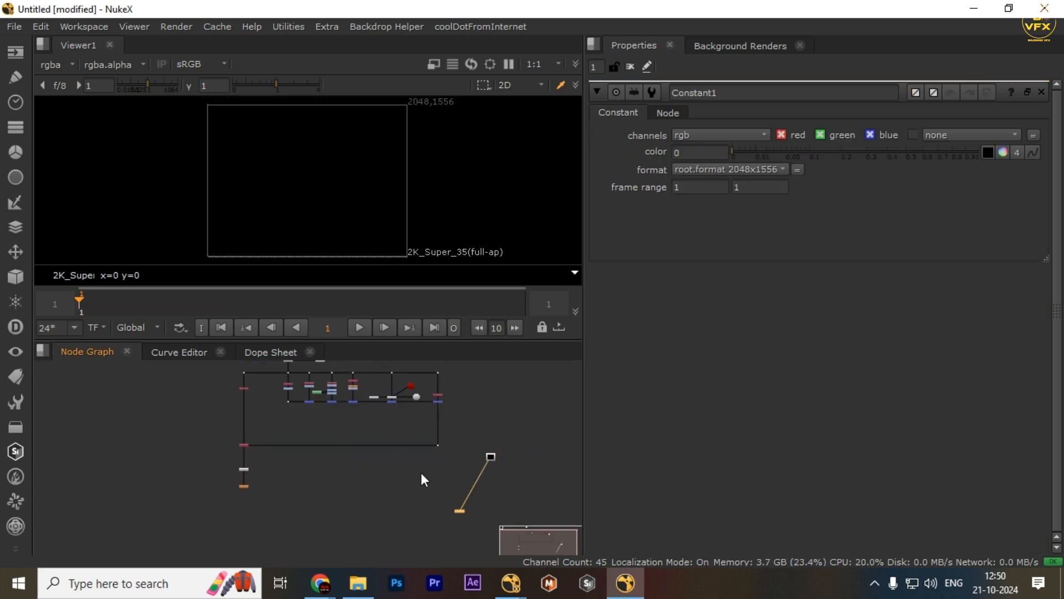
# Set Constant1's colour to pure red, with red at 1 and green and blue at 0
pyautogui.click(1003, 151)
pyautogui.click(693, 169)
pyautogui.write('1')
pyautogui.click(823, 405)
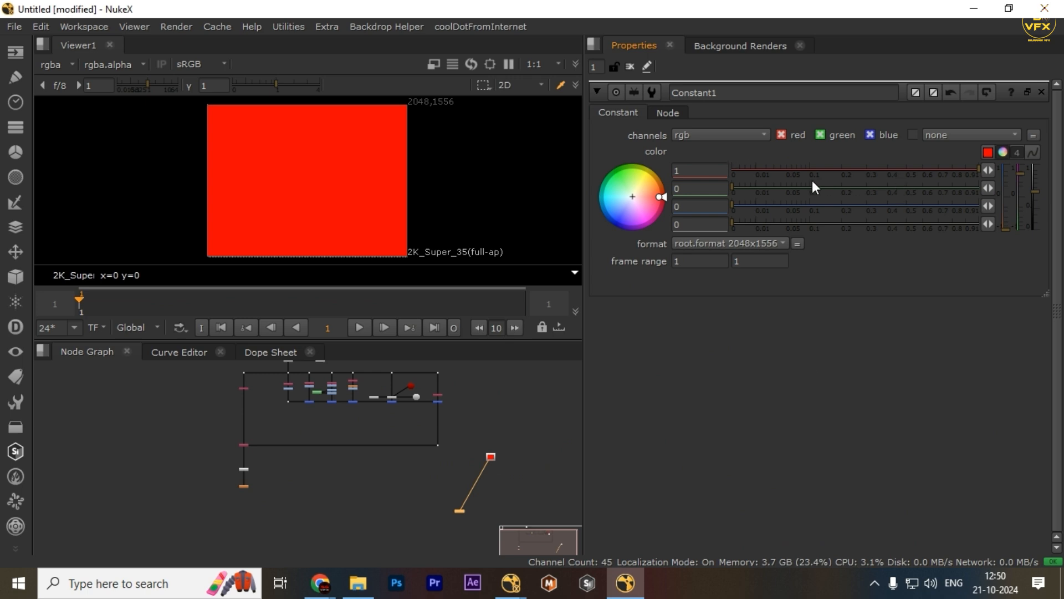
pyautogui.moveTo(814, 187); pyautogui.dragTo(713, 195)
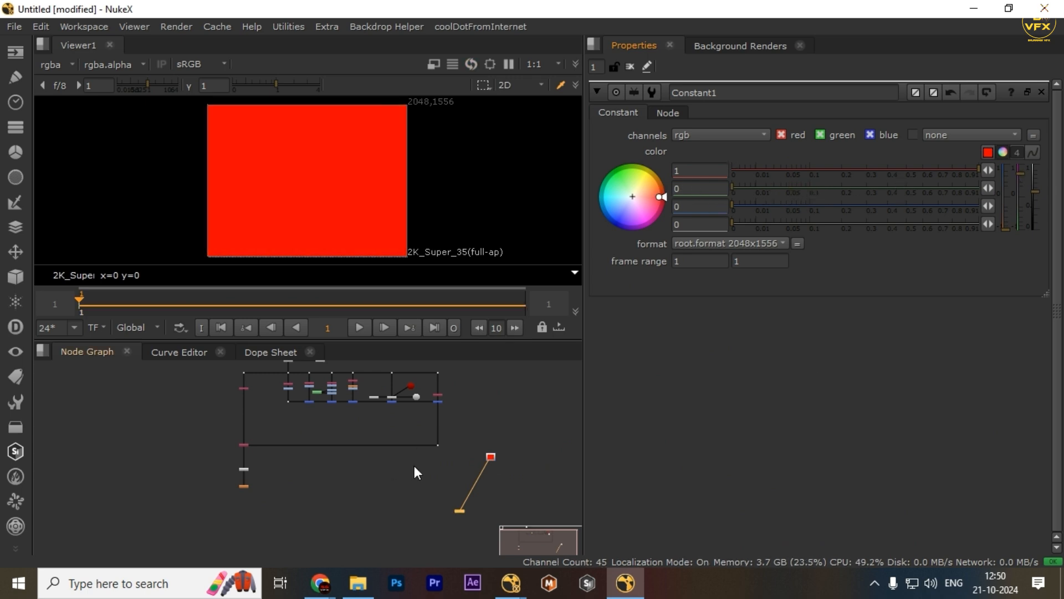
# Place Constant1 near ZDefocus1 and merge the defocused bust over the red background
pyautogui.moveTo(490, 457); pyautogui.dragTo(318, 491)
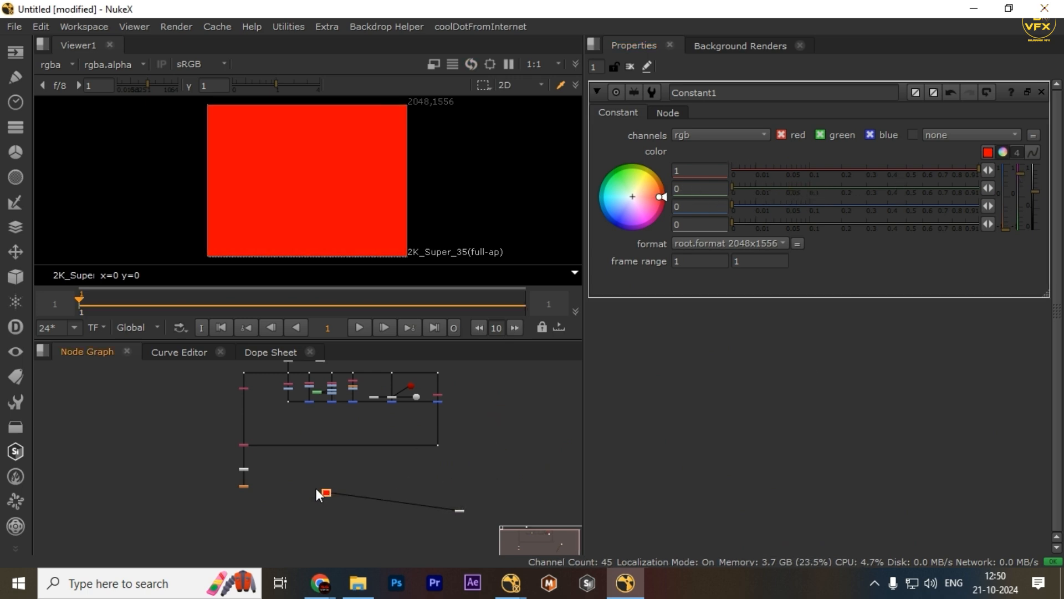
pyautogui.moveTo(272, 502); pyautogui.dragTo(320, 488, button='middle')
pyautogui.scroll(4, 320, 488)
pyautogui.moveTo(225, 444); pyautogui.dragTo(311, 489)
pyautogui.keyDown('shift'); pyautogui.click(420, 462); pyautogui.keyUp('shift')
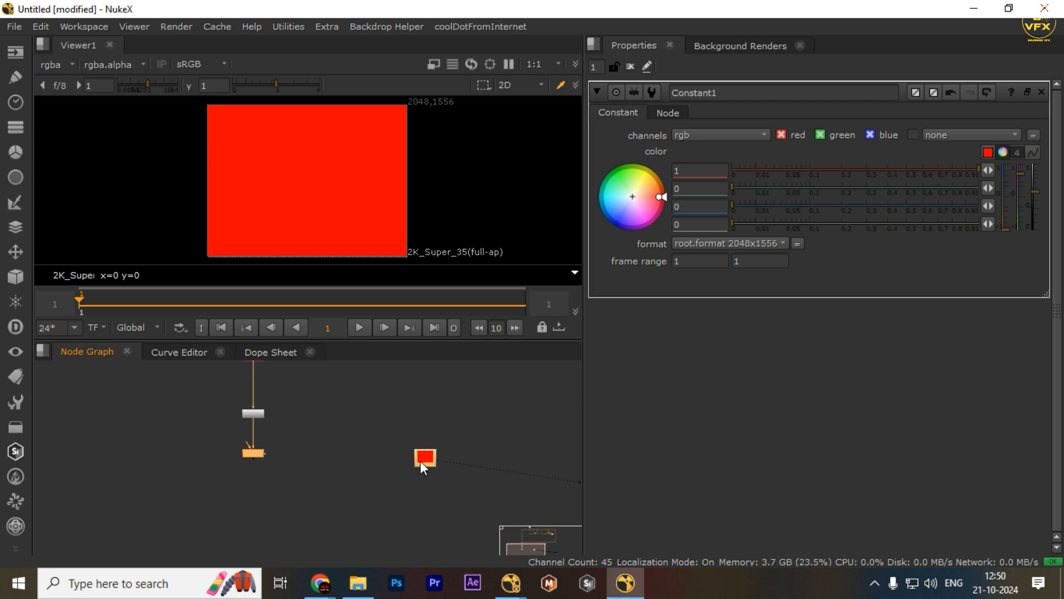
pyautogui.press('m')
# Add a Roto node next to Constant1 and merge it over the constant ahead of the background input
pyautogui.moveTo(426, 475); pyautogui.dragTo(328, 506)
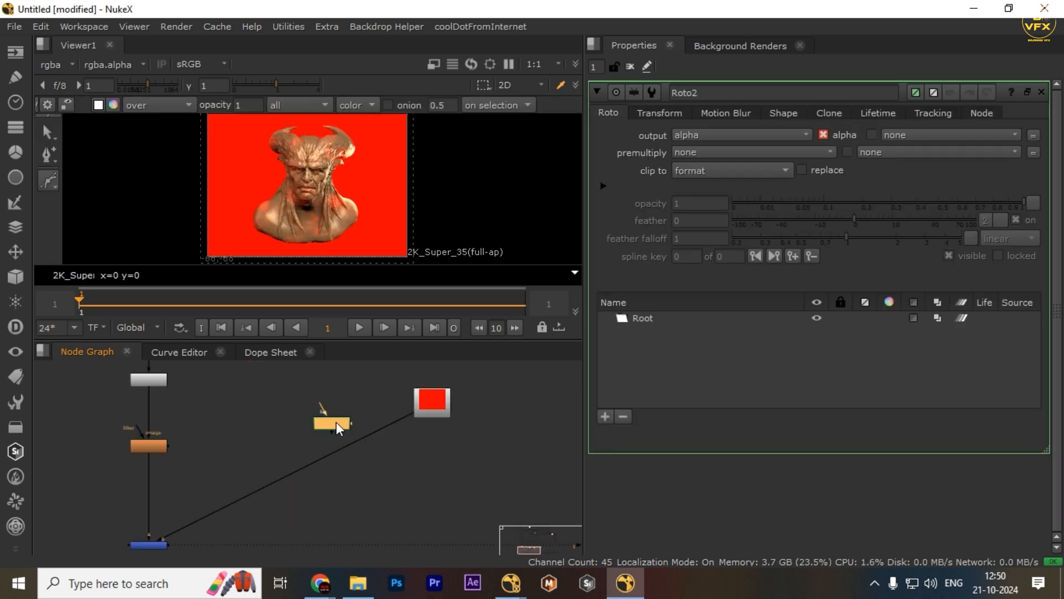
pyautogui.moveTo(336, 421); pyautogui.dragTo(327, 399)
pyautogui.press('m')
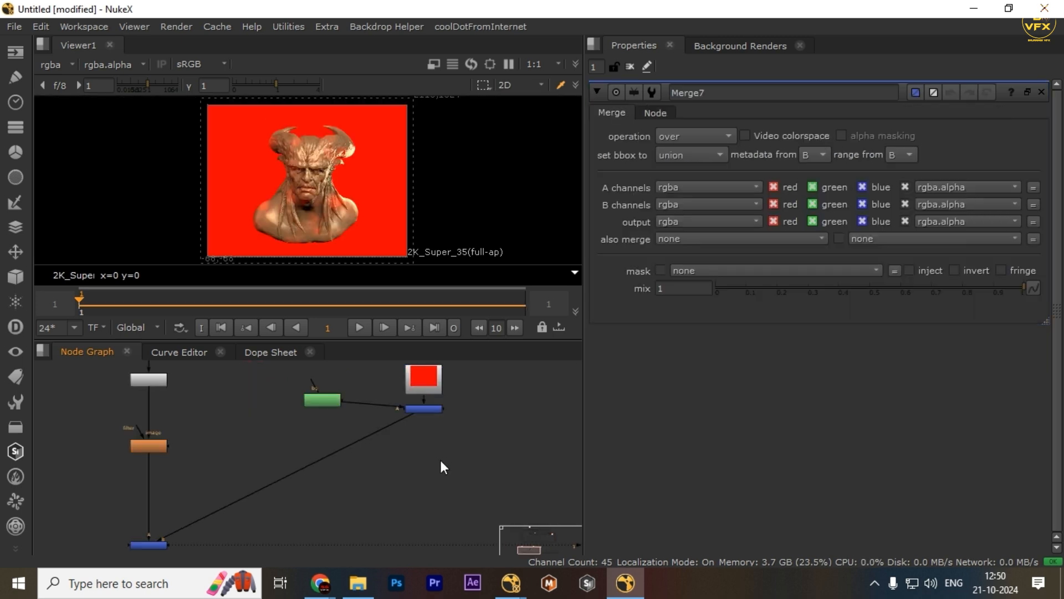
# Draw a soft-feathered ellipse in Roto2 at the upper-right of the image and adjust it toward the bust
pyautogui.click(306, 399)
pyautogui.moveTo(261, 404); pyautogui.dragTo(475, 440)
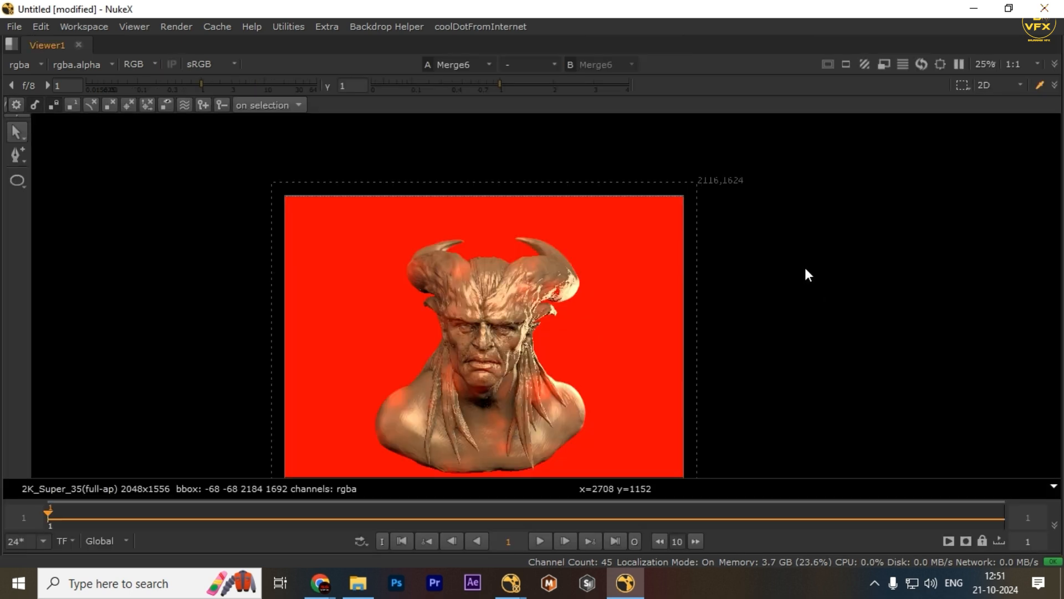
pyautogui.press('v')
pyautogui.moveTo(669, 176)
pyautogui.mouseDown()
pyautogui.moveTo(726, 244)
pyautogui.moveTo(641, 370)
pyautogui.mouseUp()
pyautogui.press('space')
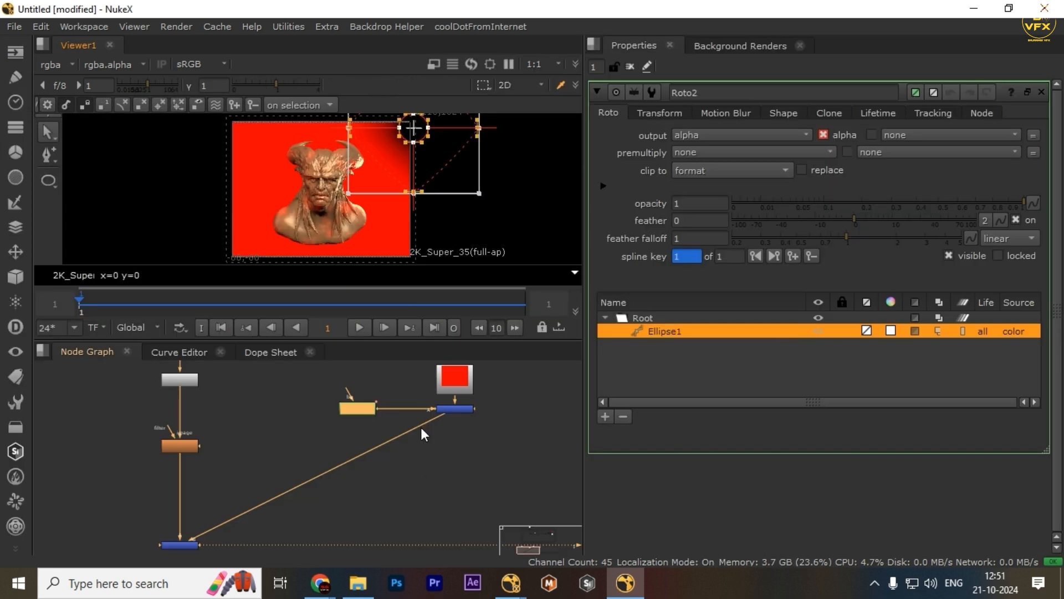
pyautogui.press('space')
pyautogui.moveTo(754, 158); pyautogui.dragTo(623, 319)
pyautogui.press('space')
# Set the operation of Merge7, which joins Roto2 and Constant1, to mask
pyautogui.scroll(3, 452, 419)
pyautogui.doubleClick(462, 406)
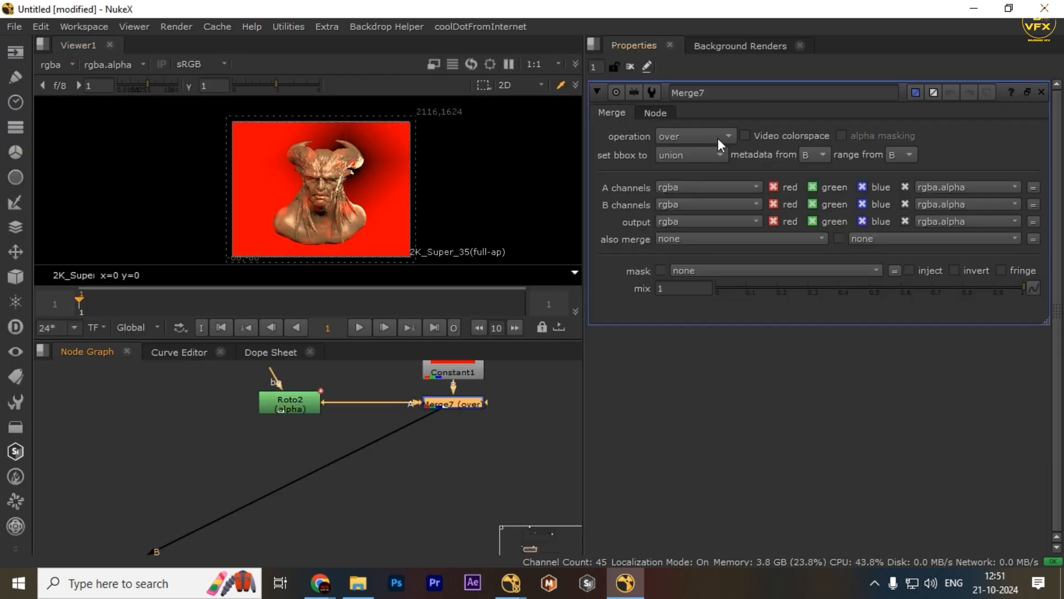
pyautogui.click(717, 138)
pyautogui.click(712, 257)
# Insert a Blur node between Roto2 and Merge7, and reopen Merge7's settings
pyautogui.moveTo(400, 441); pyautogui.dragTo(426, 453, button='middle')
pyautogui.click(332, 418)
pyautogui.press('b')
pyautogui.doubleClick(469, 418)
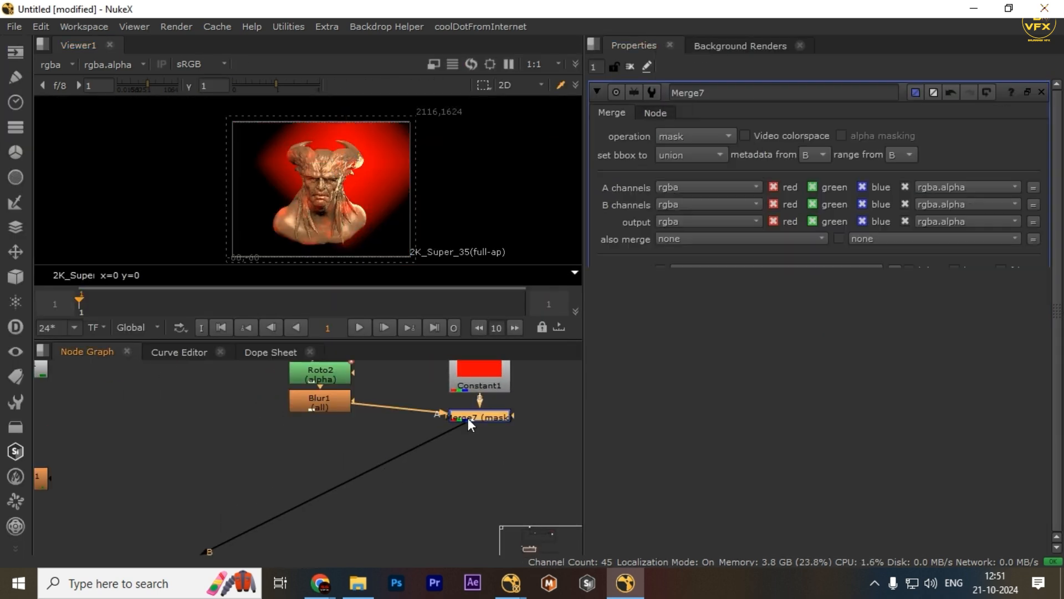
# Add a Grade node below Merge7 and set its multiply to 0.075
pyautogui.press('g')
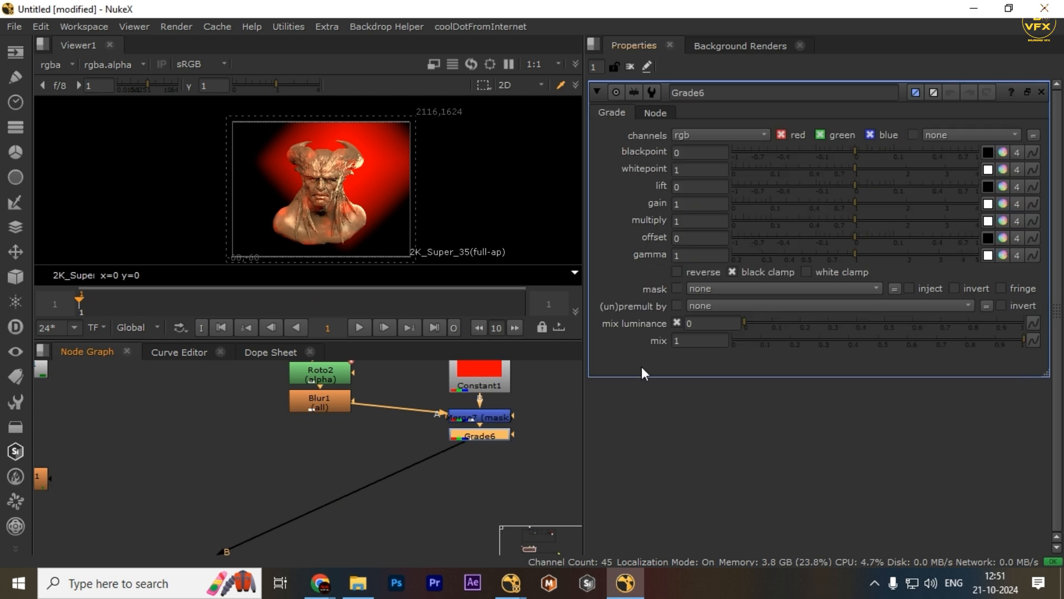
pyautogui.moveTo(889, 224); pyautogui.dragTo(766, 221)
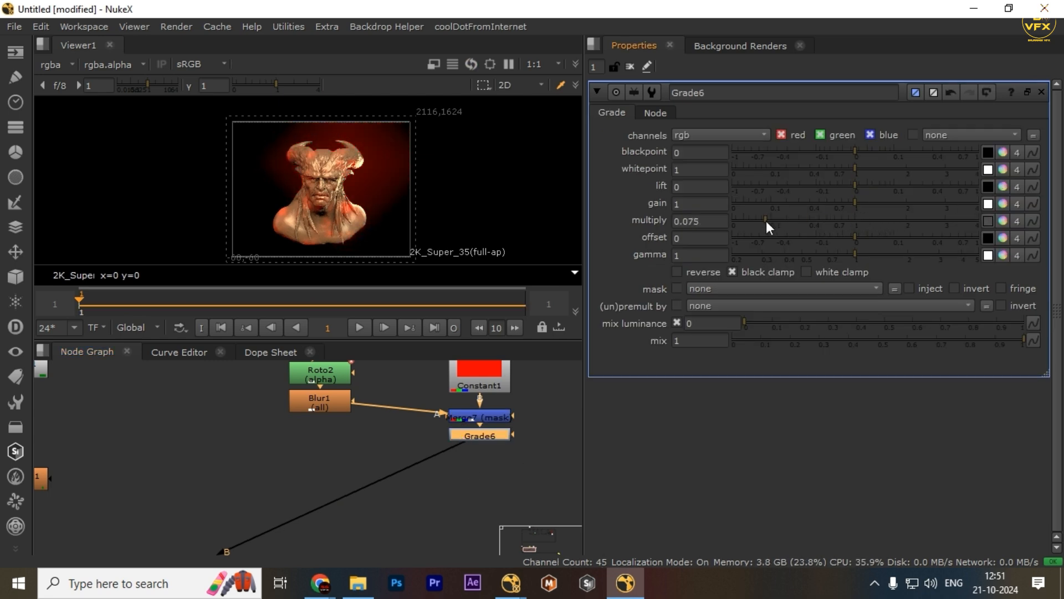
# Adjust Roto2's ellipse so the red glow covers the right side of the background, checking it full-size with the overlay hidden
pyautogui.doubleClick(320, 371)
pyautogui.press('space')
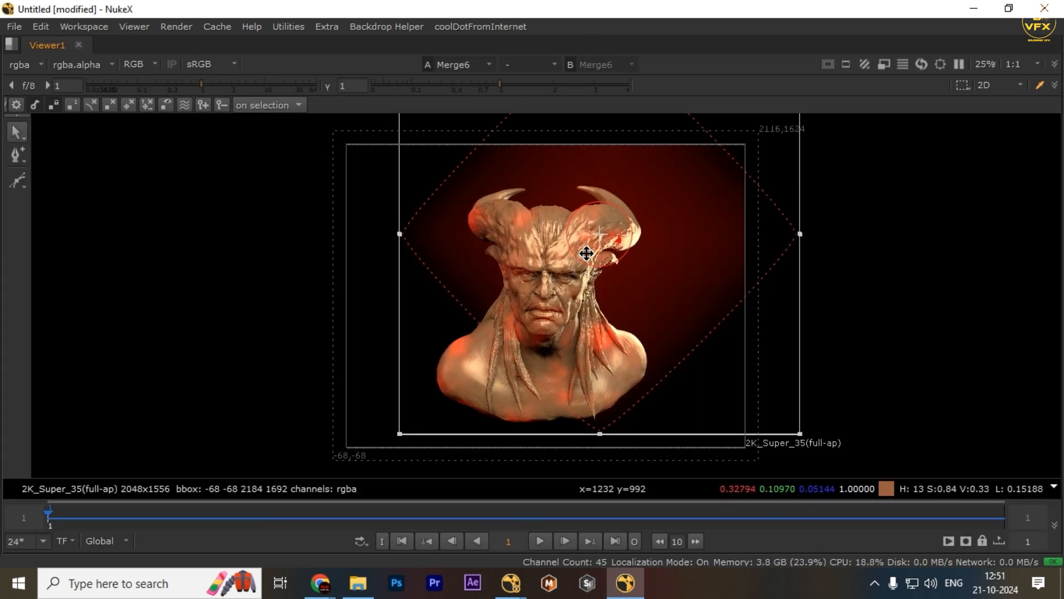
pyautogui.moveTo(584, 251); pyautogui.dragTo(697, 194)
pyautogui.press('o')
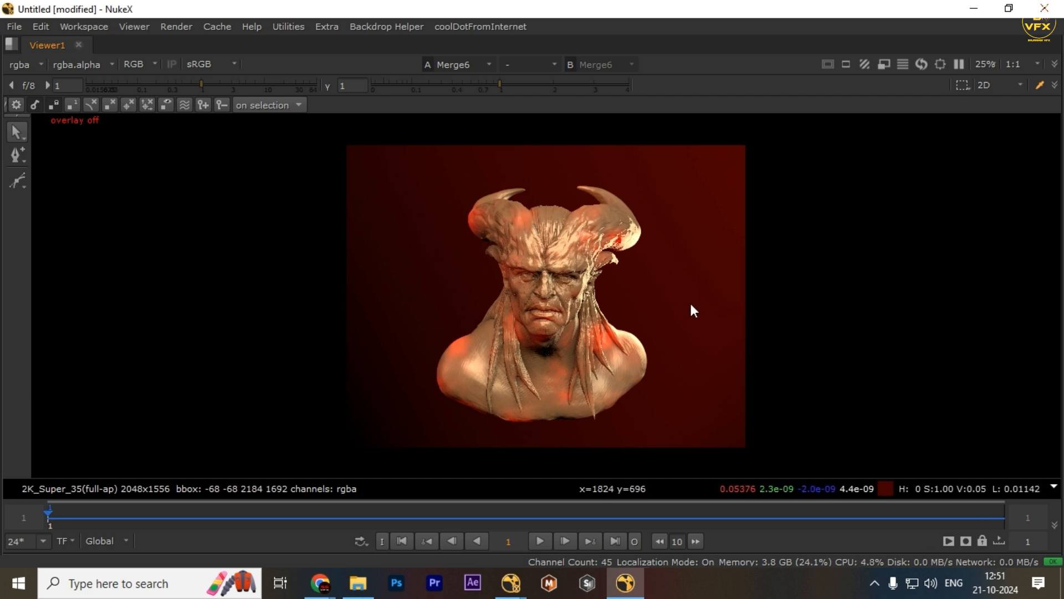
pyautogui.press('space')
# Set Constant1's color to red 0.355, green 0.155 and blue 0.15, check it full-size and show the viewer overlay again
pyautogui.scroll(-4, 443, 471)
pyautogui.moveTo(437, 486); pyautogui.dragTo(394, 450, button='middle')
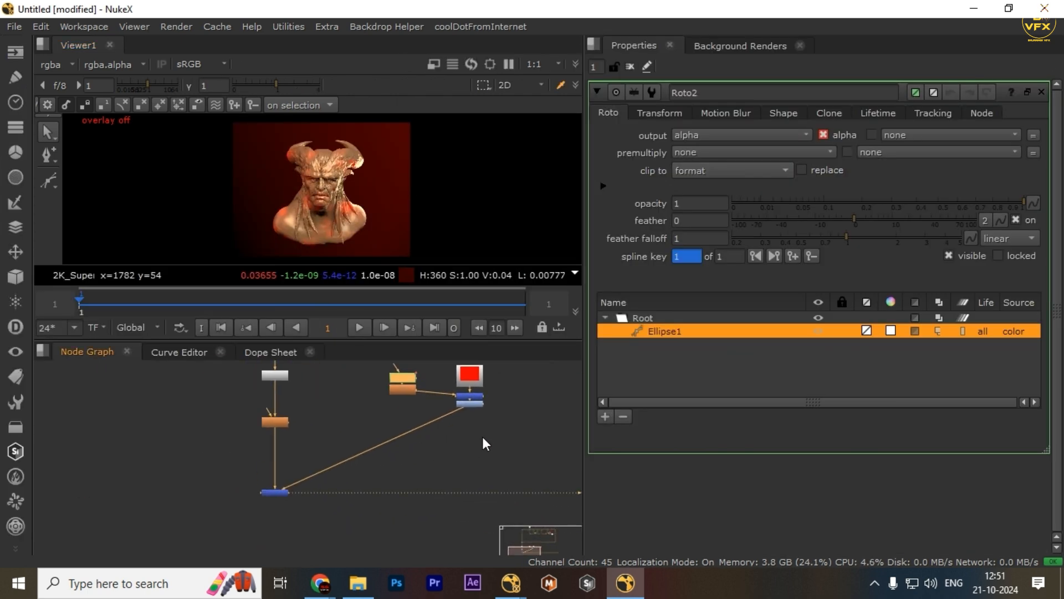
pyautogui.moveTo(483, 436); pyautogui.dragTo(422, 521, button='middle')
pyautogui.scroll(3, 407, 465)
pyautogui.doubleClick(407, 449)
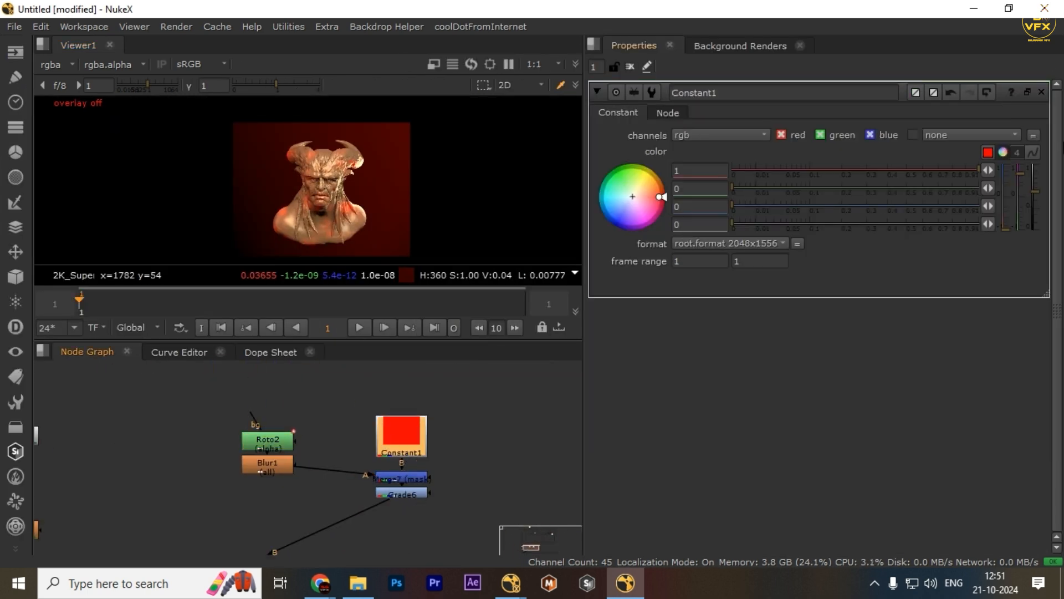
pyautogui.moveTo(979, 169); pyautogui.dragTo(878, 175)
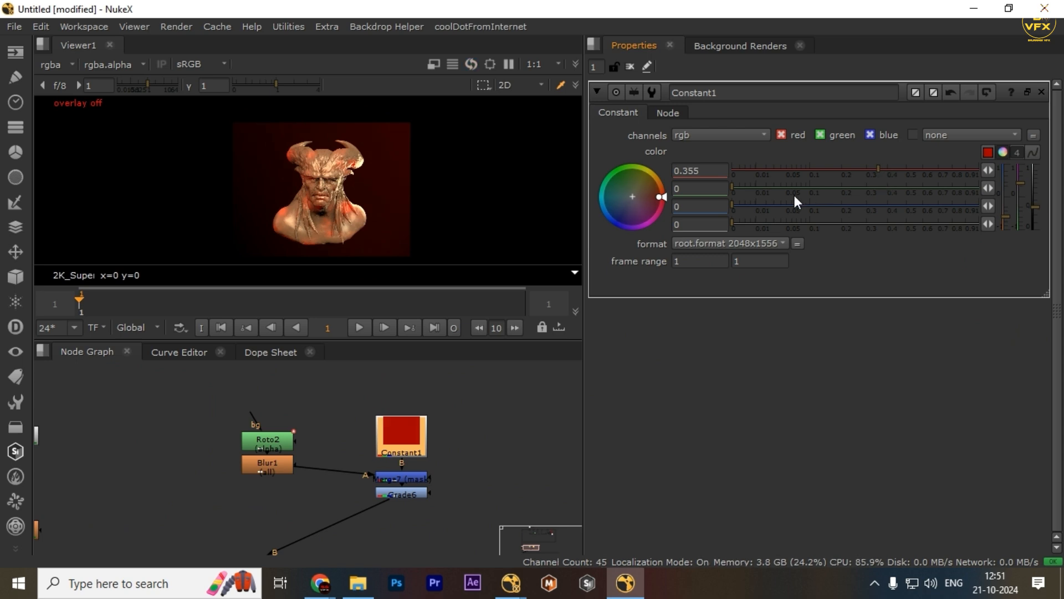
pyautogui.moveTo(771, 205); pyautogui.dragTo(830, 205)
pyautogui.moveTo(830, 187)
pyautogui.mouseDown()
pyautogui.moveTo(860, 195)
pyautogui.moveTo(827, 192)
pyautogui.mouseUp()
pyautogui.press('space')
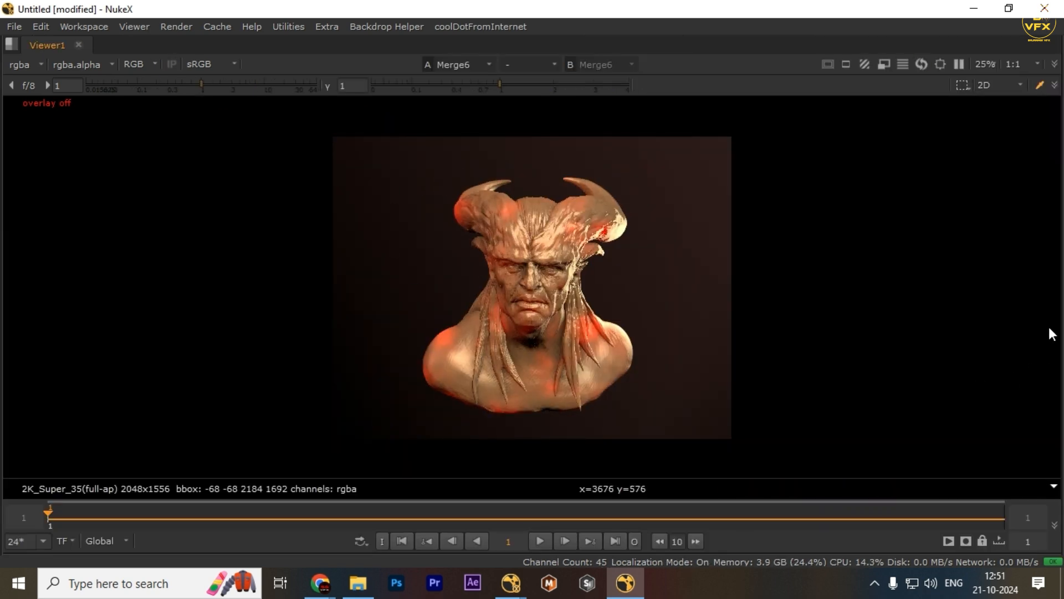
pyautogui.press('o')
pyautogui.press('space')
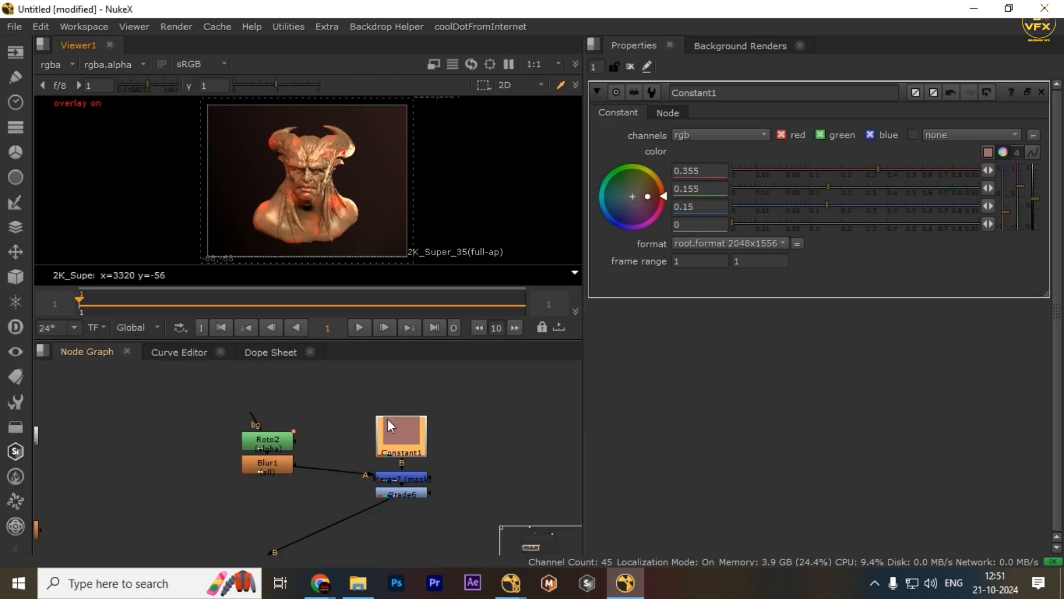
# Move Roto2 and Blur1 closer to Merge7 and route Grade6 into Merge6 through a Dot placed directly below Grade6
pyautogui.moveTo(233, 404); pyautogui.dragTo(321, 461)
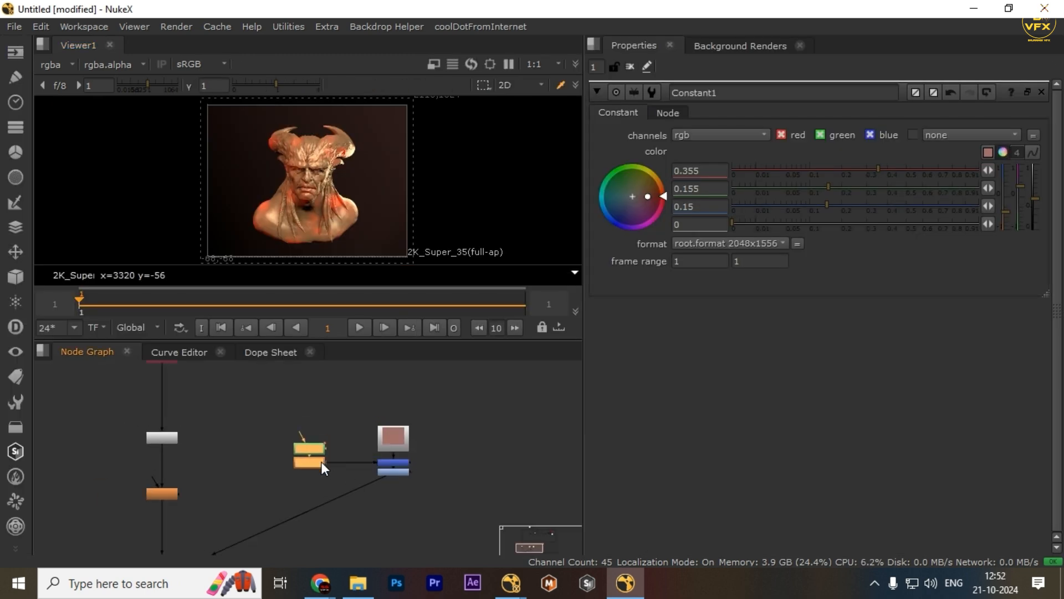
pyautogui.click(392, 431)
pyautogui.scroll(-2, 392, 432)
pyautogui.moveTo(342, 519); pyautogui.dragTo(394, 438, button='middle')
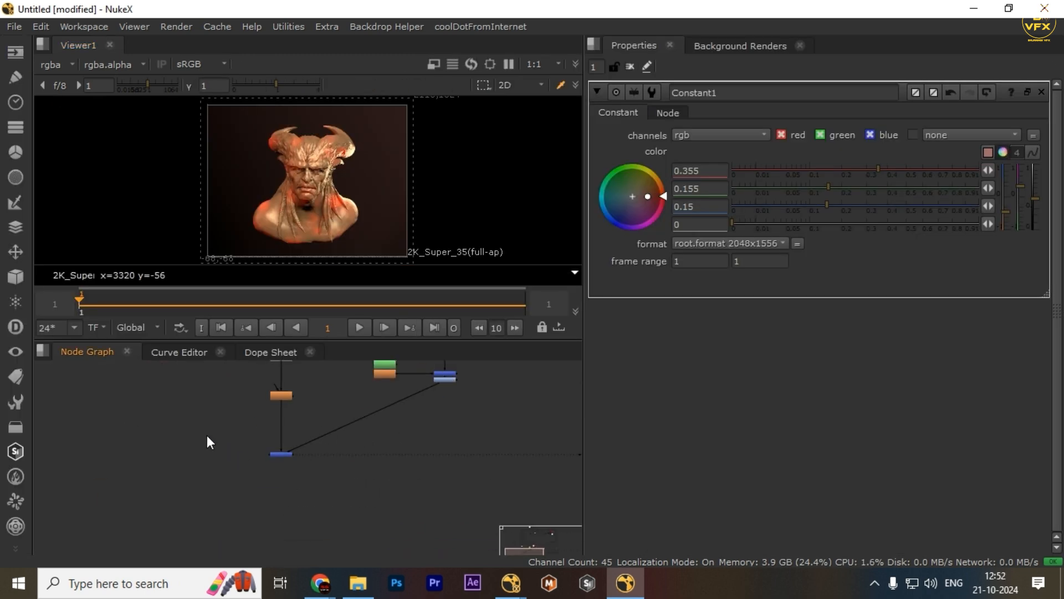
pyautogui.click(281, 453)
pyautogui.keyDown('ctrl'); pyautogui.moveTo(360, 420); pyautogui.dragTo(445, 454); pyautogui.keyUp('ctrl')
pyautogui.click(281, 454)
# Move the Read node higher above the node it feeds at the start of the tree
pyautogui.scroll(-4, 304, 486)
pyautogui.scroll(-3, 400, 514)
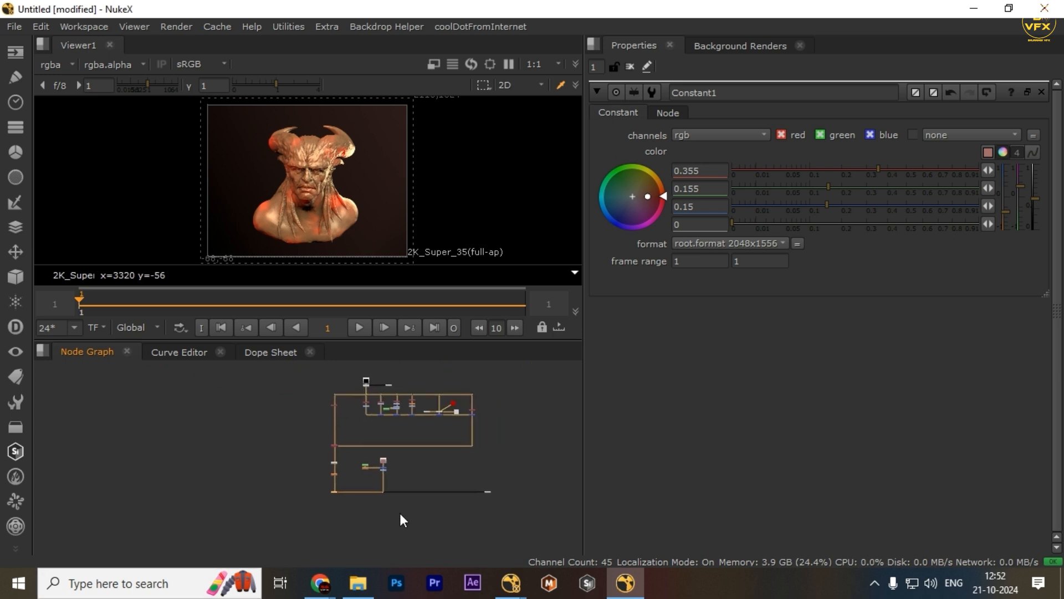
pyautogui.moveTo(400, 513); pyautogui.dragTo(348, 525, button='middle')
pyautogui.press('space')
pyautogui.scroll(3, 336, 434)
pyautogui.scroll(5, 334, 428)
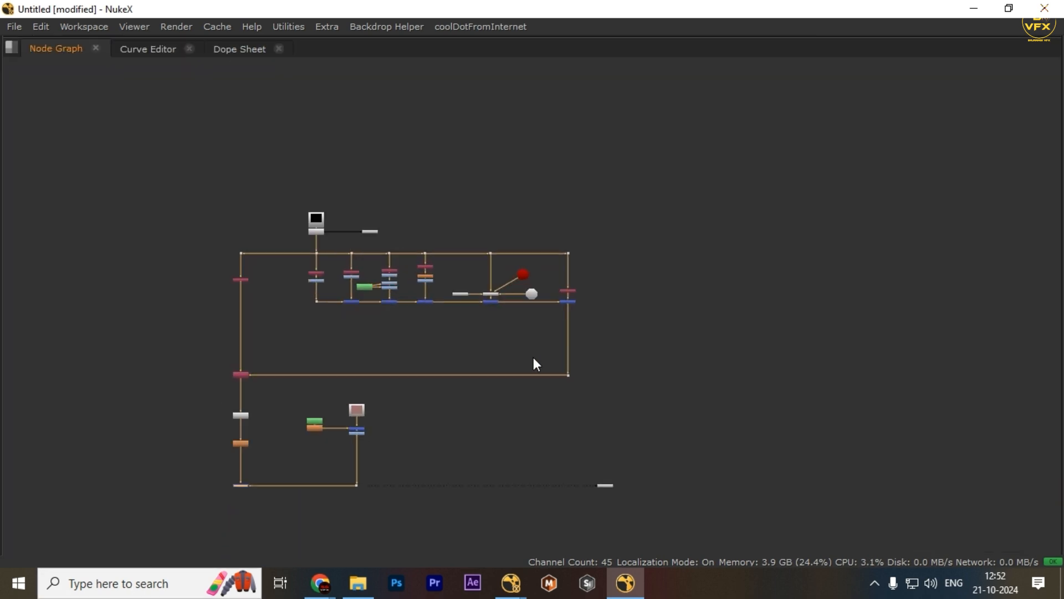
pyautogui.moveTo(744, 235); pyautogui.dragTo(284, 460)
pyautogui.scroll(-5, 257, 437)
pyautogui.moveTo(258, 437); pyautogui.dragTo(471, 469, button='middle')
pyautogui.scroll(5, 487, 363)
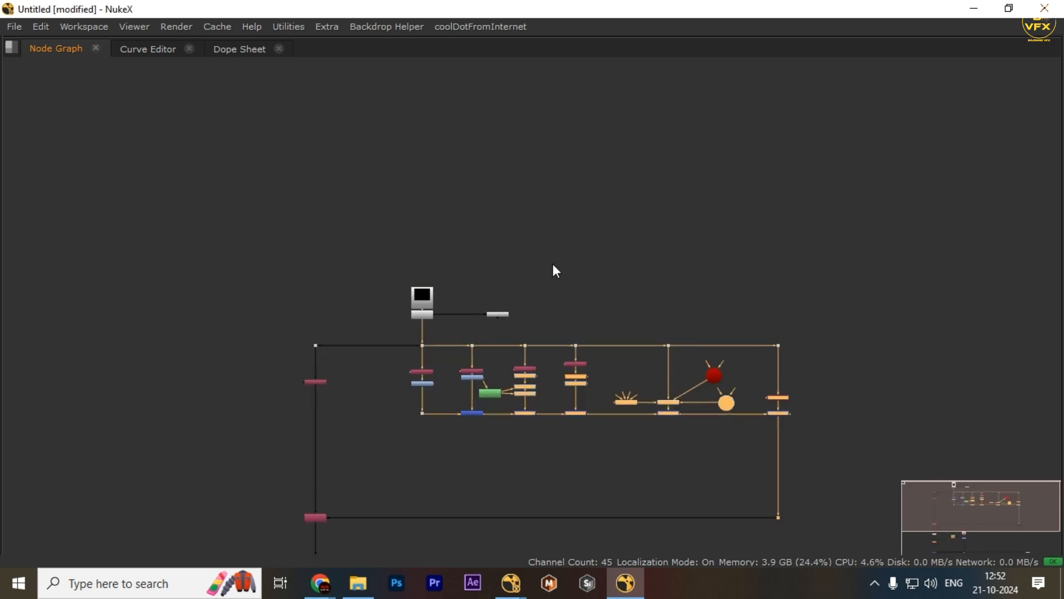
pyautogui.moveTo(560, 260); pyautogui.dragTo(344, 381)
pyautogui.click(505, 232)
pyautogui.scroll(3, 414, 289)
pyautogui.moveTo(418, 299); pyautogui.dragTo(418, 274)
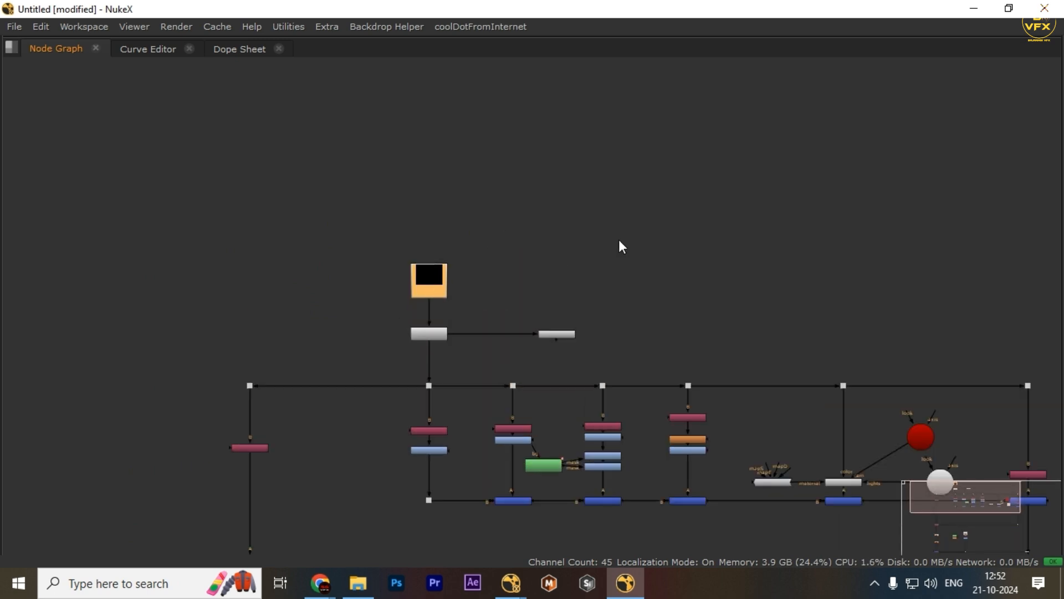
# Review the whole node tree, from the Read node through the pass branches to the background branch and final merge
pyautogui.moveTo(617, 229); pyautogui.dragTo(390, 302)
pyautogui.scroll(-4, 288, 385)
pyautogui.moveTo(315, 395); pyautogui.dragTo(318, 297, button='middle')
pyautogui.scroll(-4, 295, 522)
pyautogui.press('space')
pyautogui.moveTo(338, 532); pyautogui.dragTo(314, 549, button='middle')
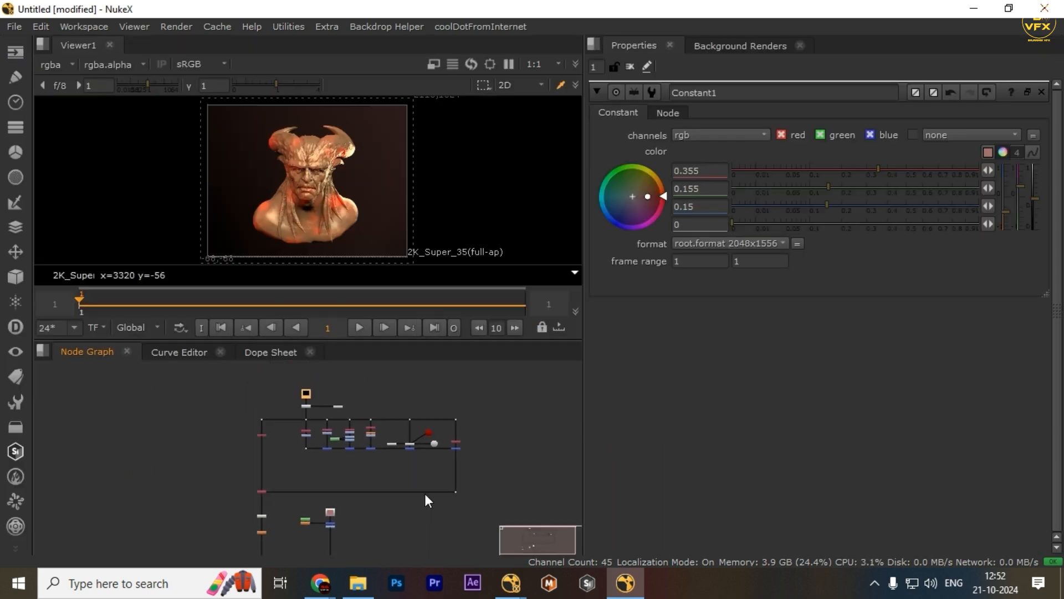
pyautogui.scroll(3, 437, 457)
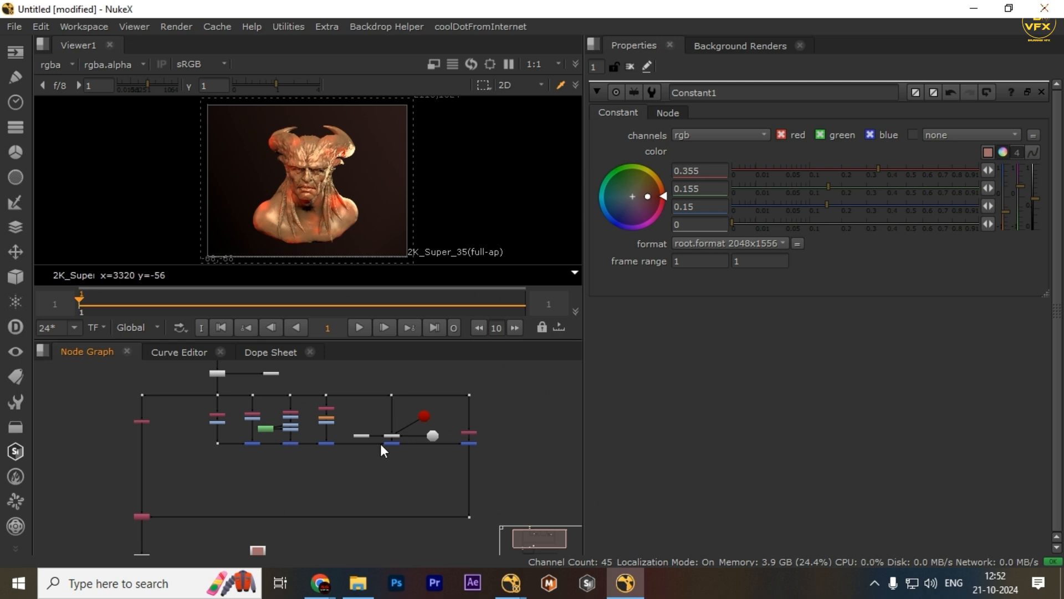
pyautogui.scroll(-3, 380, 443)
pyautogui.moveTo(171, 442); pyautogui.dragTo(471, 533)
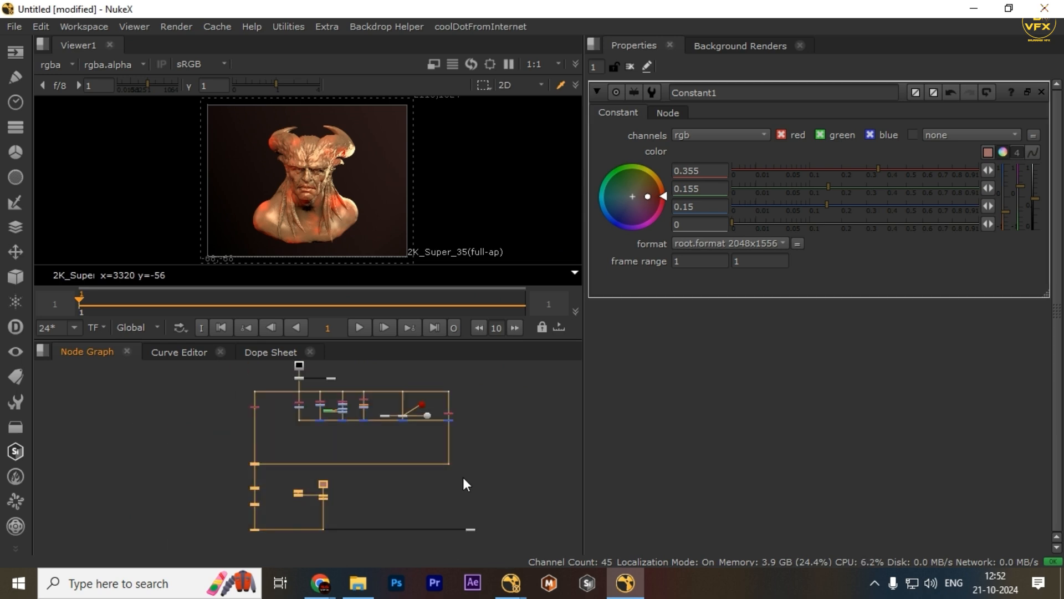
pyautogui.moveTo(491, 392); pyautogui.dragTo(217, 515)
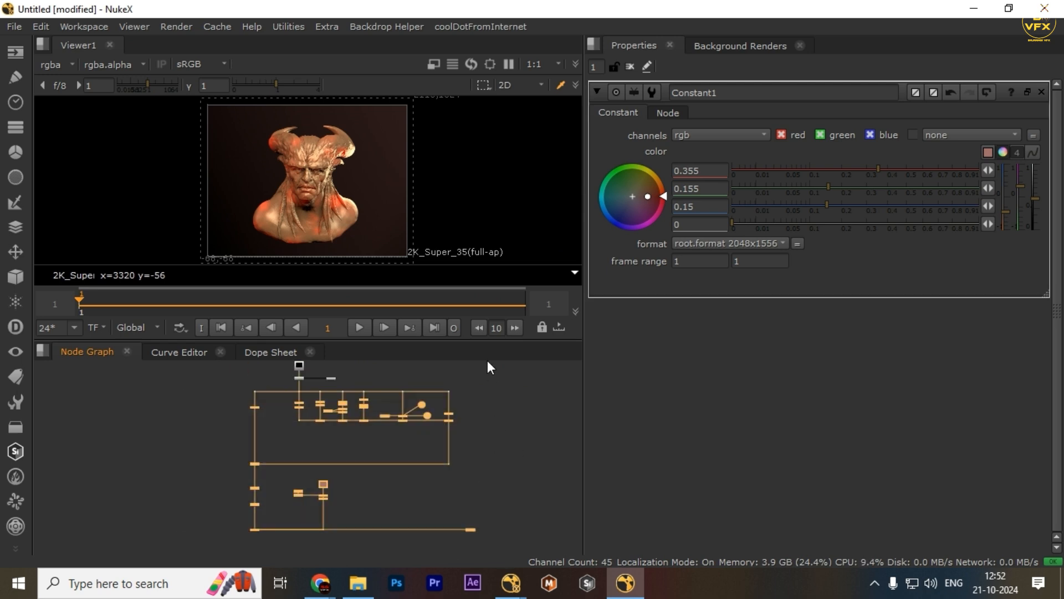
pyautogui.moveTo(488, 366); pyautogui.dragTo(206, 521)
pyautogui.moveTo(237, 192)
pyautogui.keyDown('ctrl'); pyautogui.keyDown('shift'); pyautogui.mouseDown()
pyautogui.moveTo(338, 206)
pyautogui.moveTo(335, 225)
pyautogui.mouseUp(); pyautogui.keyUp('shift'); pyautogui.keyUp('ctrl')
pyautogui.click(407, 515)
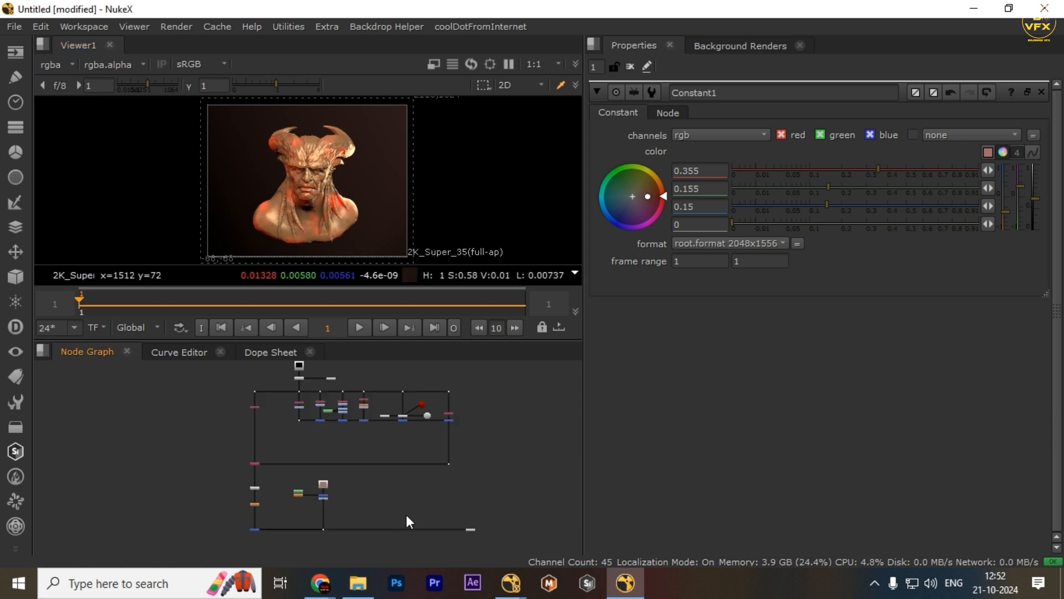